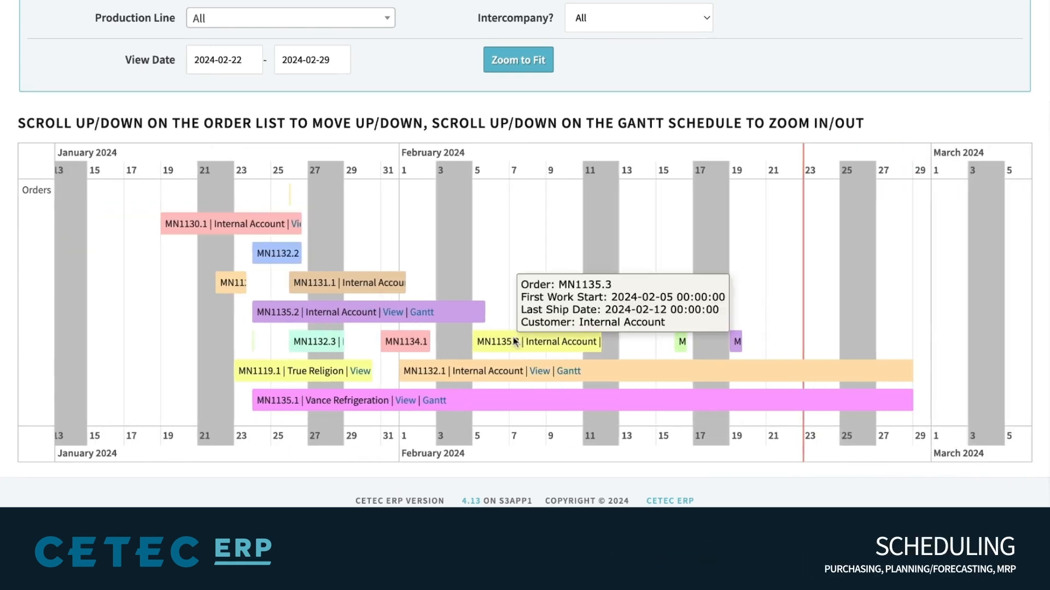
Zoom the production Gantt schedule into the early-February orders
{"action": "scroll", "coordinate": [514, 342], "scroll_direction": "up", "scroll_amount": 4}
{"action": "scroll", "coordinate": [517, 339], "scroll_direction": "up", "scroll_amount": 1}
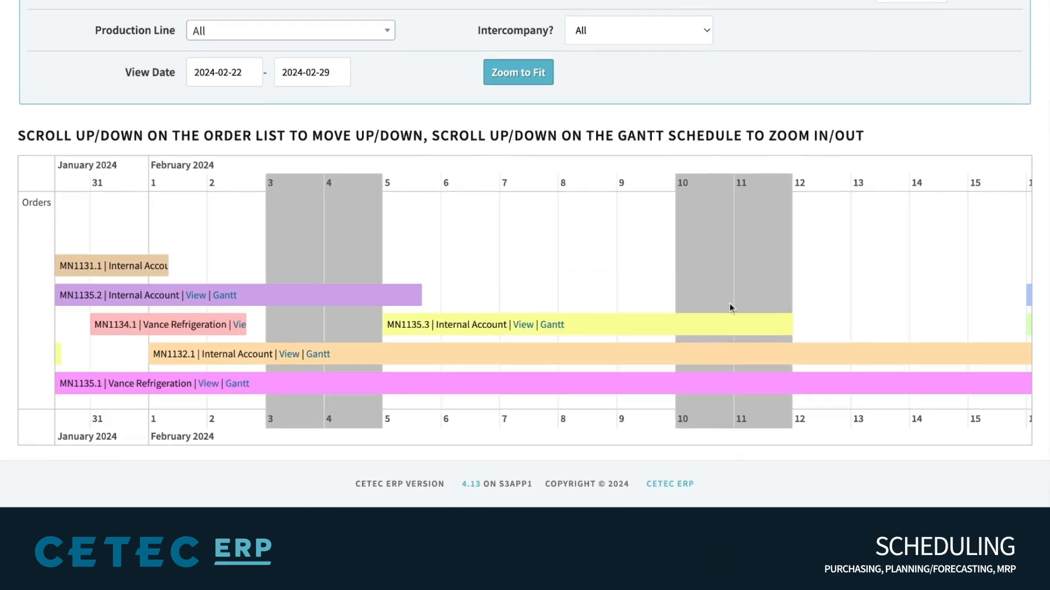
{"action": "scroll", "coordinate": [769, 307], "scroll_direction": "right", "scroll_amount": 4}
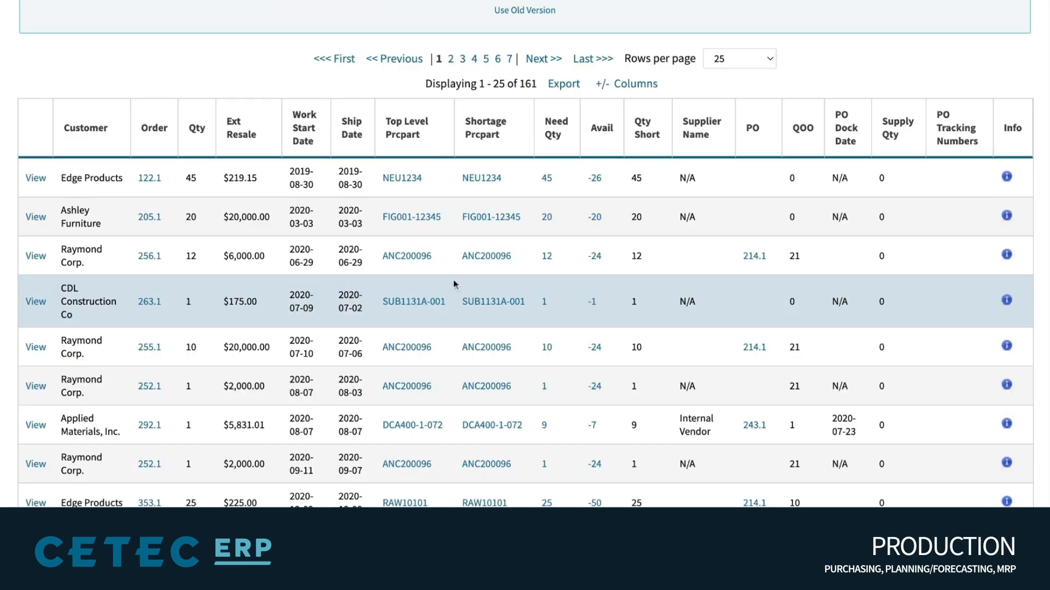
{"action": "scroll", "coordinate": [454, 284], "scroll_direction": "up", "scroll_amount": 4}
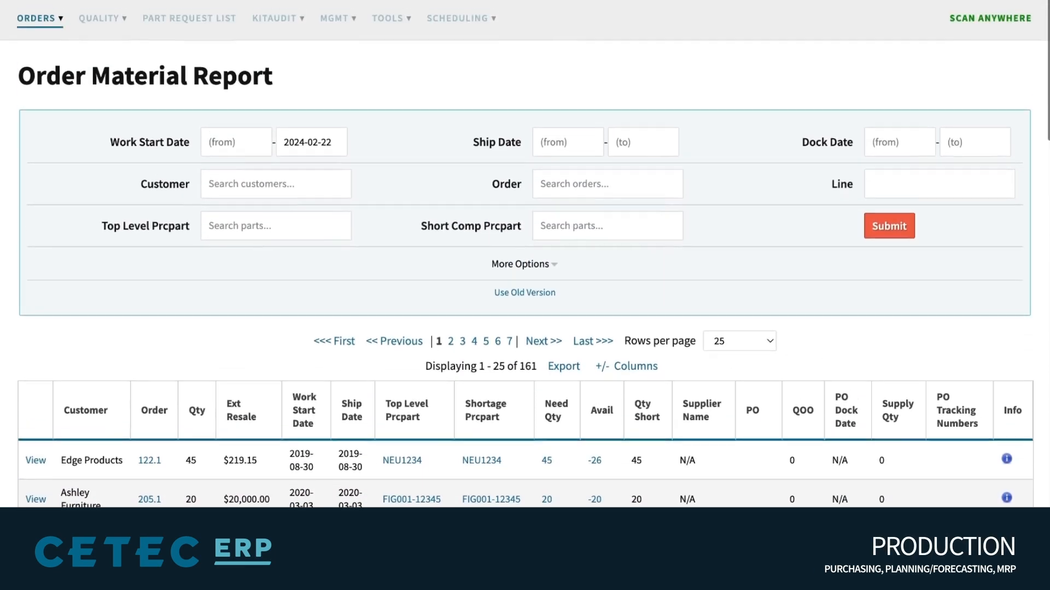
{"action": "scroll", "coordinate": [525, 284], "scroll_direction": "down", "scroll_amount": 3}
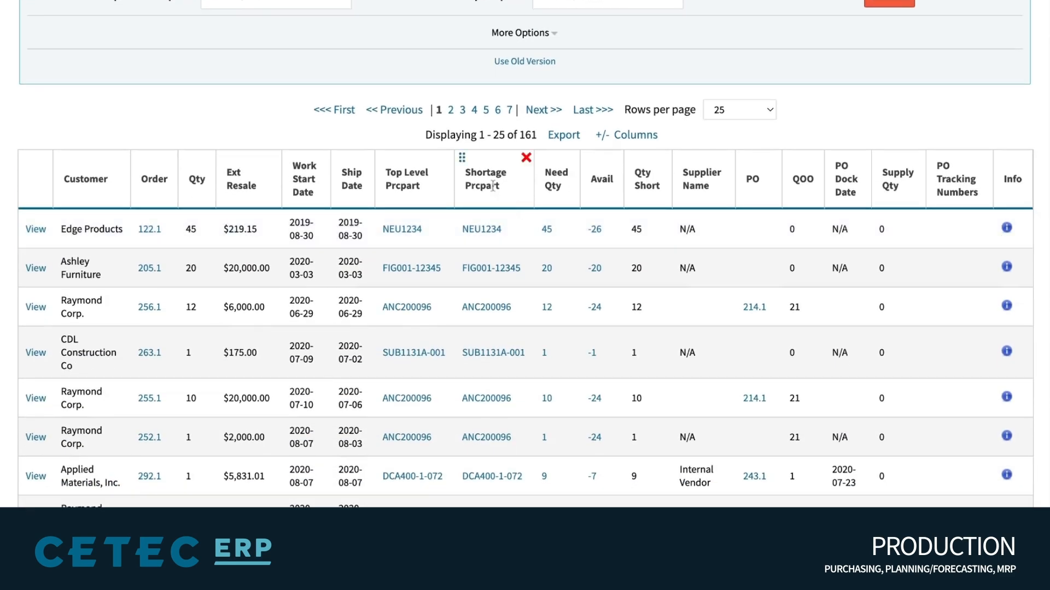
{"action": "triple_click", "coordinate": [483, 184]}
{"action": "left_click", "coordinate": [483, 184]}
{"action": "triple_click", "coordinate": [636, 168]}
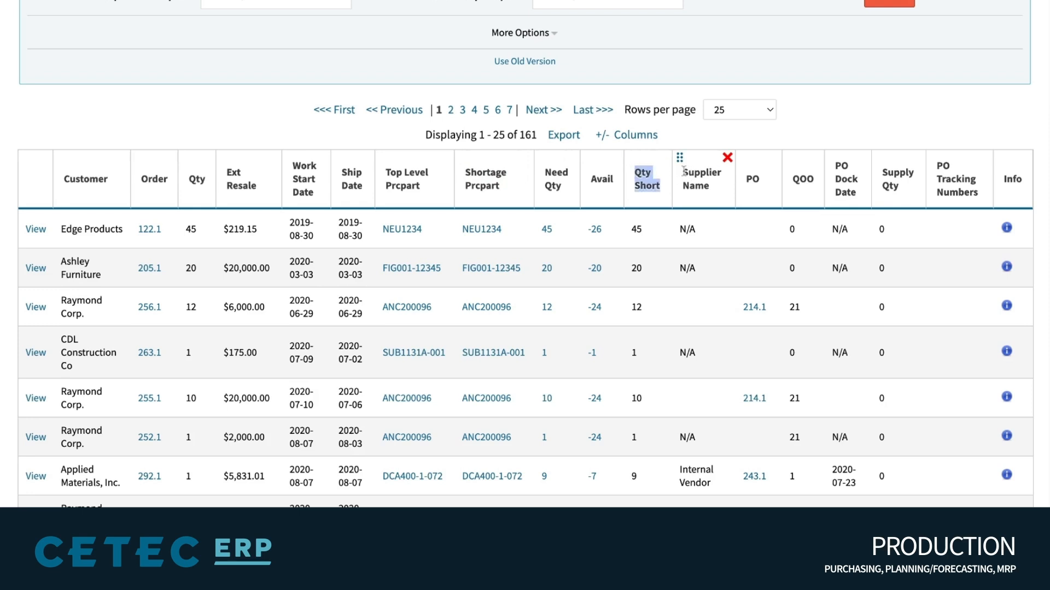
{"action": "left_click", "coordinate": [700, 189]}
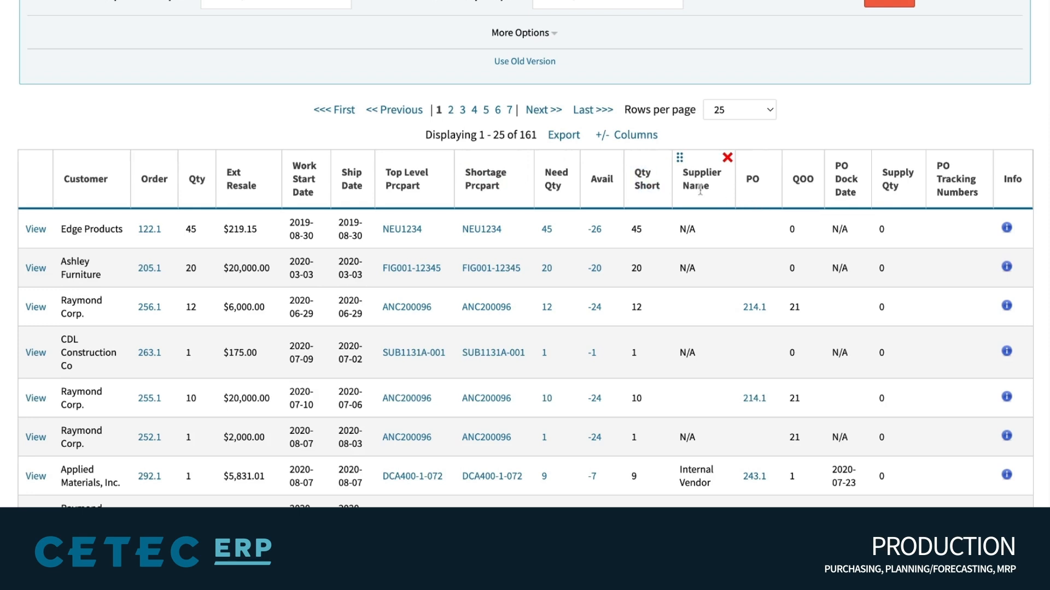
{"action": "left_click_drag", "start_coordinate": [685, 173], "coordinate": [981, 158]}
{"action": "left_click", "coordinate": [882, 103]}
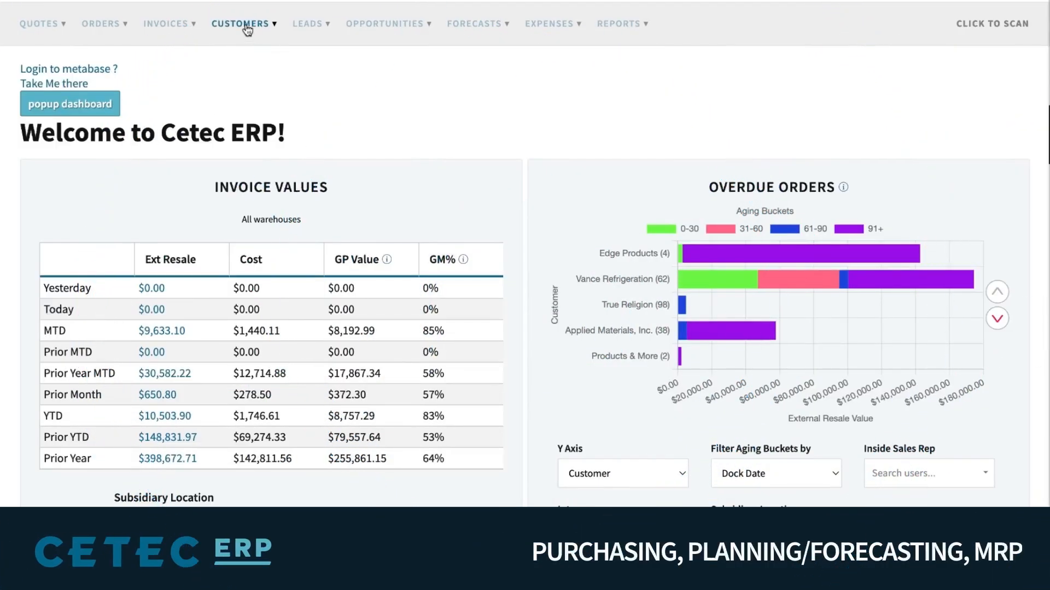
Bring up the Backlog By Customer chart of open sales orders' Resale and GP by month
{"action": "left_click", "coordinate": [247, 27]}
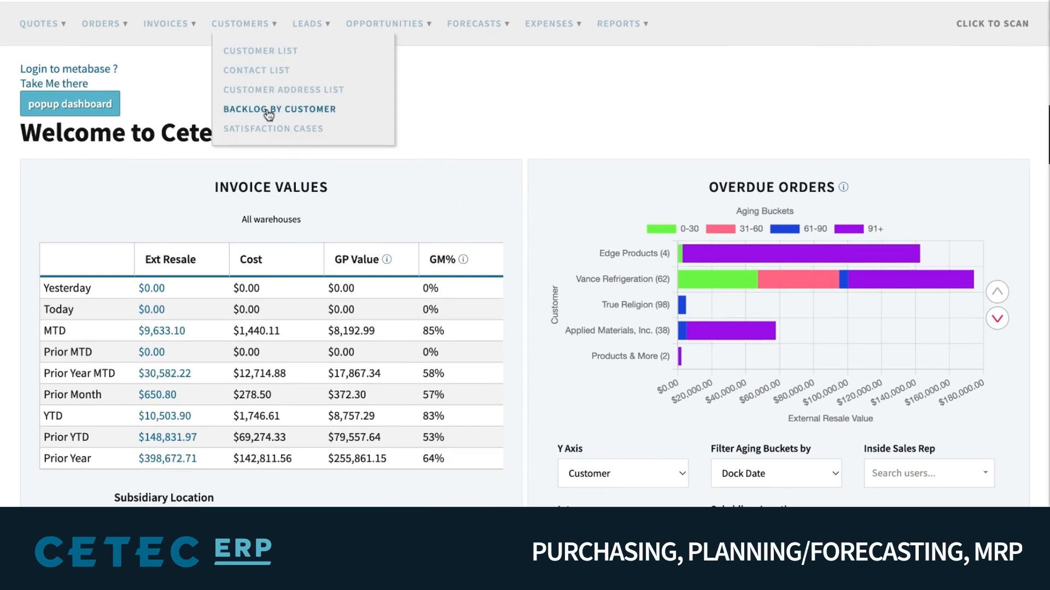
{"action": "left_click", "coordinate": [304, 112]}
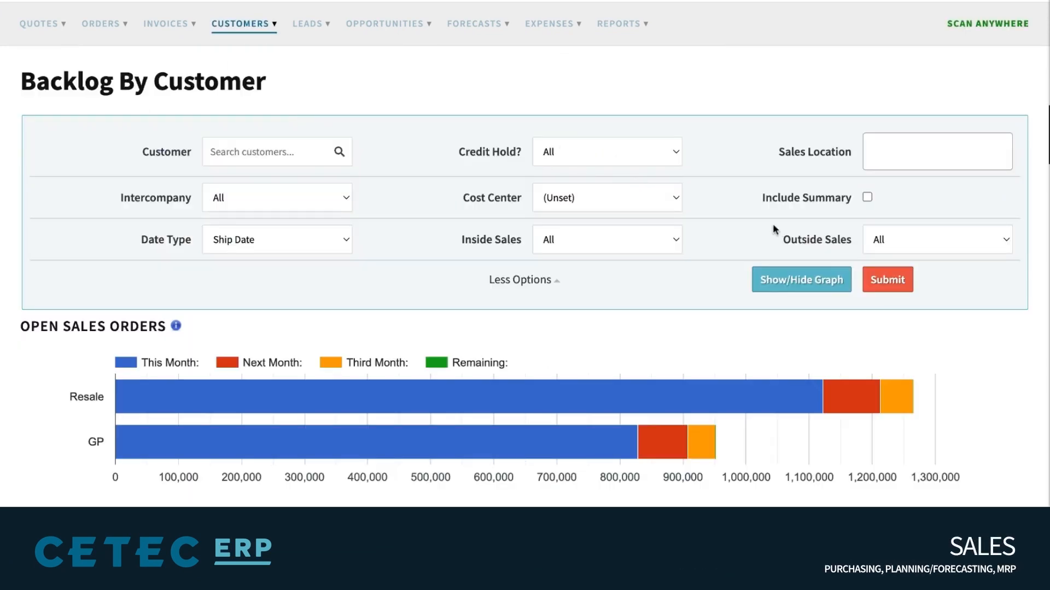
{"action": "scroll", "coordinate": [772, 230], "scroll_direction": "down", "scroll_amount": 1}
{"action": "scroll", "coordinate": [772, 230], "scroll_direction": "up", "scroll_amount": 1}
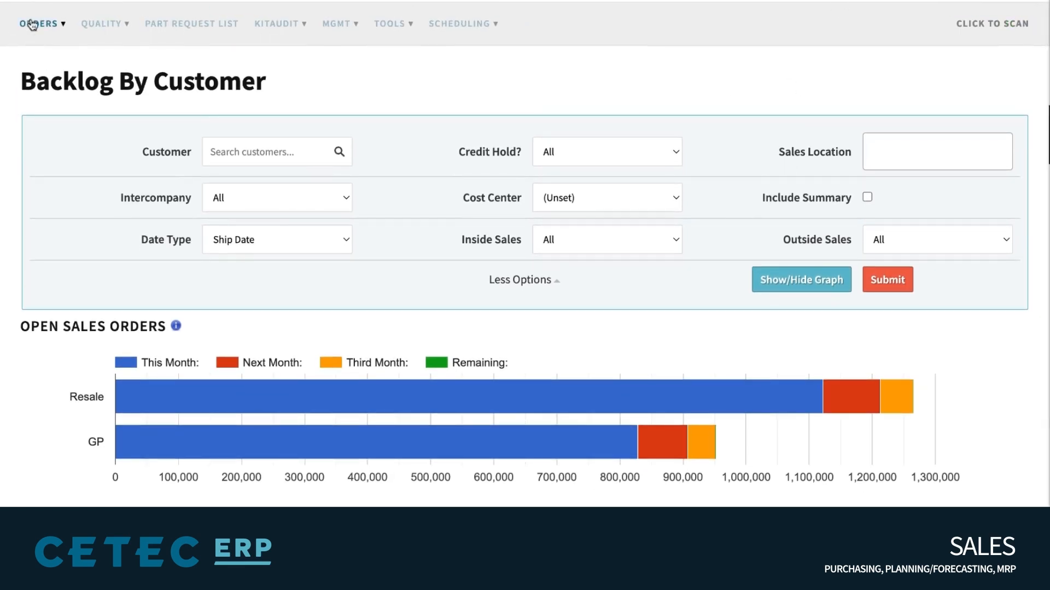
Open the Order Material Report and point out its Shortage Prcpart column
{"action": "left_click", "coordinate": [32, 24]}
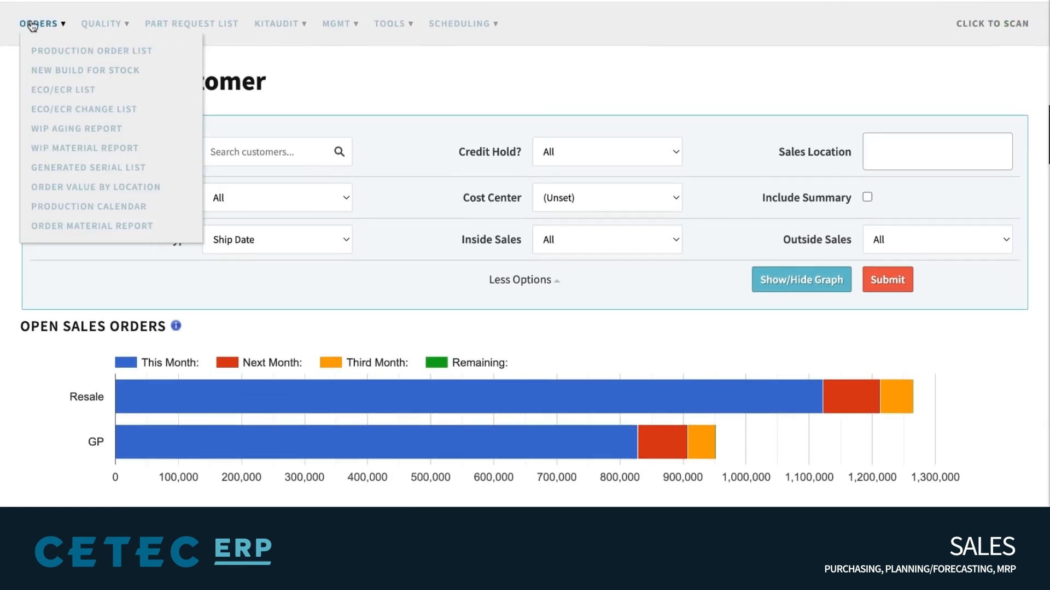
{"action": "left_click", "coordinate": [128, 227]}
{"action": "scroll", "coordinate": [424, 127], "scroll_direction": "down", "scroll_amount": 2}
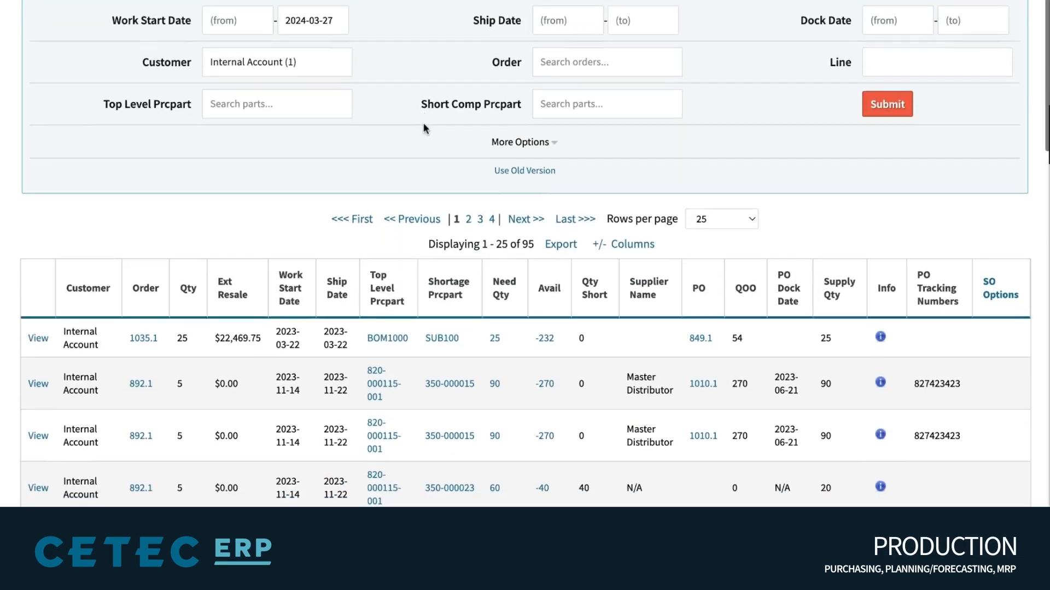
{"action": "scroll", "coordinate": [424, 129], "scroll_direction": "down", "scroll_amount": 1}
{"action": "triple_click", "coordinate": [449, 222]}
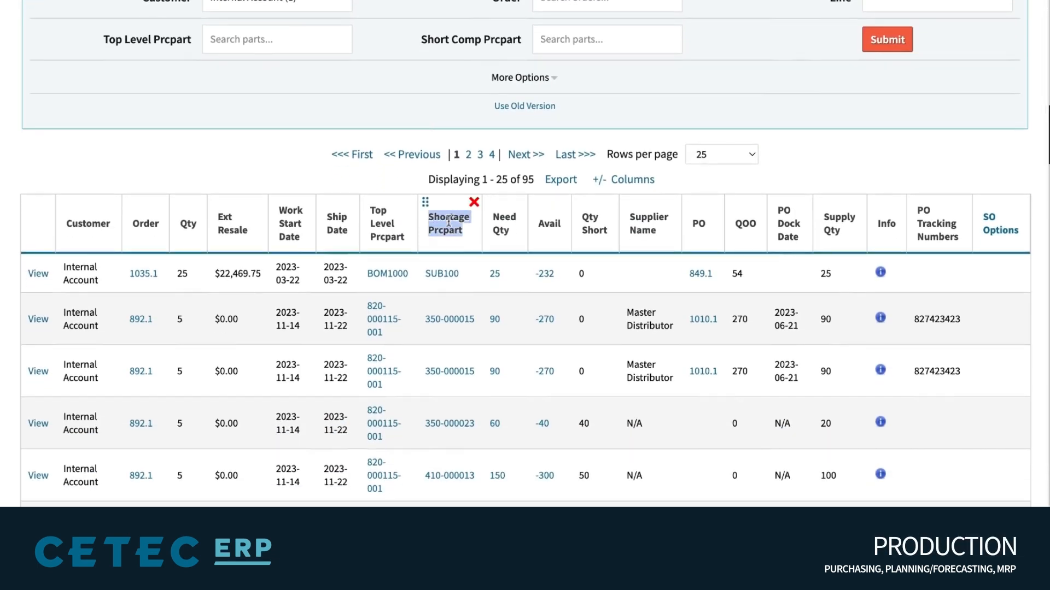
{"action": "left_click", "coordinate": [448, 221]}
{"action": "scroll", "coordinate": [404, 130], "scroll_direction": "up", "scroll_amount": 5}
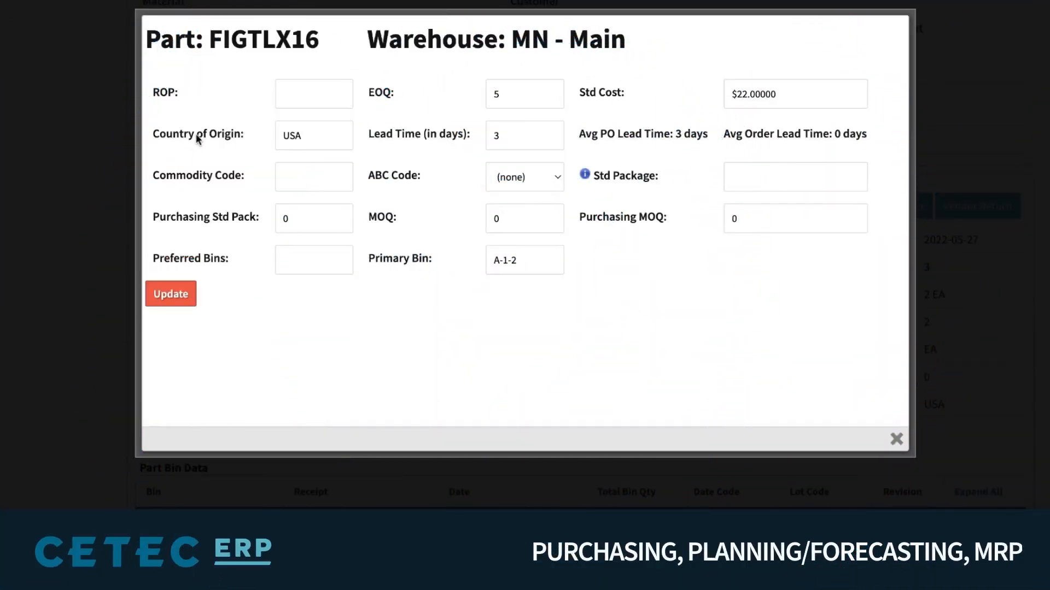
Change FIGTLX16's MN - Main reorder point (ROP) to 7 and save it
{"action": "mouse_move", "coordinate": [164, 99]}
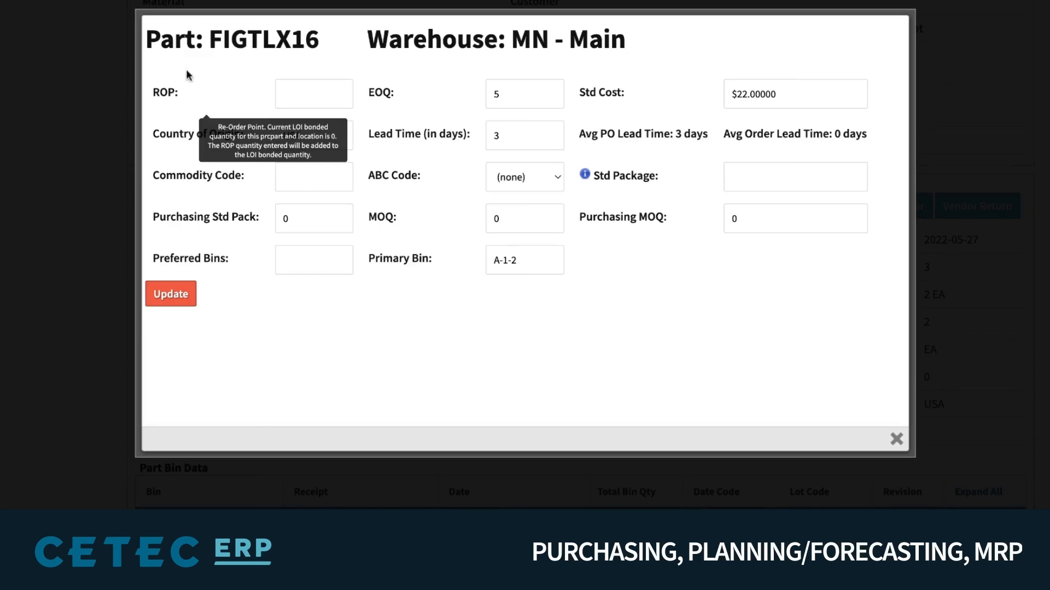
{"action": "double_click", "coordinate": [243, 38]}
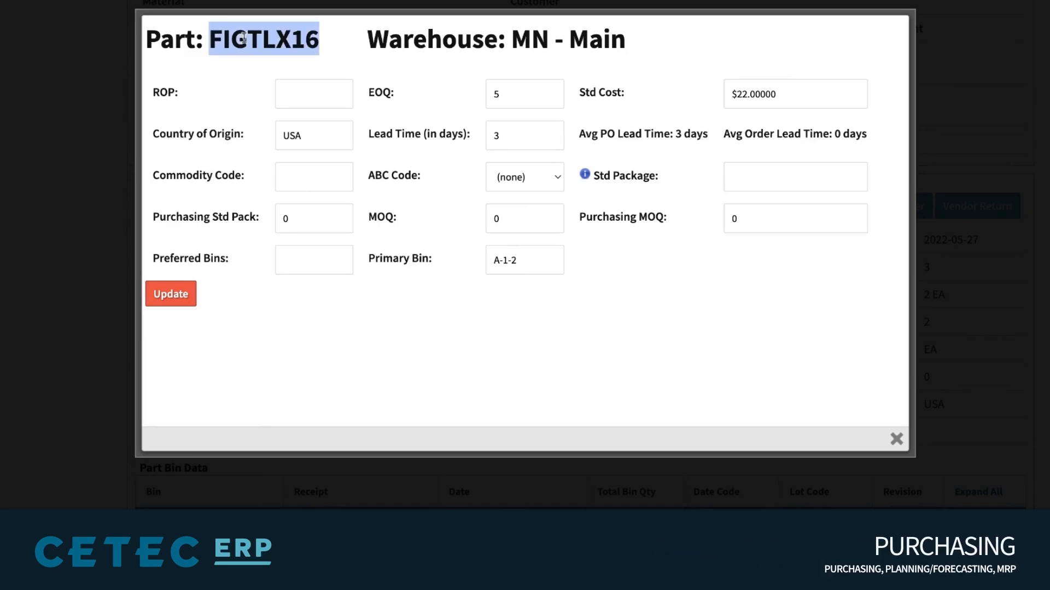
{"action": "left_click", "coordinate": [340, 70]}
{"action": "left_click", "coordinate": [328, 85]}
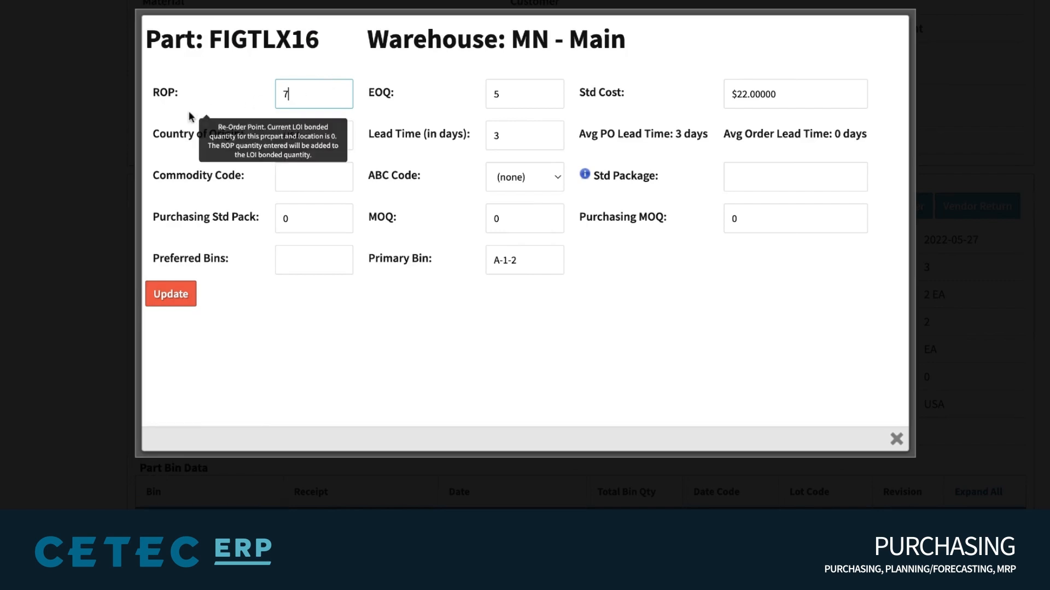
{"action": "left_click", "coordinate": [170, 293]}
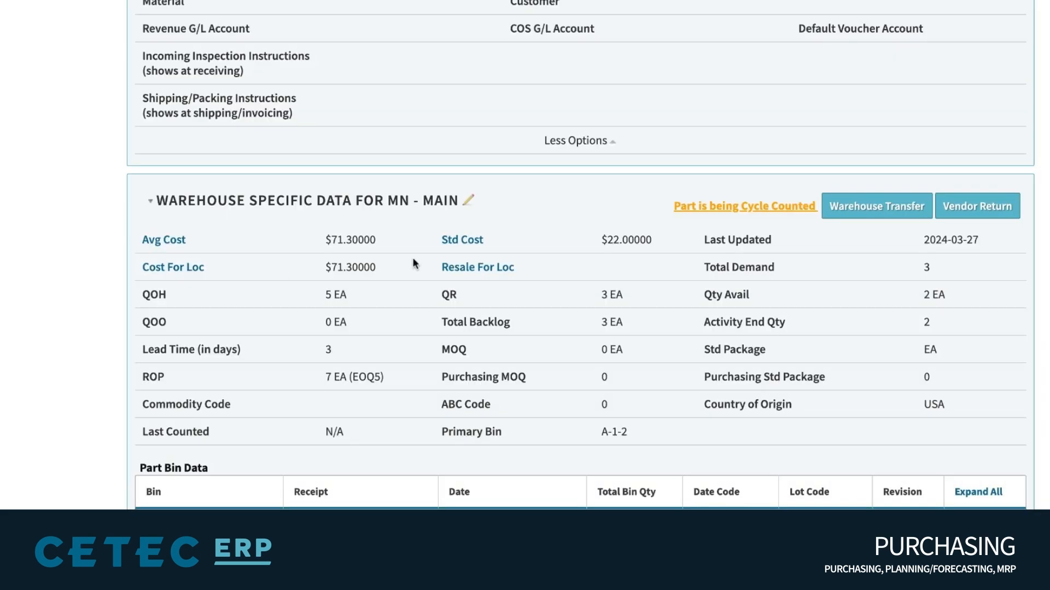
{"action": "scroll", "coordinate": [412, 260], "scroll_direction": "down", "scroll_amount": 3}
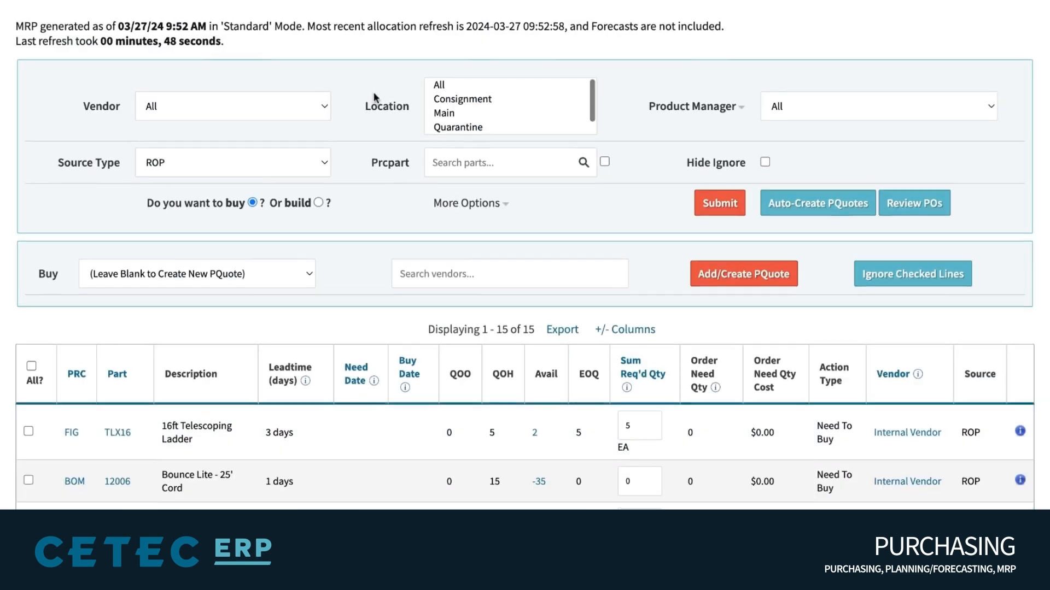
Tick the TLX16 MRP buy line, noting its ROP source
{"action": "scroll", "coordinate": [135, 330], "scroll_direction": "down", "scroll_amount": 2}
{"action": "double_click", "coordinate": [135, 330]}
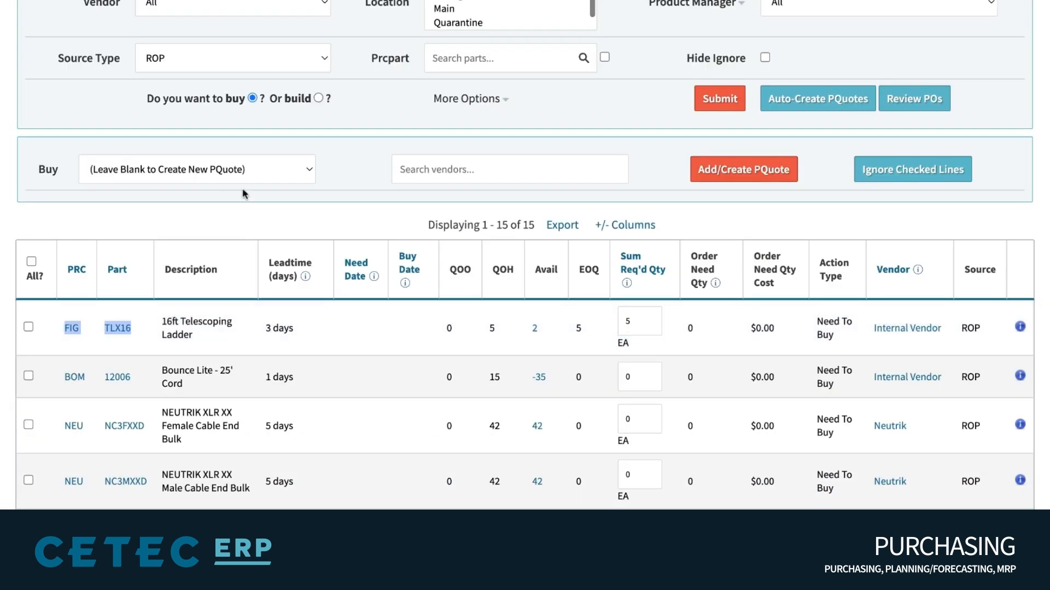
{"action": "left_click", "coordinate": [239, 216]}
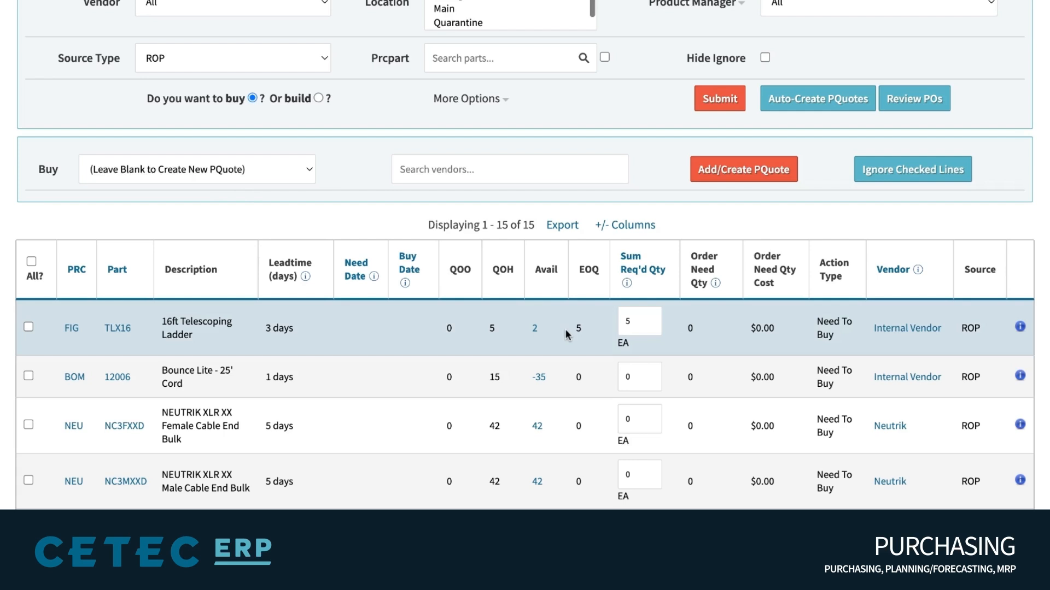
{"action": "double_click", "coordinate": [978, 274]}
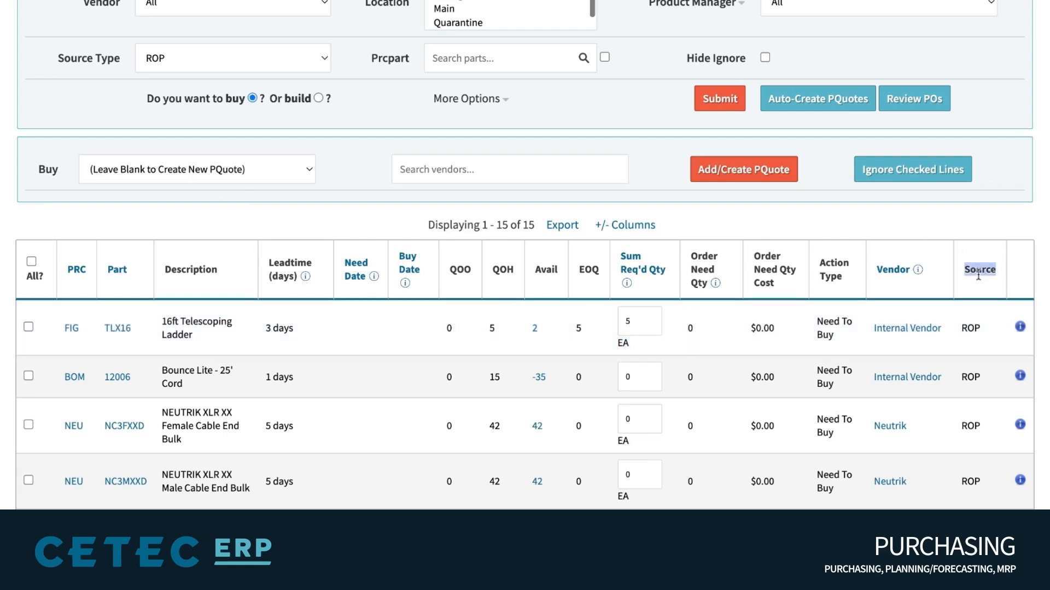
{"action": "double_click", "coordinate": [971, 328]}
{"action": "left_click", "coordinate": [27, 328]}
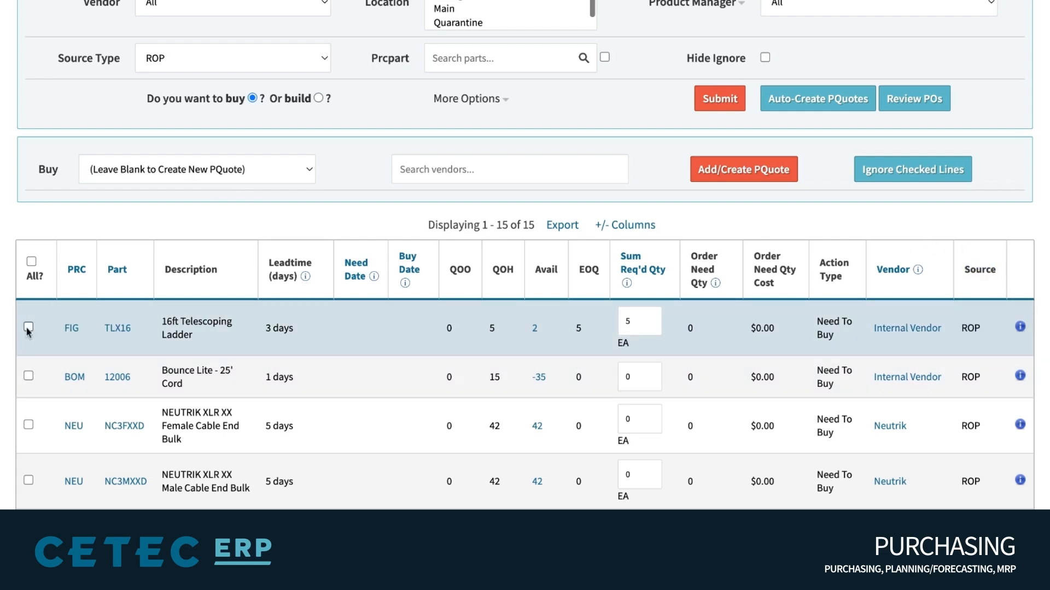
Check the EOQ of 5 in FIGTLX16's MN - Main inventory settings
{"action": "left_click", "coordinate": [75, 328]}
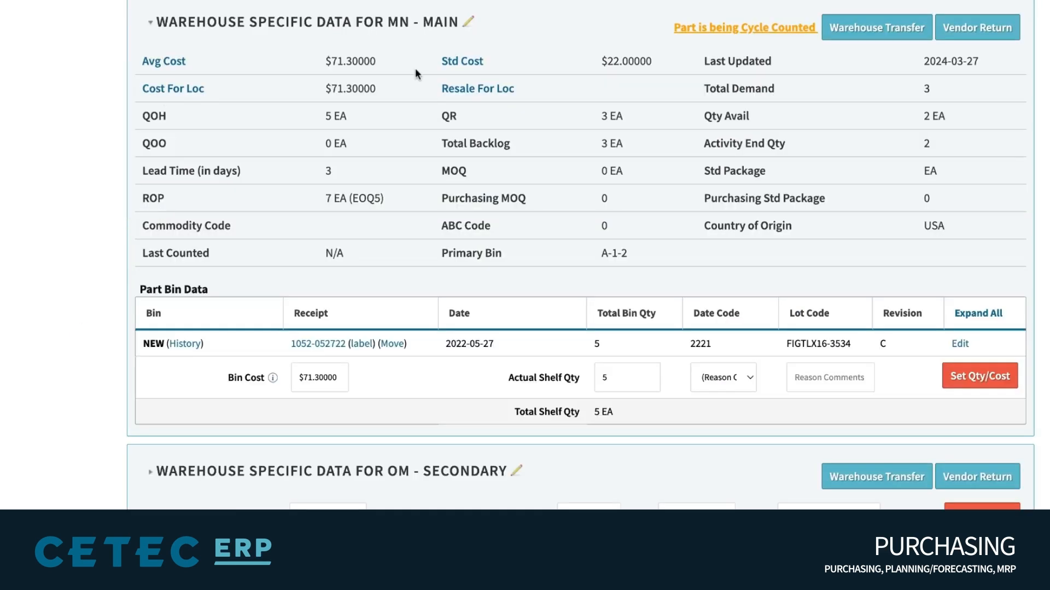
{"action": "left_click", "coordinate": [468, 23]}
{"action": "double_click", "coordinate": [385, 93]}
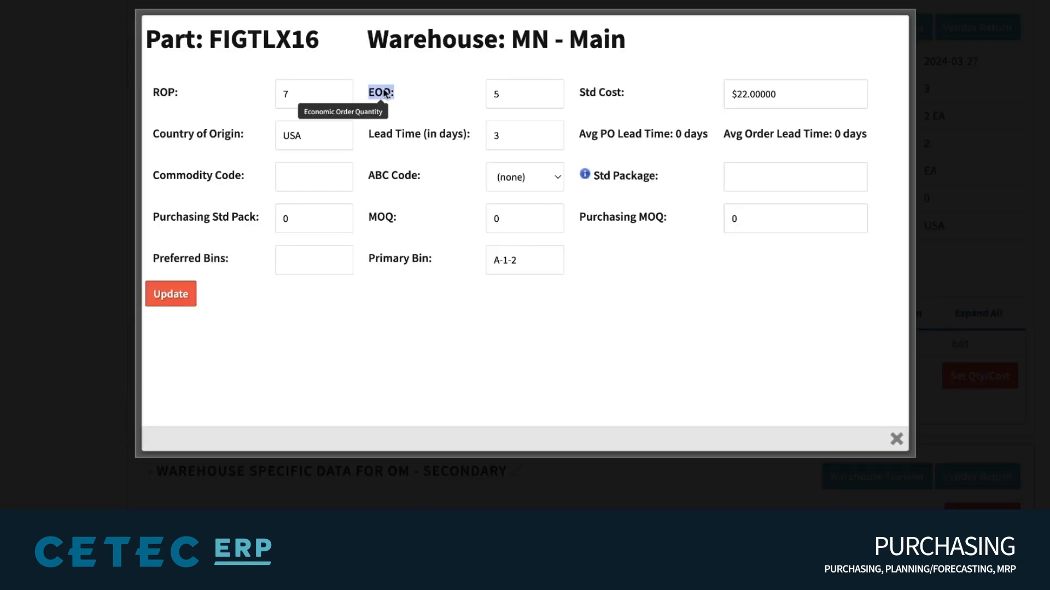
{"action": "left_click", "coordinate": [533, 94]}
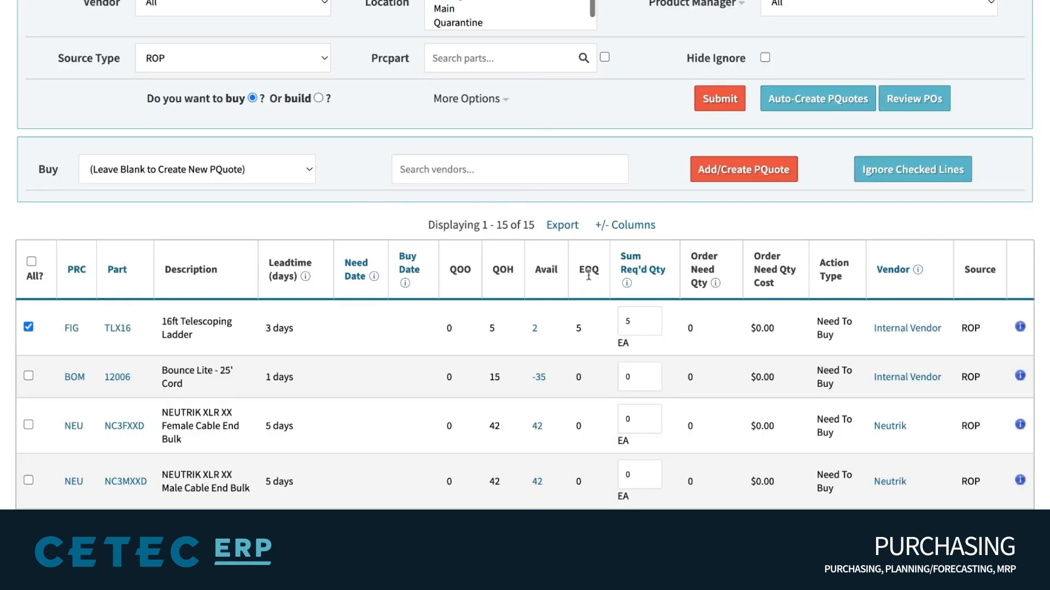
Compare TLX16's EOQ and required quantity, and choose BioTech Manufacturing as the vendor
{"action": "double_click", "coordinate": [588, 275]}
{"action": "left_click", "coordinate": [632, 322]}
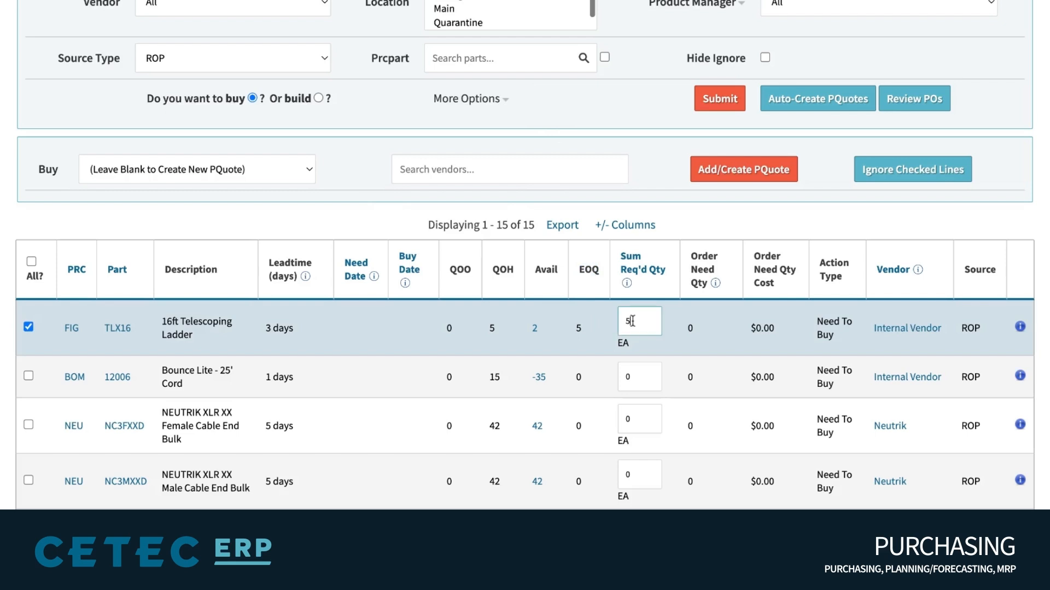
{"action": "left_click", "coordinate": [447, 166]}
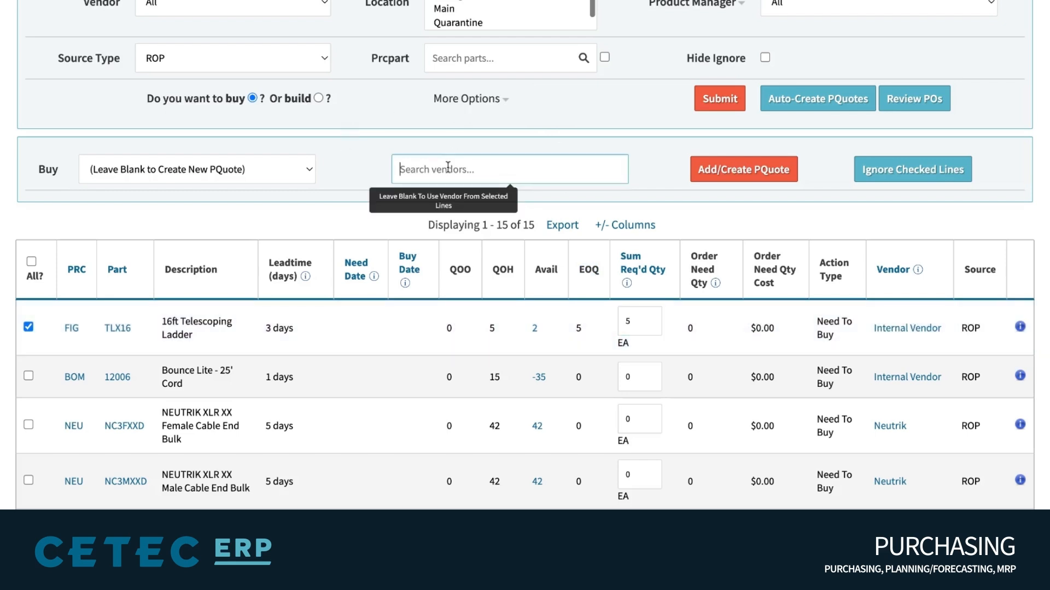
{"action": "left_click", "coordinate": [500, 295]}
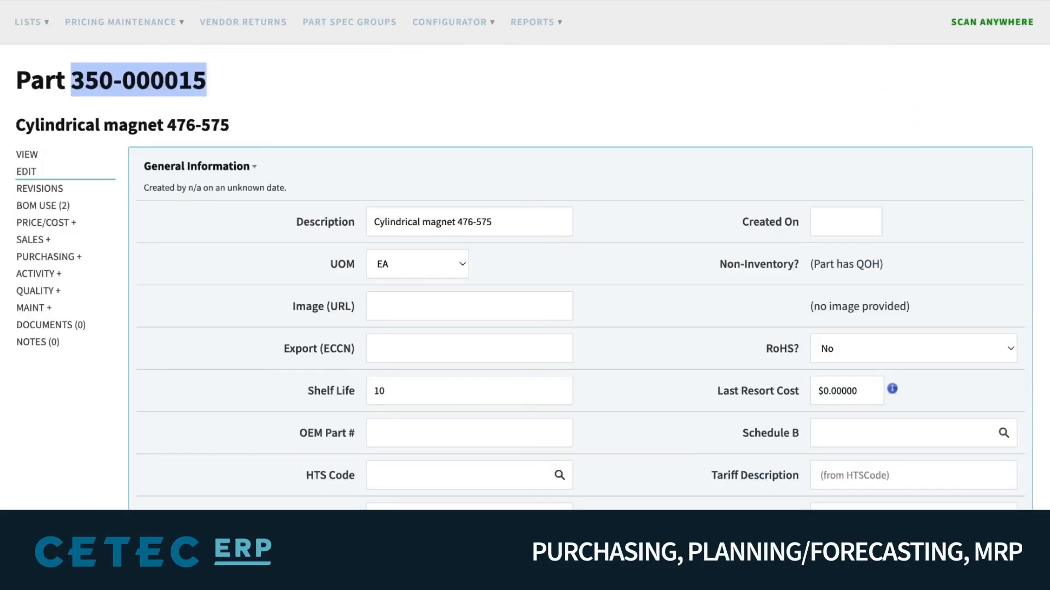
Review the Shelf Life of 10 weeks on part 350-000015's edit page
{"action": "left_click", "coordinate": [383, 119]}
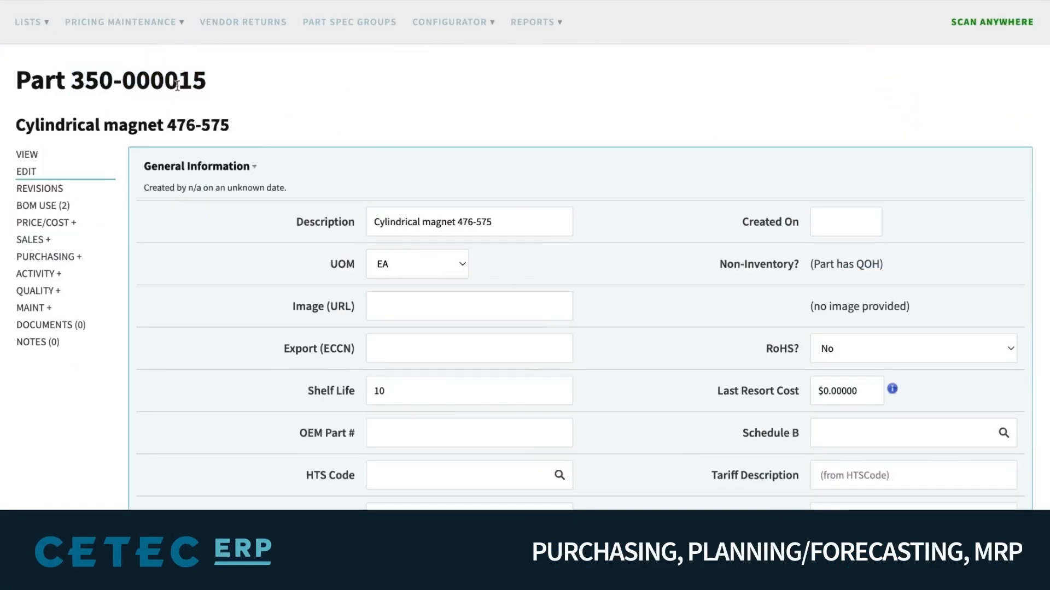
{"action": "scroll", "coordinate": [432, 86], "scroll_direction": "down", "scroll_amount": 2}
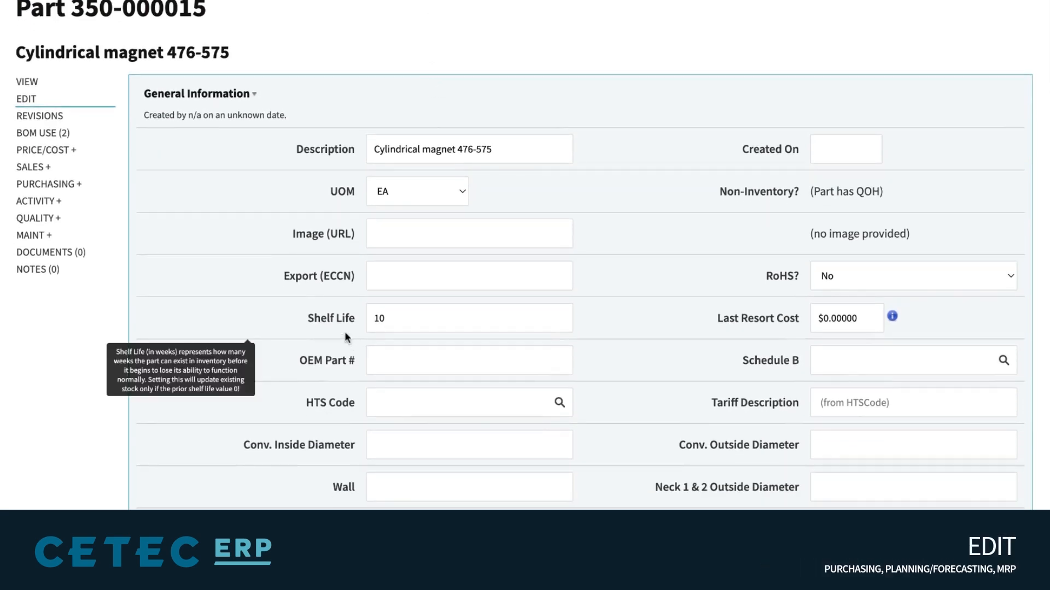
{"action": "triple_click", "coordinate": [343, 318]}
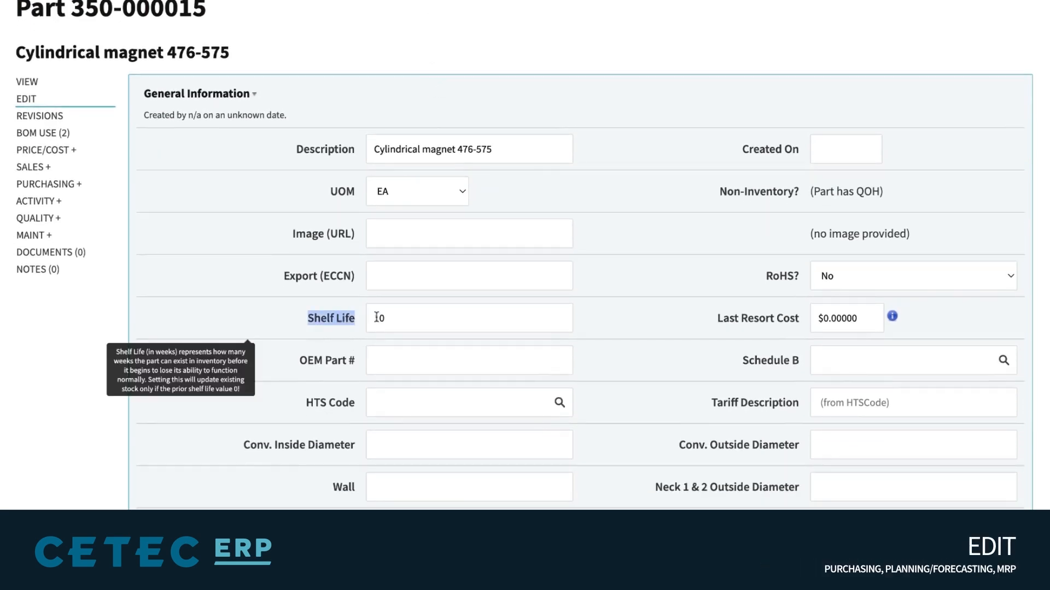
{"action": "double_click", "coordinate": [428, 321]}
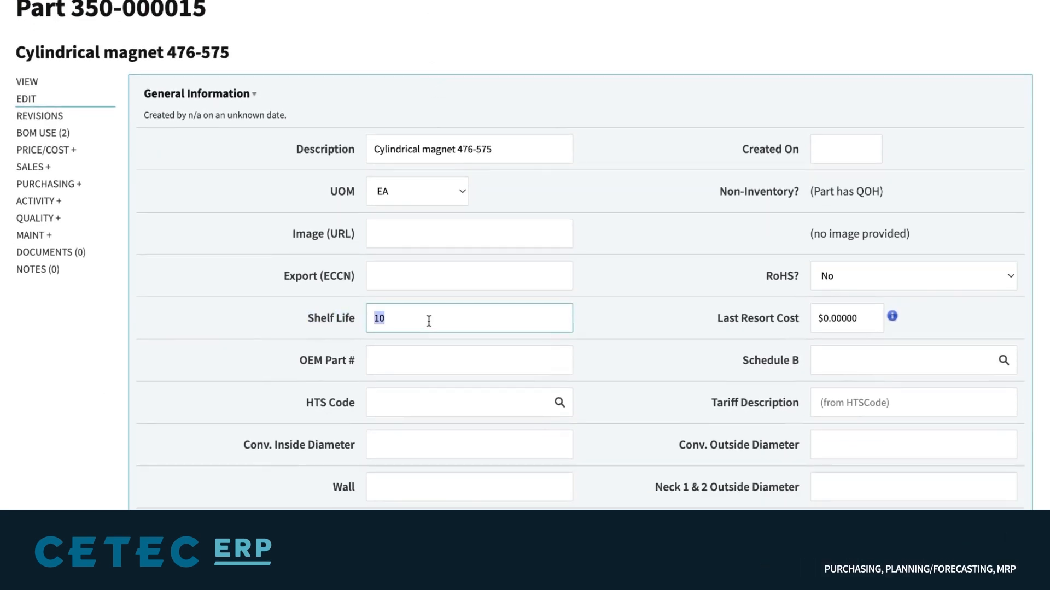
{"action": "left_click", "coordinate": [628, 319]}
{"action": "scroll", "coordinate": [628, 319], "scroll_direction": "up", "scroll_amount": 1}
{"action": "scroll", "coordinate": [628, 320], "scroll_direction": "up", "scroll_amount": 2}
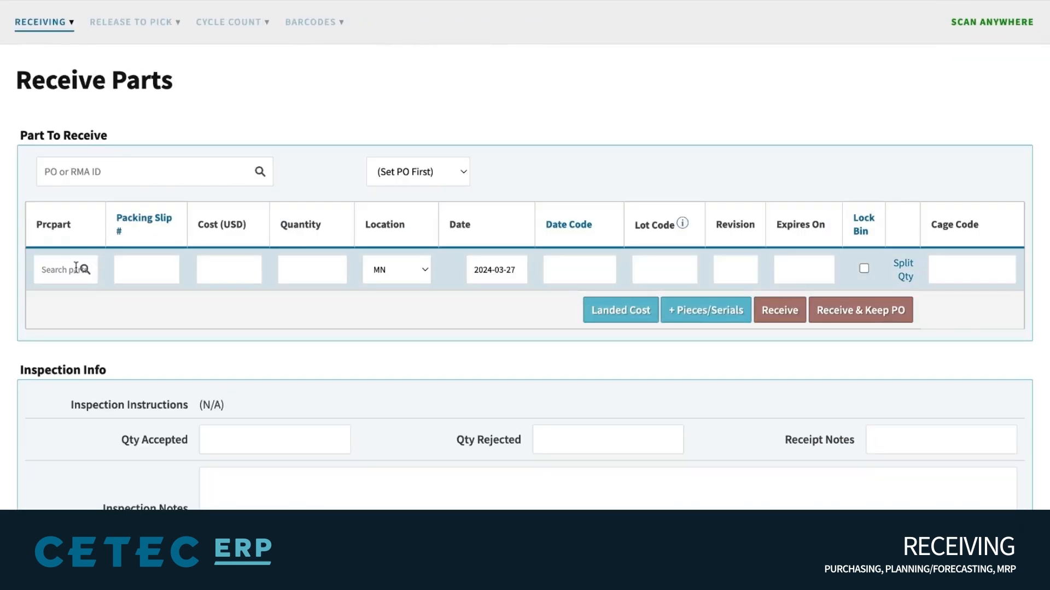
Pick part 350-000015 on Receive Parts and check its Expires On date
{"action": "left_click", "coordinate": [76, 267]}
{"action": "type", "text": "350-000015"}
{"action": "left_click", "coordinate": [82, 295]}
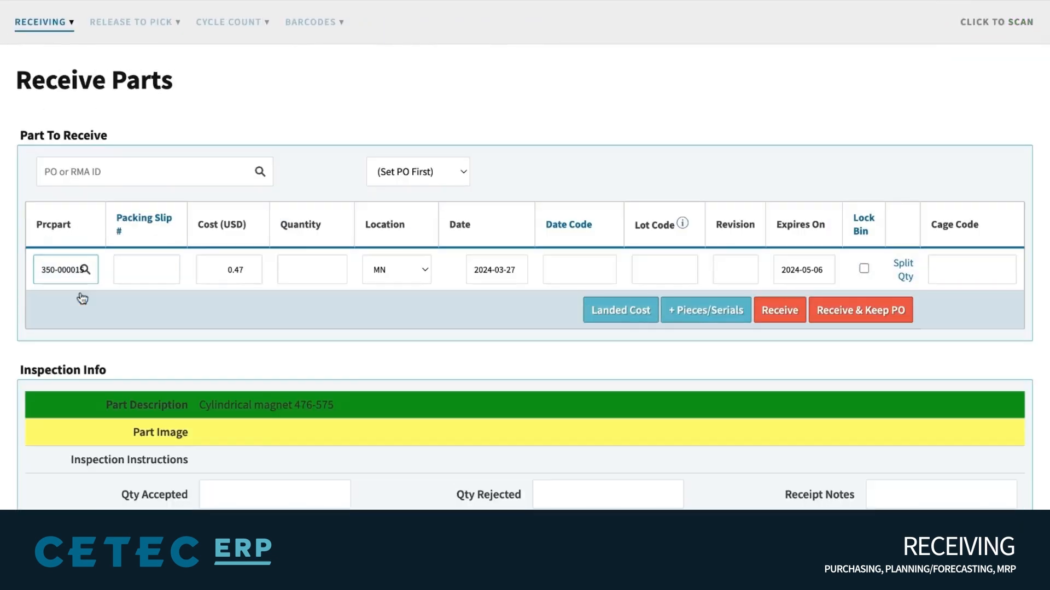
{"action": "triple_click", "coordinate": [795, 225]}
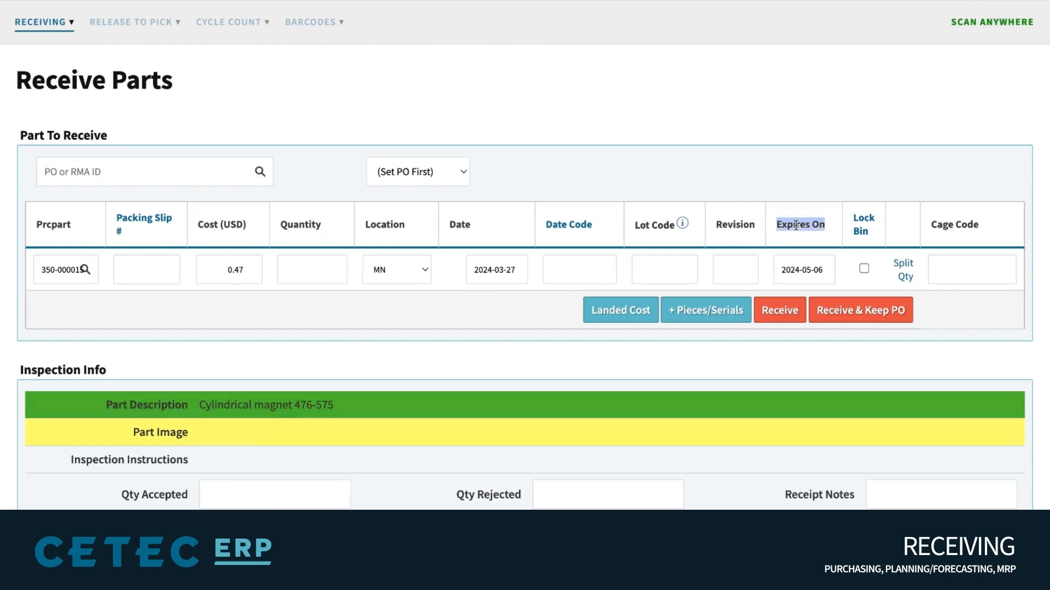
{"action": "left_click", "coordinate": [808, 270]}
{"action": "left_click", "coordinate": [688, 157]}
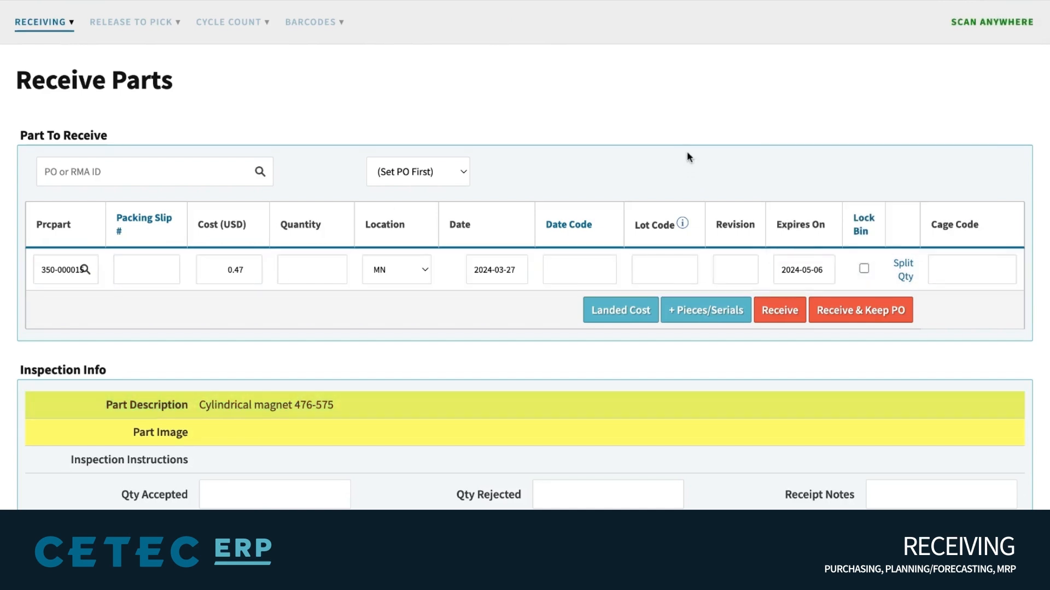
Receive quantity 1 of the part, expiring 2024-05-06, and open its record
{"action": "left_click", "coordinate": [776, 311]}
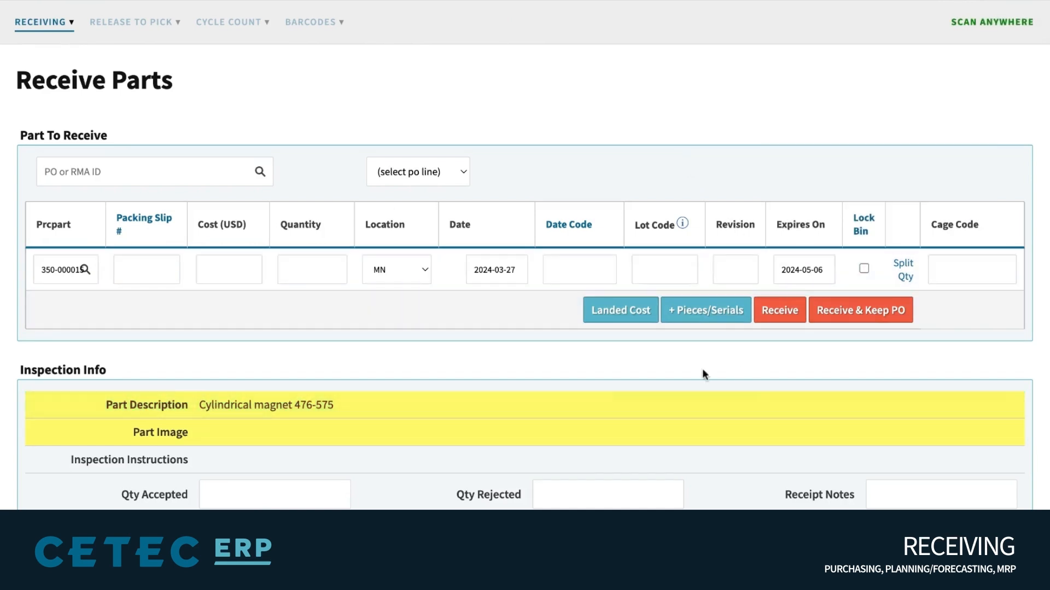
{"action": "left_click", "coordinate": [298, 268]}
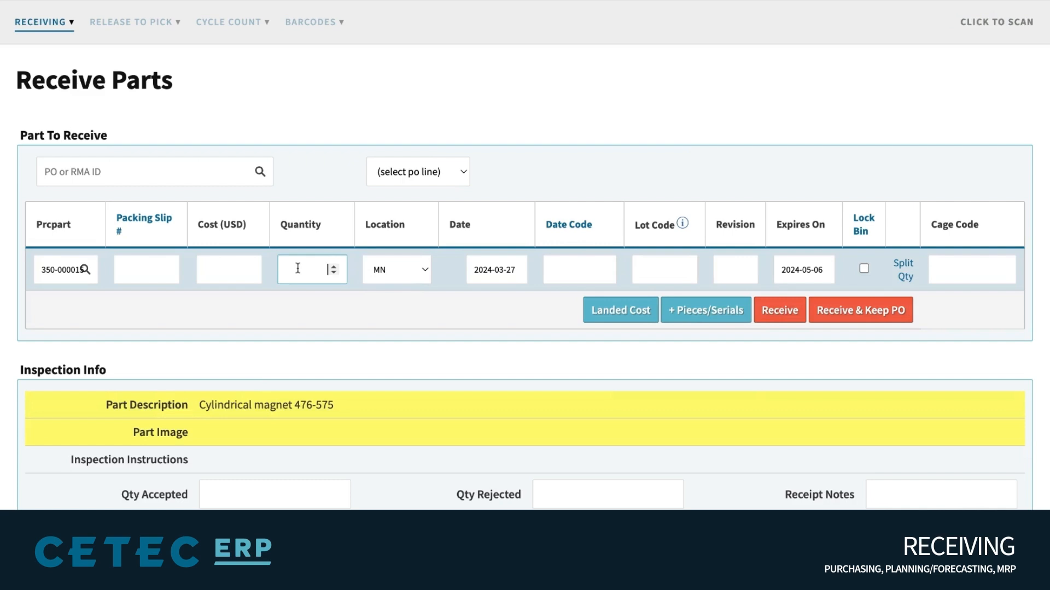
{"action": "left_click", "coordinate": [780, 320]}
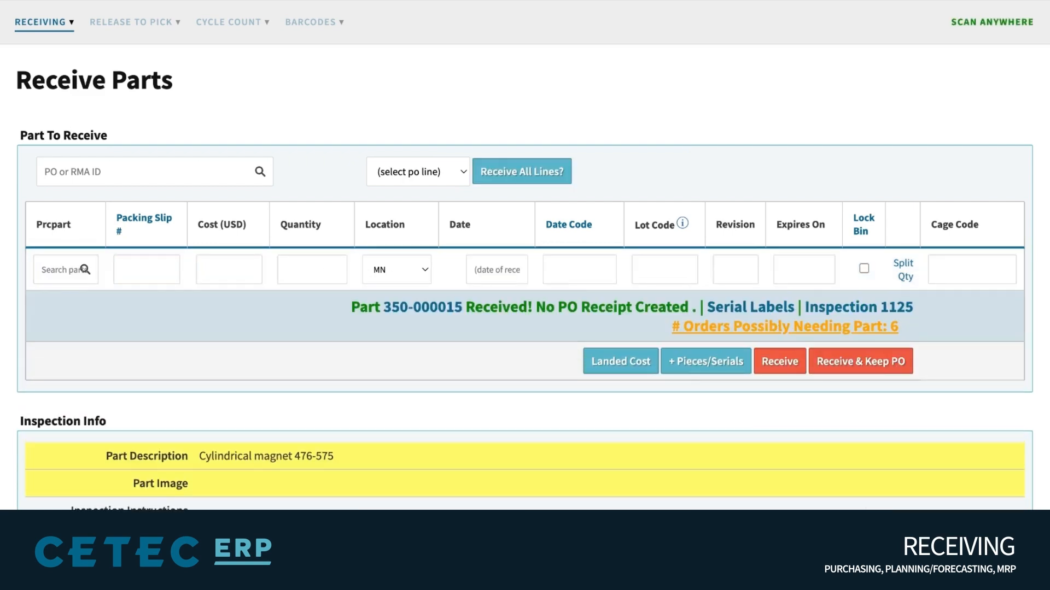
{"action": "left_click", "coordinate": [433, 314]}
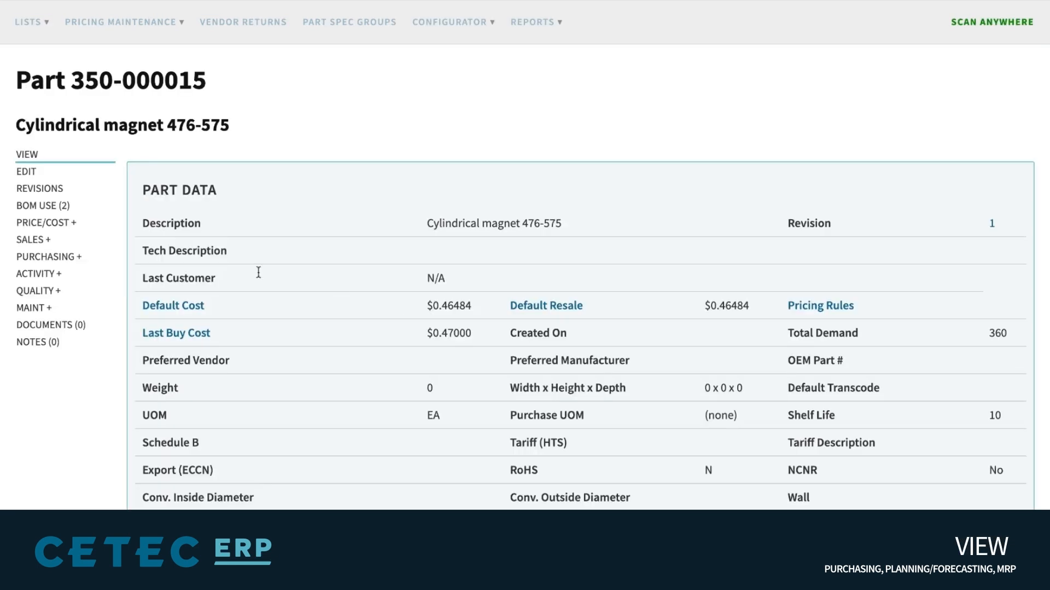
Open the part's MN waterfall and highlight the expiring bin row: 2024-05-06, -90.00 EA
{"action": "left_click", "coordinate": [45, 273]}
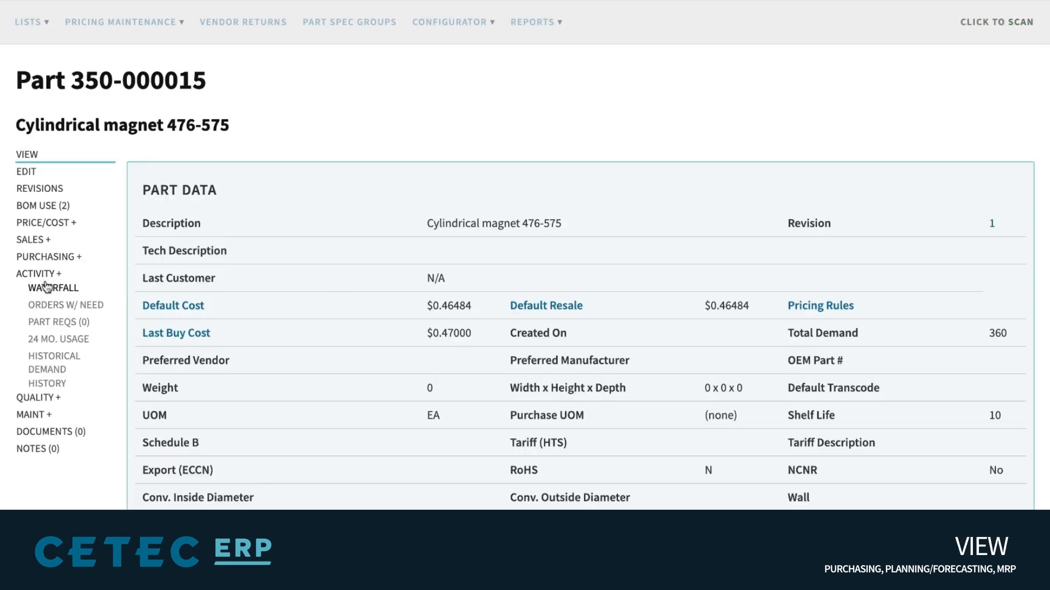
{"action": "scroll", "coordinate": [382, 213], "scroll_direction": "down", "scroll_amount": 2}
{"action": "triple_click", "coordinate": [160, 389]}
{"action": "left_click", "coordinate": [171, 390]}
{"action": "triple_click", "coordinate": [505, 388]}
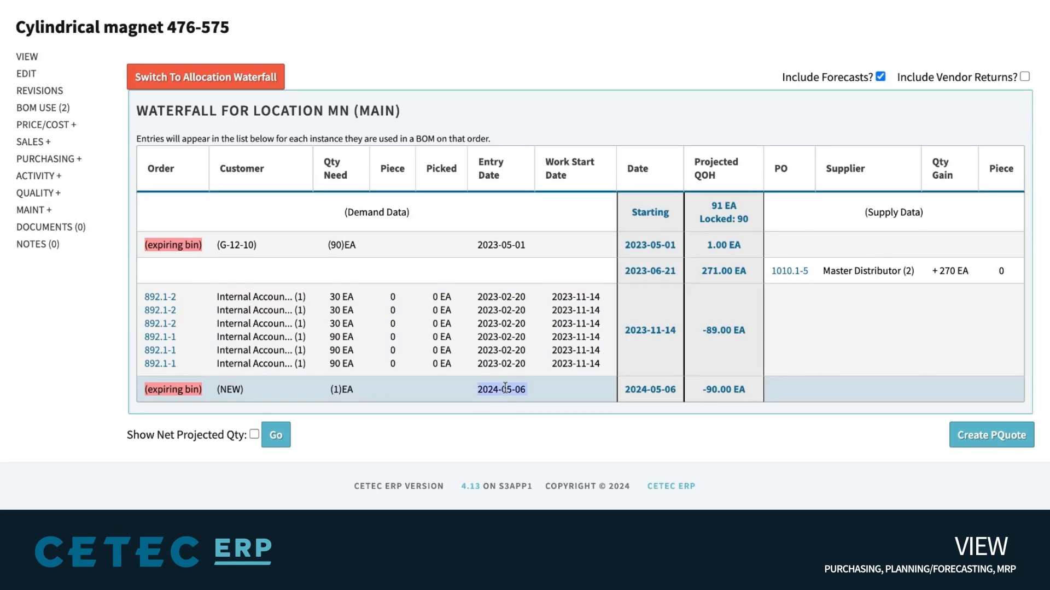
{"action": "left_click", "coordinate": [546, 388]}
{"action": "left_click_drag", "start_coordinate": [757, 390], "coordinate": [625, 390]}
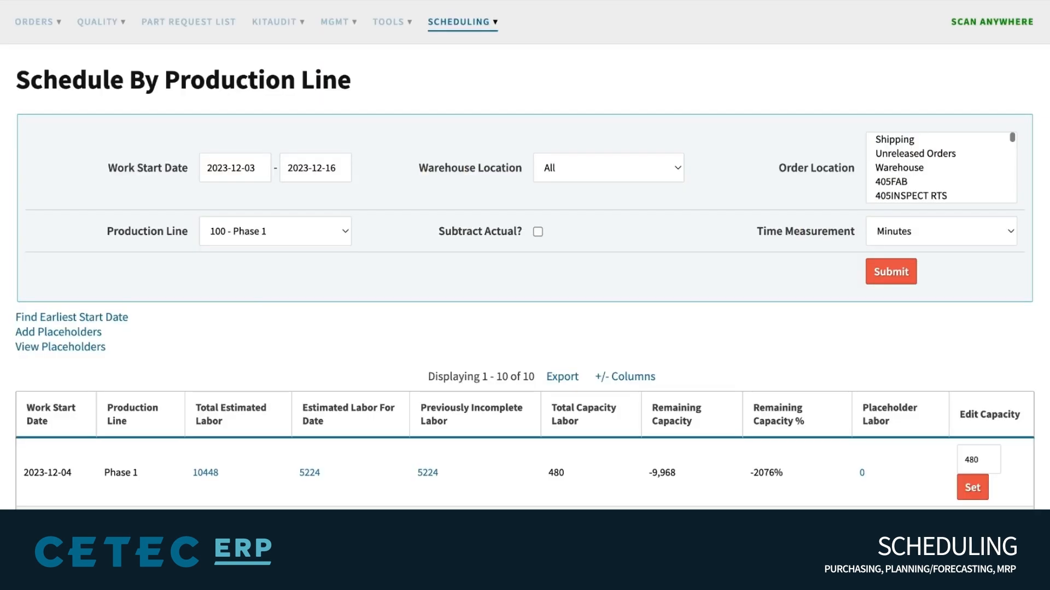
Scroll through Phase 1's daily capacity rows from 2023-12-03 to 2023-12-16
{"action": "scroll", "coordinate": [479, 95], "scroll_direction": "down", "scroll_amount": 2}
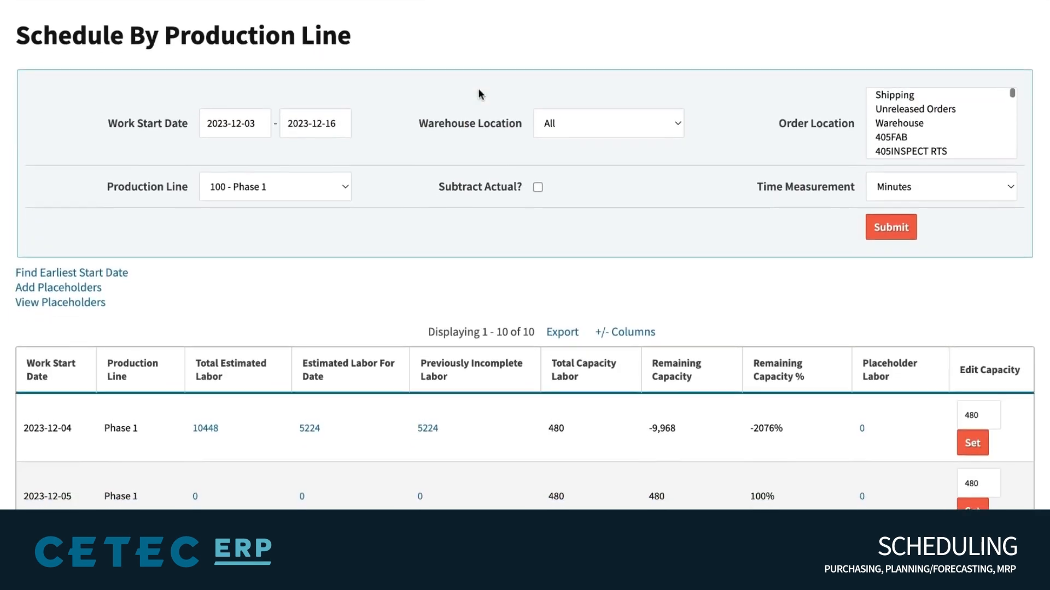
{"action": "scroll", "coordinate": [478, 88], "scroll_direction": "down", "scroll_amount": 5}
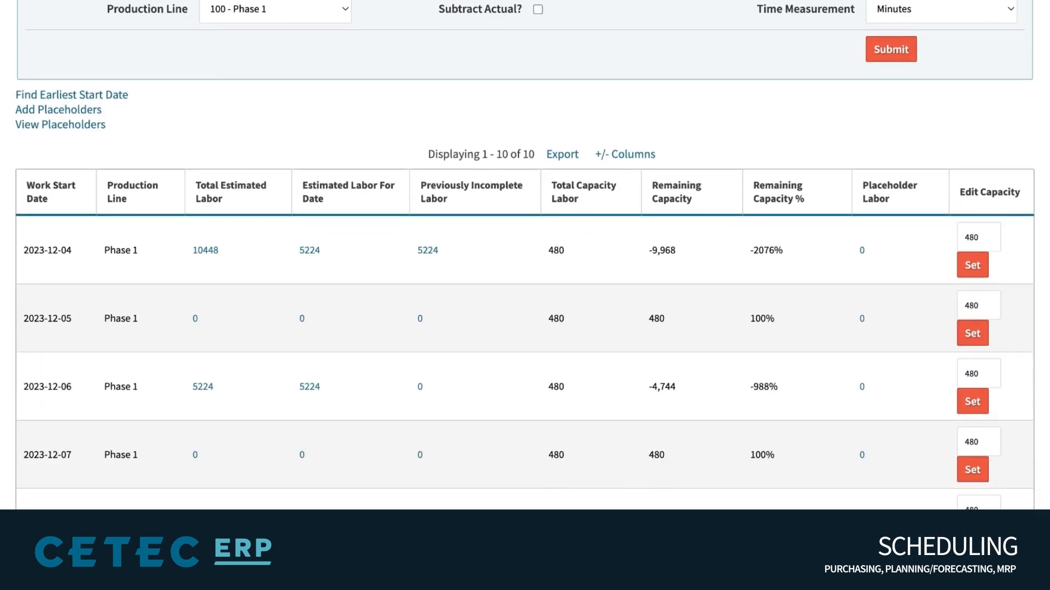
{"action": "scroll", "coordinate": [525, 255], "scroll_direction": "down", "scroll_amount": 3}
{"action": "scroll", "coordinate": [524, 255], "scroll_direction": "up", "scroll_amount": 6}
{"action": "scroll", "coordinate": [525, 255], "scroll_direction": "up", "scroll_amount": 3}
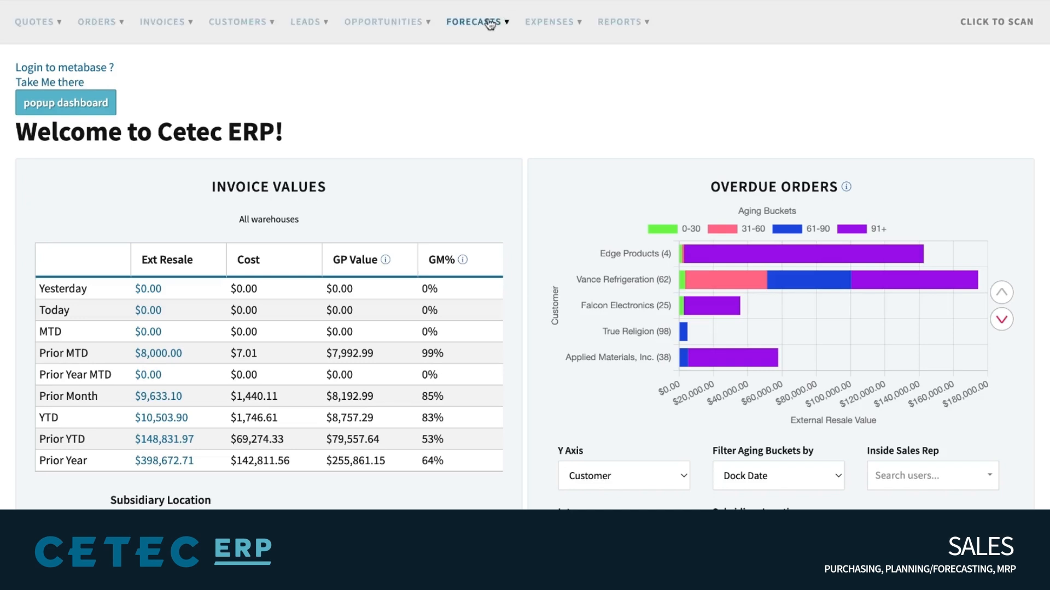
Open Forecast 12 and review its customer ABC Company, BOM 1000 - ABC, quantity 10 and date
{"action": "left_click", "coordinate": [490, 23]}
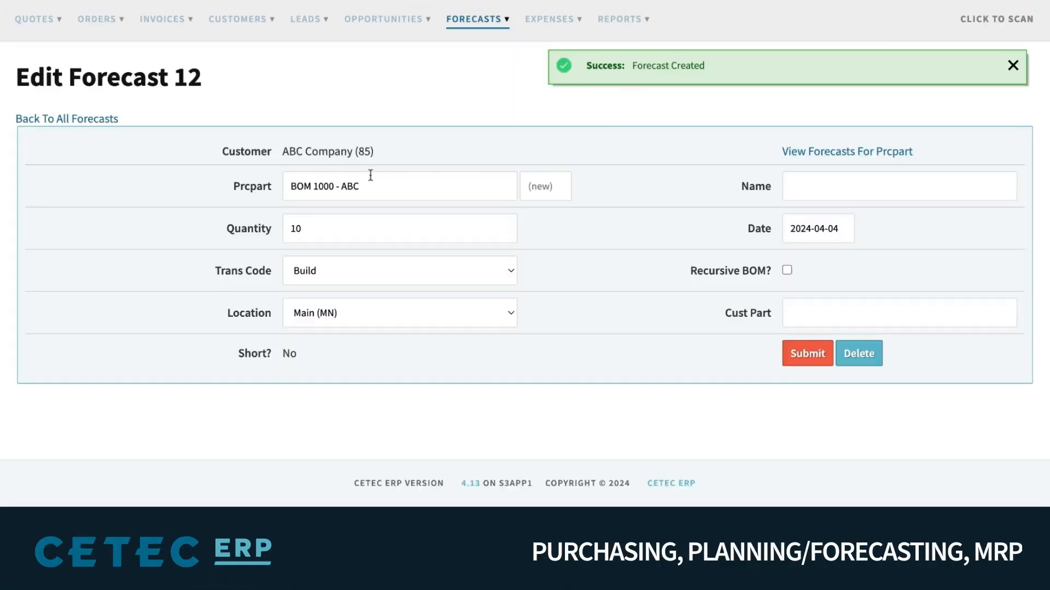
{"action": "triple_click", "coordinate": [347, 156]}
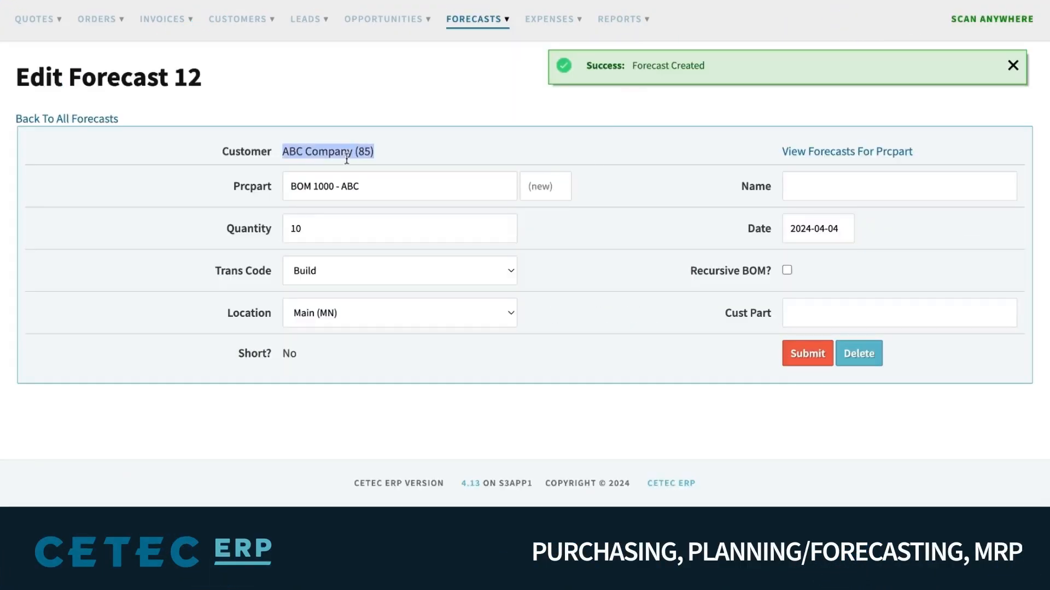
{"action": "key", "text": "super+a"}
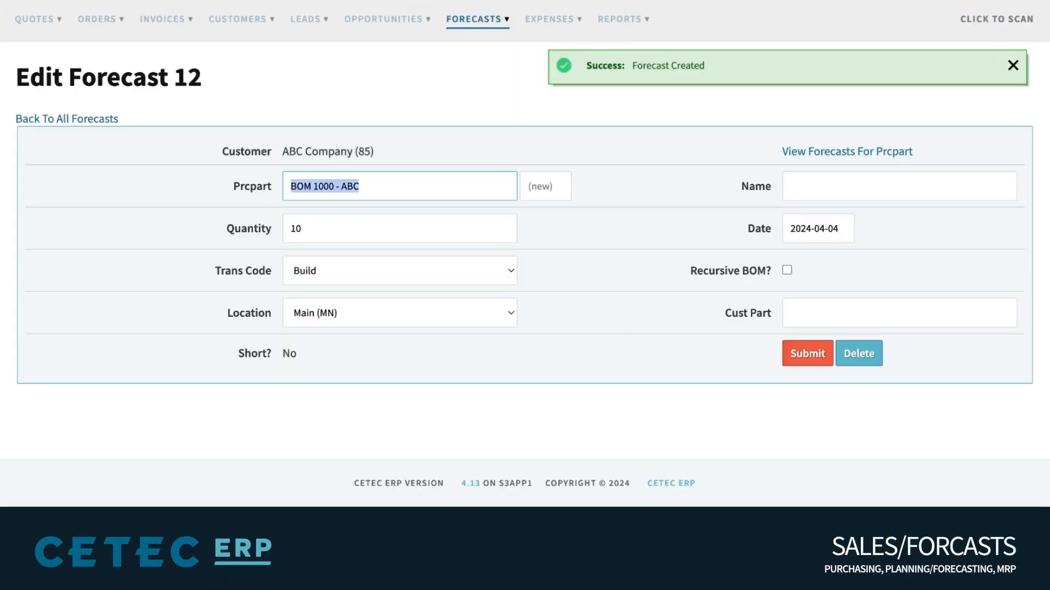
{"action": "double_click", "coordinate": [302, 227]}
{"action": "double_click", "coordinate": [760, 230]}
{"action": "left_click", "coordinate": [848, 230]}
{"action": "left_click", "coordinate": [897, 228]}
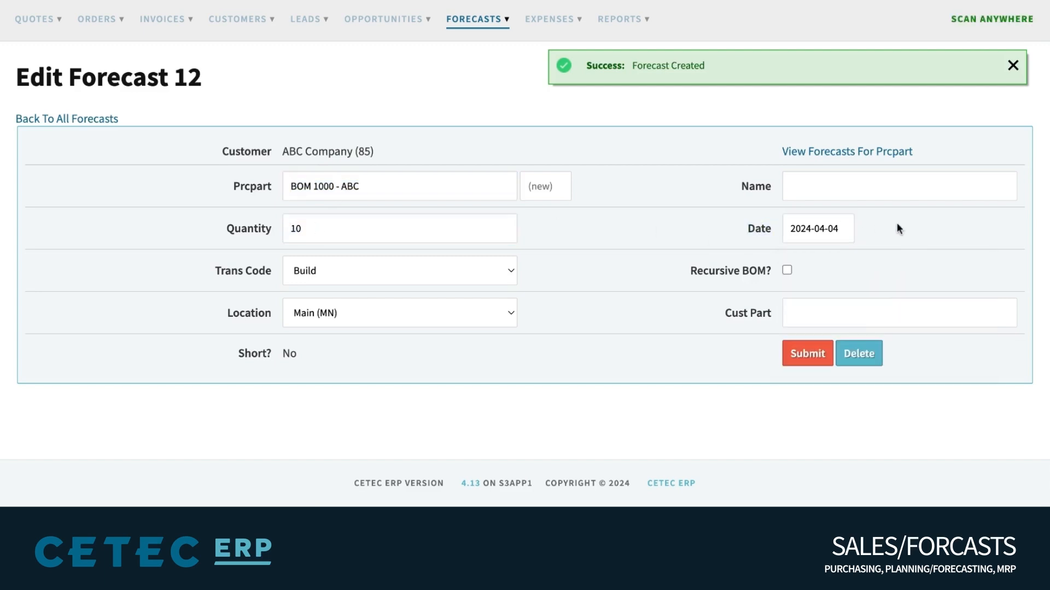
Switch Forecast 12's Trans Code from Build to Stock
{"action": "left_click", "coordinate": [316, 265]}
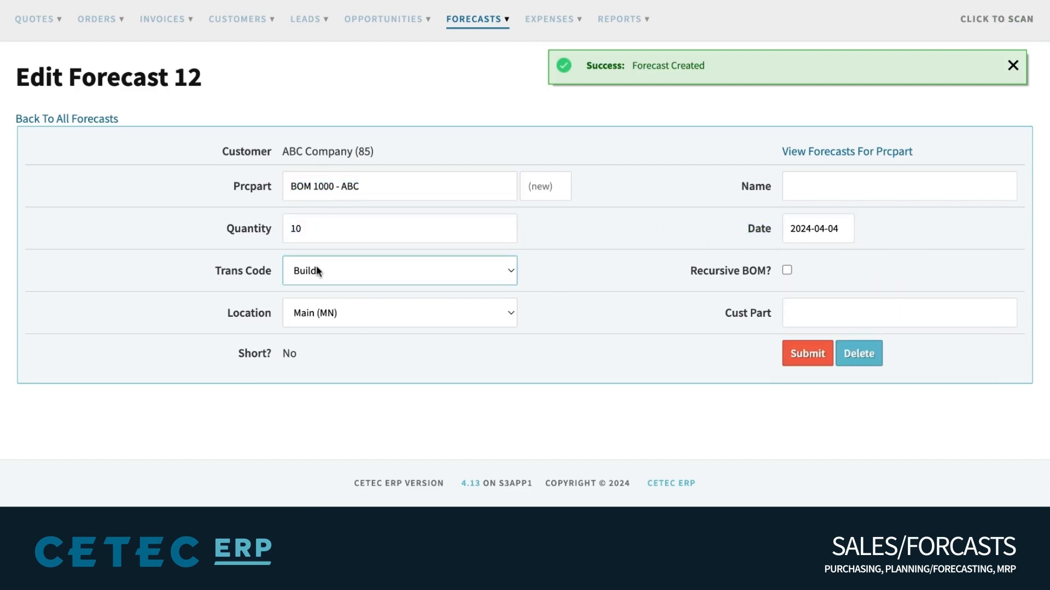
{"action": "left_click", "coordinate": [308, 254]}
{"action": "triple_click", "coordinate": [227, 265]}
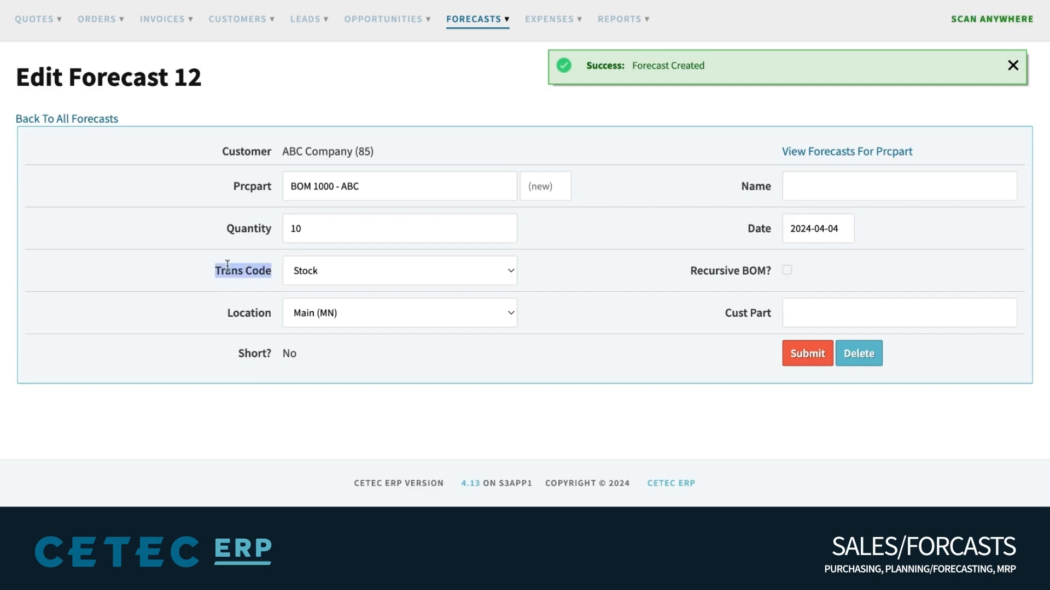
{"action": "left_click", "coordinate": [580, 256]}
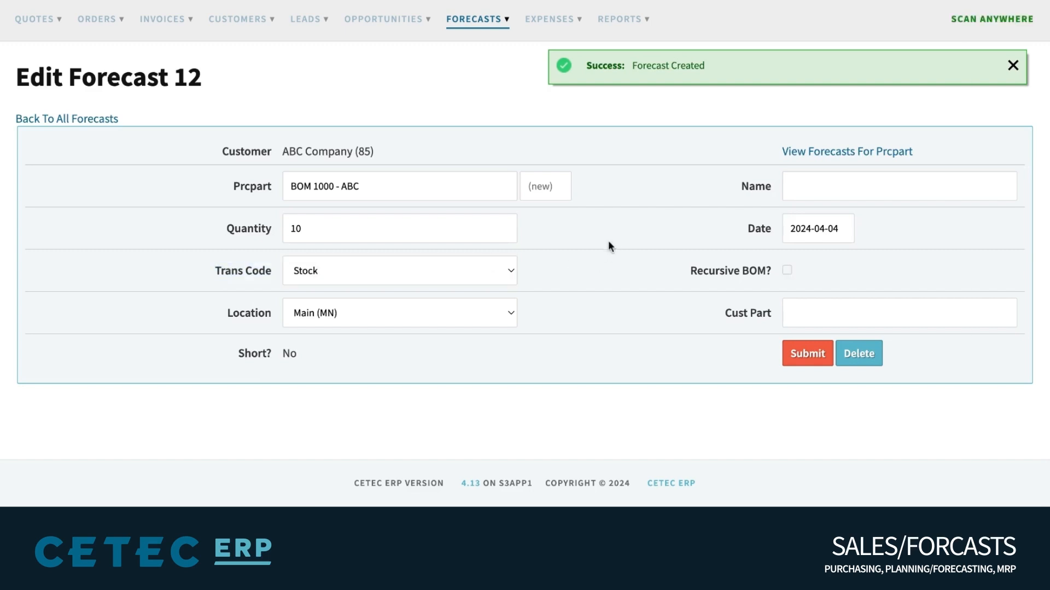
{"action": "mouse_move", "coordinate": [497, 26]}
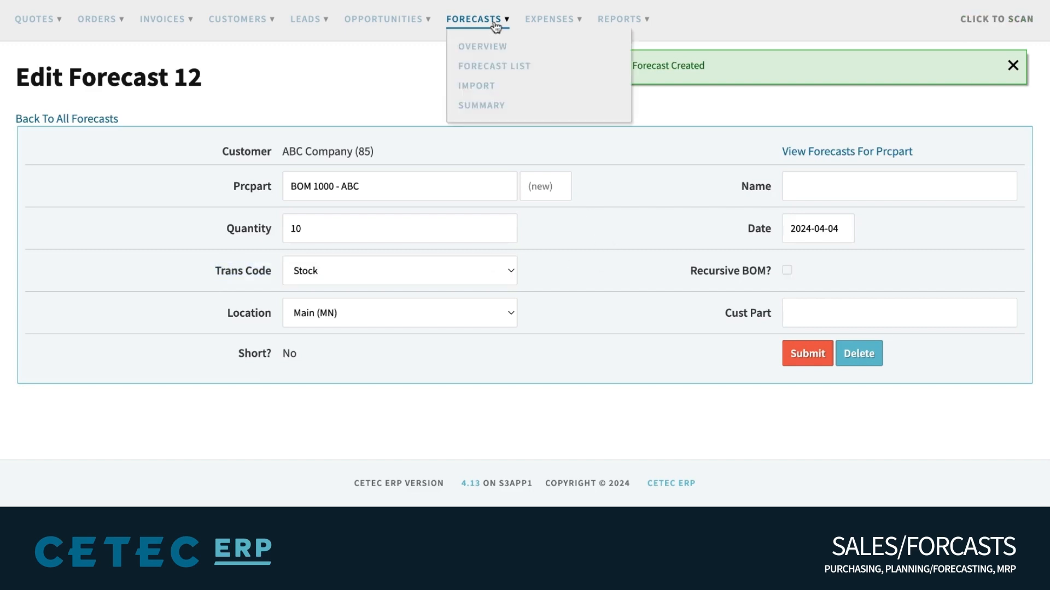
Start a forecast import for customer ABC 123 and review the valid import fields
{"action": "left_click", "coordinate": [489, 88]}
{"action": "left_click", "coordinate": [187, 158]}
{"action": "type", "text": "abc"}
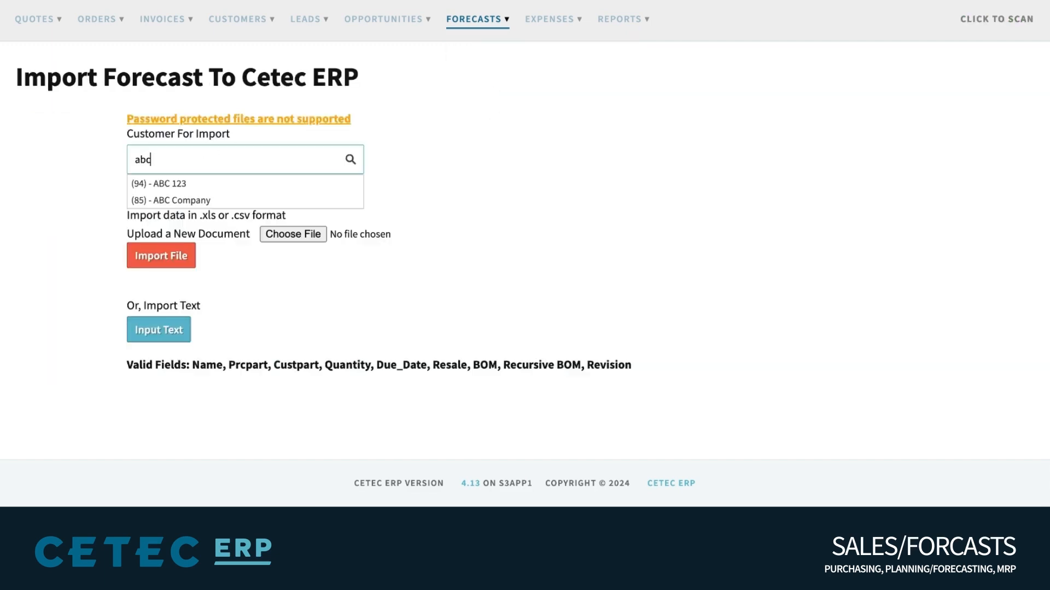
{"action": "left_click", "coordinate": [189, 184]}
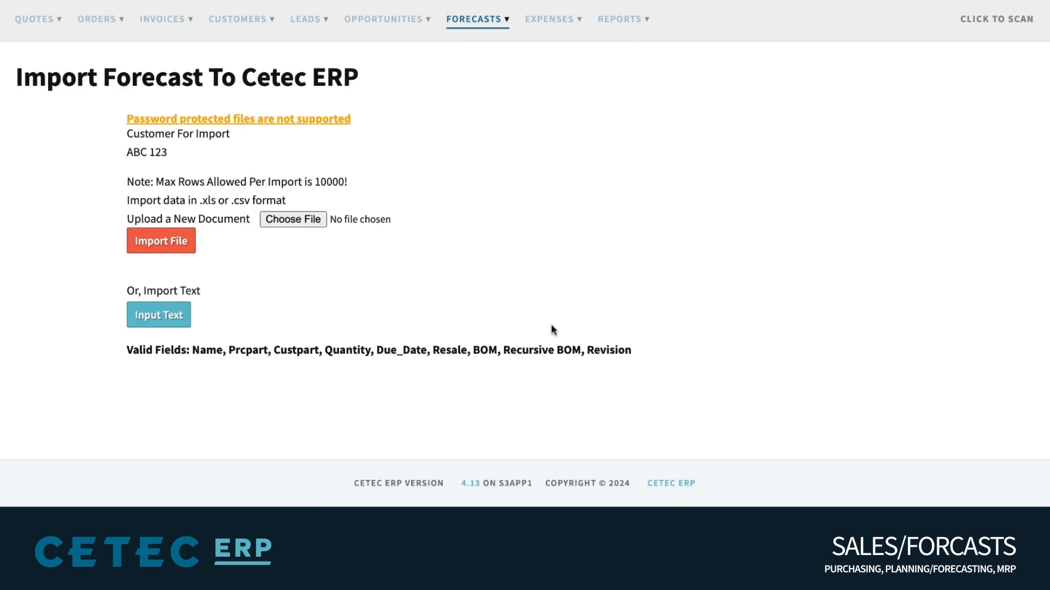
{"action": "double_click", "coordinate": [259, 340]}
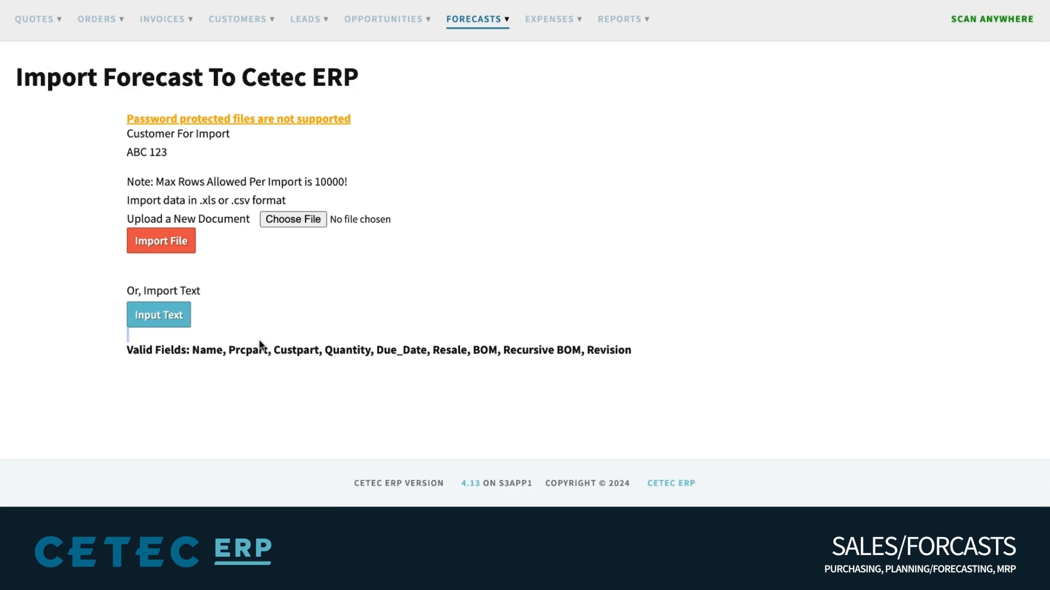
{"action": "triple_click", "coordinate": [258, 347]}
Begin a new forecast by searching customers for 'int'
{"action": "left_click", "coordinate": [369, 295]}
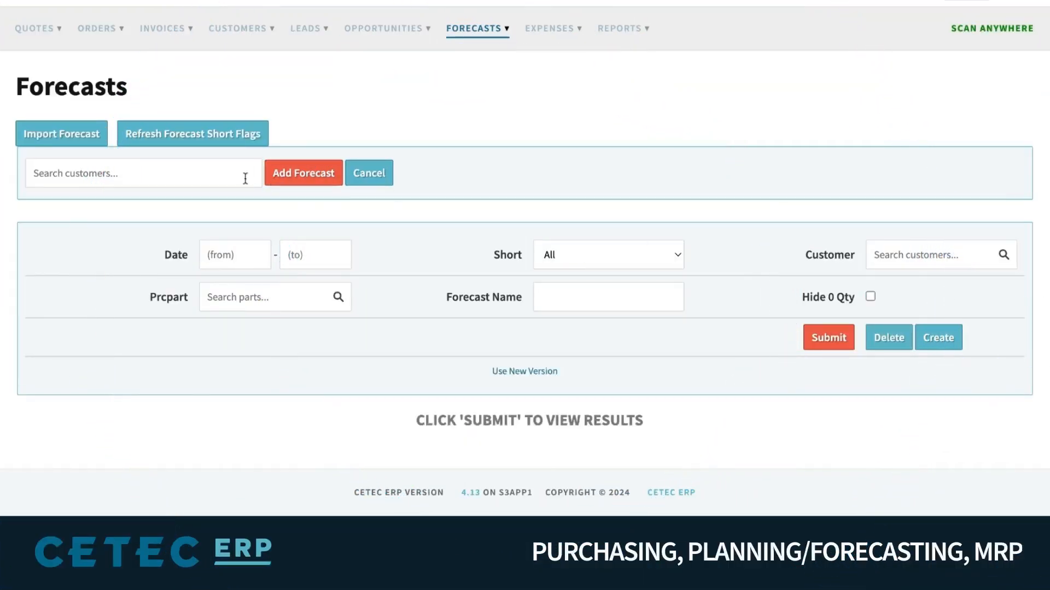
{"action": "left_click", "coordinate": [222, 174]}
{"action": "type", "text": "intern"}
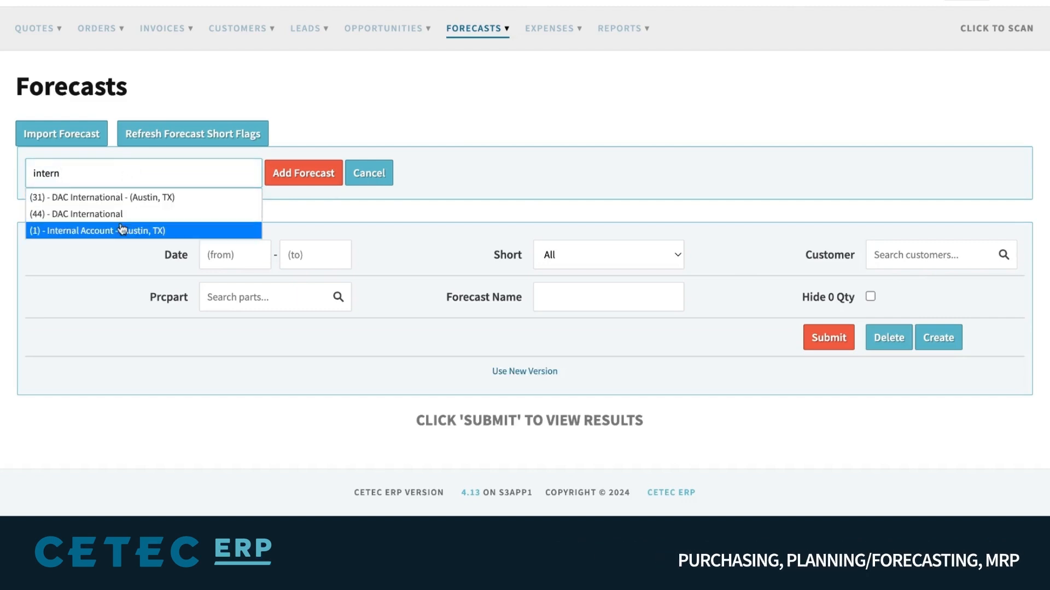
Create a new Internal Account forecast for part BOM1000
{"action": "left_click", "coordinate": [119, 230]}
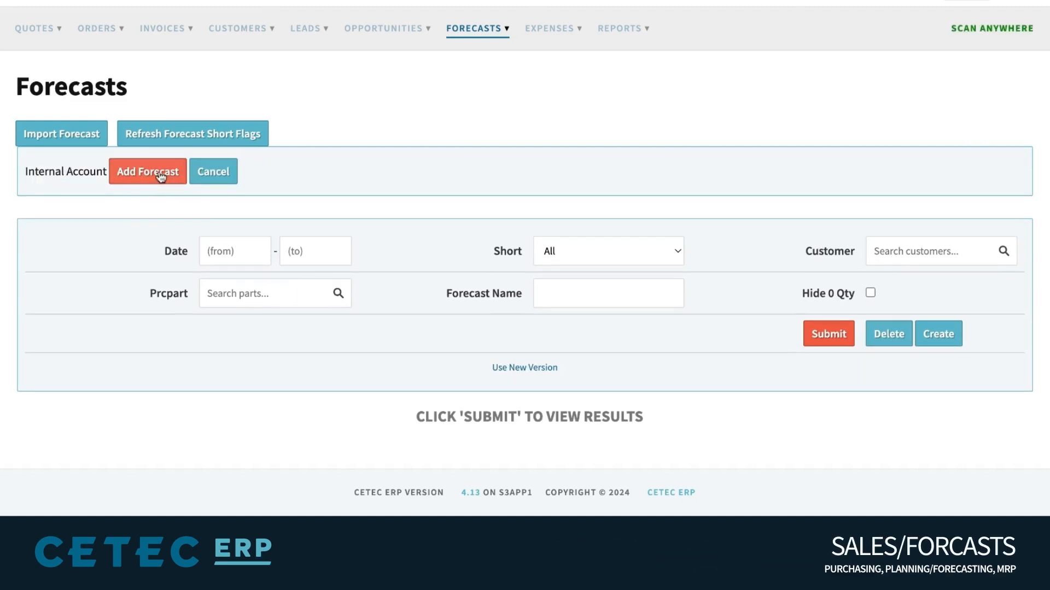
{"action": "left_click", "coordinate": [160, 174]}
{"action": "left_click", "coordinate": [324, 206]}
{"action": "type", "text": "BOM1000"}
{"action": "left_click", "coordinate": [345, 220]}
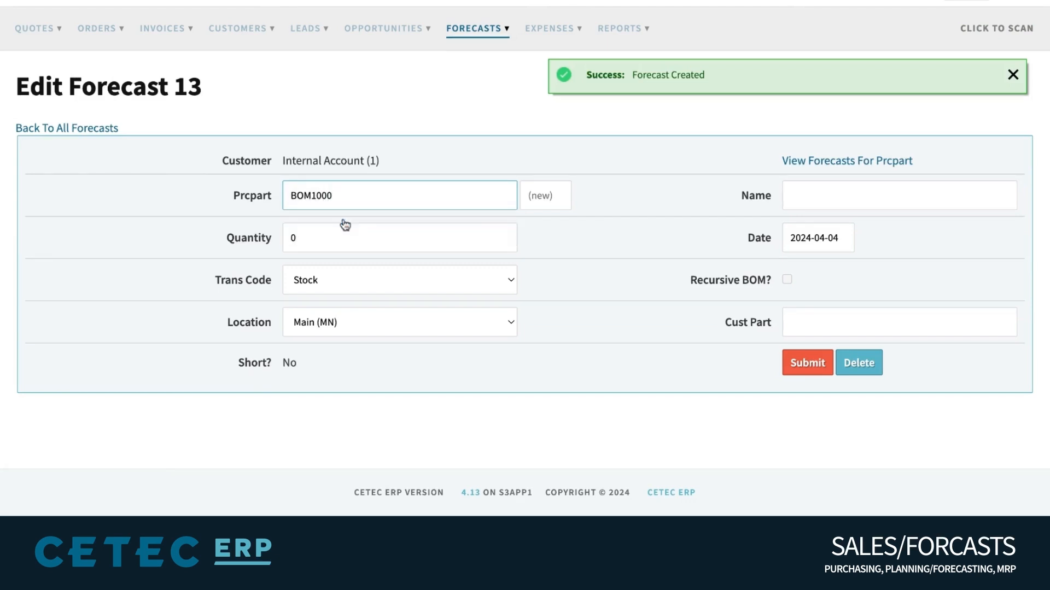
{"action": "left_click", "coordinate": [342, 242]}
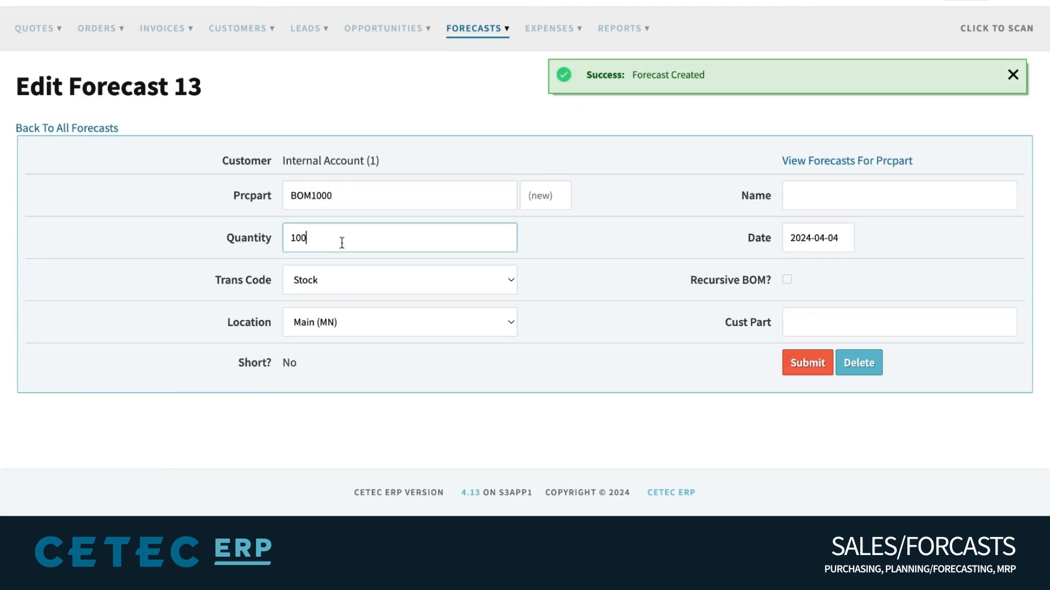
Set the forecast's Trans Code to Build, enable Recursive BOM, and save it
{"action": "left_click", "coordinate": [354, 287]}
{"action": "left_click", "coordinate": [355, 287]}
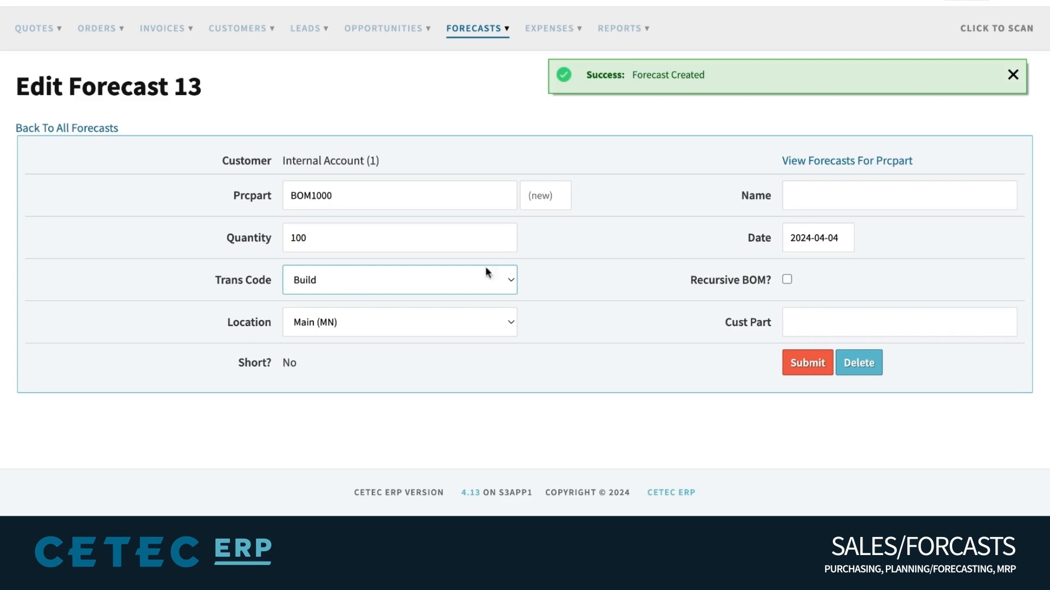
{"action": "left_click", "coordinate": [787, 280]}
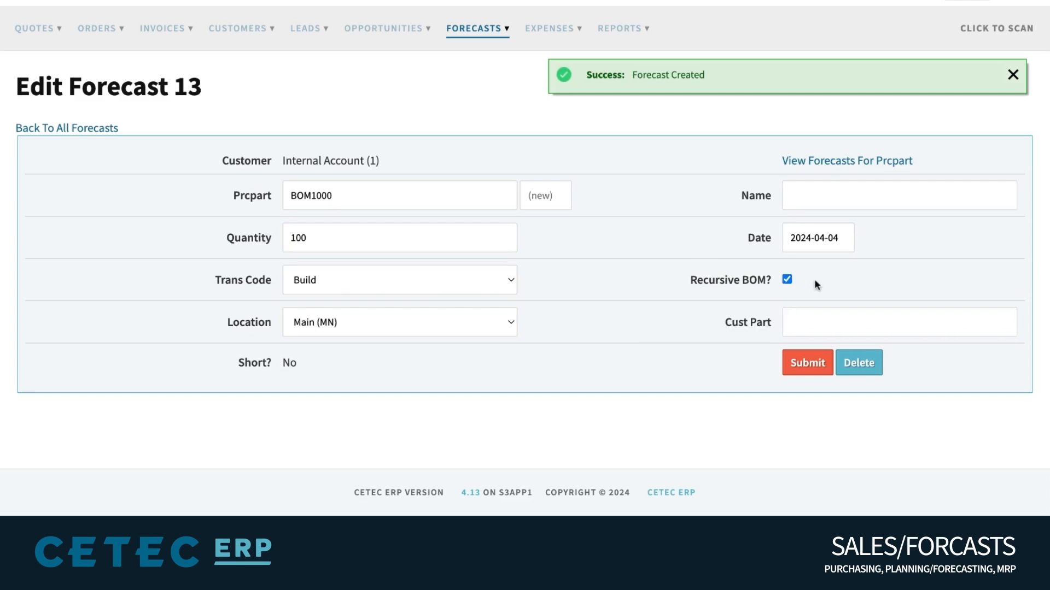
{"action": "left_click", "coordinate": [809, 374]}
Review the Forecast Specific BOM, then select the Build Qty on Part BOM1000
{"action": "scroll", "coordinate": [702, 284], "scroll_direction": "down", "scroll_amount": 1}
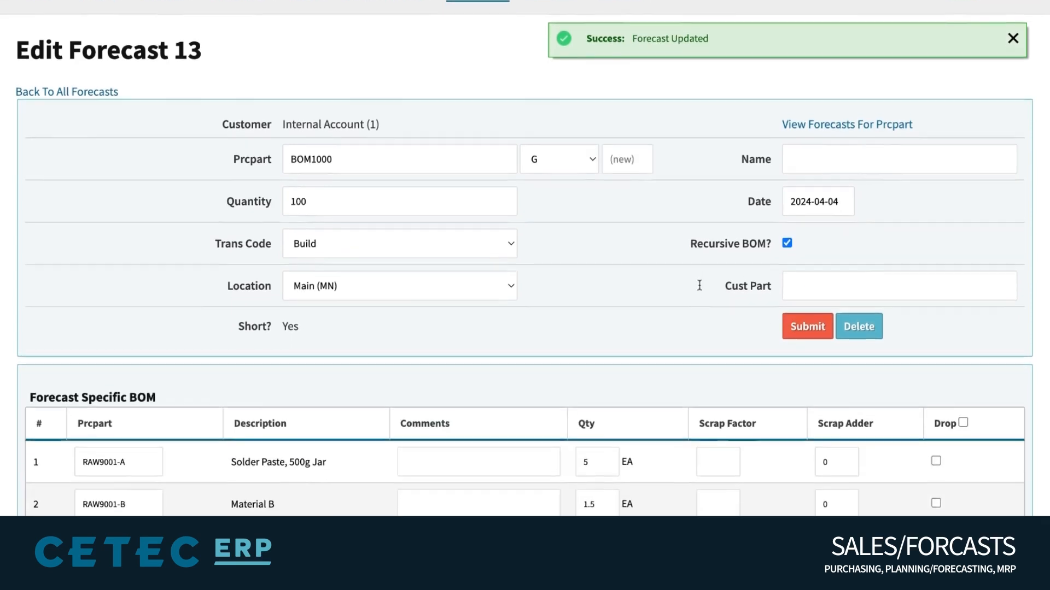
{"action": "scroll", "coordinate": [699, 285], "scroll_direction": "down", "scroll_amount": 3}
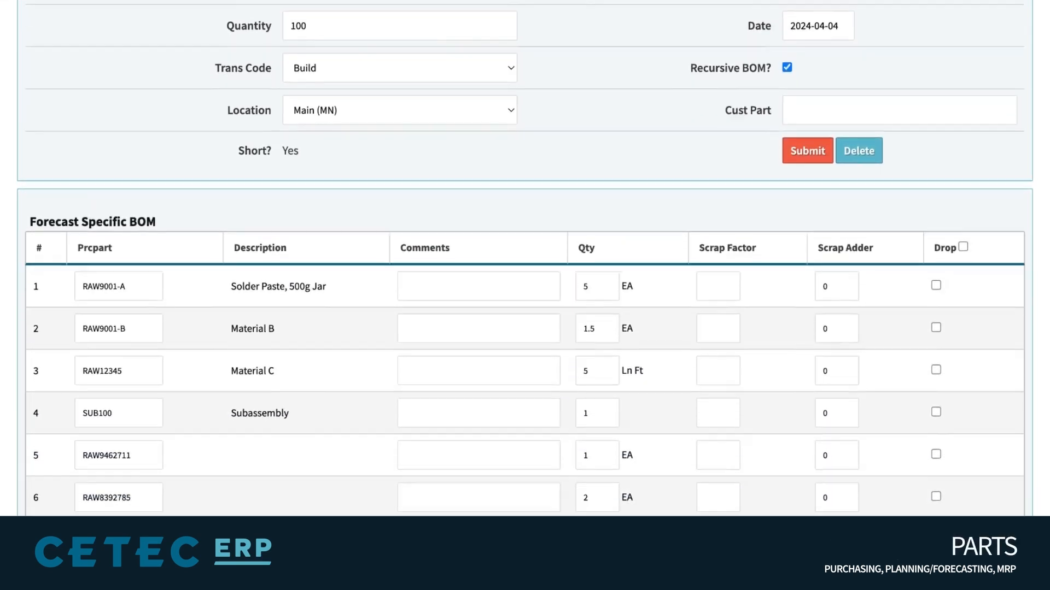
{"action": "scroll", "coordinate": [662, 280], "scroll_direction": "down", "scroll_amount": 4}
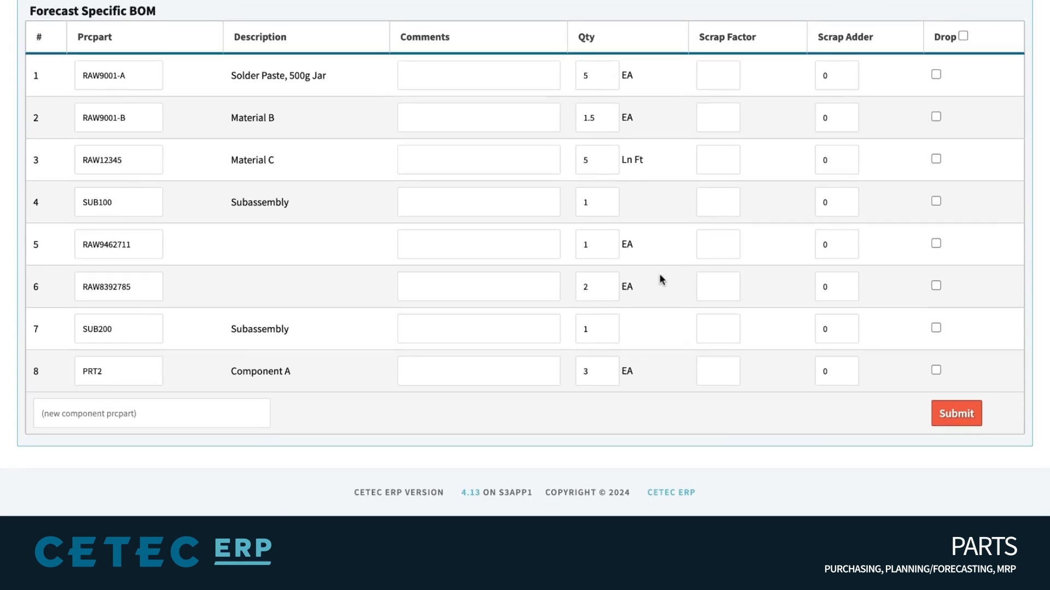
{"action": "scroll", "coordinate": [660, 279], "scroll_direction": "up", "scroll_amount": 8}
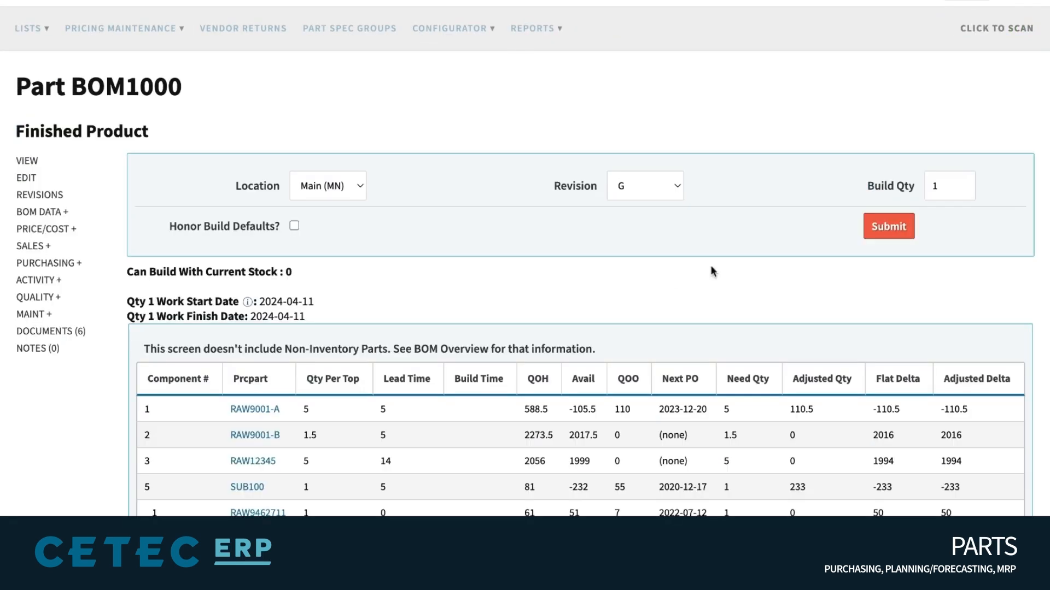
{"action": "double_click", "coordinate": [958, 178]}
Recalculate BOM1000 needs for a build of 100, and set Include Forecast for MRP to 1
{"action": "left_click", "coordinate": [888, 226]}
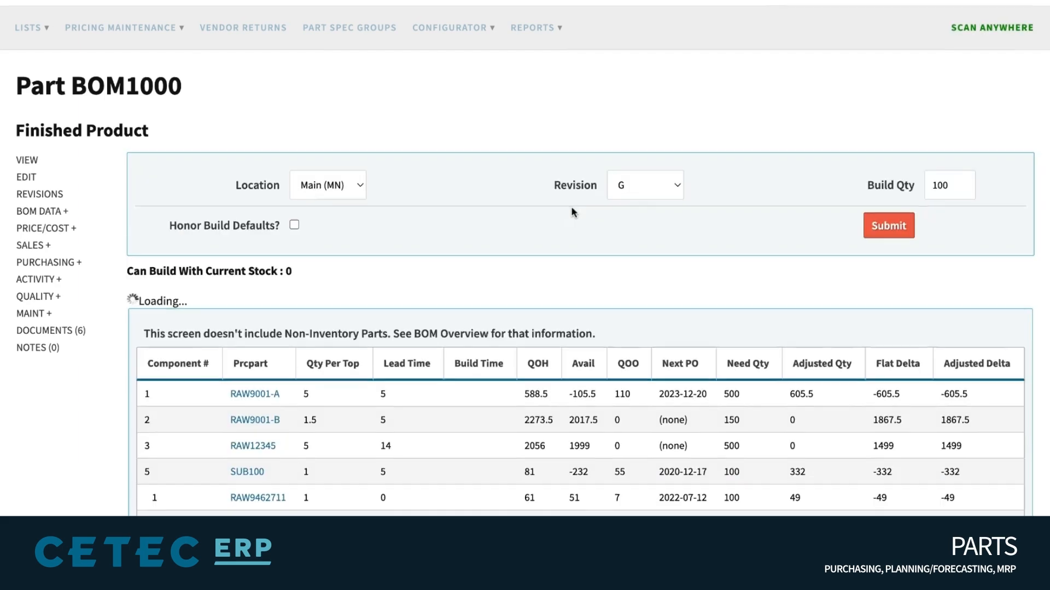
{"action": "scroll", "coordinate": [572, 212], "scroll_direction": "down", "scroll_amount": 3}
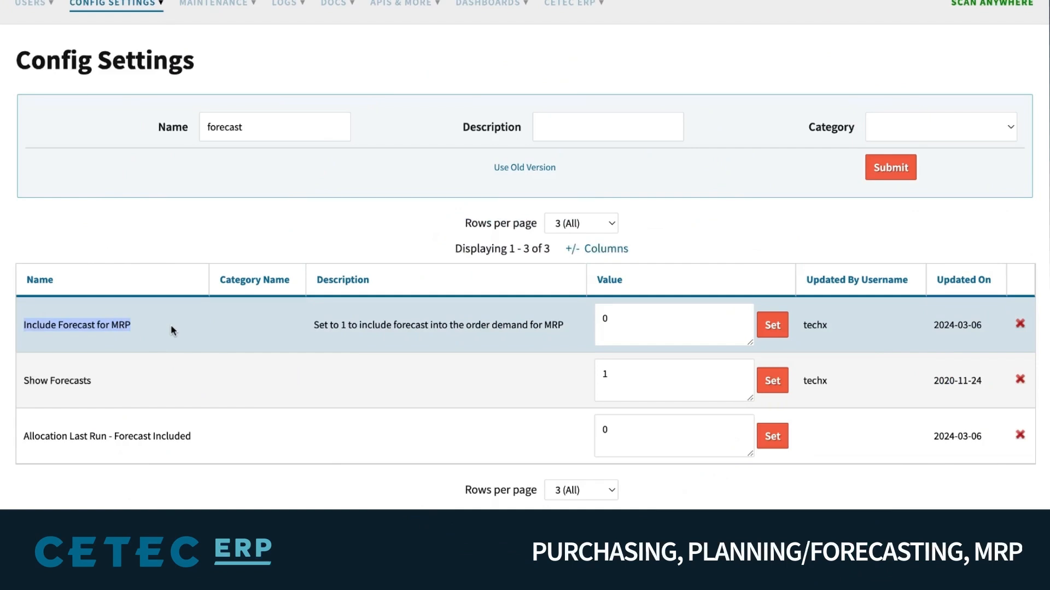
{"action": "left_click", "coordinate": [173, 330]}
{"action": "left_click", "coordinate": [605, 322]}
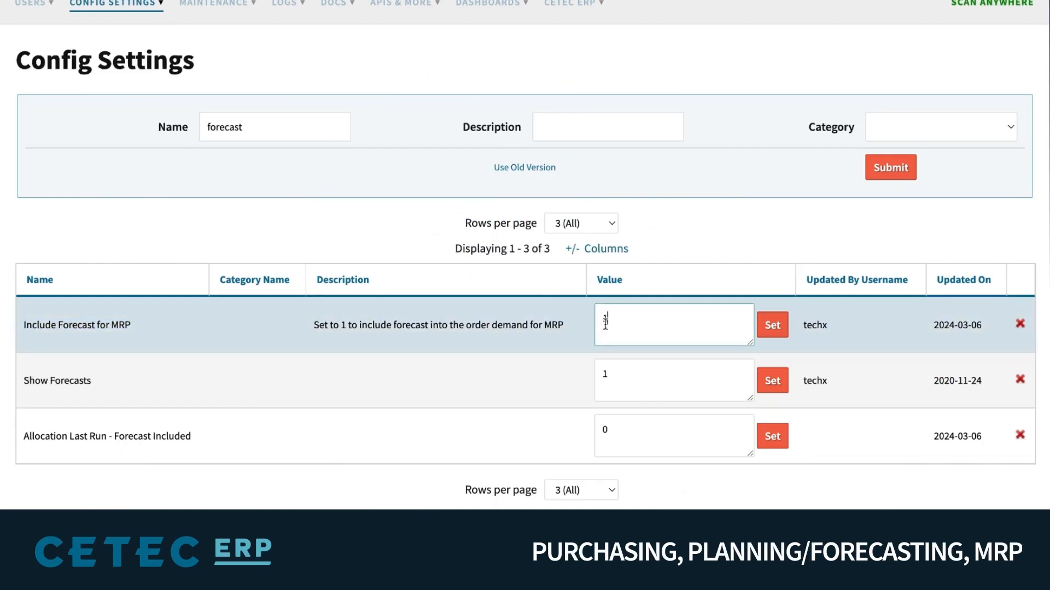
{"action": "left_click", "coordinate": [772, 326]}
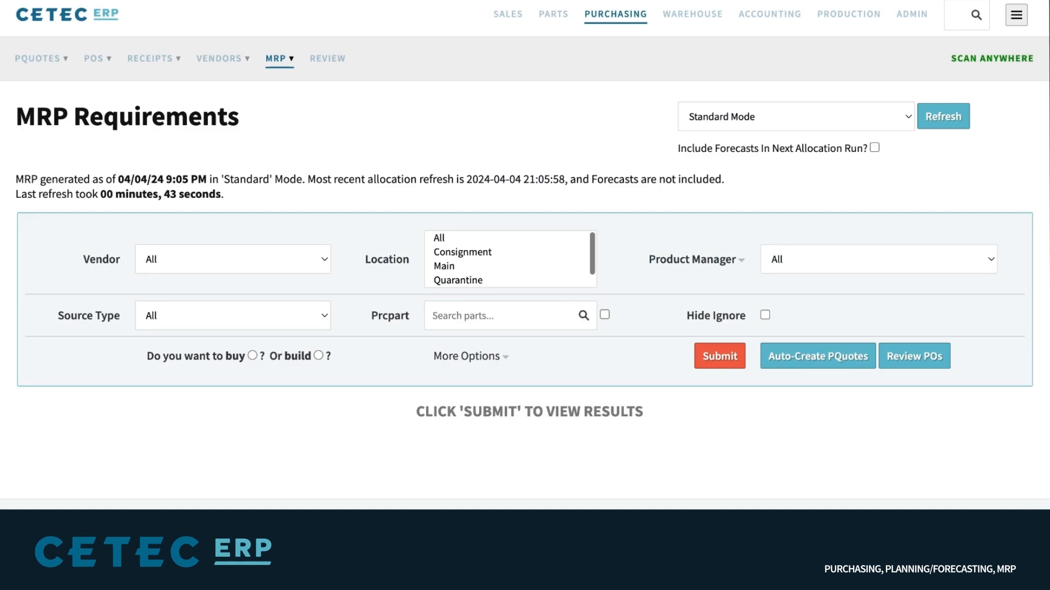
Check the MRP views and leave Include Forecasts In Next Allocation Run? ticked
{"action": "left_click", "coordinate": [275, 61]}
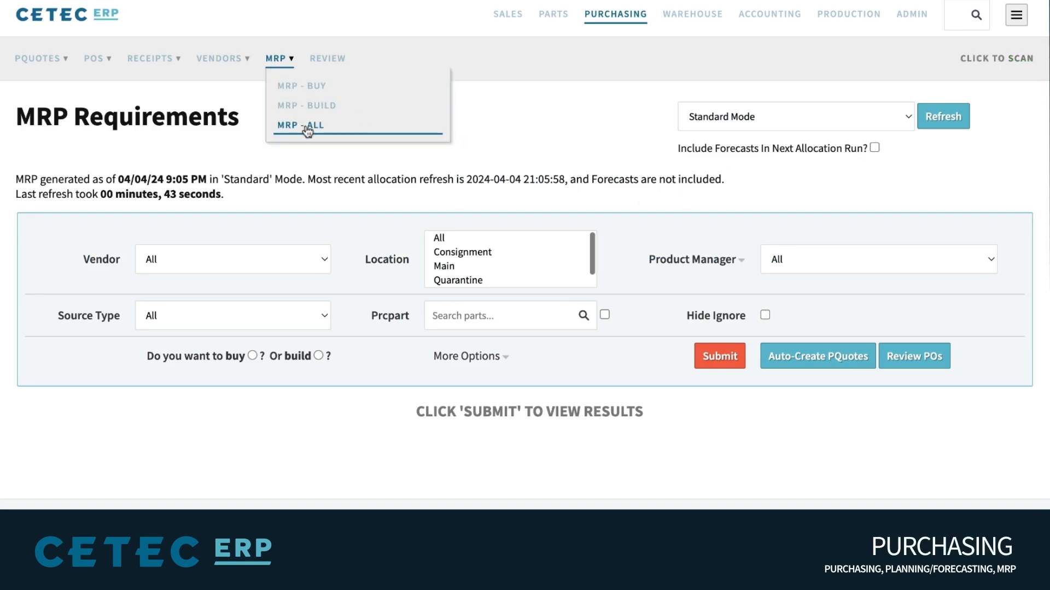
{"action": "left_click", "coordinate": [511, 145]}
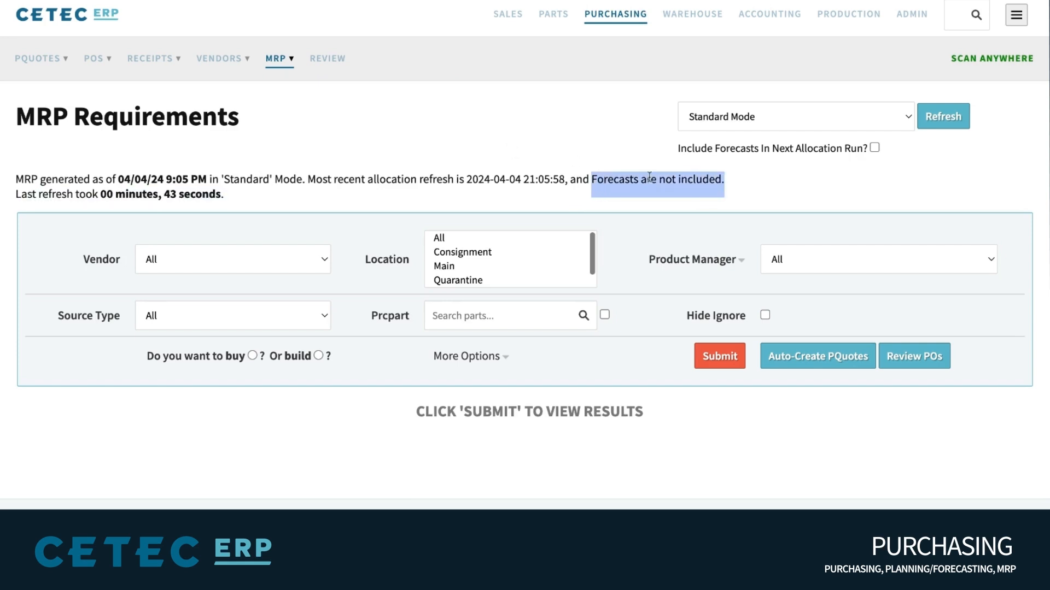
{"action": "mouse_move", "coordinate": [727, 155]}
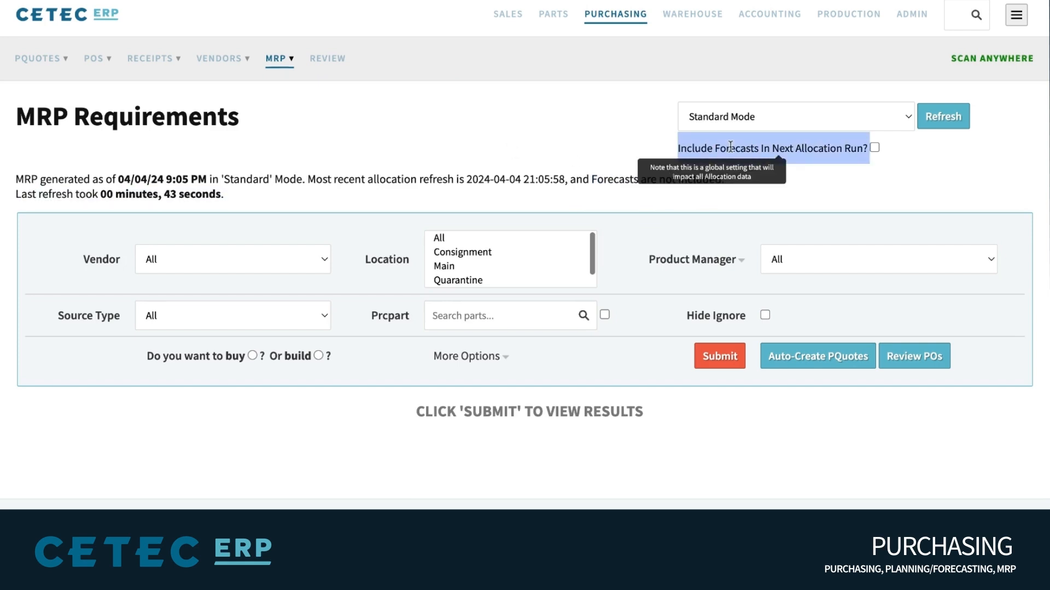
{"action": "left_click", "coordinate": [875, 148]}
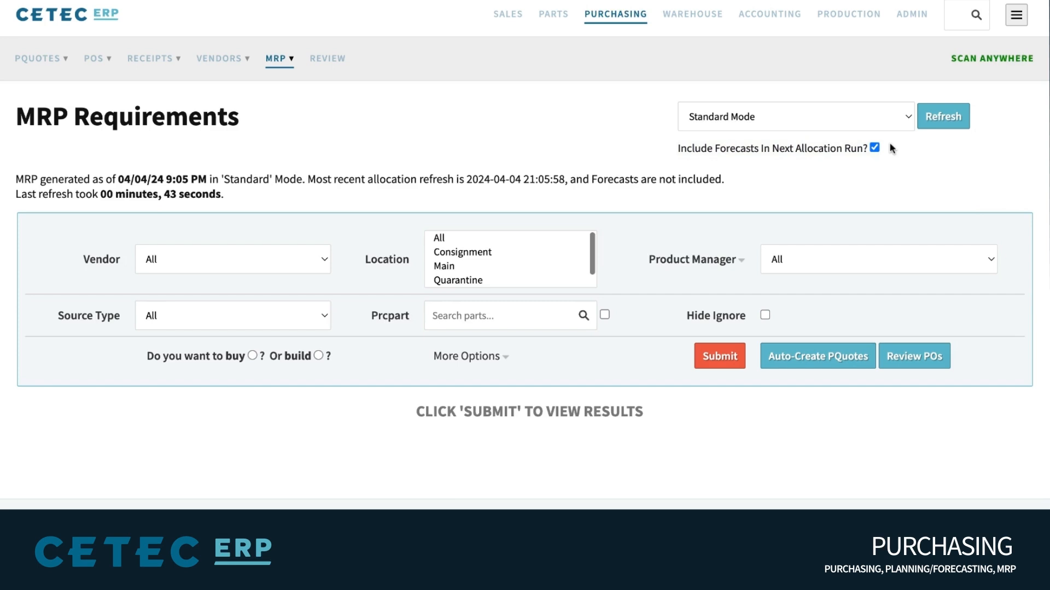
{"action": "left_click", "coordinate": [875, 147]}
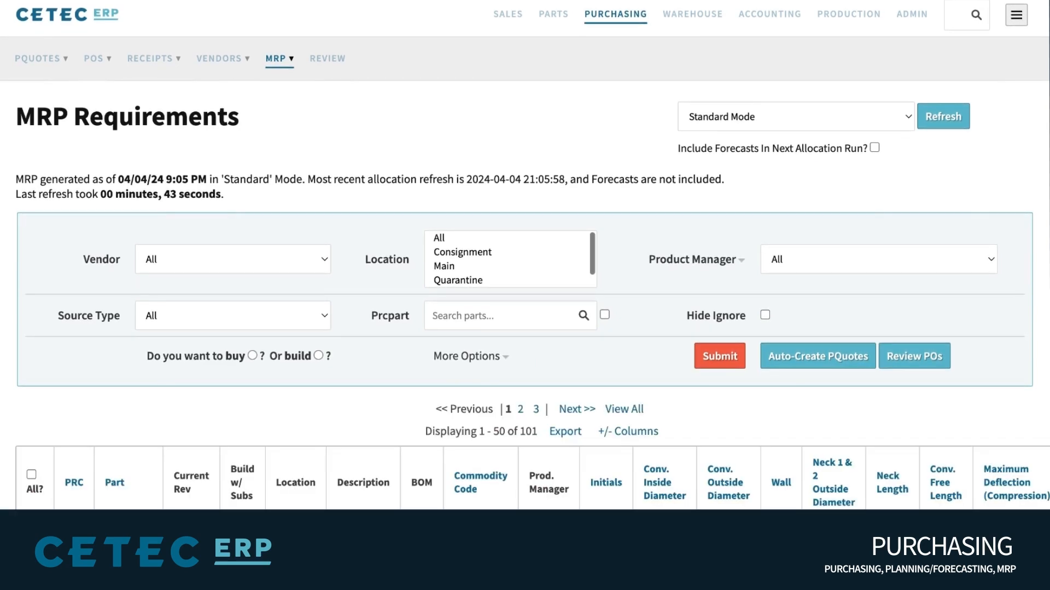
{"action": "scroll", "coordinate": [525, 262], "scroll_direction": "down", "scroll_amount": 4}
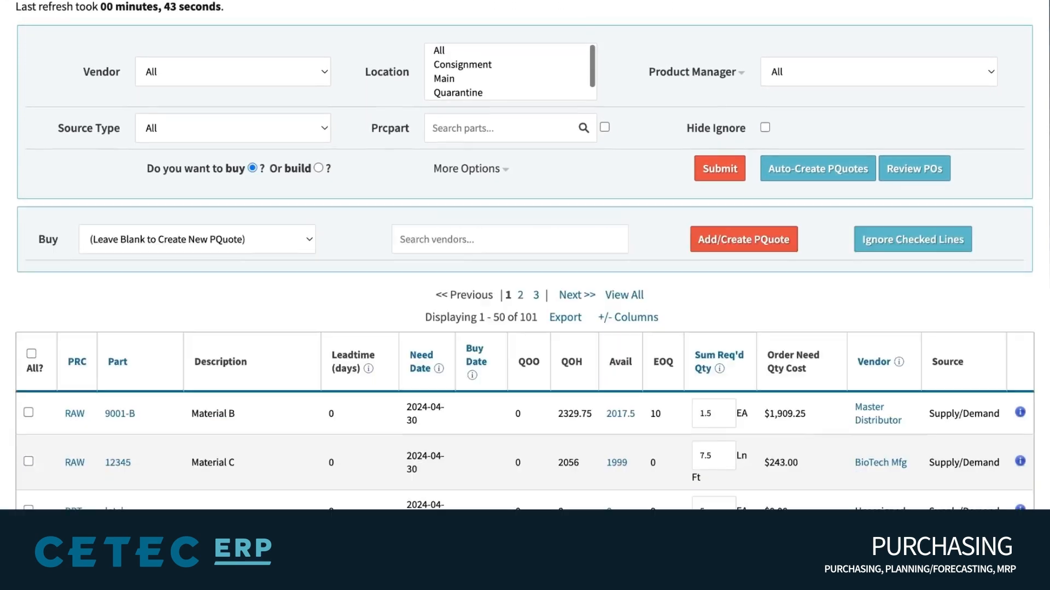
{"action": "scroll", "coordinate": [525, 262], "scroll_direction": "down", "scroll_amount": 4}
{"action": "scroll", "coordinate": [525, 199], "scroll_direction": "down", "scroll_amount": 1}
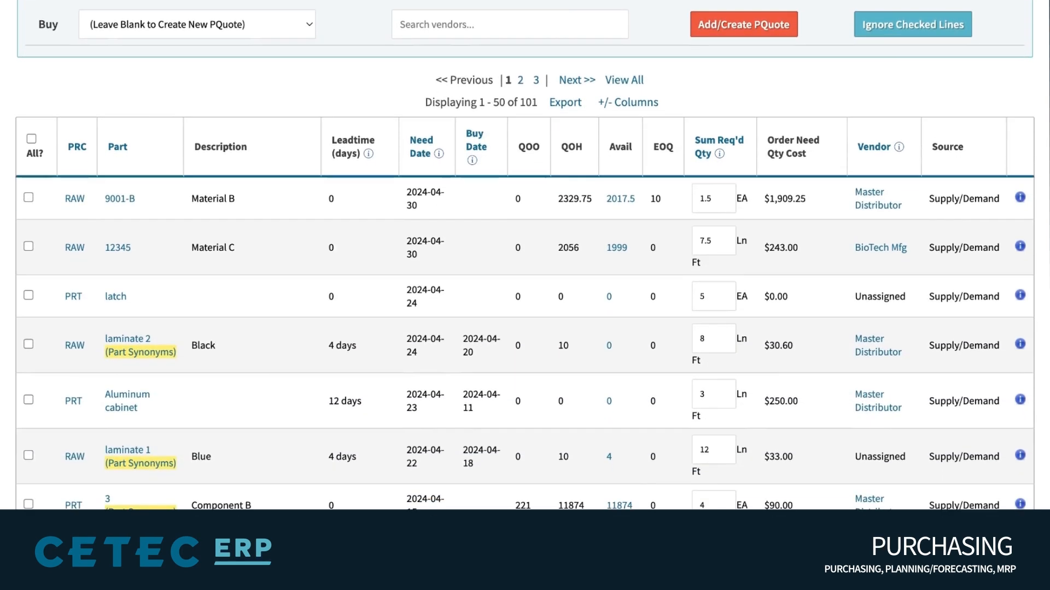
{"action": "scroll", "coordinate": [525, 199], "scroll_direction": "up", "scroll_amount": 7}
{"action": "scroll", "coordinate": [524, 262], "scroll_direction": "up", "scroll_amount": 1}
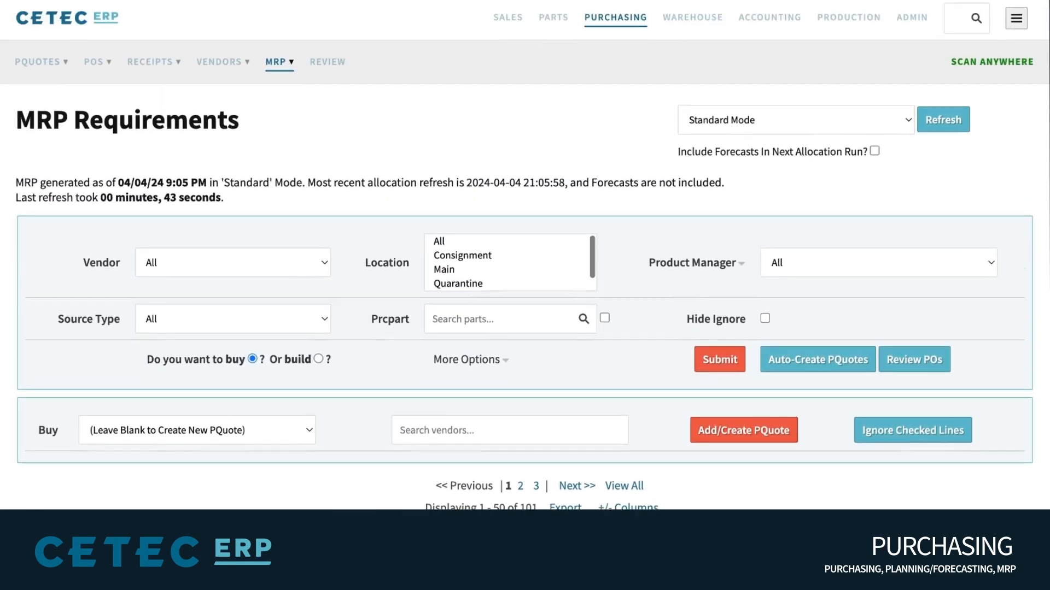
{"action": "left_click", "coordinate": [874, 147]}
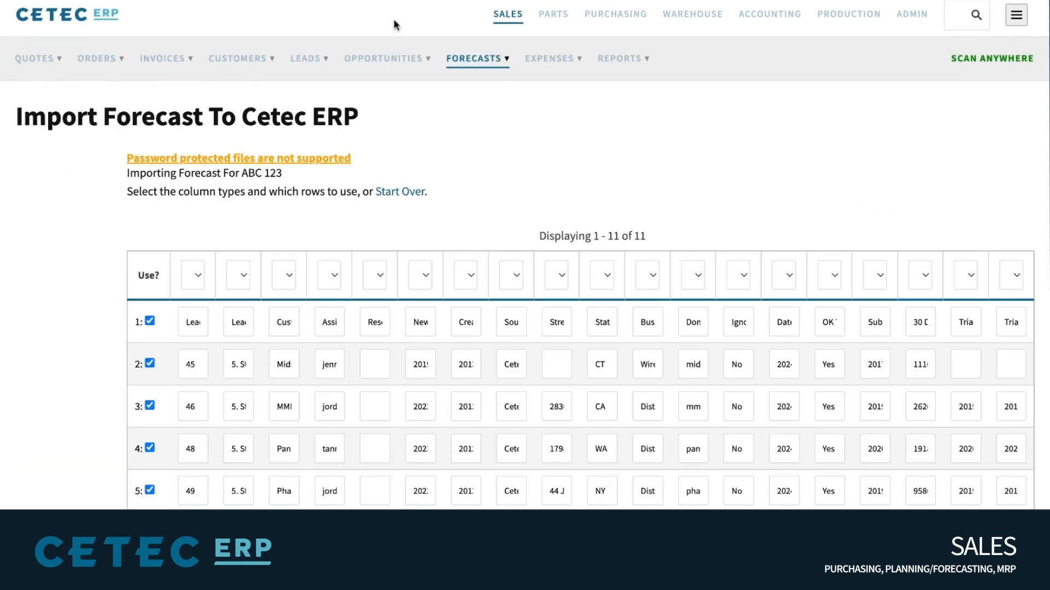
On the forecast import page, tick Delete All Prior Forecasts For ABC 123?
{"action": "left_click", "coordinate": [475, 65]}
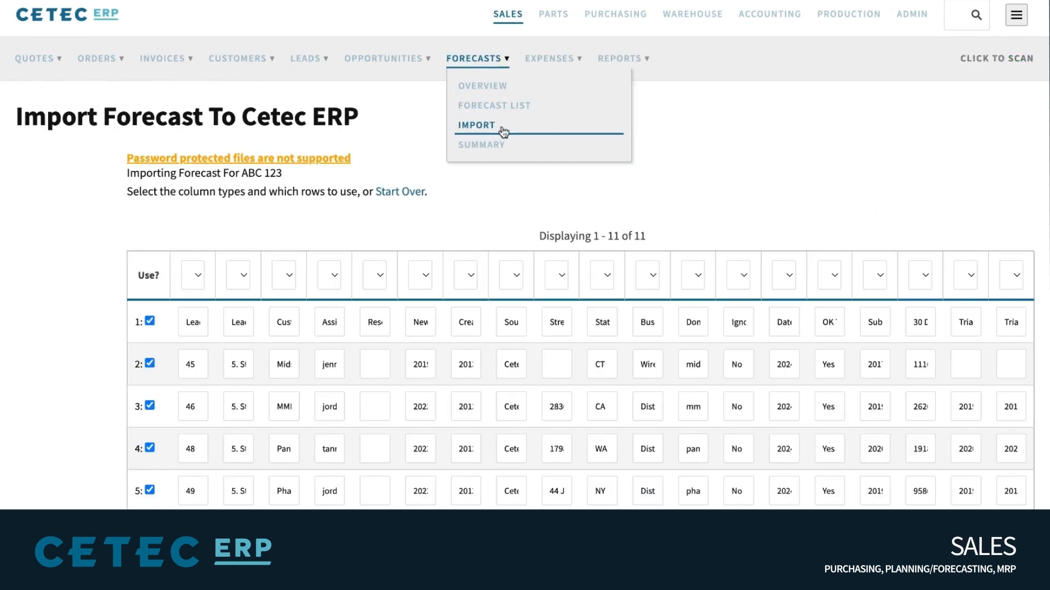
{"action": "left_click", "coordinate": [363, 116]}
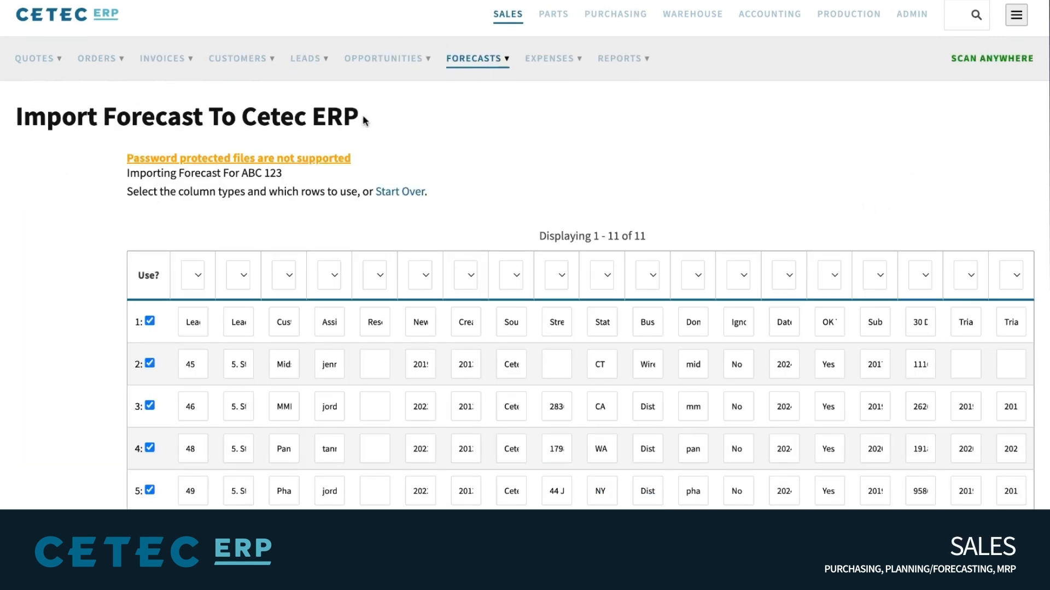
{"action": "triple_click", "coordinate": [223, 173]}
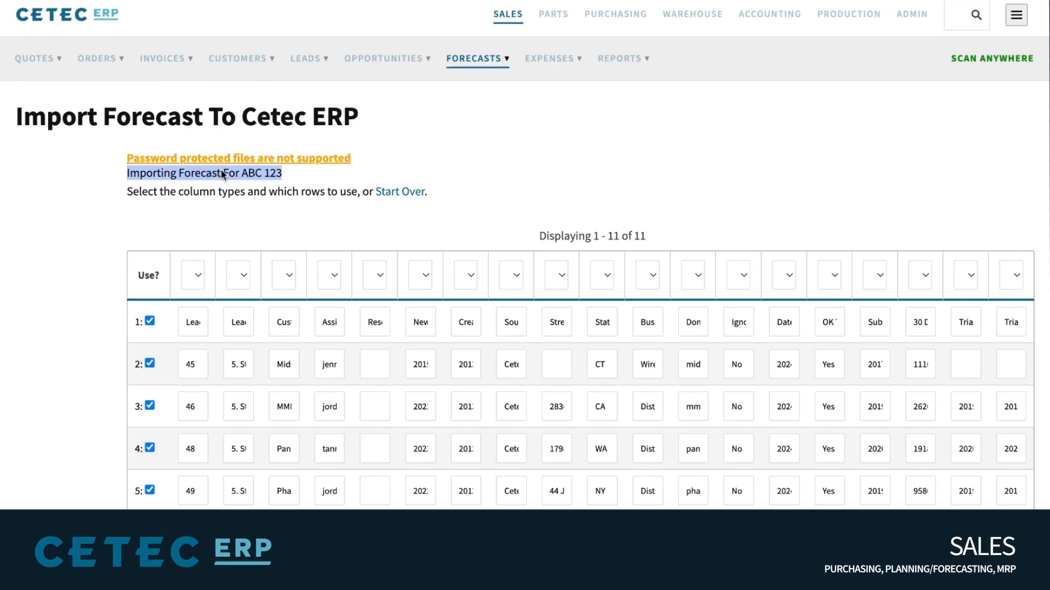
{"action": "left_click", "coordinate": [221, 173]}
{"action": "scroll", "coordinate": [477, 162], "scroll_direction": "down", "scroll_amount": 2}
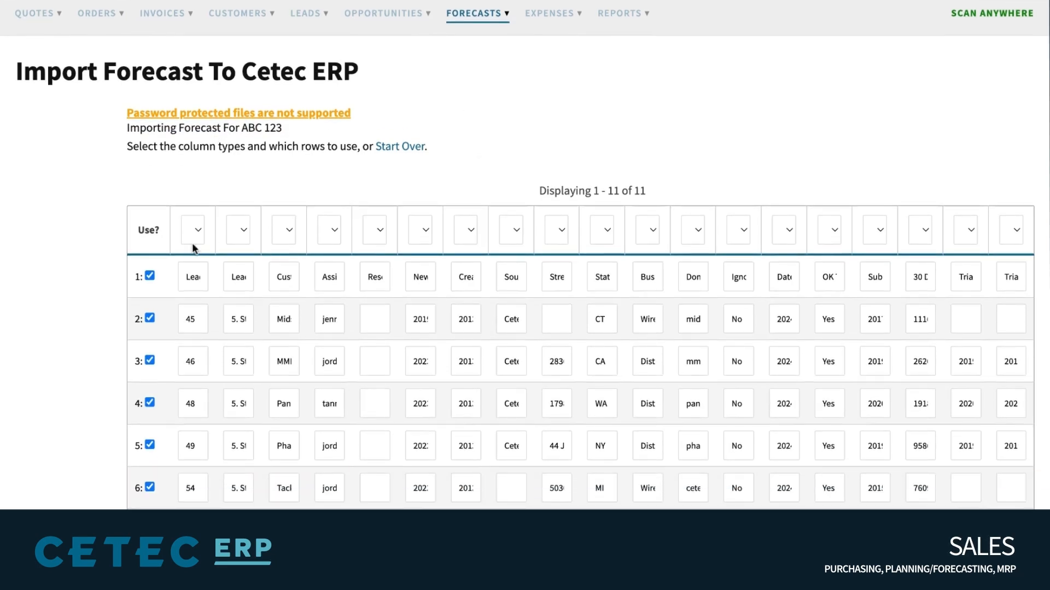
{"action": "scroll", "coordinate": [192, 245], "scroll_direction": "down", "scroll_amount": 8}
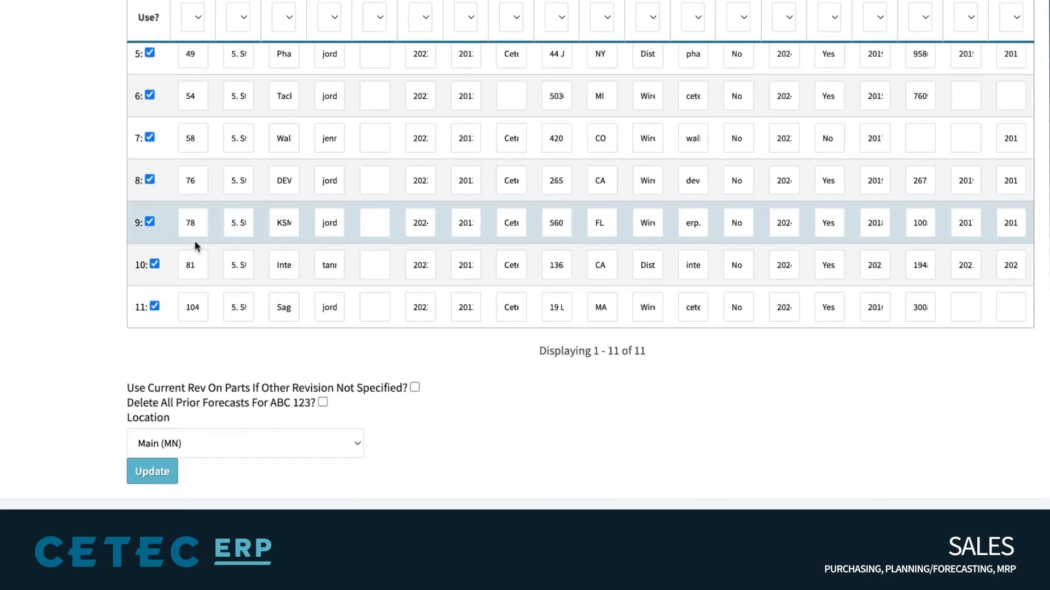
{"action": "triple_click", "coordinate": [195, 405]}
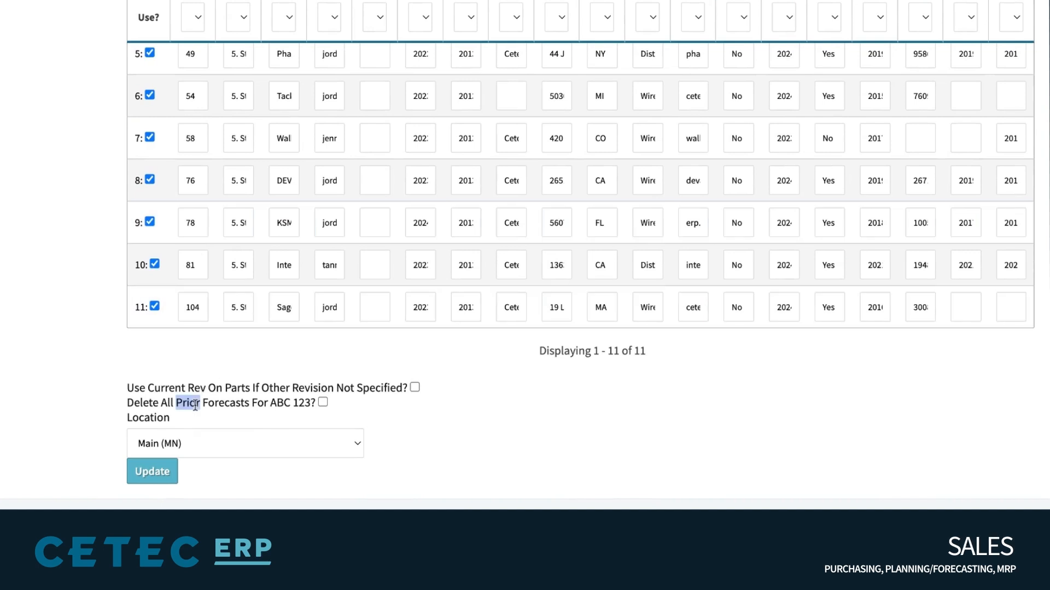
{"action": "left_click", "coordinate": [328, 403]}
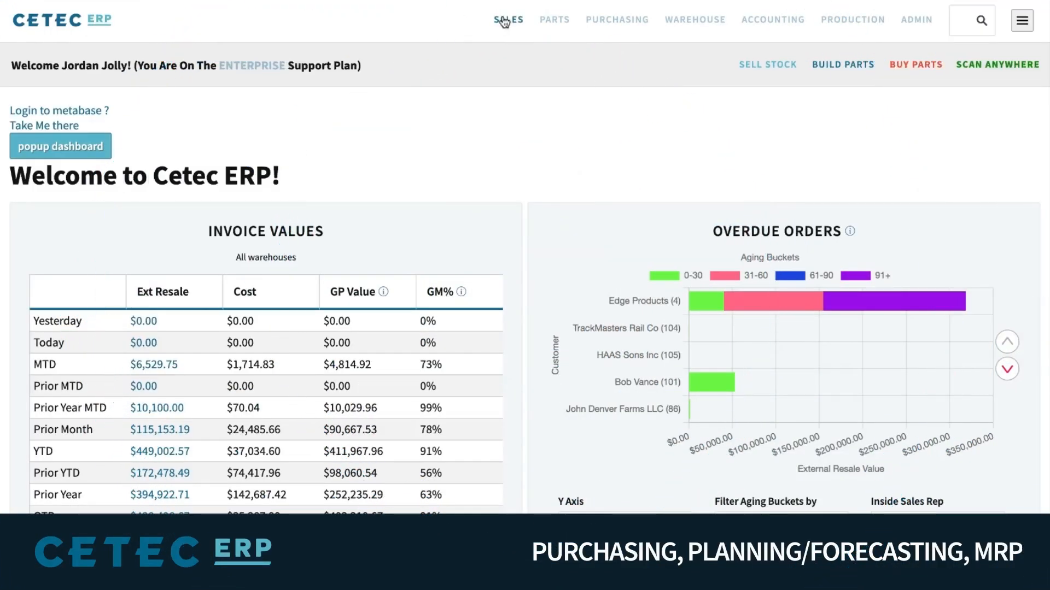
Reload the Welcome to Cetec ERP dashboard via the Cetec ERP logo
{"action": "mouse_move", "coordinate": [504, 22]}
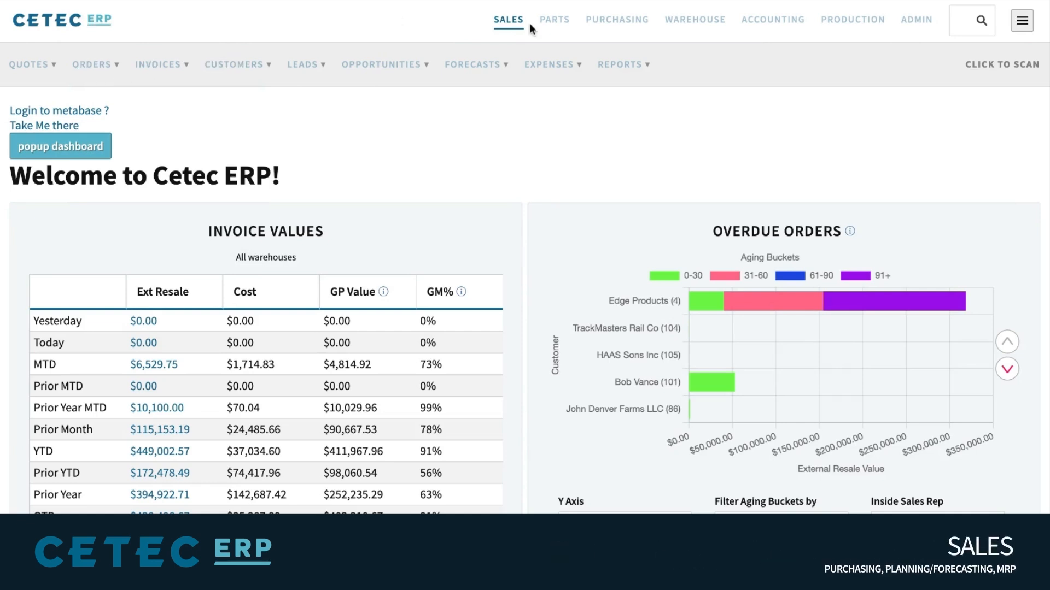
{"action": "left_click", "coordinate": [504, 24]}
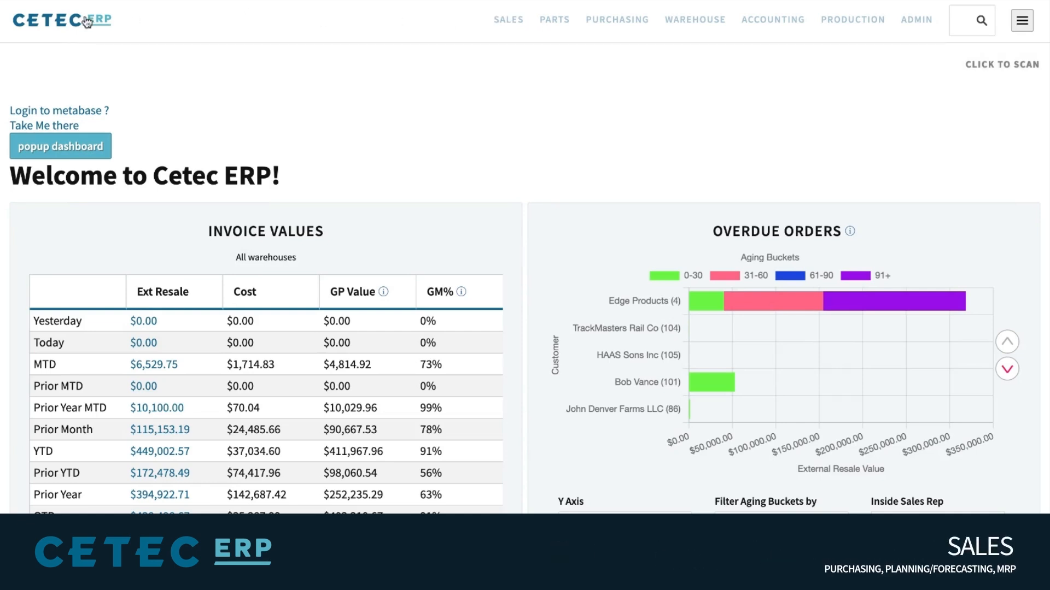
{"action": "left_click", "coordinate": [67, 23]}
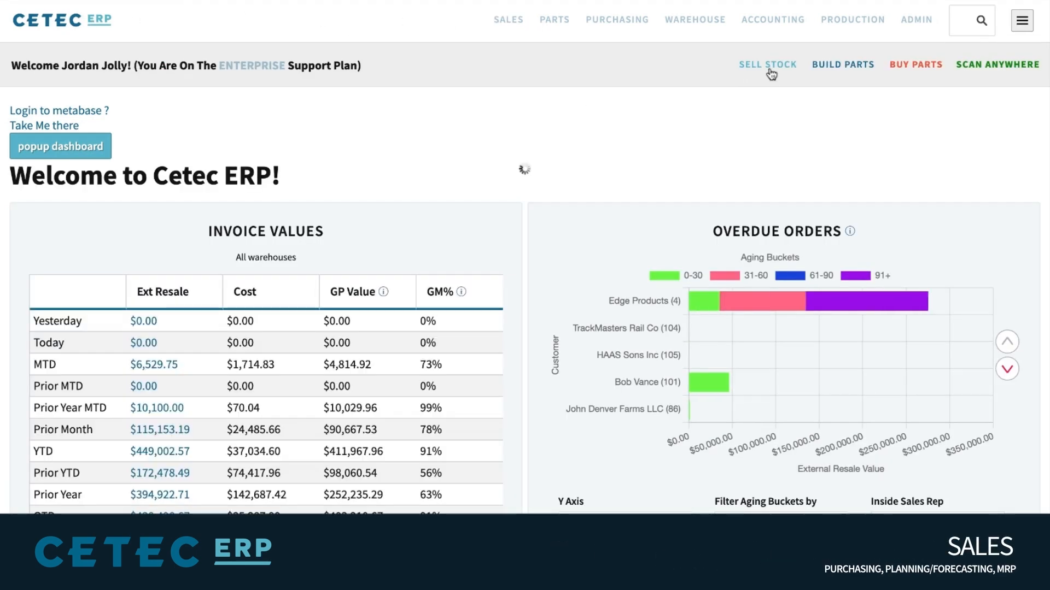
Start a Sell Stock order for customer ProAudio NY
{"action": "left_click", "coordinate": [772, 70]}
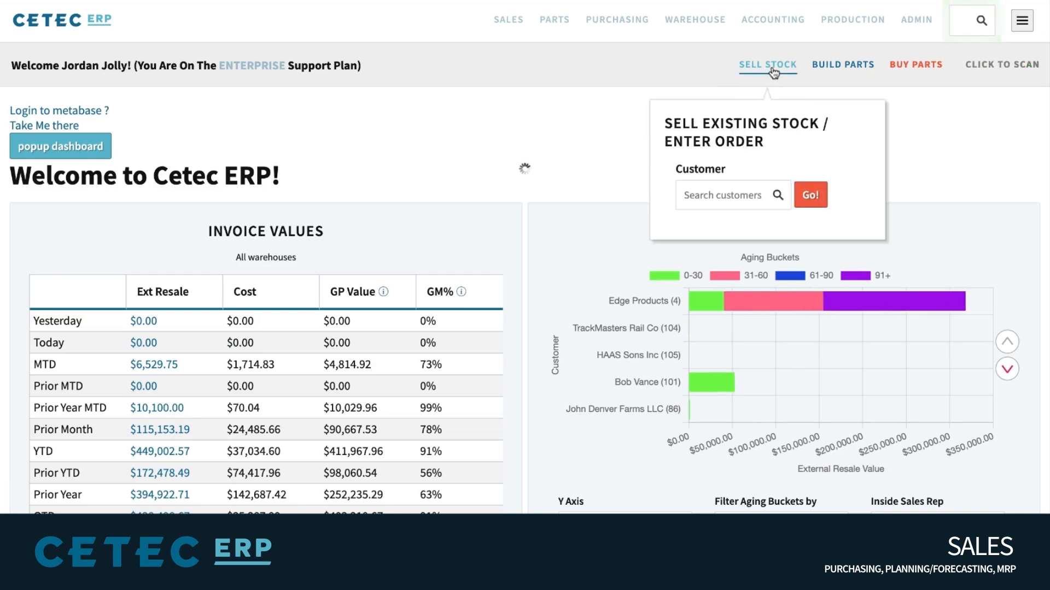
{"action": "left_click", "coordinate": [721, 196]}
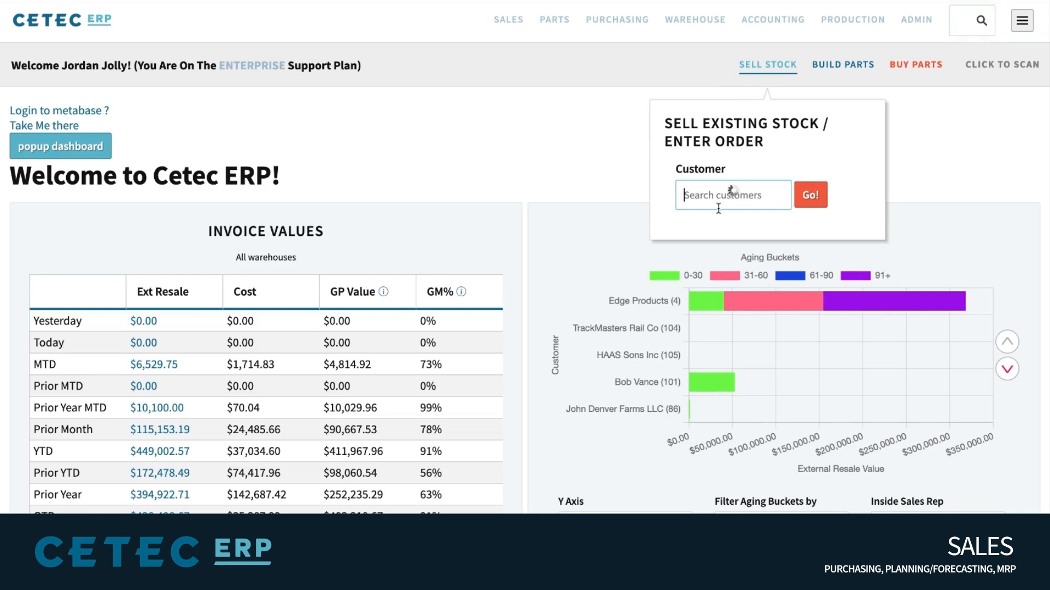
{"action": "left_click", "coordinate": [714, 237]}
{"action": "left_click", "coordinate": [834, 75]}
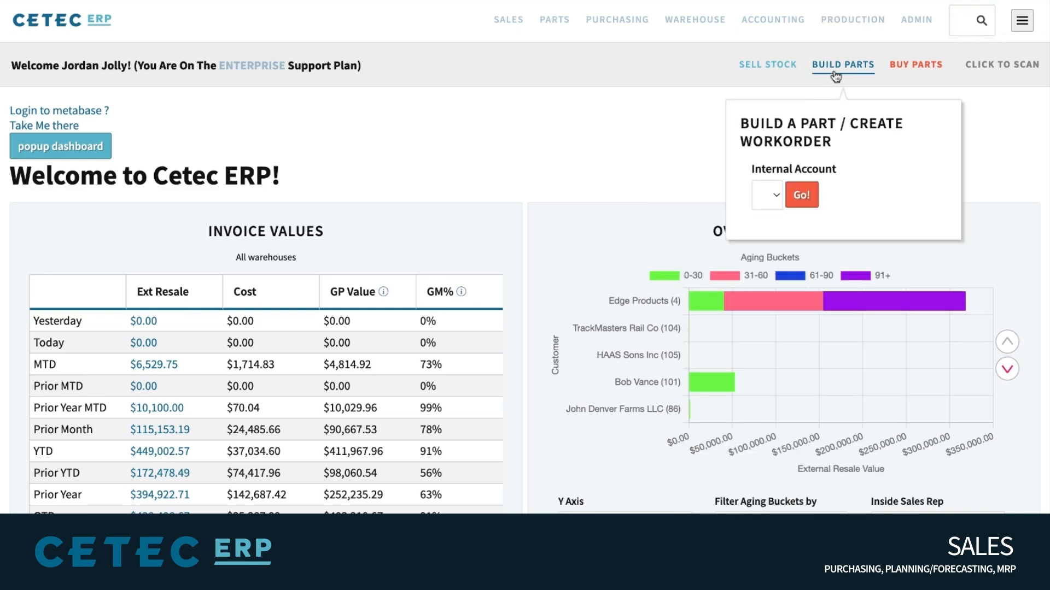
{"action": "left_click", "coordinate": [758, 70]}
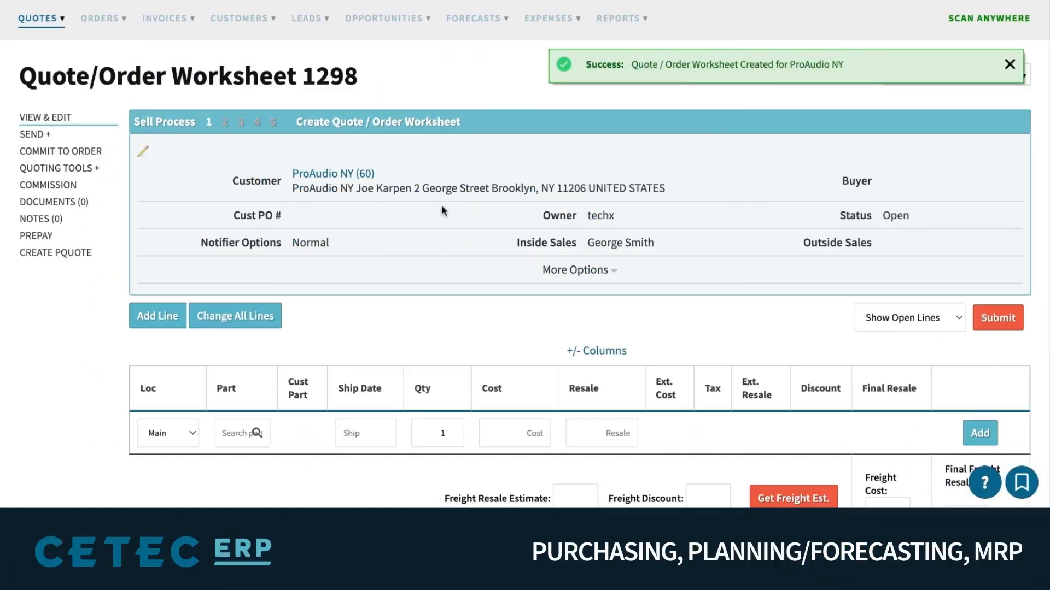
Add a COOL AND NICE RAW MATERIALS line shipping June 19 to the worksheet
{"action": "left_click", "coordinate": [186, 422]}
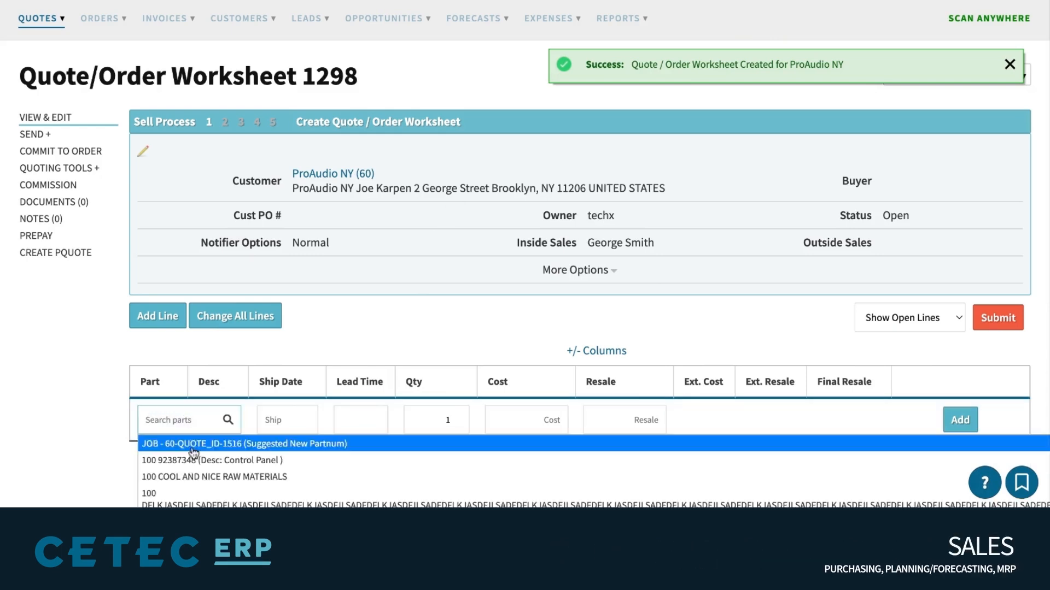
{"action": "left_click", "coordinate": [191, 476]}
{"action": "left_click", "coordinate": [282, 419]}
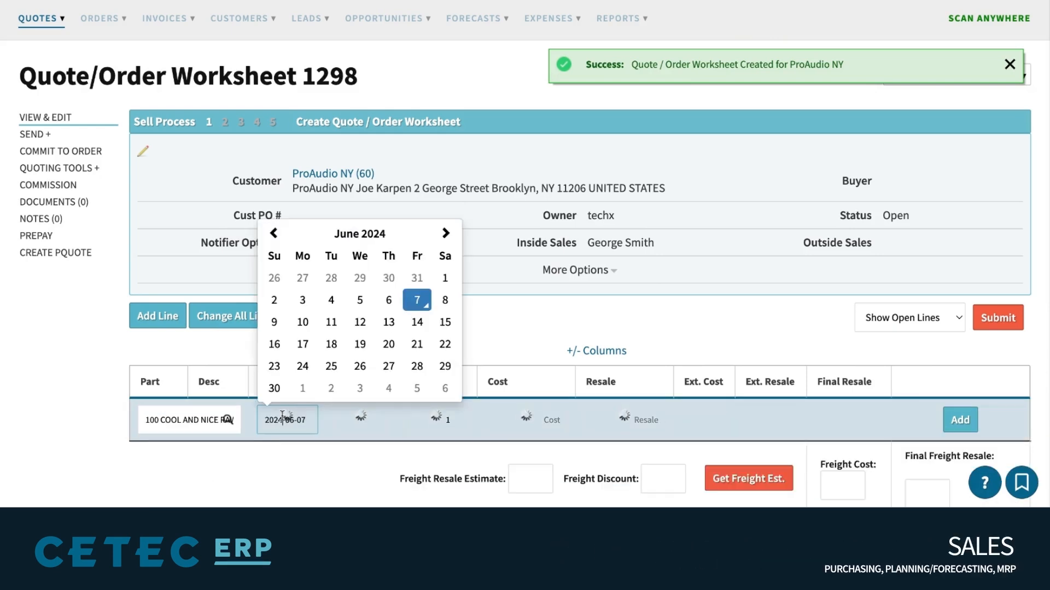
{"action": "left_click", "coordinate": [359, 344]}
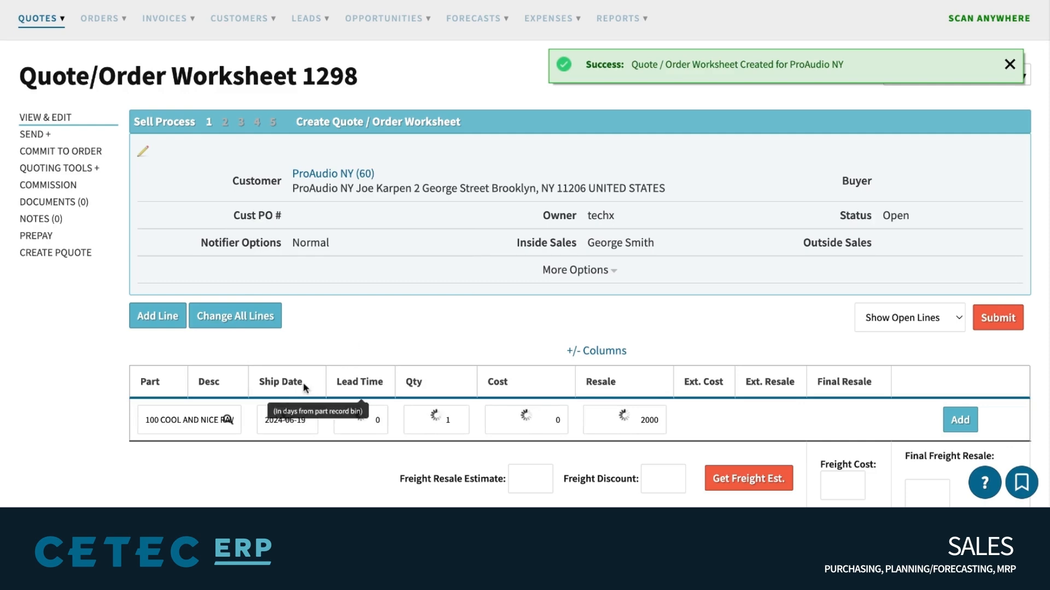
{"action": "triple_click", "coordinate": [285, 392]}
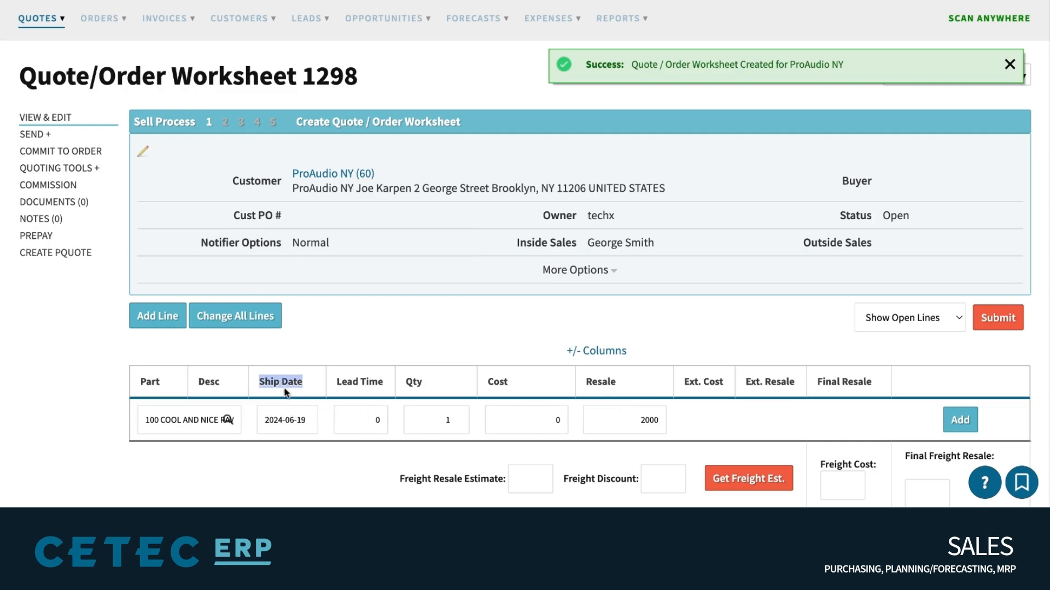
{"action": "left_click", "coordinate": [960, 420]}
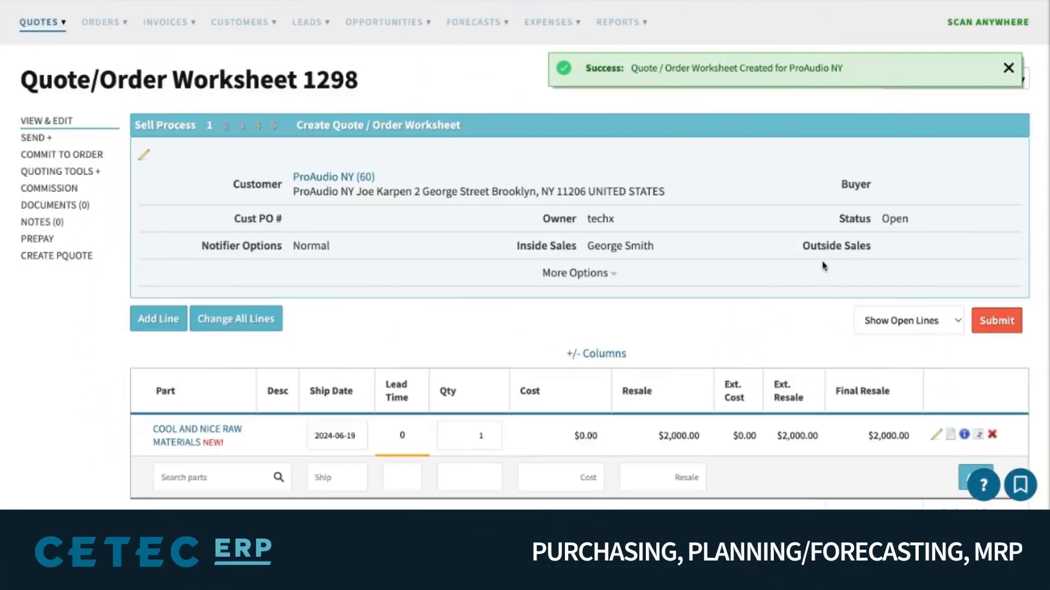
{"action": "scroll", "coordinate": [824, 266], "scroll_direction": "down", "scroll_amount": 3}
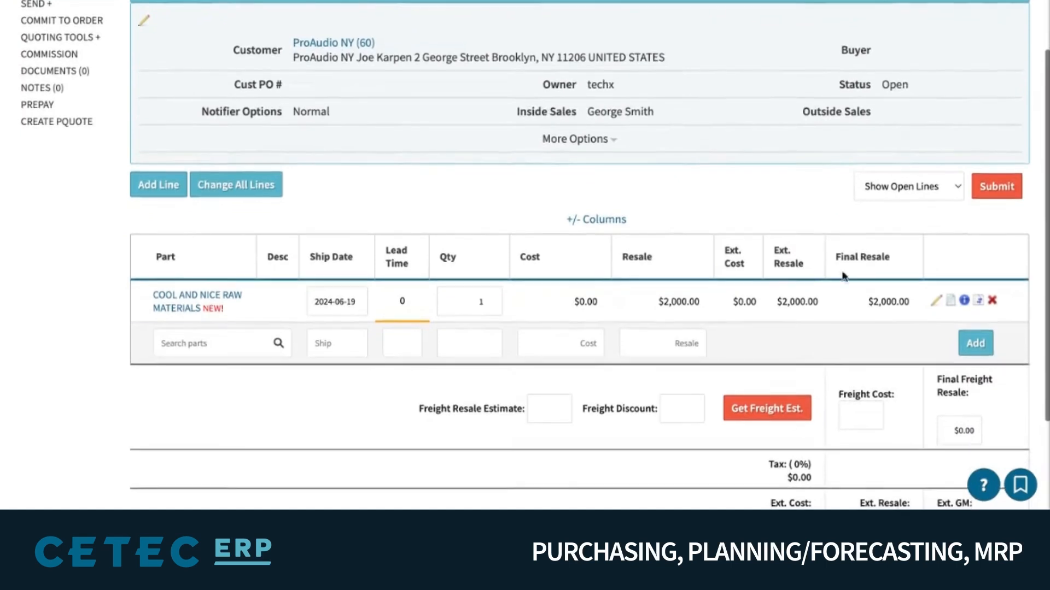
Edit worksheet line 1 and set its Work Start Date to June 10, 2024
{"action": "left_click", "coordinate": [936, 301]}
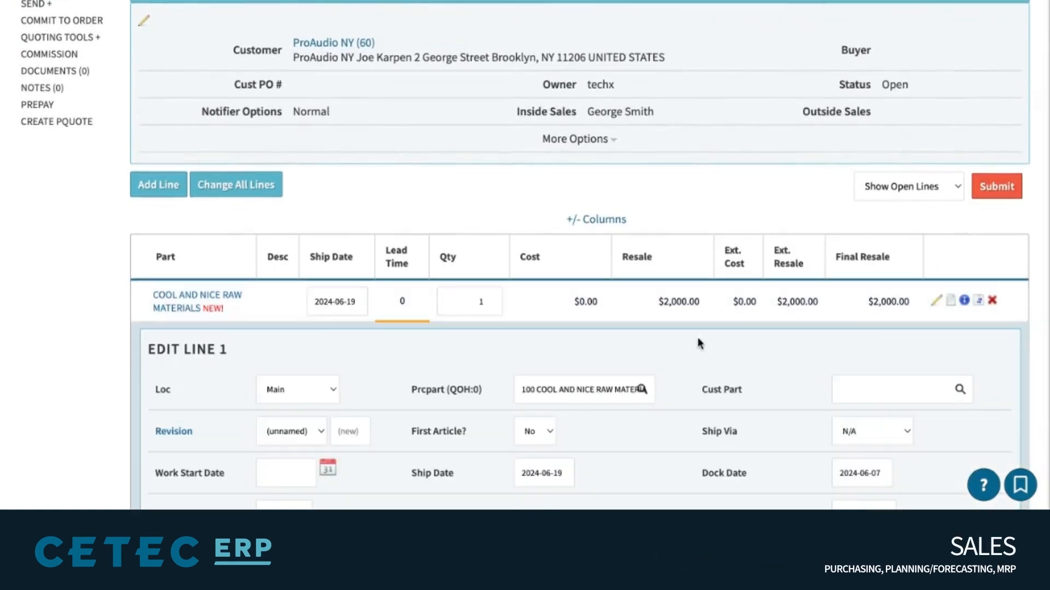
{"action": "scroll", "coordinate": [551, 302], "scroll_direction": "down", "scroll_amount": 2}
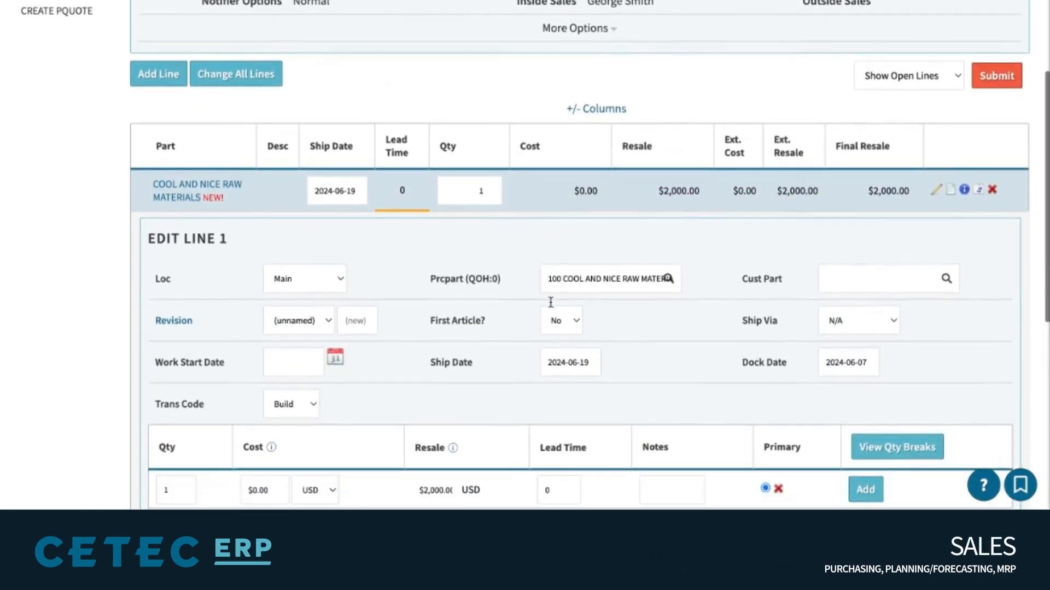
{"action": "triple_click", "coordinate": [182, 404]}
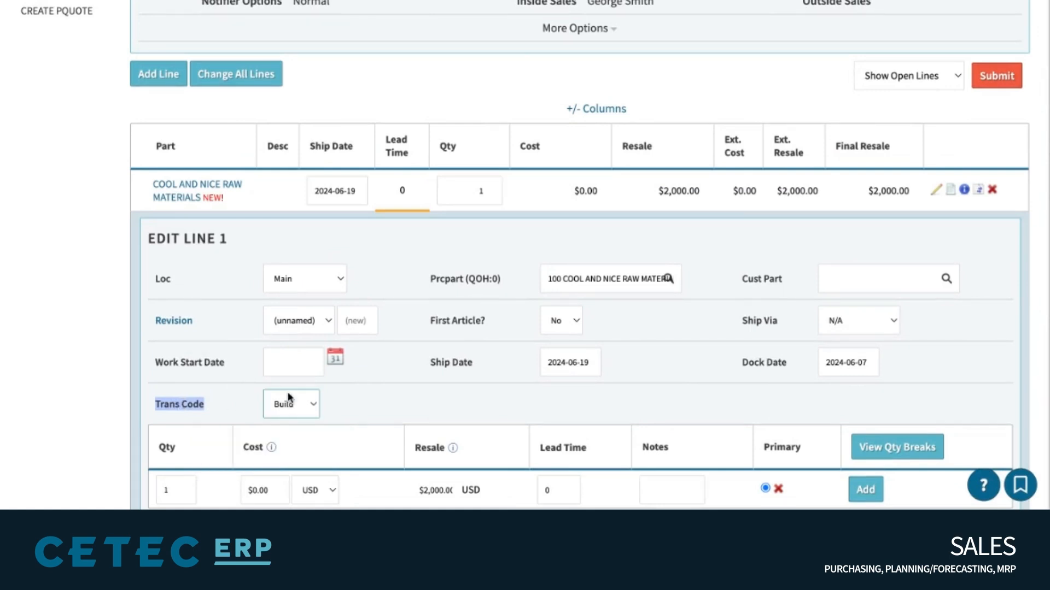
{"action": "scroll", "coordinate": [557, 325], "scroll_direction": "down", "scroll_amount": 6}
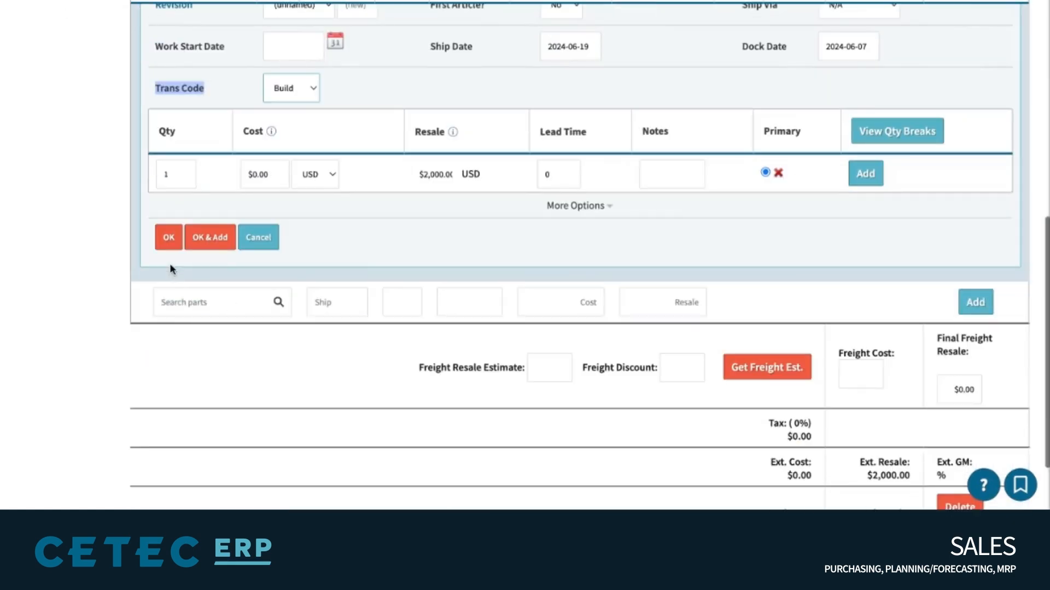
{"action": "scroll", "coordinate": [461, 213], "scroll_direction": "up", "scroll_amount": 2}
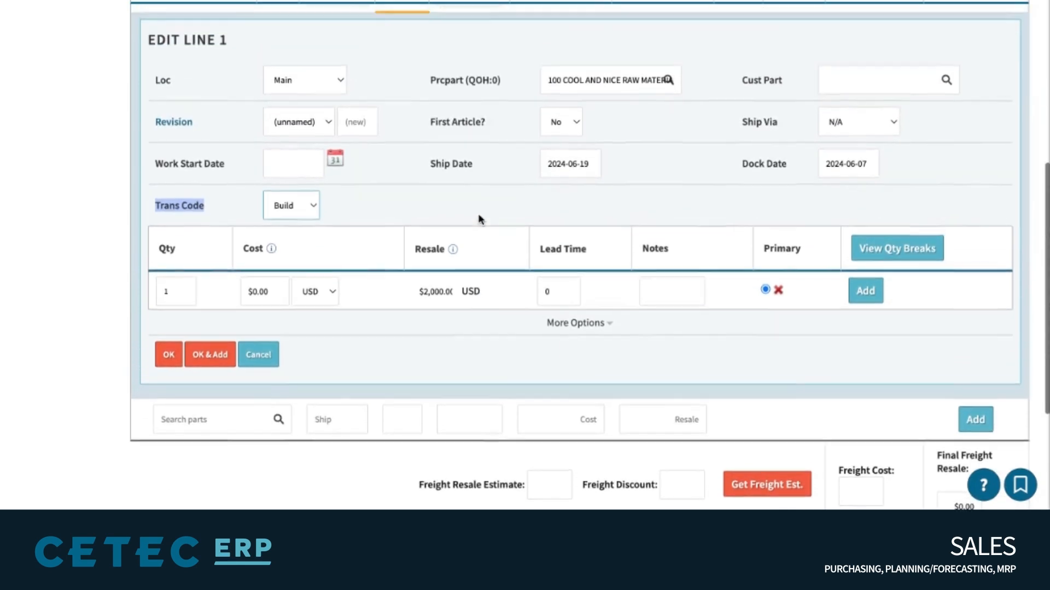
{"action": "left_click", "coordinate": [297, 167]}
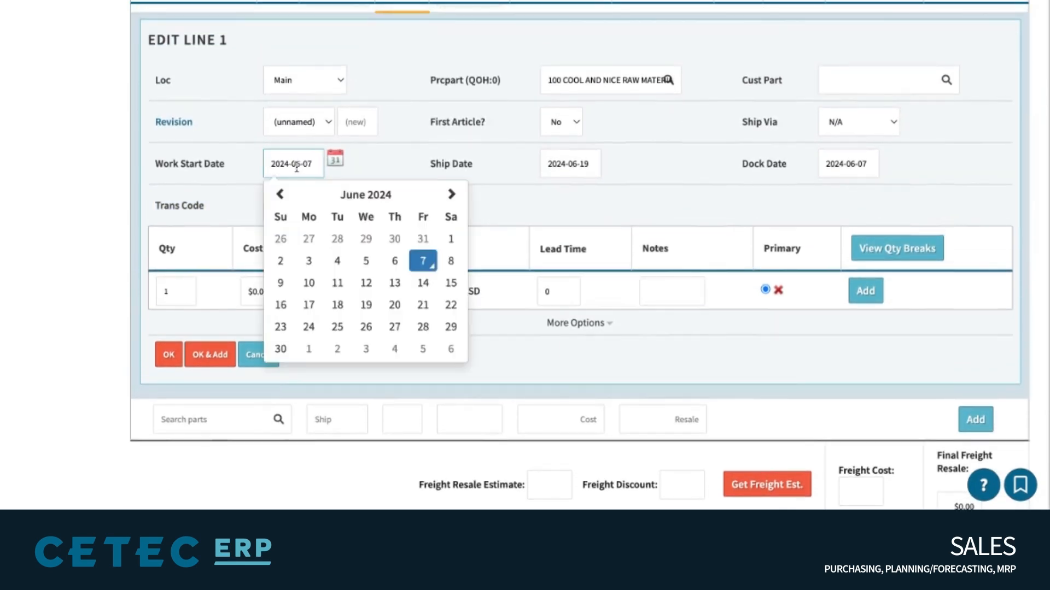
{"action": "left_click", "coordinate": [309, 282]}
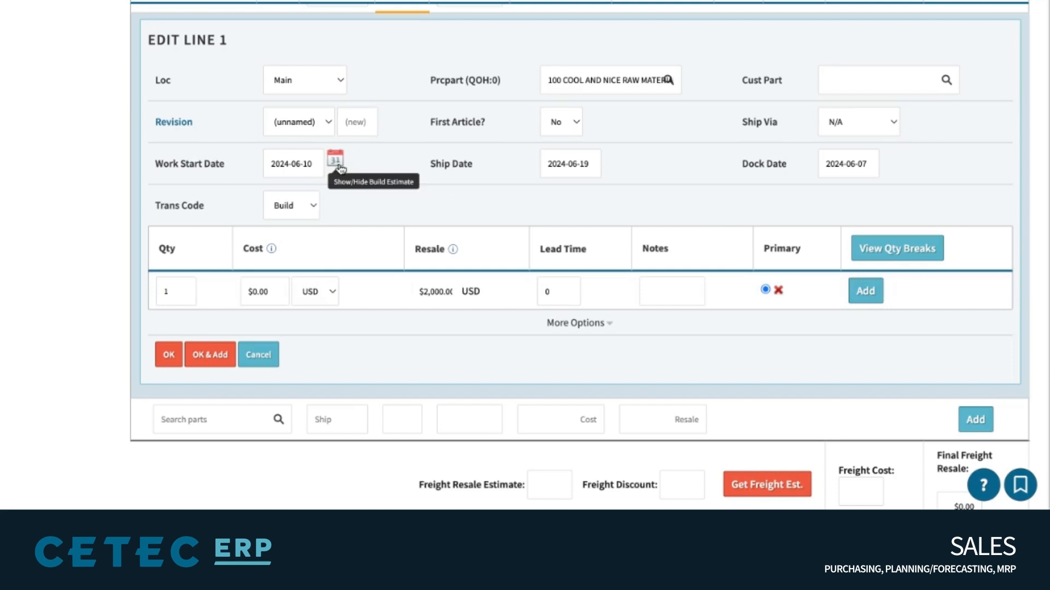
{"action": "triple_click", "coordinate": [300, 165]}
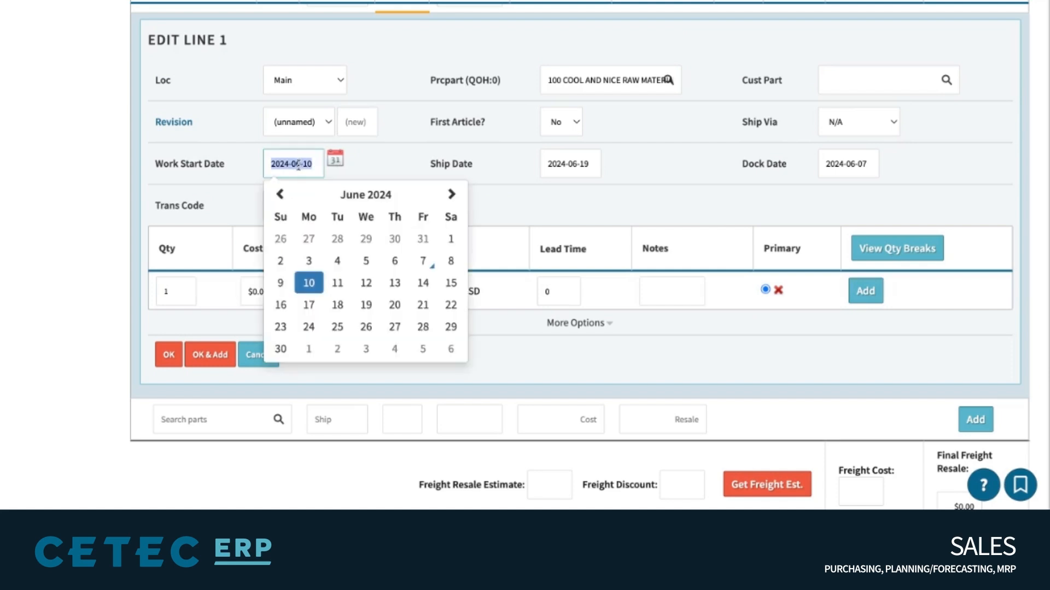
{"action": "triple_click", "coordinate": [194, 168]}
{"action": "left_click", "coordinate": [463, 175]}
{"action": "scroll", "coordinate": [788, 171], "scroll_direction": "up", "scroll_amount": 2}
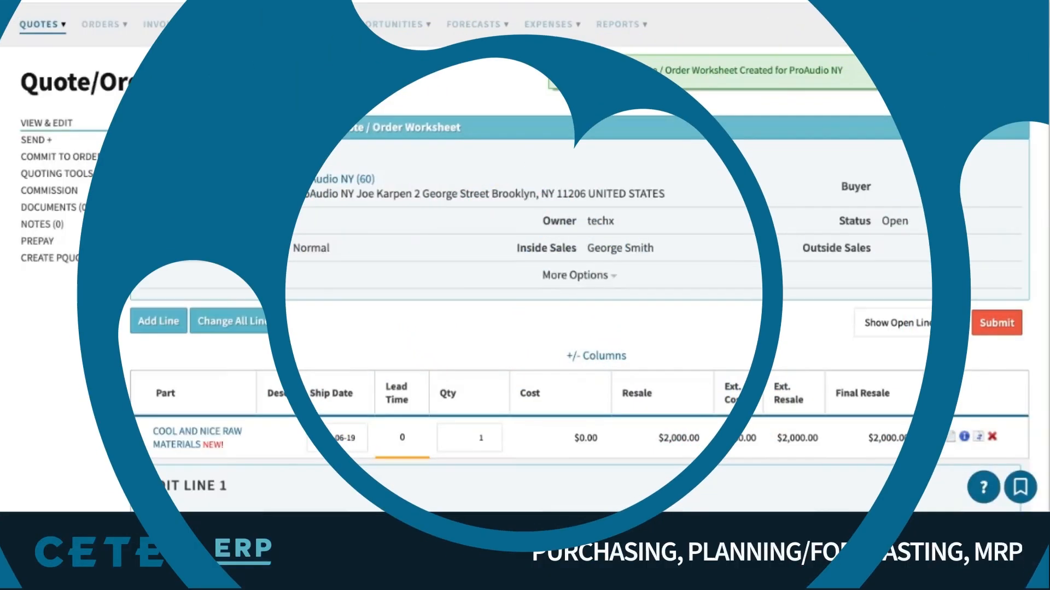
{"action": "scroll", "coordinate": [525, 273], "scroll_direction": "down", "scroll_amount": 1}
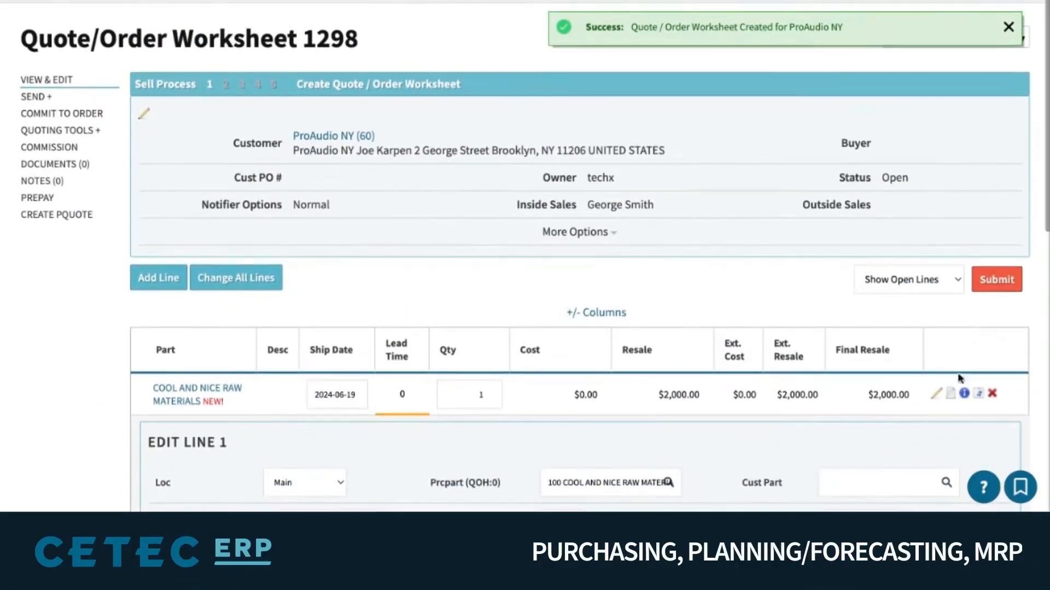
Load line 1's part information and review its MN (Main) stock waterfall of projected QOH
{"action": "left_click", "coordinate": [963, 394]}
{"action": "scroll", "coordinate": [592, 308], "scroll_direction": "down", "scroll_amount": 2}
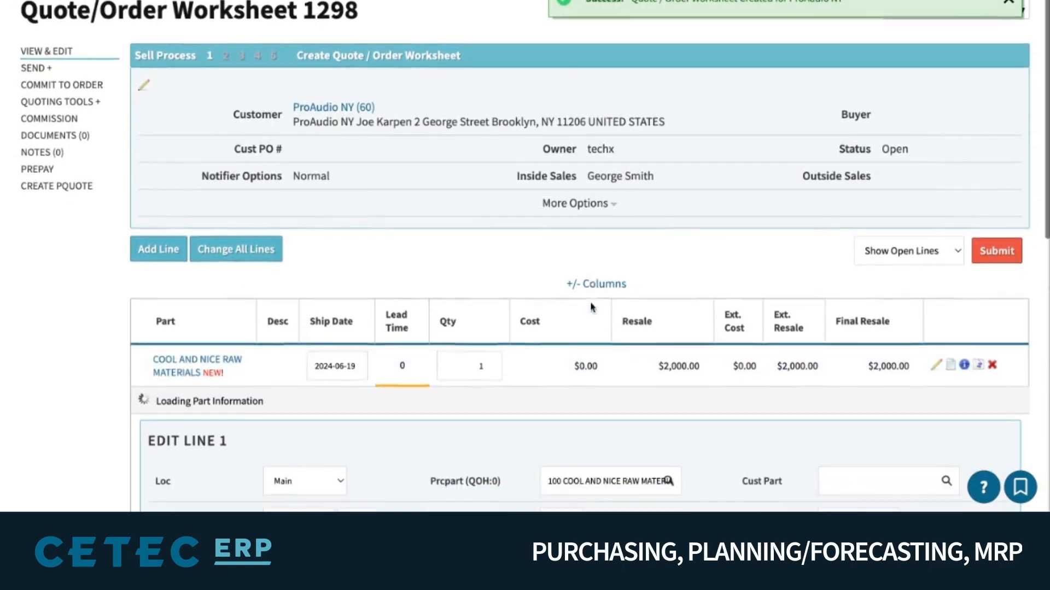
{"action": "left_click", "coordinate": [391, 321]}
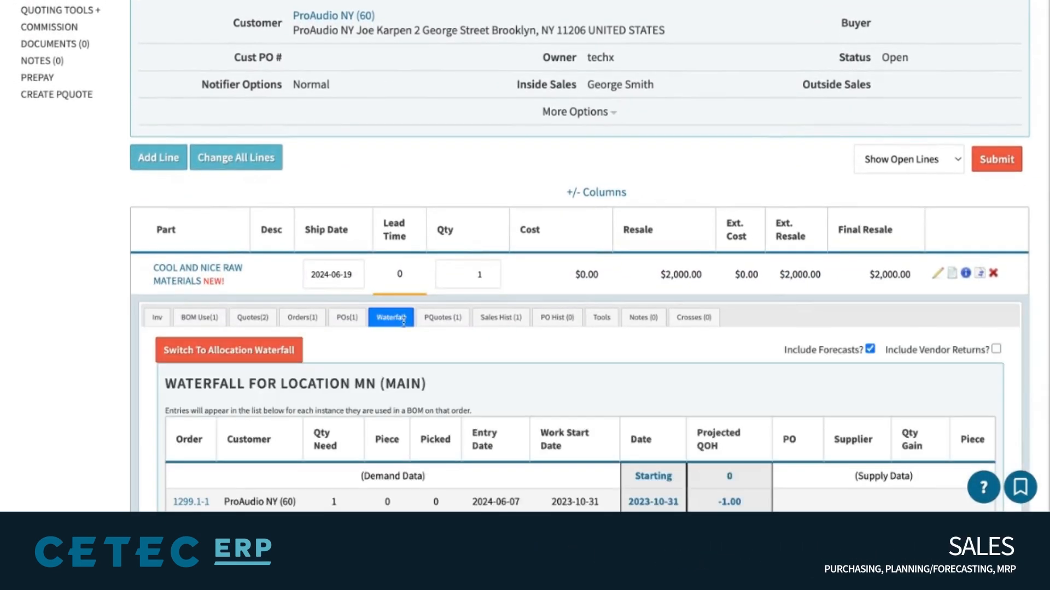
{"action": "scroll", "coordinate": [717, 341], "scroll_direction": "down", "scroll_amount": 2}
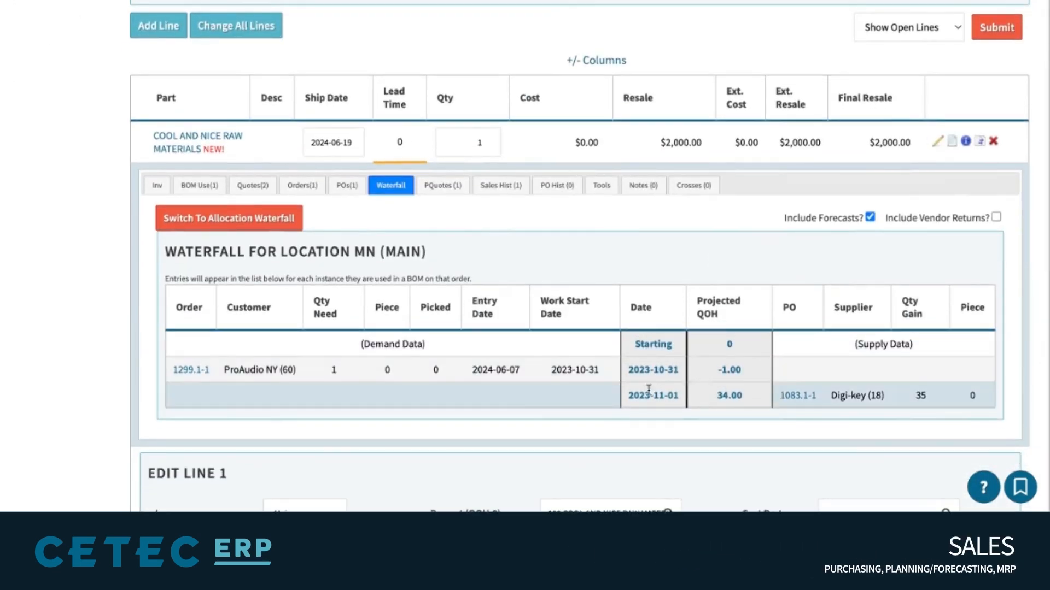
{"action": "triple_click", "coordinate": [654, 378]}
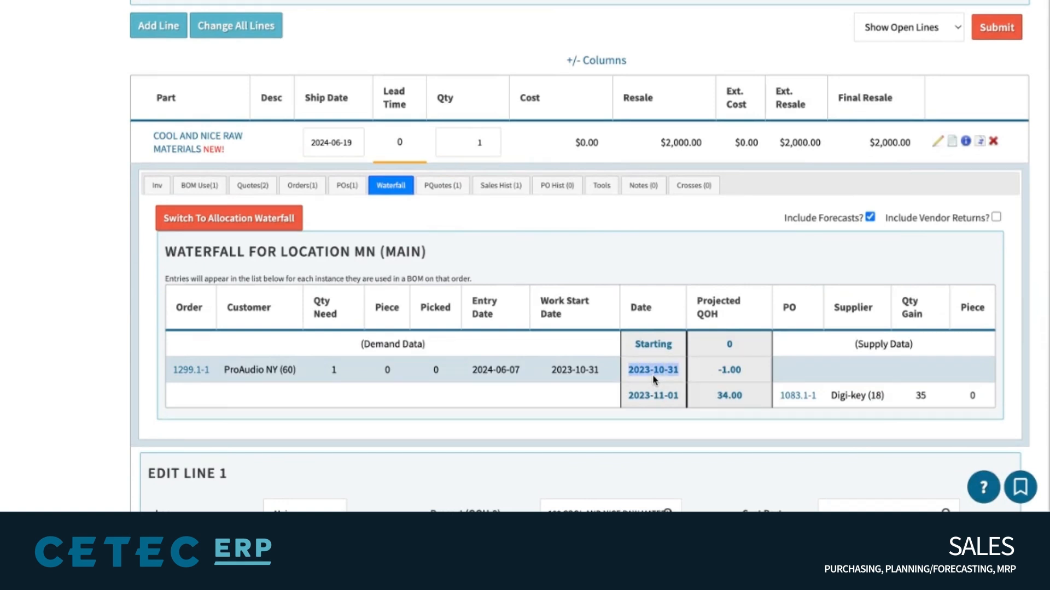
{"action": "triple_click", "coordinate": [726, 375]}
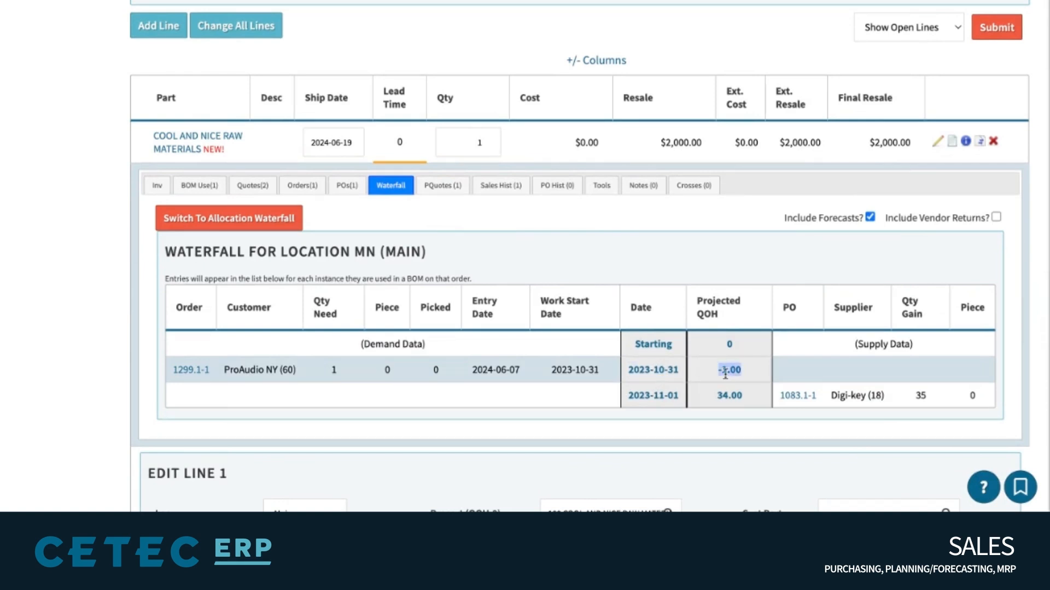
{"action": "triple_click", "coordinate": [665, 396]}
{"action": "left_click", "coordinate": [665, 398]}
{"action": "scroll", "coordinate": [665, 397], "scroll_direction": "up", "scroll_amount": 1}
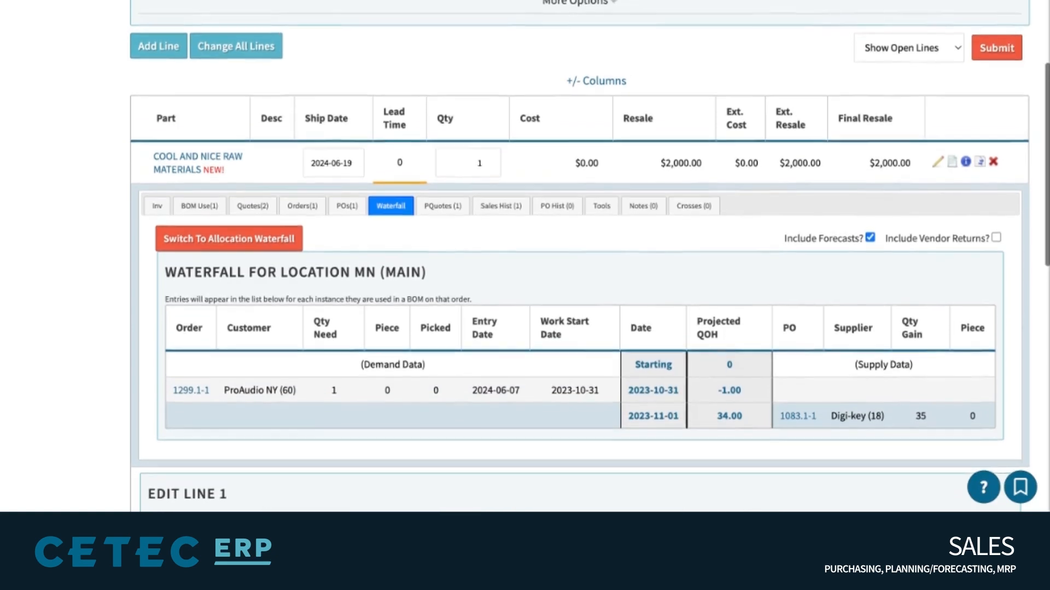
{"action": "scroll", "coordinate": [577, 176], "scroll_direction": "up", "scroll_amount": 5}
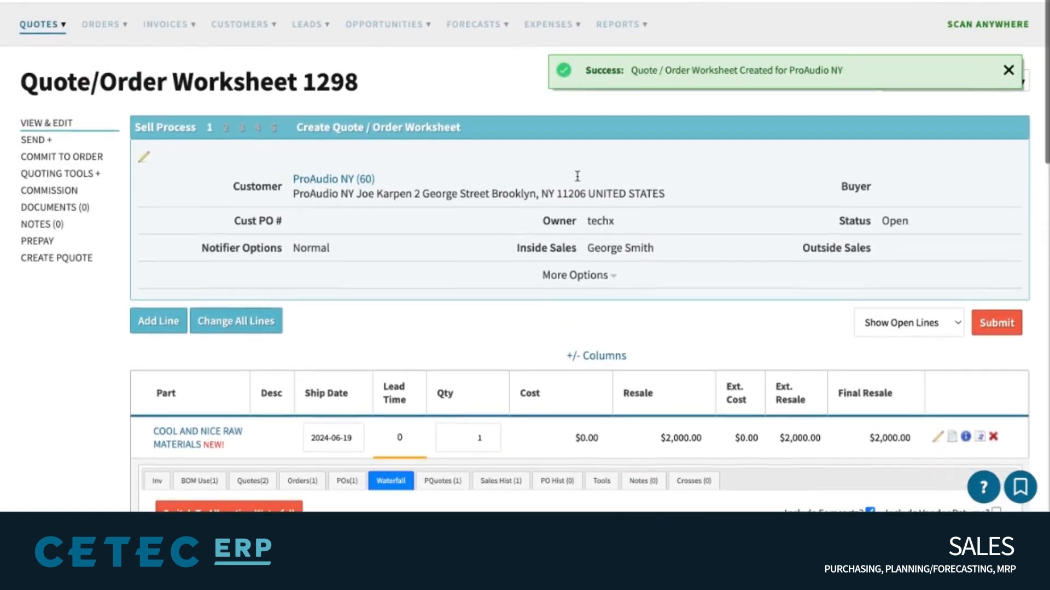
{"action": "left_click", "coordinate": [186, 1]}
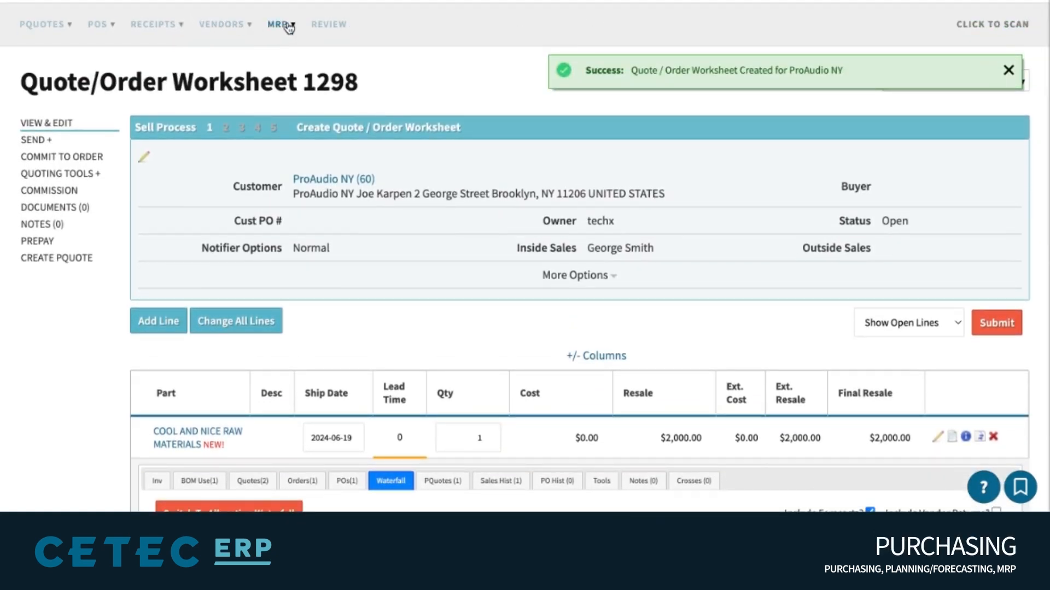
Replace the worksheet customer with ProAudio NY (60) and save the quote header
{"action": "left_click", "coordinate": [288, 27]}
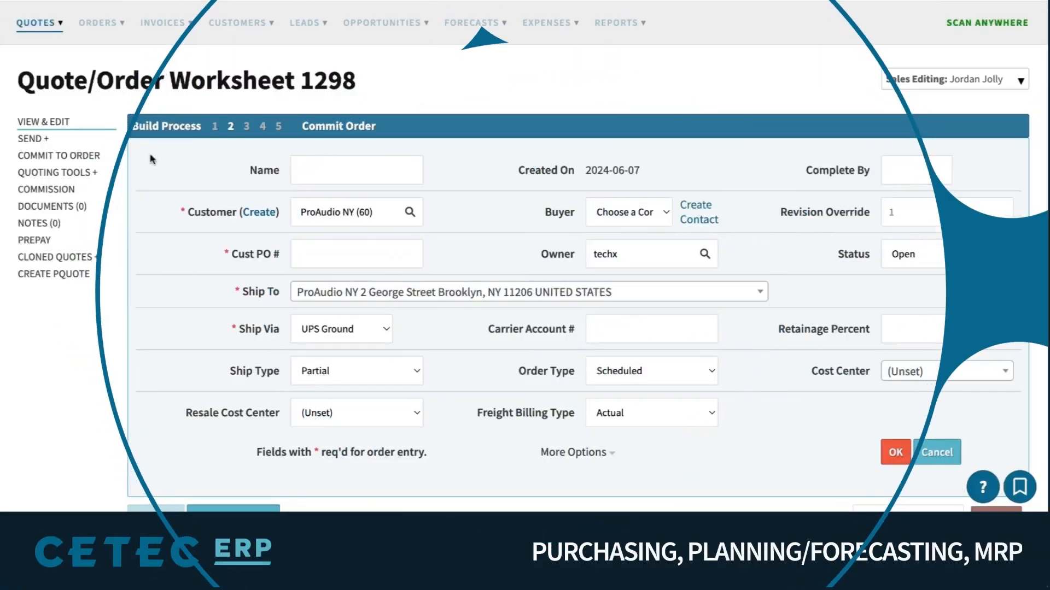
{"action": "triple_click", "coordinate": [369, 218]}
{"action": "type", "text": "intern"}
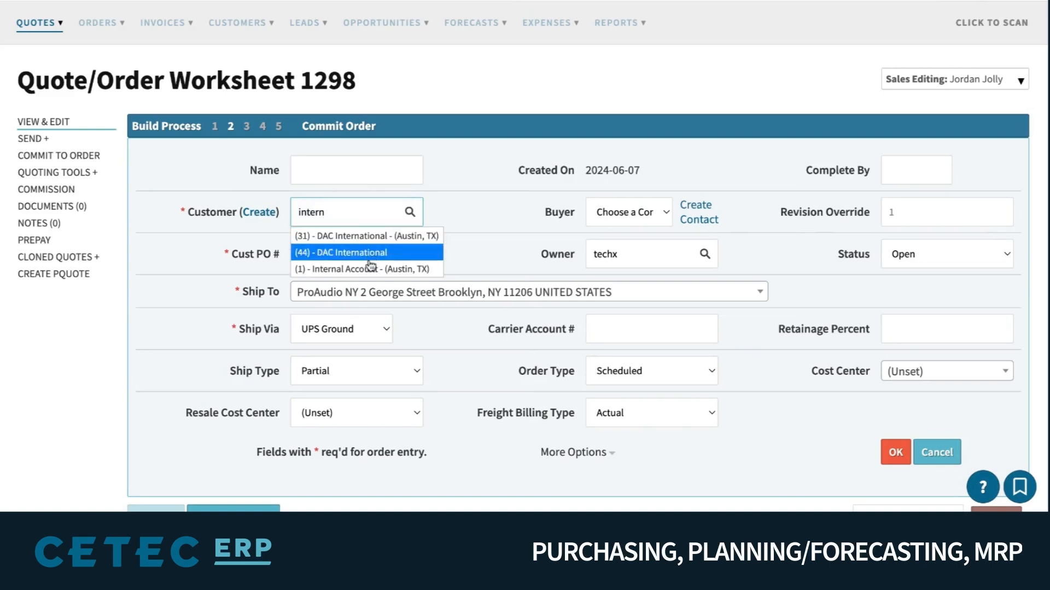
{"action": "left_click", "coordinate": [371, 271]}
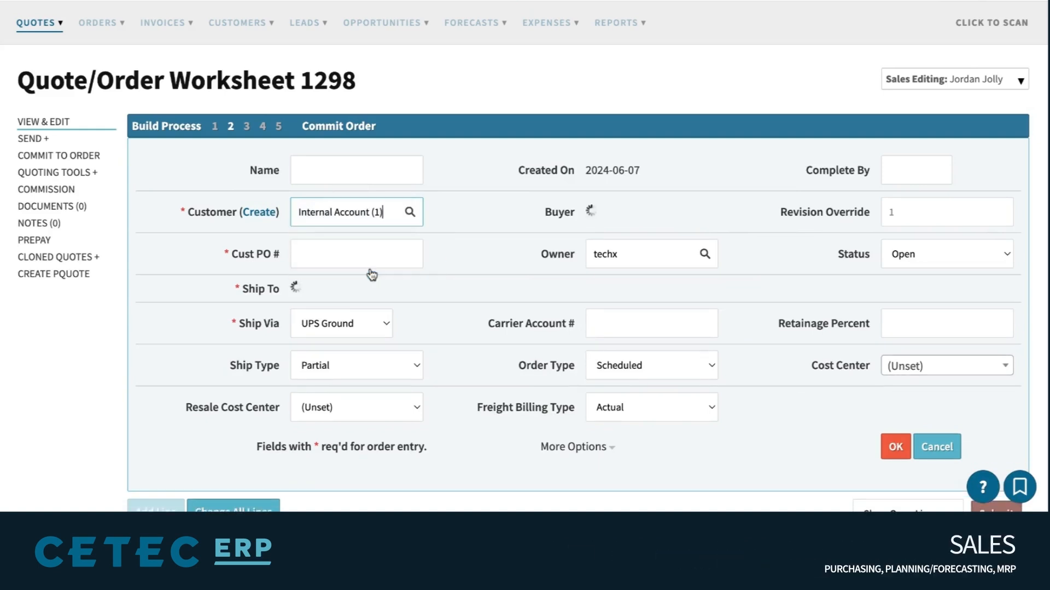
{"action": "triple_click", "coordinate": [362, 212]}
{"action": "type", "text": "proau"}
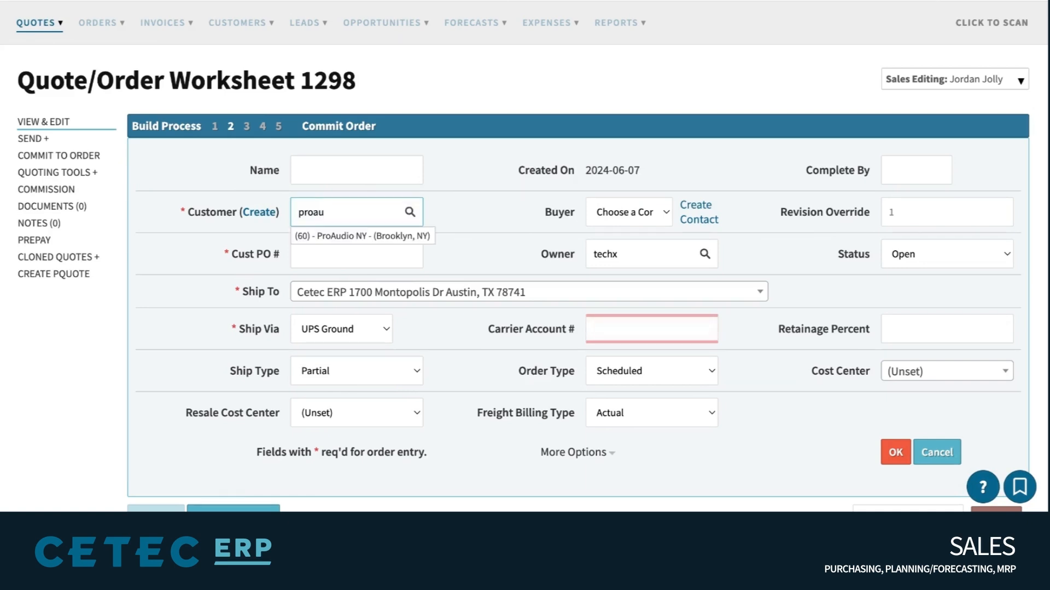
{"action": "left_click", "coordinate": [359, 238]}
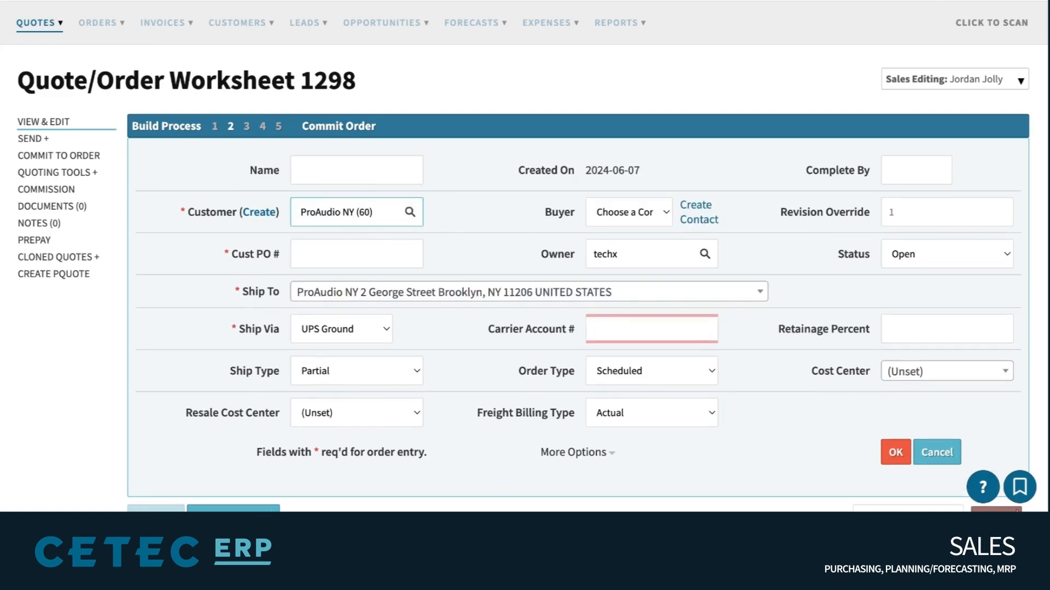
{"action": "left_click", "coordinate": [902, 456]}
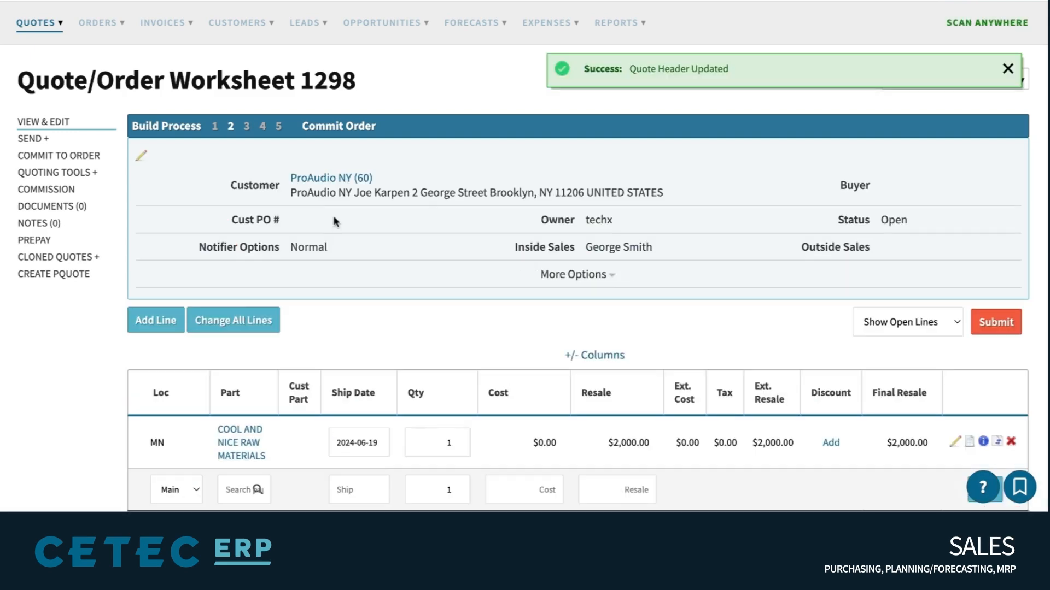
Set the COOL AND NICE RAW MATERIALS quote line's work start date to June 7, 2024
{"action": "scroll", "coordinate": [334, 218], "scroll_direction": "down", "scroll_amount": 3}
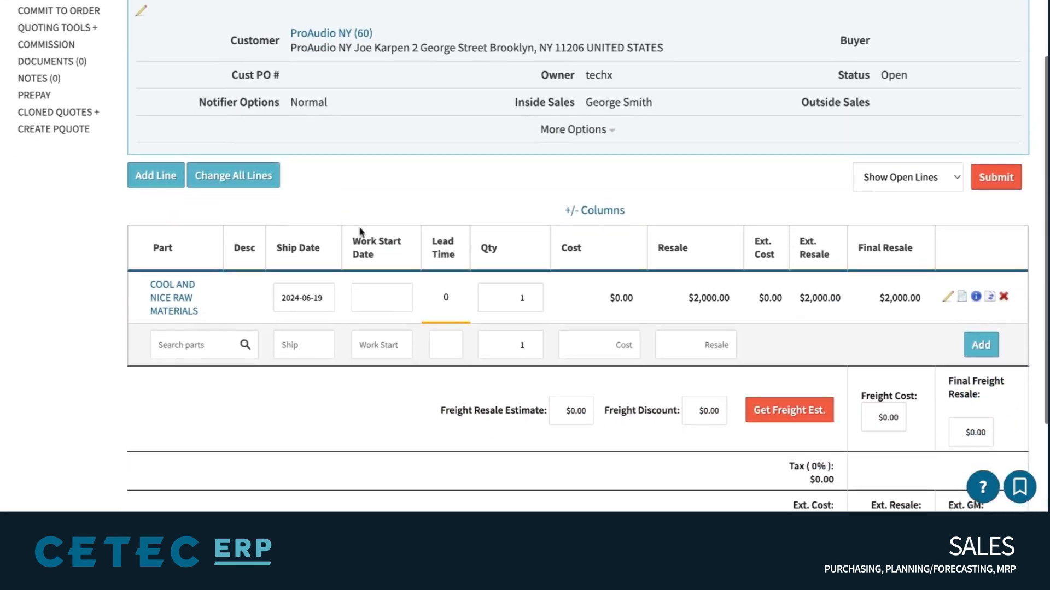
{"action": "left_click_drag", "start_coordinate": [352, 238], "coordinate": [376, 256]}
{"action": "left_click", "coordinate": [376, 296]}
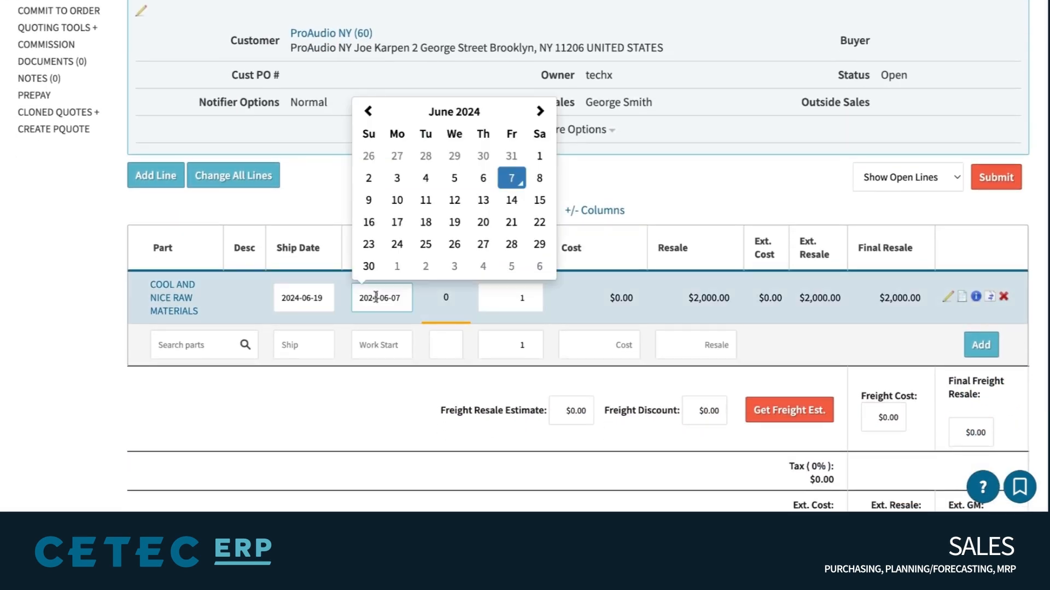
{"action": "left_click", "coordinate": [511, 178]}
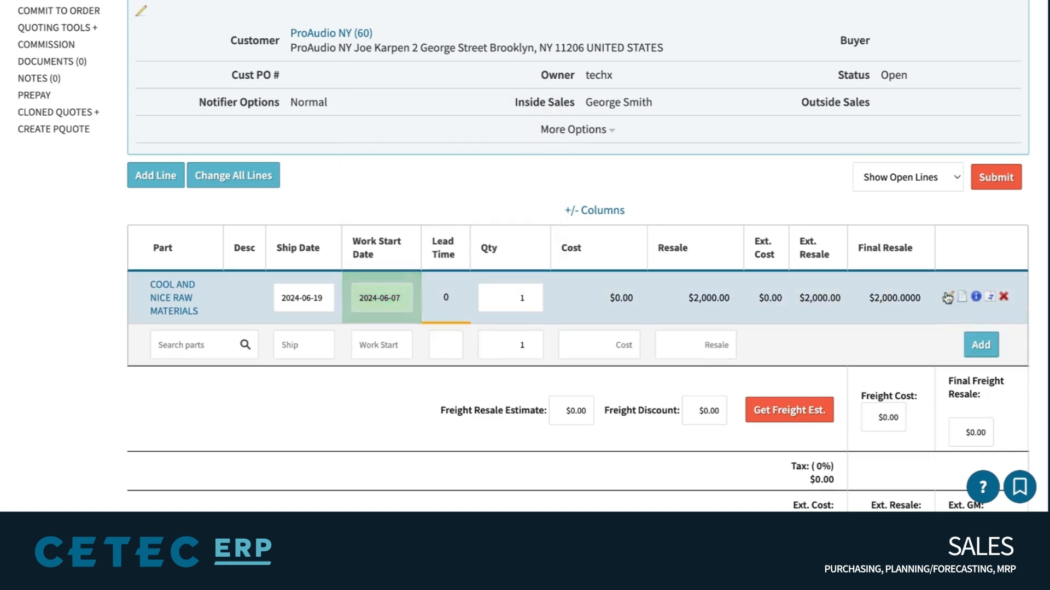
Open the quote line's edit form and review its work start, ship date and material estimate
{"action": "left_click", "coordinate": [949, 298]}
{"action": "scroll", "coordinate": [125, 131], "scroll_direction": "down", "scroll_amount": 4}
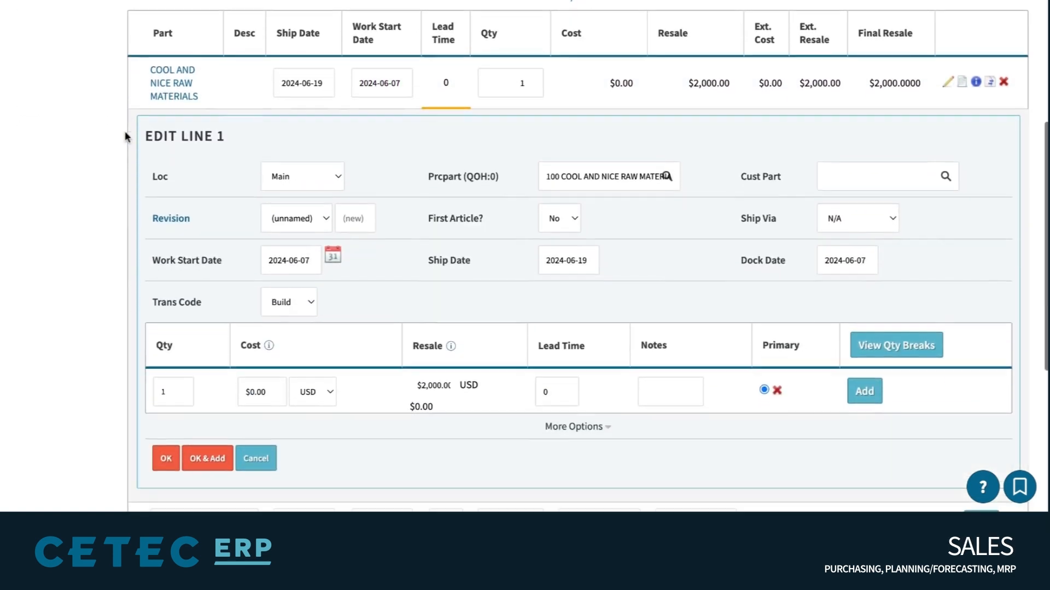
{"action": "left_click", "coordinate": [304, 256]}
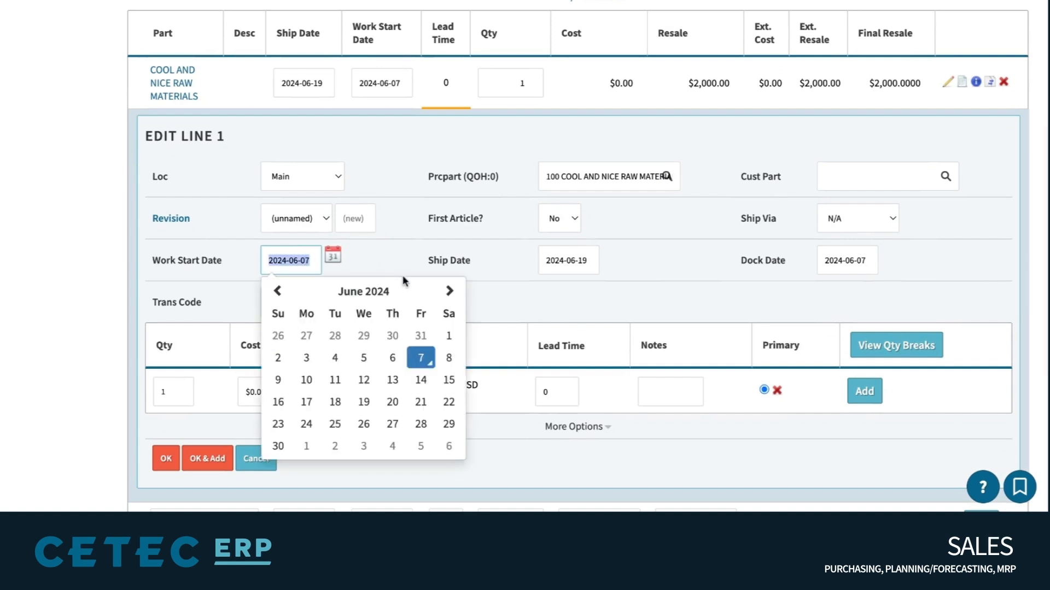
{"action": "left_click", "coordinate": [333, 256]}
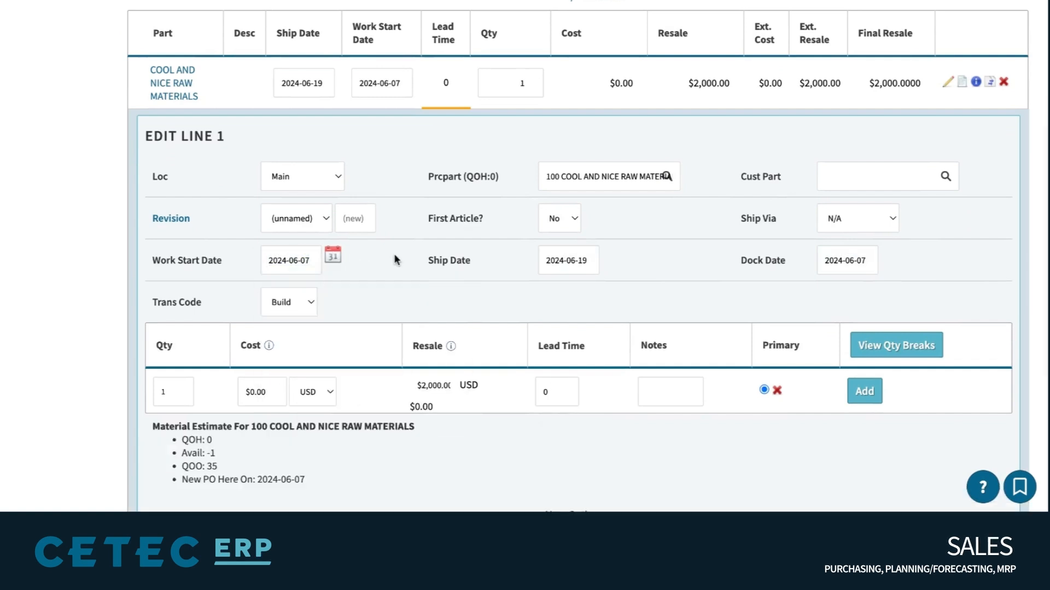
{"action": "scroll", "coordinate": [395, 260], "scroll_direction": "down", "scroll_amount": 1}
{"action": "scroll", "coordinate": [397, 259], "scroll_direction": "down", "scroll_amount": 1}
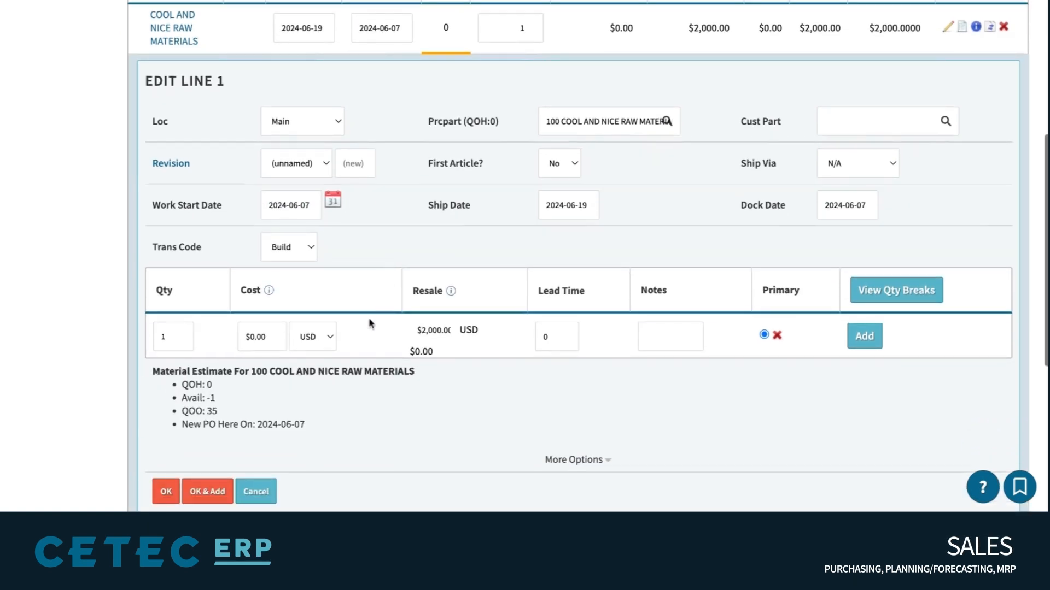
{"action": "triple_click", "coordinate": [267, 366]}
{"action": "left_click", "coordinate": [268, 365]}
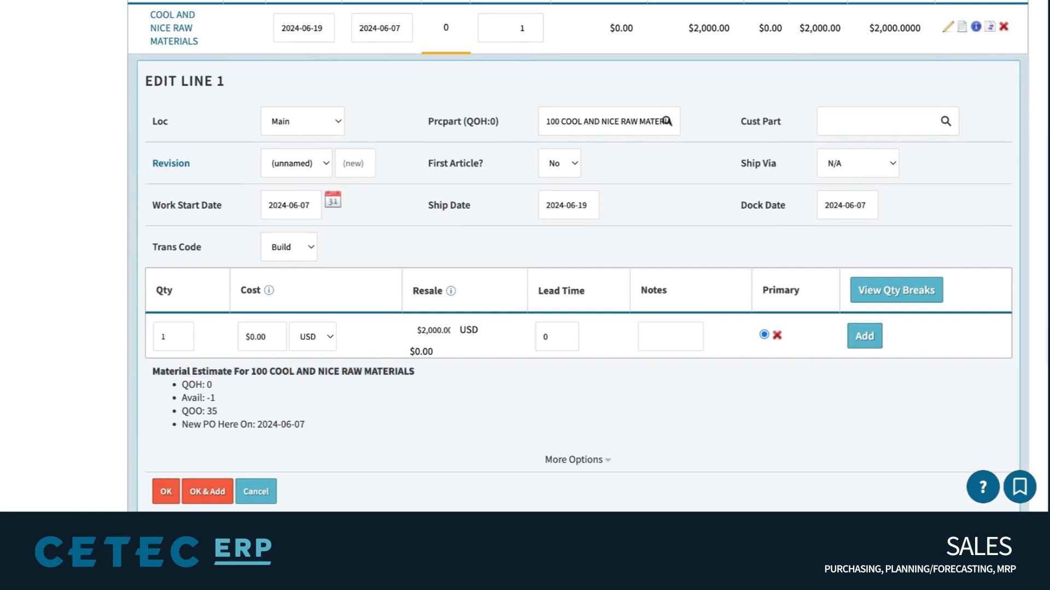
{"action": "mouse_move", "coordinate": [171, 197]}
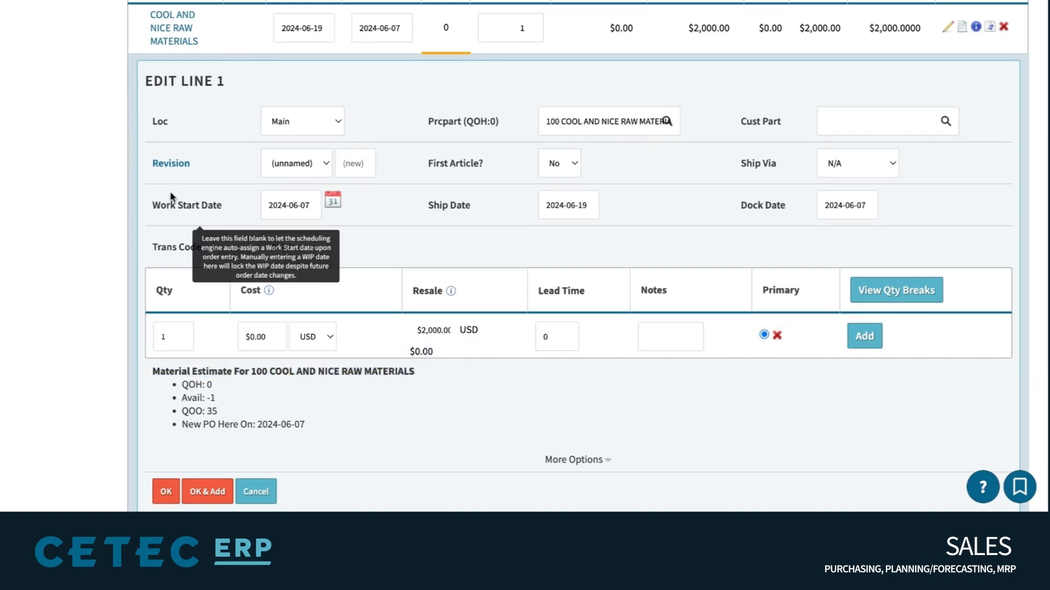
{"action": "triple_click", "coordinate": [153, 206]}
{"action": "left_click_drag", "start_coordinate": [153, 206], "coordinate": [156, 209]}
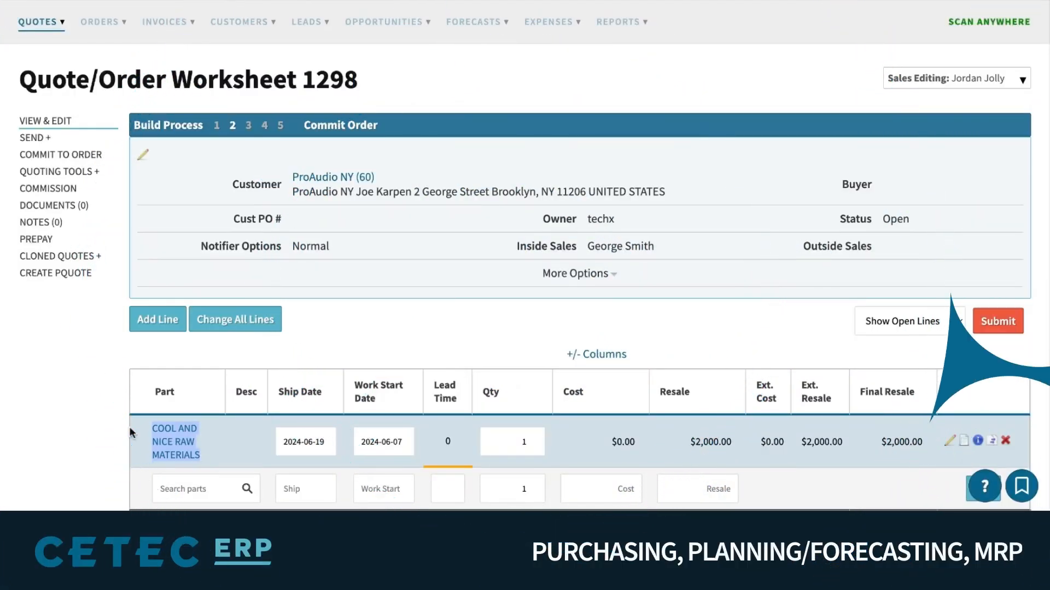
Load the line's part information, showing QOH of 5 with 4 available
{"action": "left_click", "coordinate": [978, 441]}
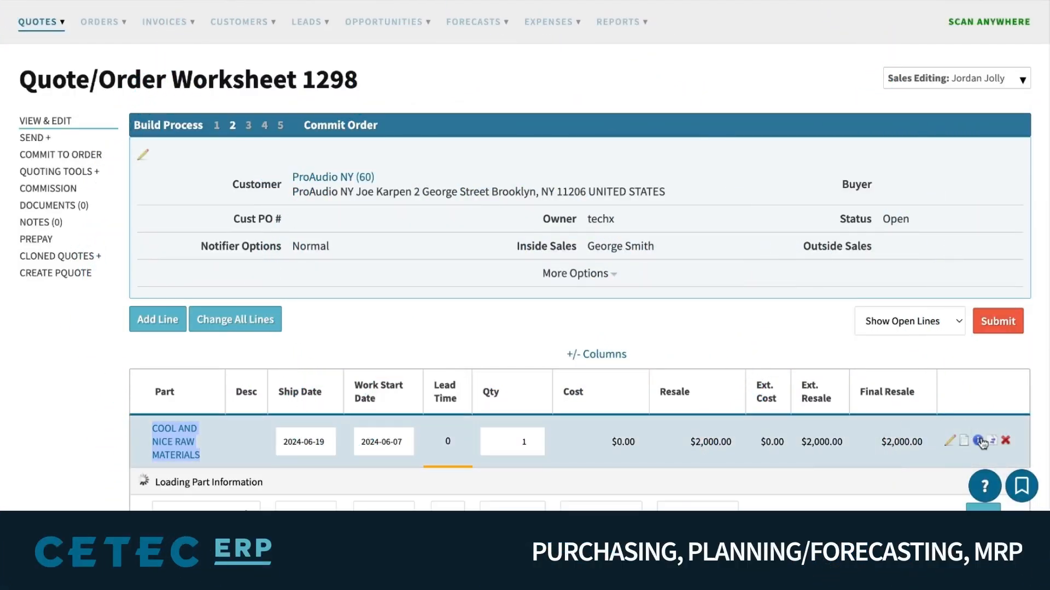
{"action": "left_click", "coordinate": [950, 440]}
{"action": "scroll", "coordinate": [733, 282], "scroll_direction": "down", "scroll_amount": 3}
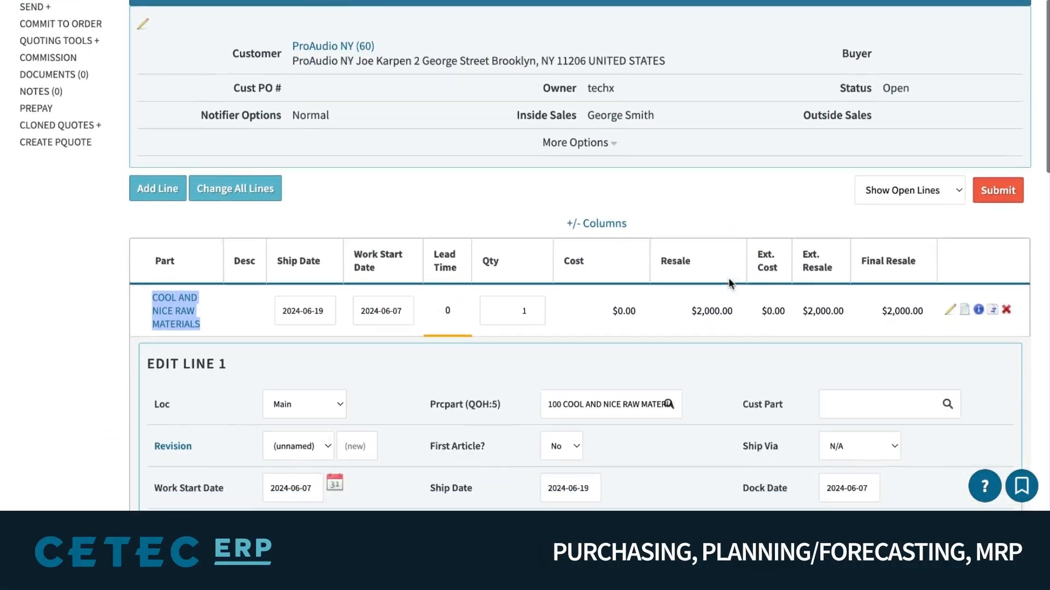
{"action": "scroll", "coordinate": [728, 278], "scroll_direction": "down", "scroll_amount": 4}
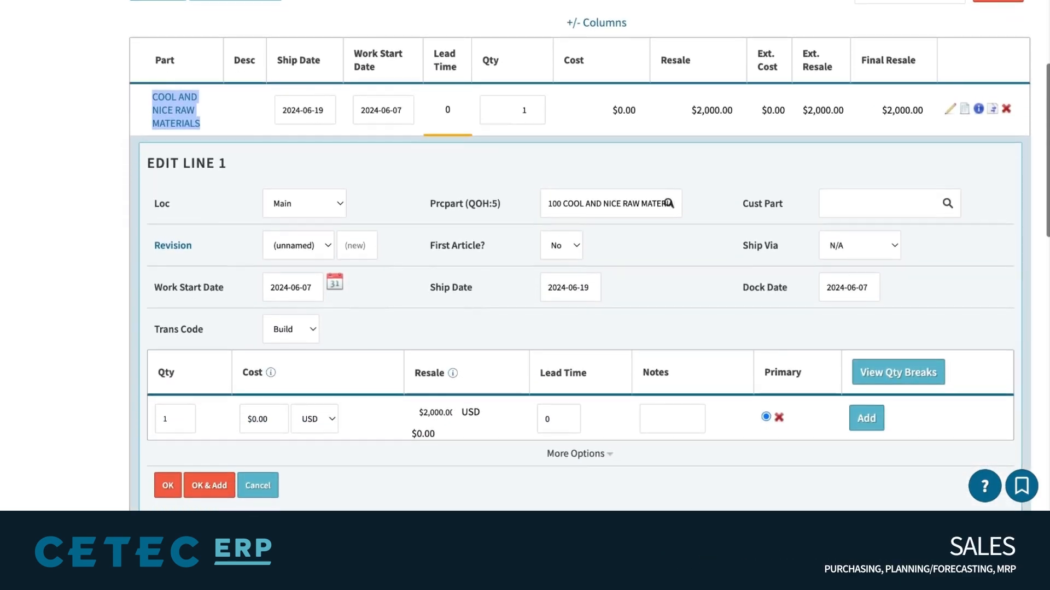
{"action": "mouse_move", "coordinate": [488, 204]}
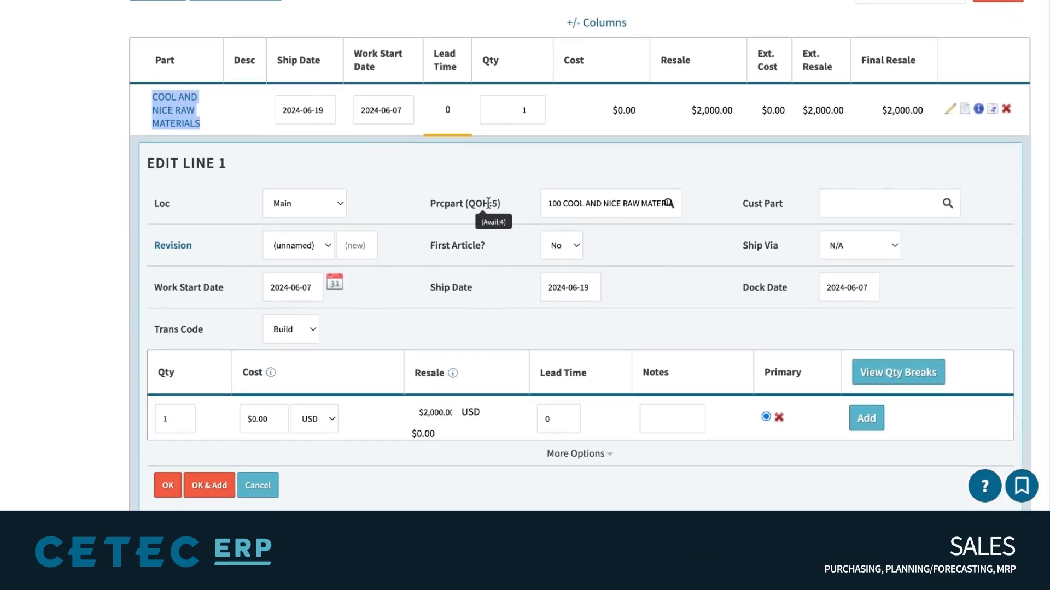
{"action": "triple_click", "coordinate": [504, 205]}
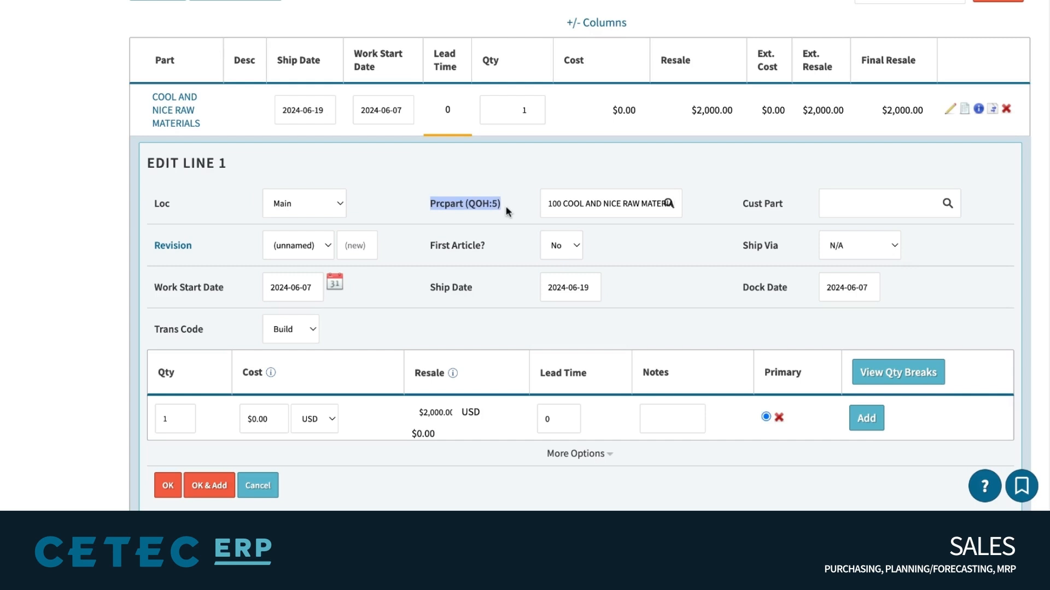
{"action": "mouse_move", "coordinate": [475, 204]}
{"action": "left_click", "coordinate": [494, 187]}
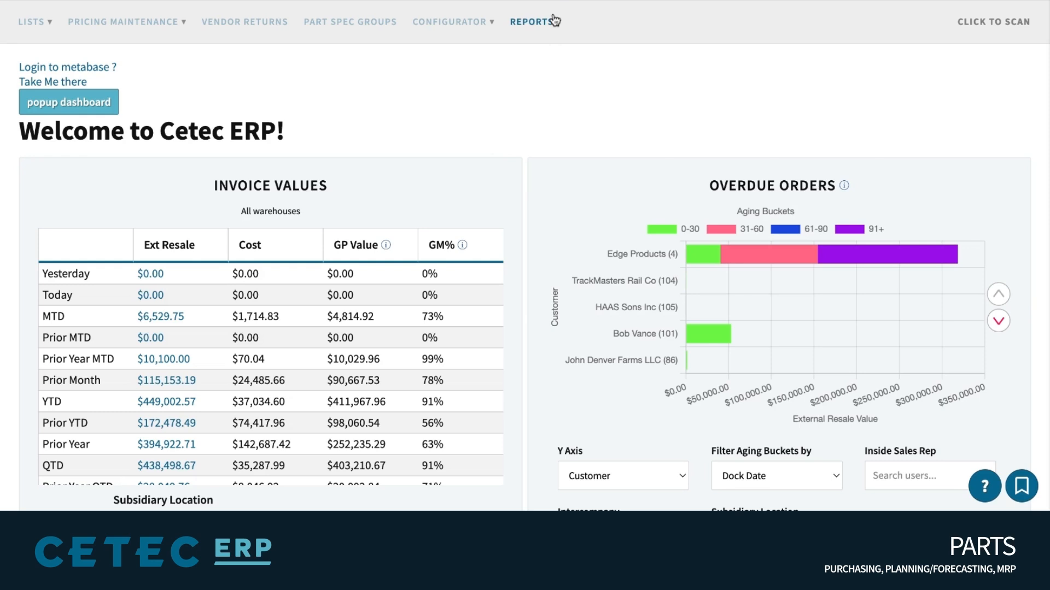
Run the Inventory Value report for part 100 COOL AND NICE RAW MATERIALS, found by searching 'cool'
{"action": "left_click", "coordinate": [551, 21]}
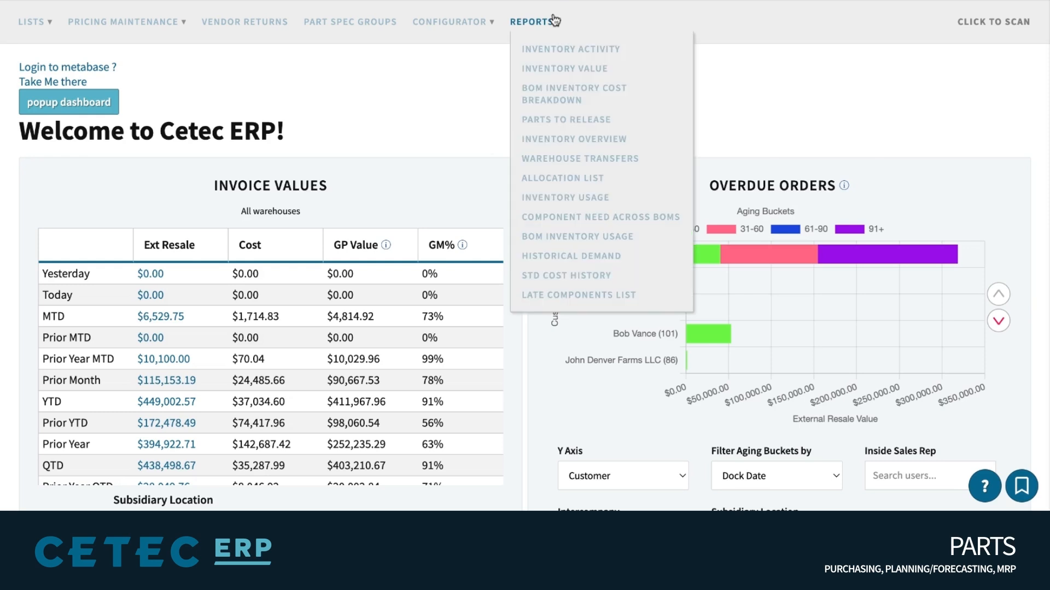
{"action": "left_click", "coordinate": [554, 70]}
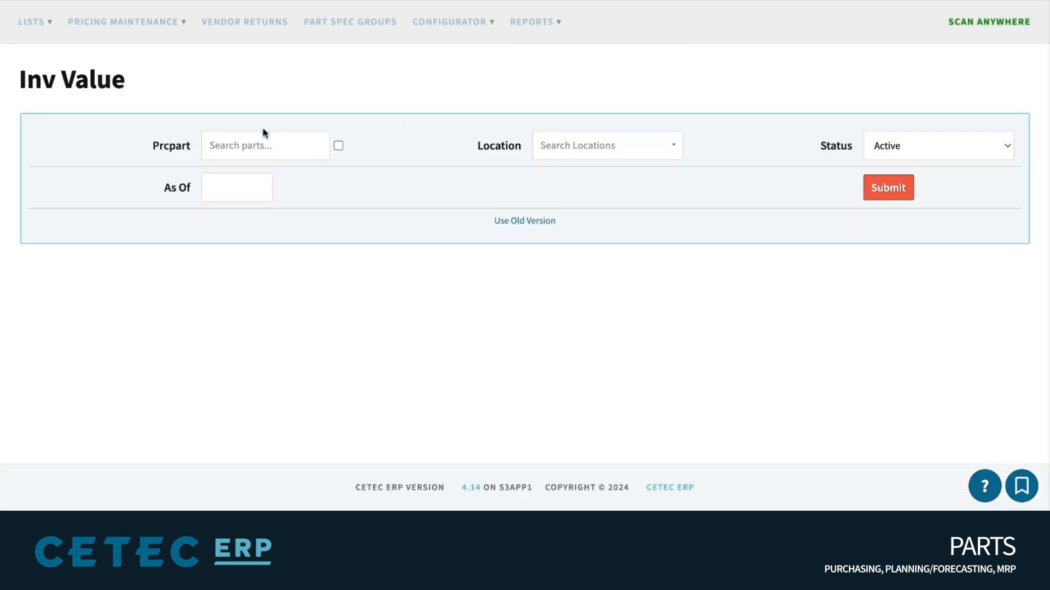
{"action": "left_click", "coordinate": [252, 146]}
{"action": "type", "text": "cool"}
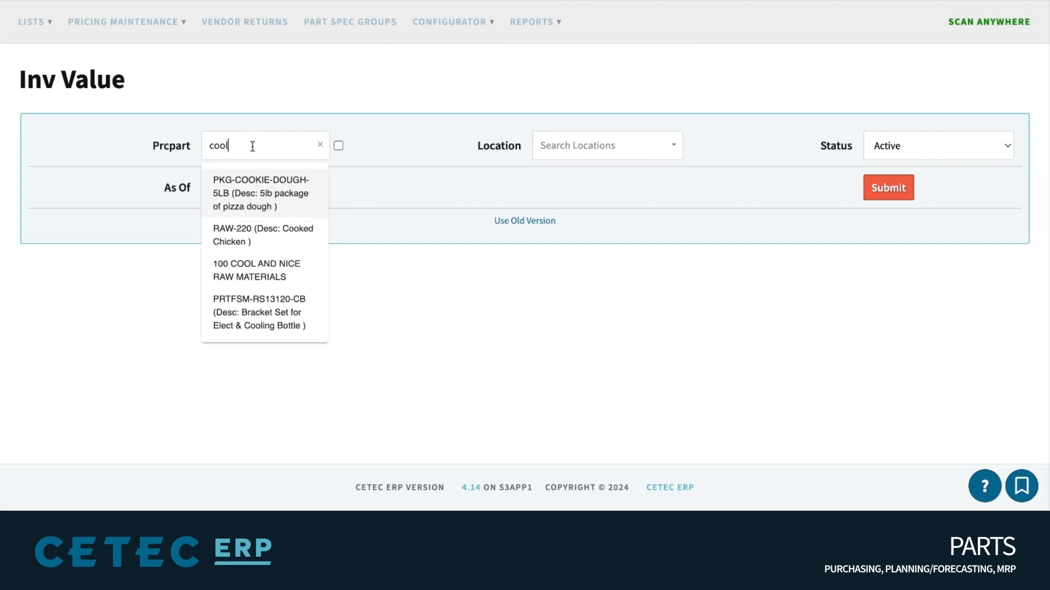
{"action": "left_click", "coordinate": [253, 179]}
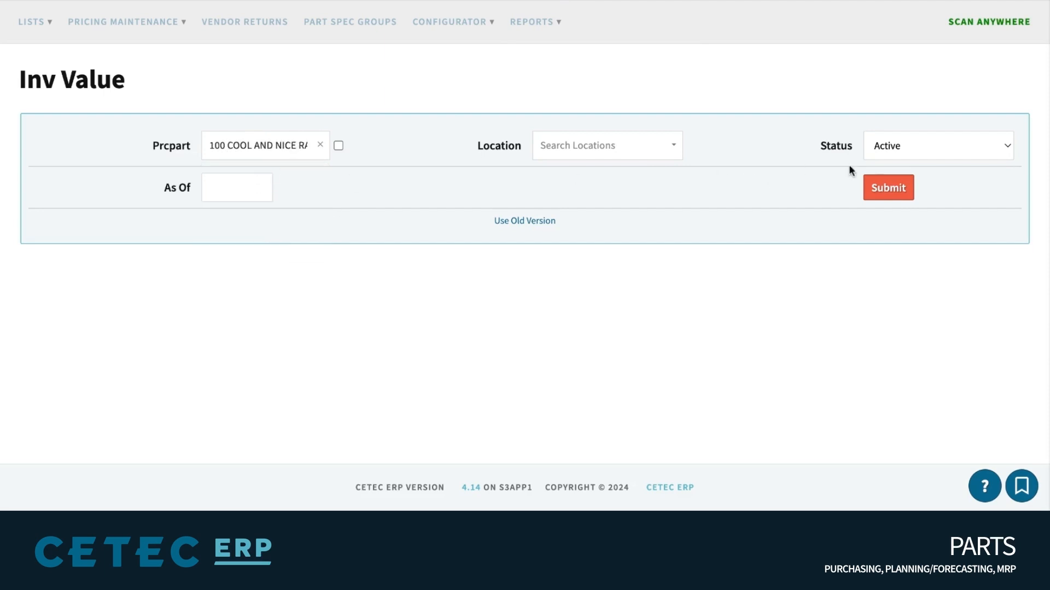
{"action": "left_click", "coordinate": [898, 200]}
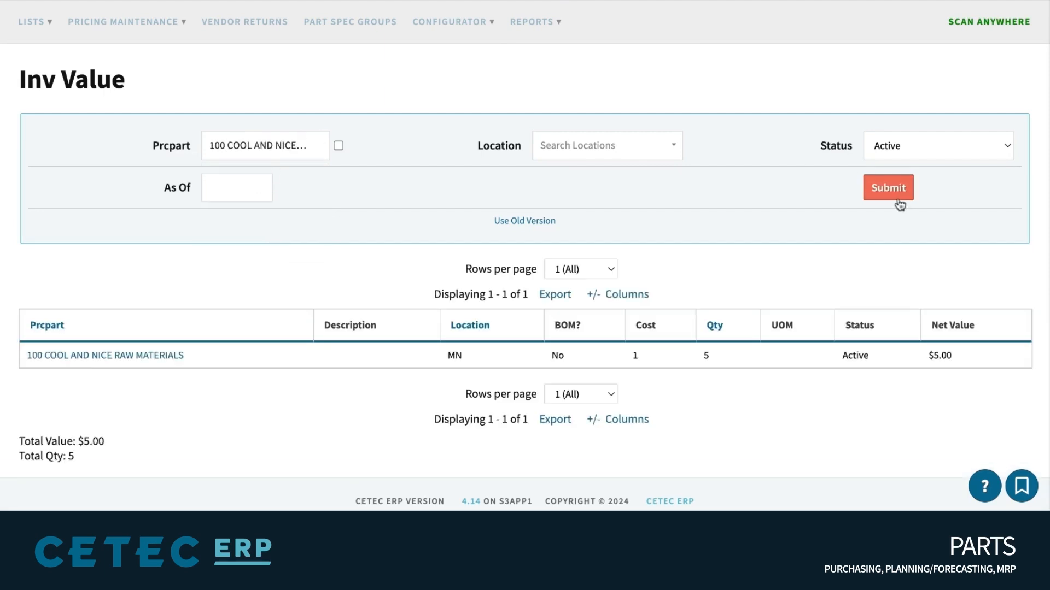
Open the part's detail page and review its QOH of 5 and Qty Avail
{"action": "left_click", "coordinate": [141, 367]}
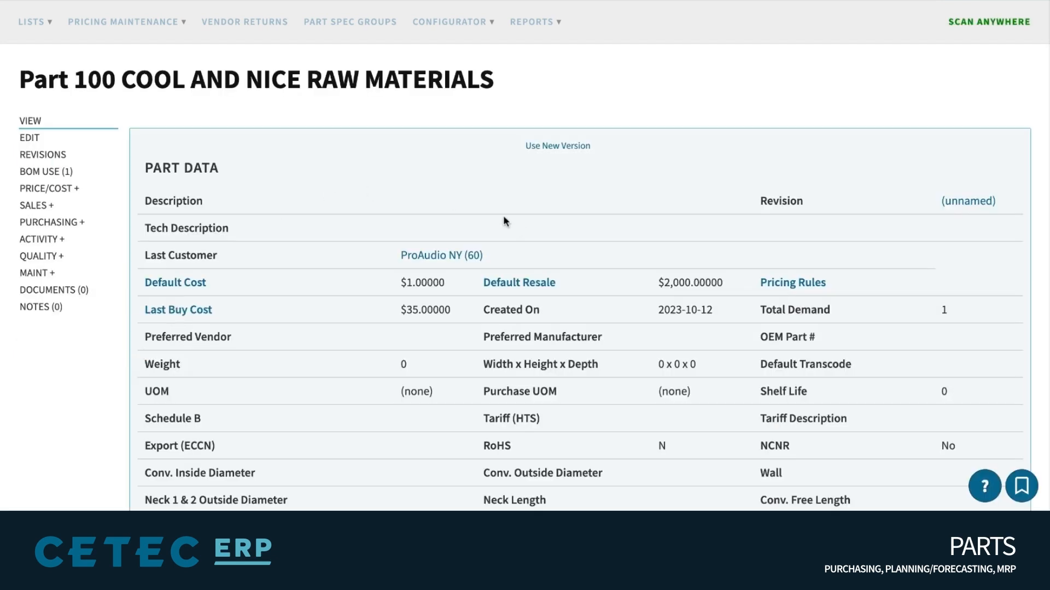
{"action": "scroll", "coordinate": [518, 222], "scroll_direction": "down", "scroll_amount": 3}
{"action": "scroll", "coordinate": [518, 222], "scroll_direction": "down", "scroll_amount": 9}
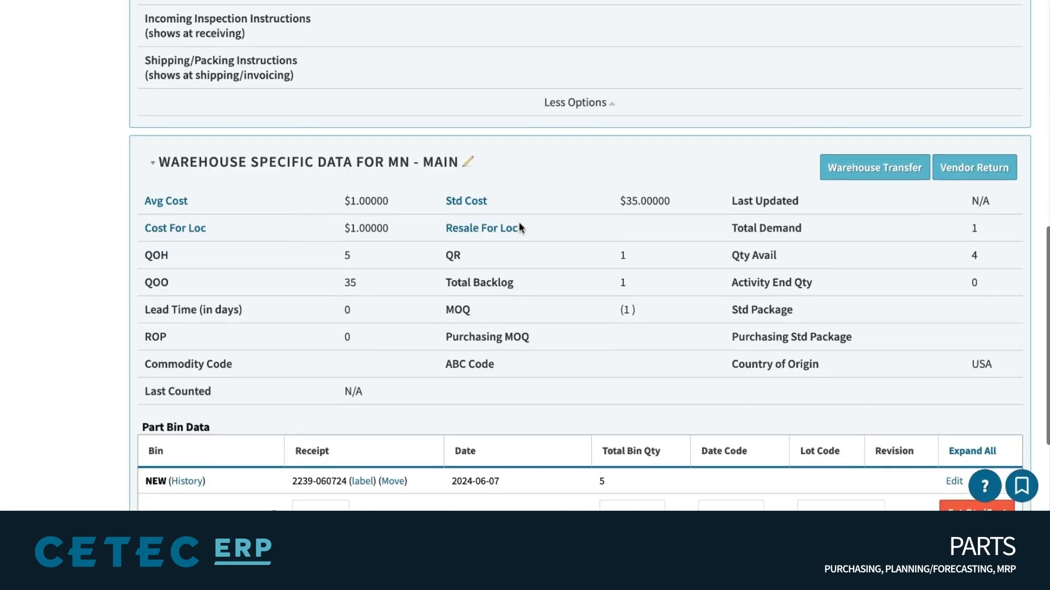
{"action": "triple_click", "coordinate": [131, 252]}
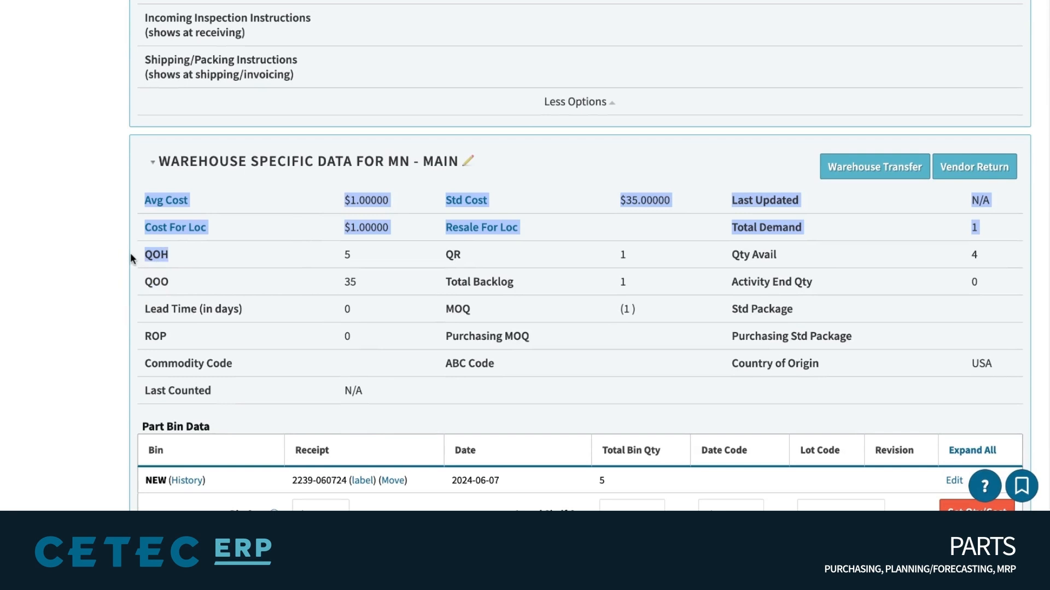
{"action": "left_click", "coordinate": [130, 252]}
{"action": "left_click_drag", "start_coordinate": [351, 255], "coordinate": [142, 253]}
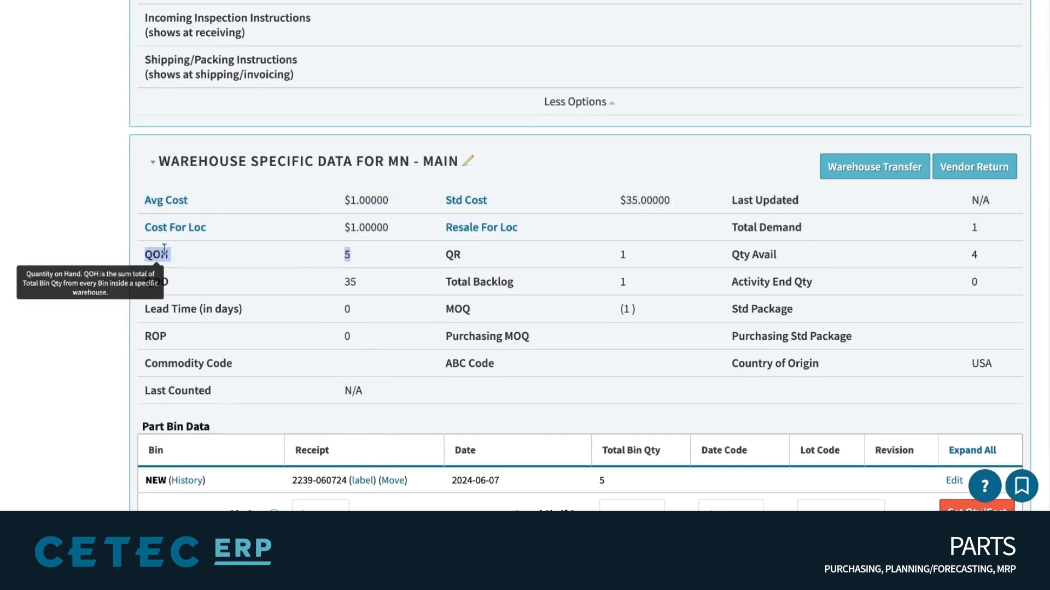
{"action": "left_click", "coordinate": [733, 258]}
{"action": "triple_click", "coordinate": [733, 258]}
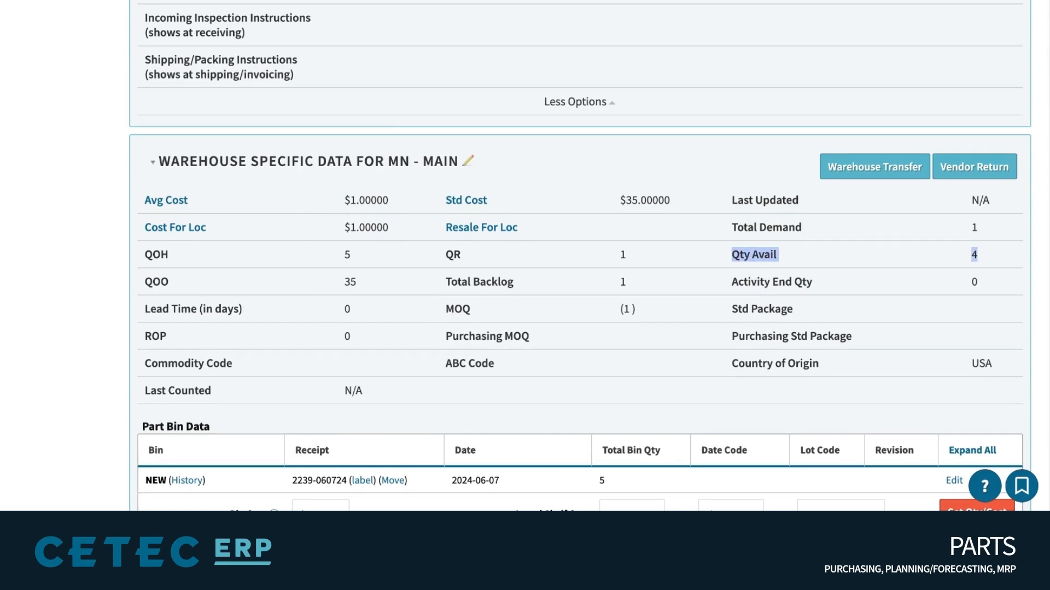
{"action": "left_click", "coordinate": [975, 255]}
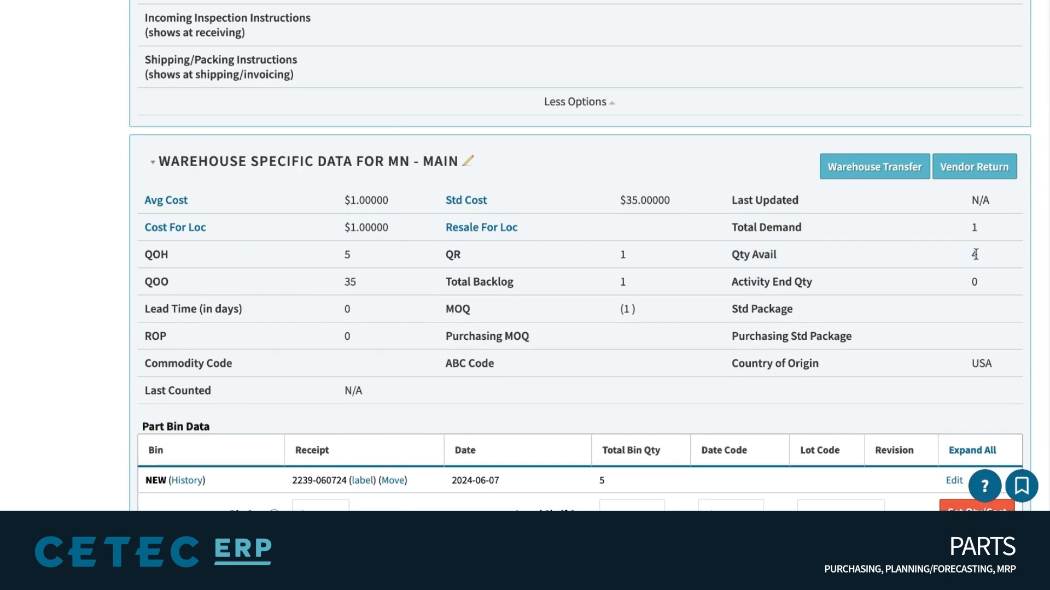
{"action": "scroll", "coordinate": [975, 255], "scroll_direction": "down", "scroll_amount": 2}
{"action": "scroll", "coordinate": [975, 254], "scroll_direction": "up", "scroll_amount": 10}
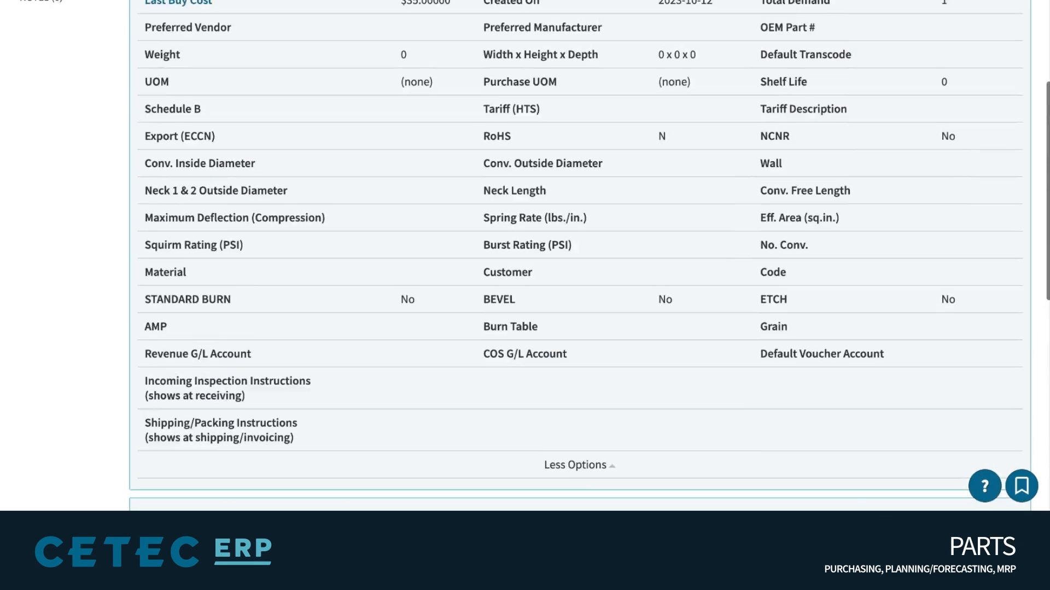
Open the part's Activity waterfall and check the projected on-hand quantity of 4.00
{"action": "left_click", "coordinate": [36, 207]}
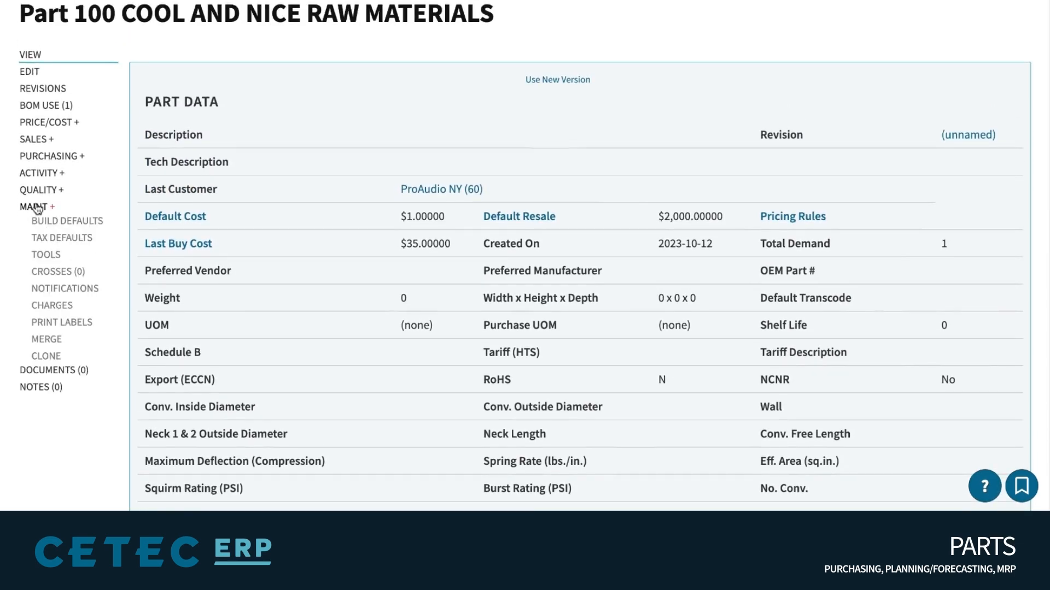
{"action": "left_click", "coordinate": [46, 174]}
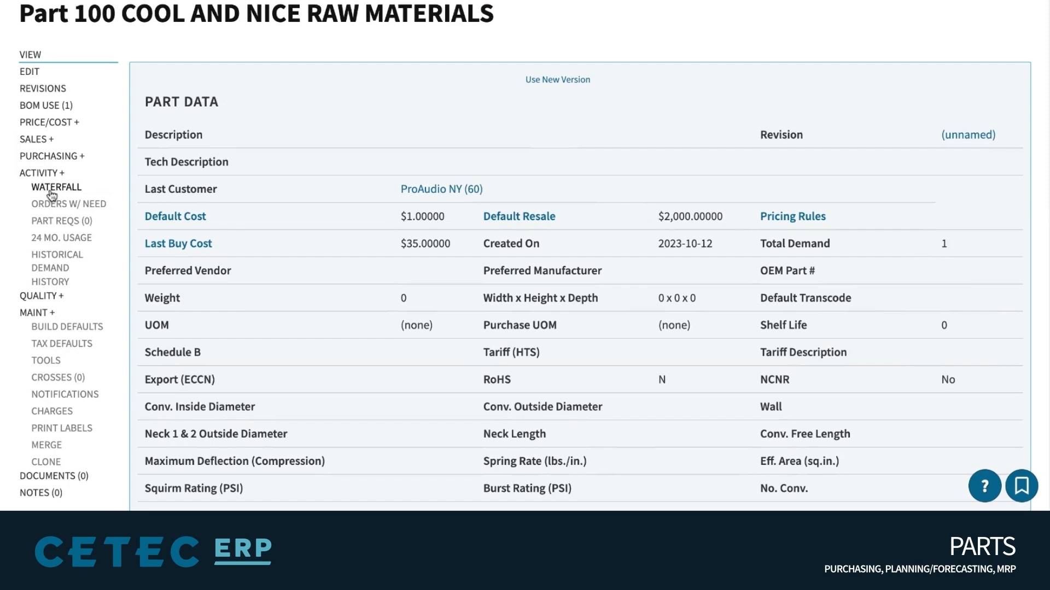
{"action": "left_click", "coordinate": [51, 190]}
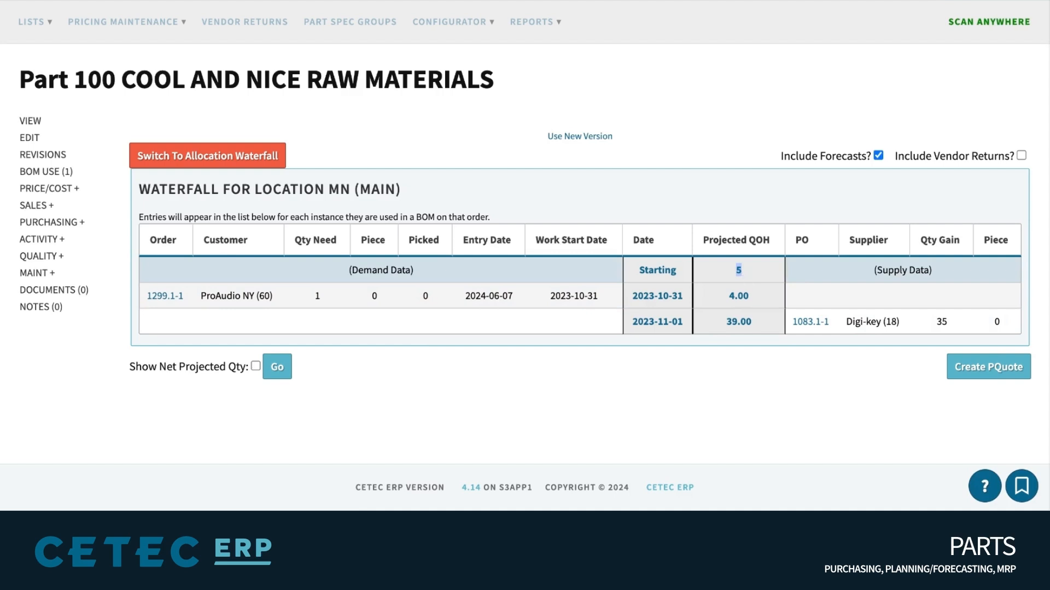
{"action": "double_click", "coordinate": [734, 296]}
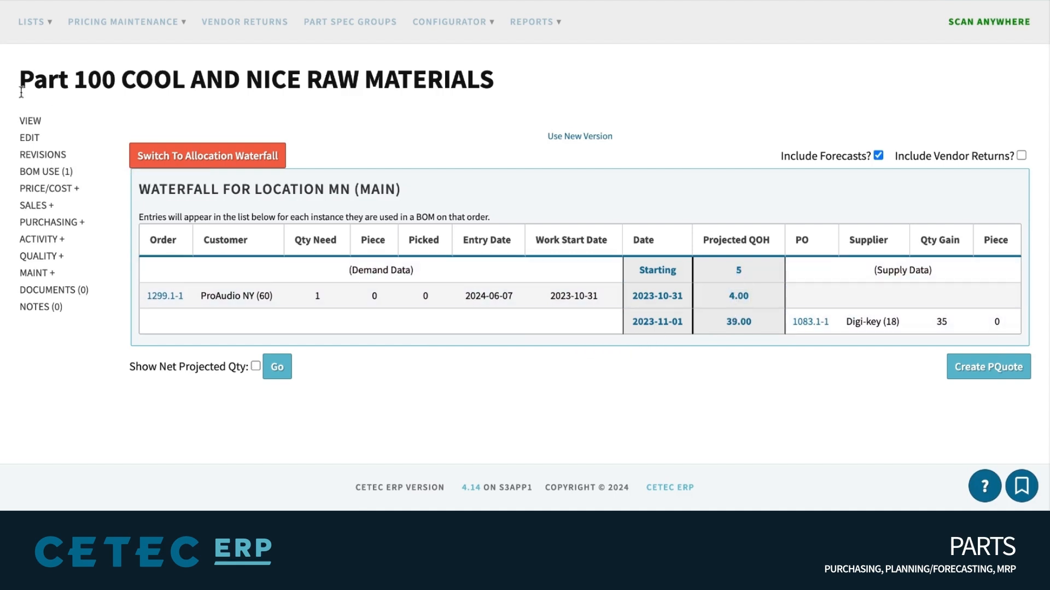
Edit the part's NEW bin and reserve it to order line 122.1-2
{"action": "left_click", "coordinate": [32, 127]}
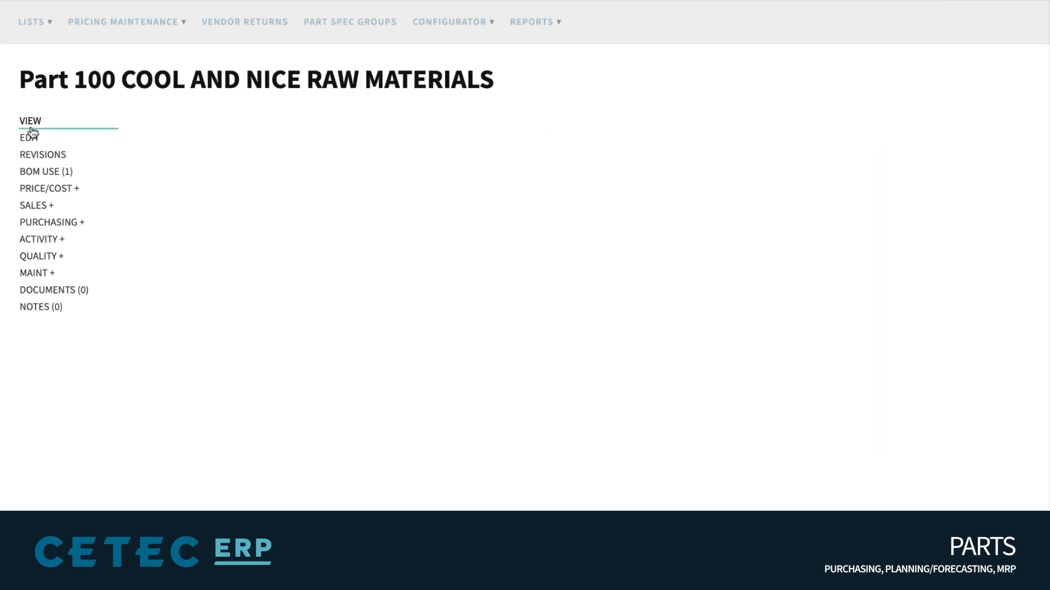
{"action": "scroll", "coordinate": [445, 235], "scroll_direction": "down", "scroll_amount": 15}
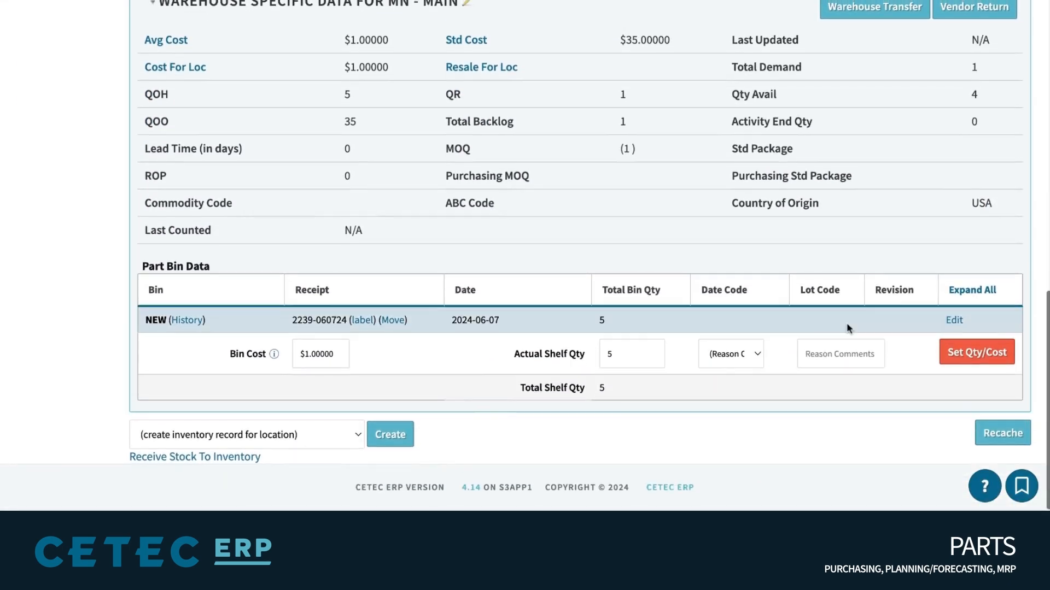
{"action": "left_click", "coordinate": [956, 323]}
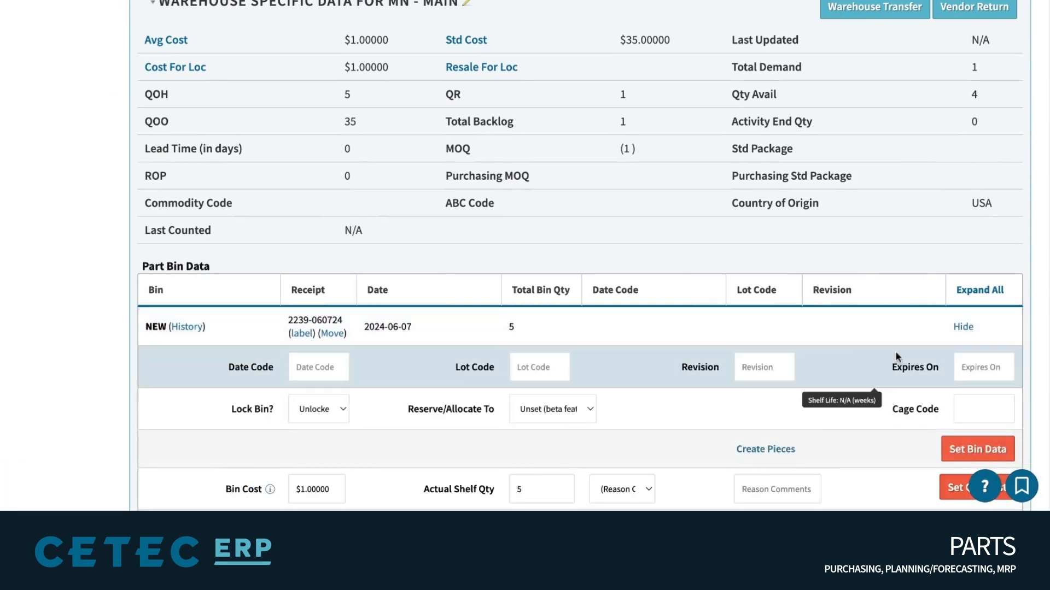
{"action": "scroll", "coordinate": [793, 339], "scroll_direction": "down", "scroll_amount": 3}
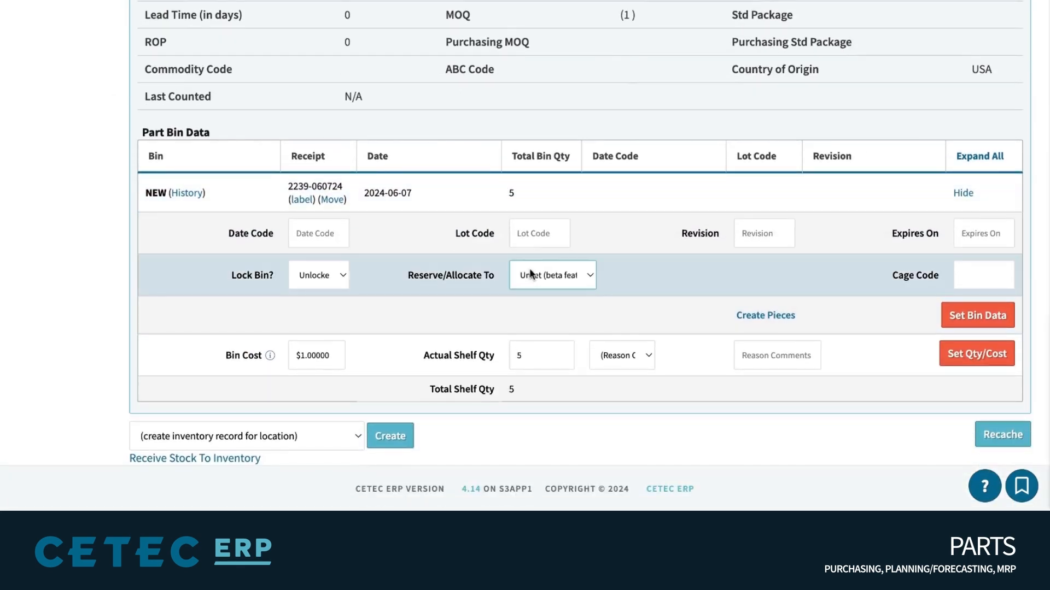
{"action": "left_click", "coordinate": [531, 288]}
{"action": "left_click", "coordinate": [655, 277]}
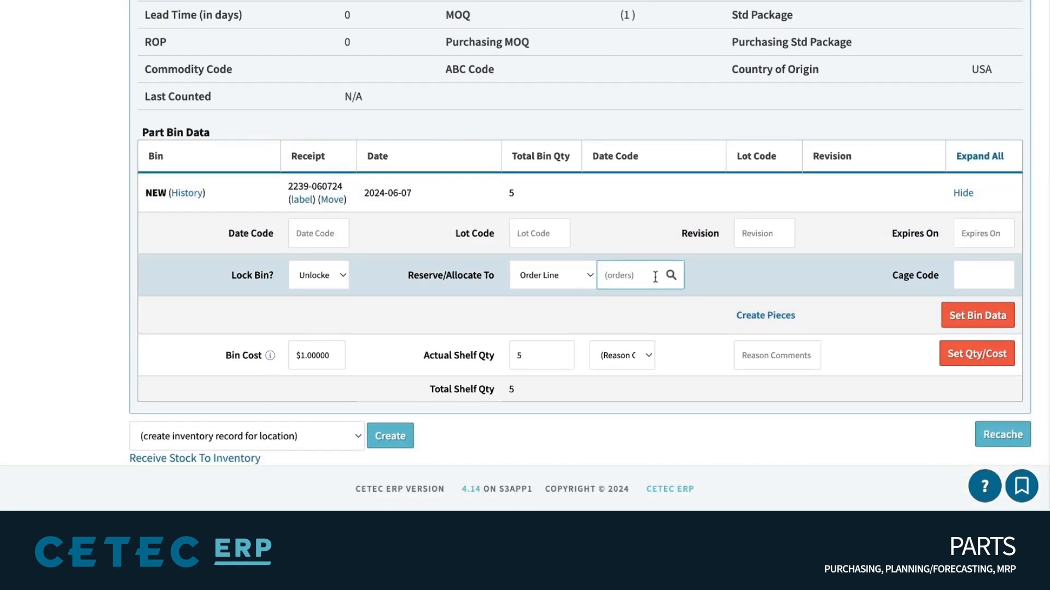
{"action": "left_click", "coordinate": [616, 320]}
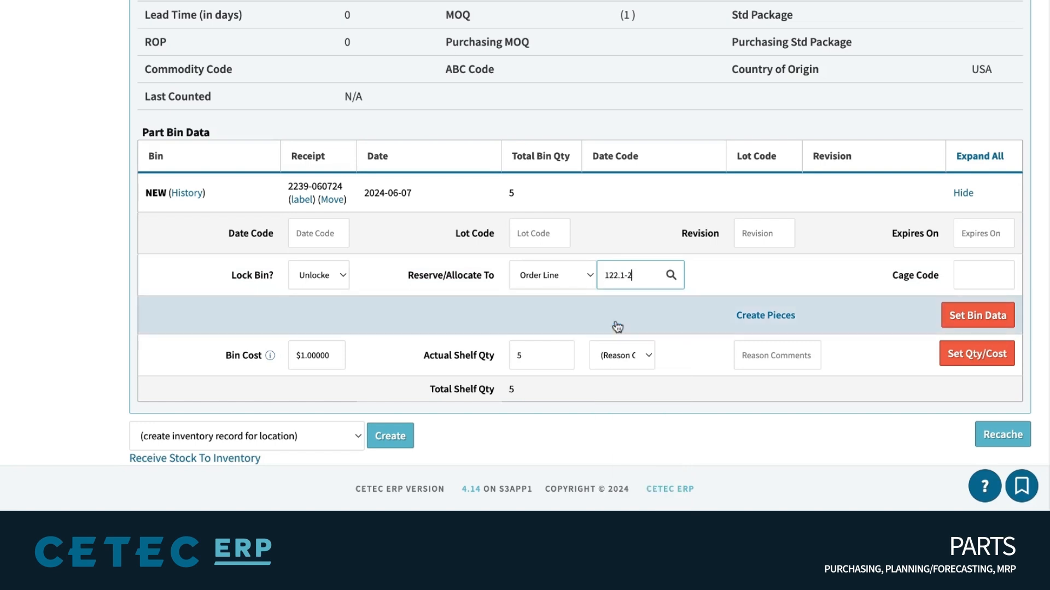
Change the bin reservation to customer ProAudio NY (60)
{"action": "left_click", "coordinate": [559, 269]}
{"action": "left_click", "coordinate": [630, 279]}
{"action": "type", "text": "pro"}
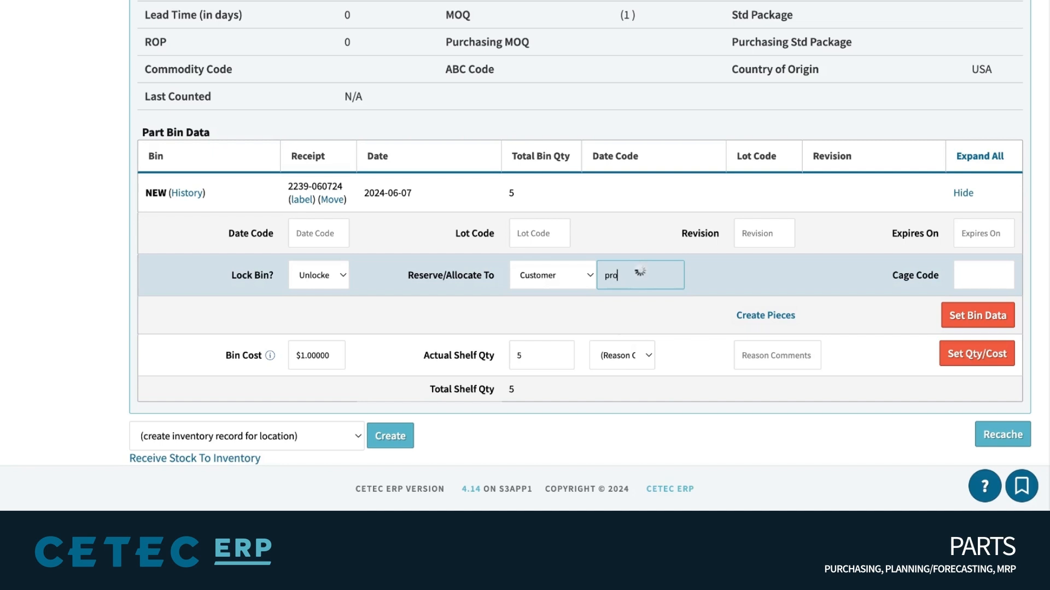
{"action": "left_click", "coordinate": [634, 299]}
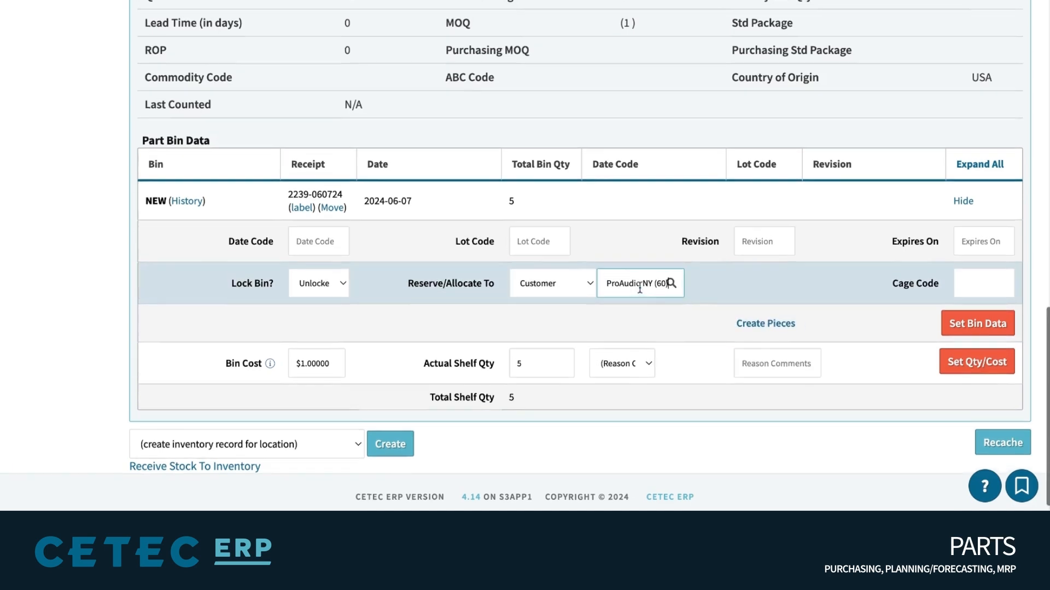
{"action": "scroll", "coordinate": [640, 287], "scroll_direction": "up", "scroll_amount": 8}
{"action": "scroll", "coordinate": [579, 257], "scroll_direction": "up", "scroll_amount": 6}
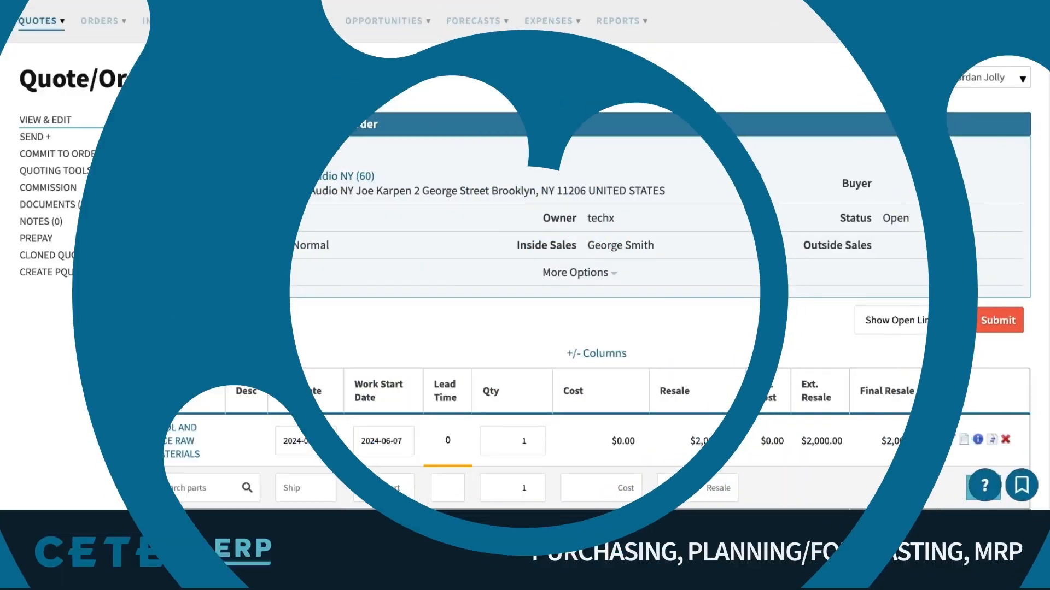
Replace quote line 1's part with BOM 64T22G01
{"action": "scroll", "coordinate": [757, 173], "scroll_direction": "down", "scroll_amount": 1}
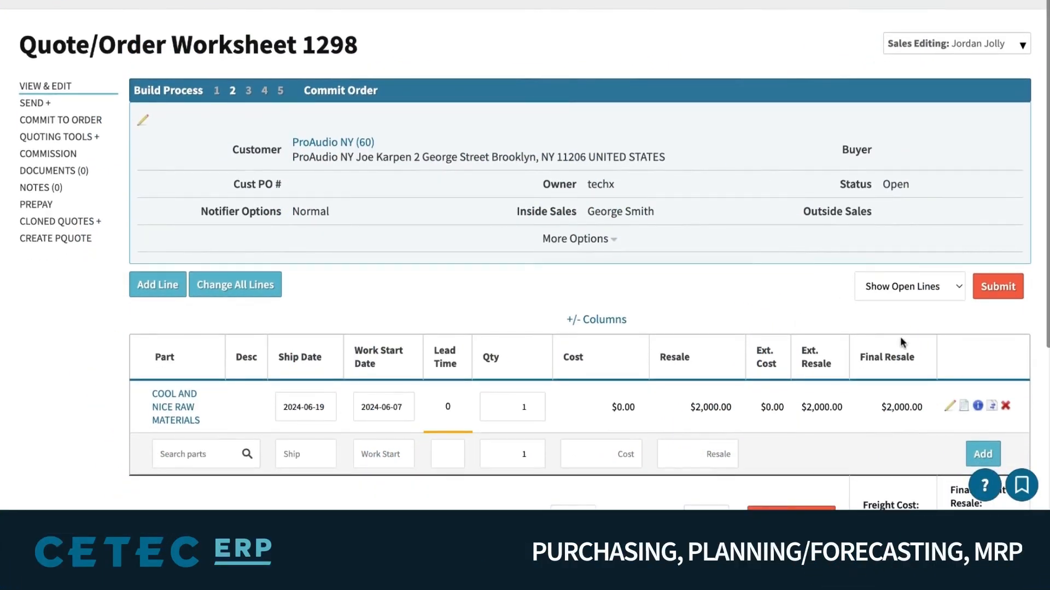
{"action": "left_click", "coordinate": [950, 408]}
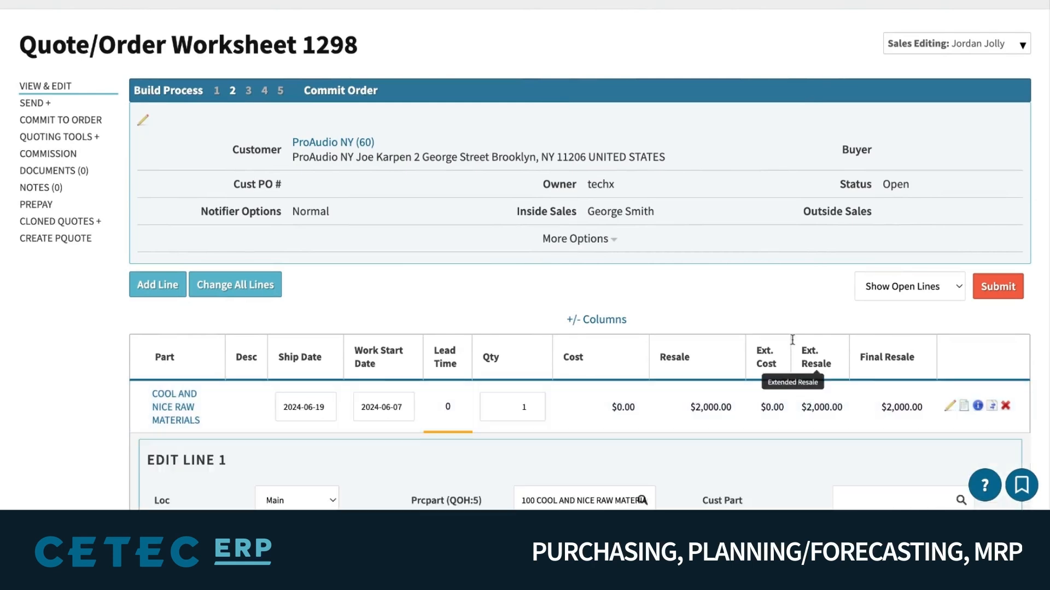
{"action": "scroll", "coordinate": [657, 273], "scroll_direction": "down", "scroll_amount": 4}
{"action": "triple_click", "coordinate": [628, 275]}
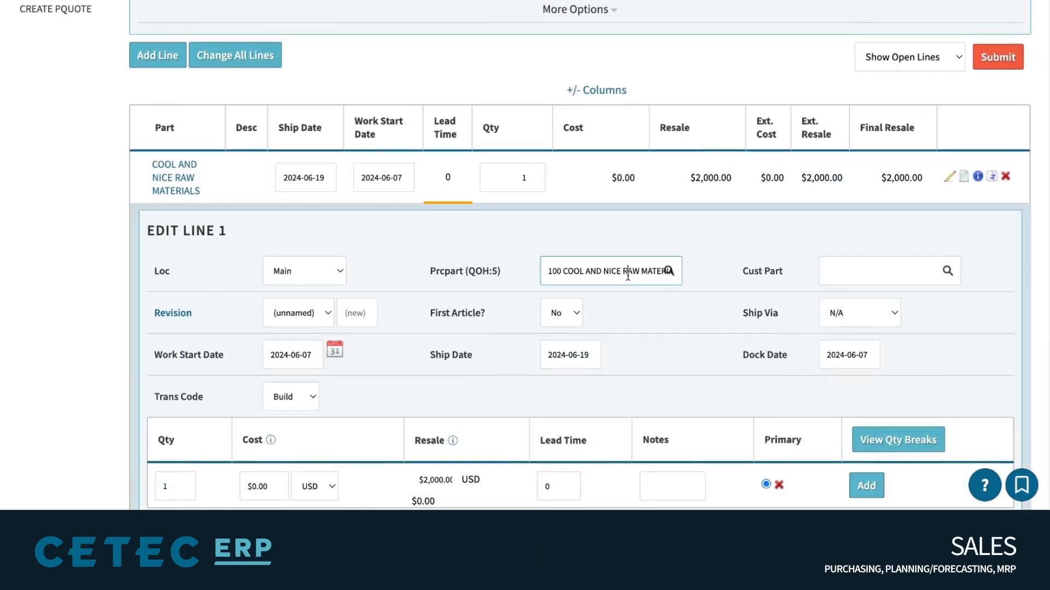
{"action": "type", "text": "BOM 64T22G01"}
{"action": "left_click", "coordinate": [621, 296]}
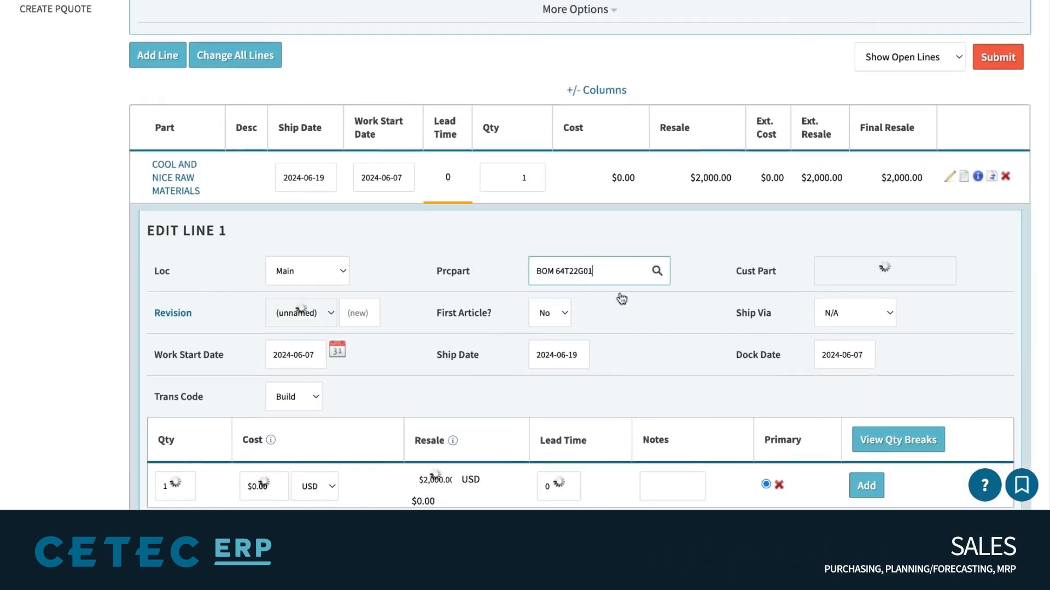
{"action": "scroll", "coordinate": [691, 273], "scroll_direction": "down", "scroll_amount": 2}
{"action": "scroll", "coordinate": [691, 271], "scroll_direction": "down", "scroll_amount": 3}
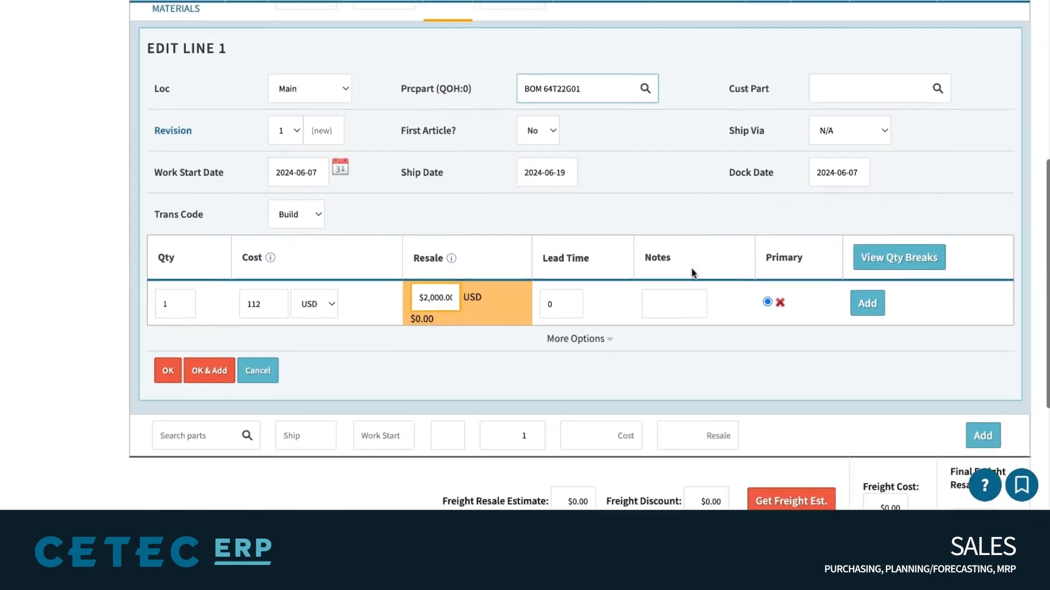
Load the line's build estimate and open the full build estimate for BOM 64T22G01
{"action": "left_click", "coordinate": [344, 169]}
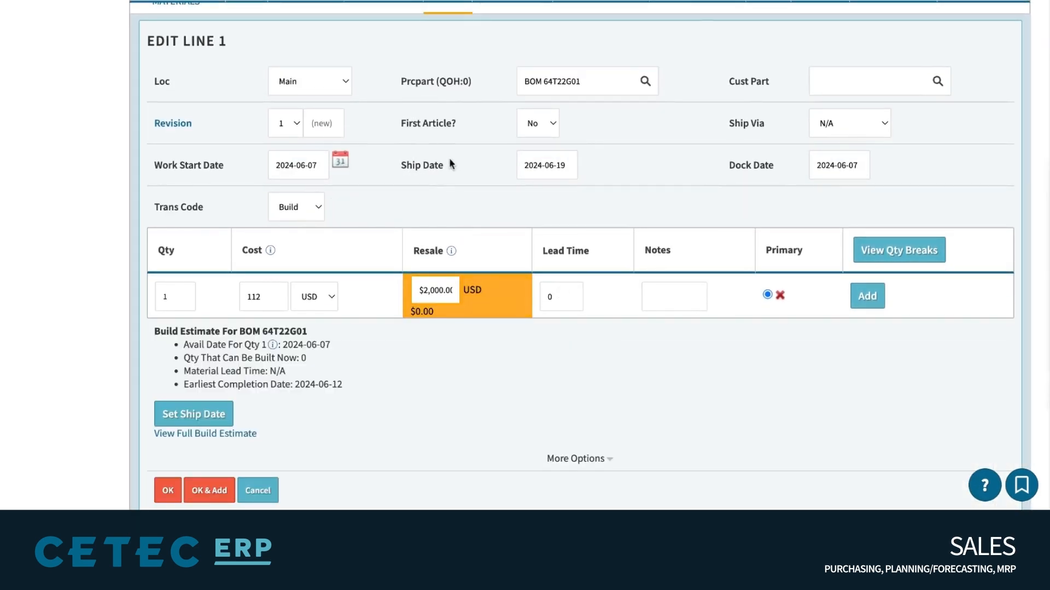
{"action": "scroll", "coordinate": [448, 158], "scroll_direction": "down", "scroll_amount": 1}
{"action": "left_click_drag", "start_coordinate": [364, 314], "coordinate": [155, 258]}
{"action": "left_click", "coordinate": [237, 281]}
{"action": "scroll", "coordinate": [236, 282], "scroll_direction": "down", "scroll_amount": 1}
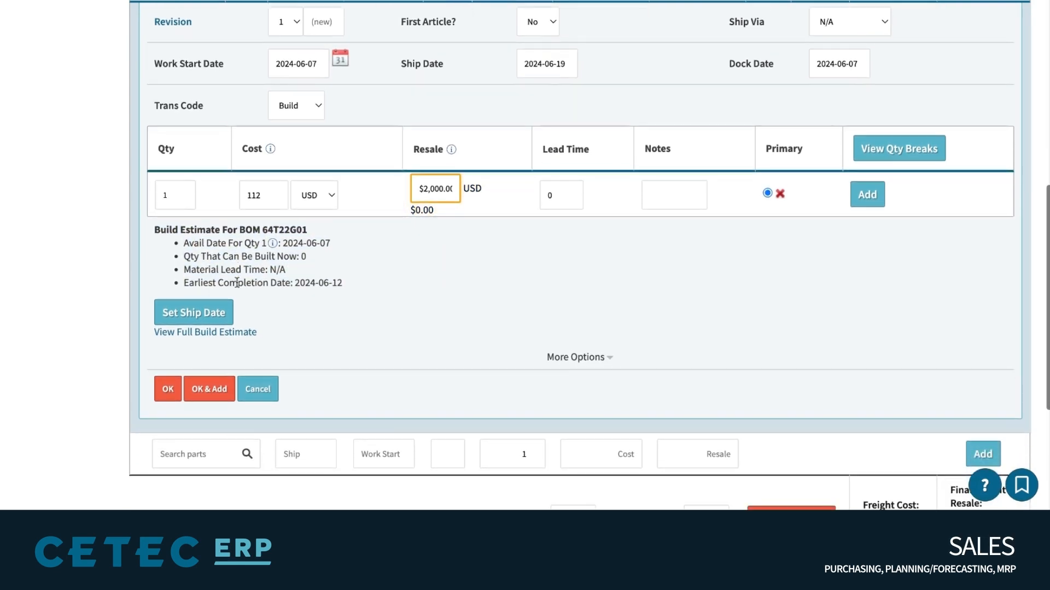
{"action": "left_click", "coordinate": [239, 332]}
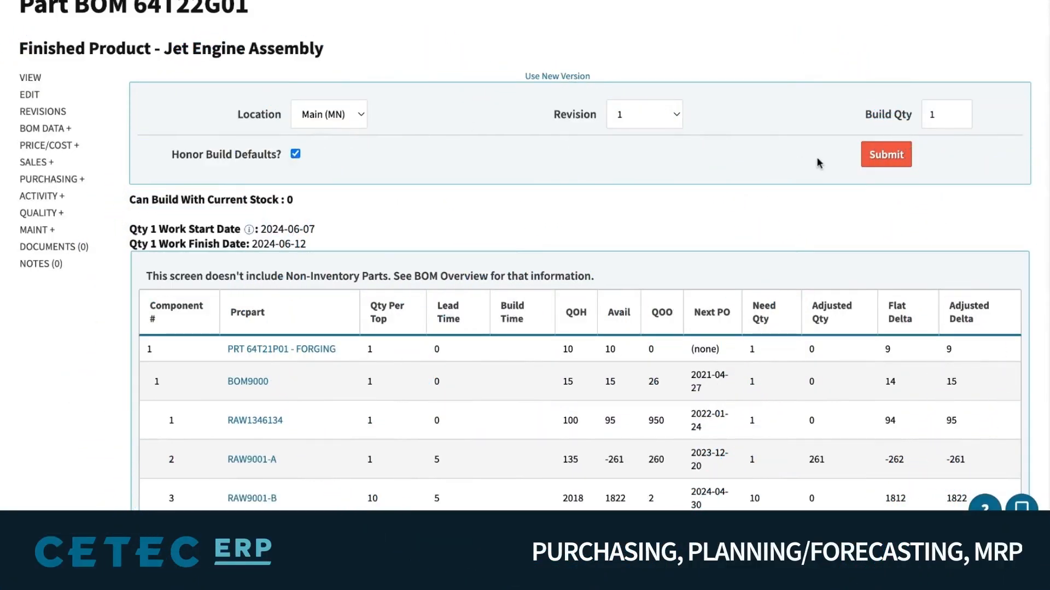
Recalculate the BOM 64T22G01 build estimate for a build quantity of 20
{"action": "double_click", "coordinate": [949, 114]}
{"action": "type", "text": "20"}
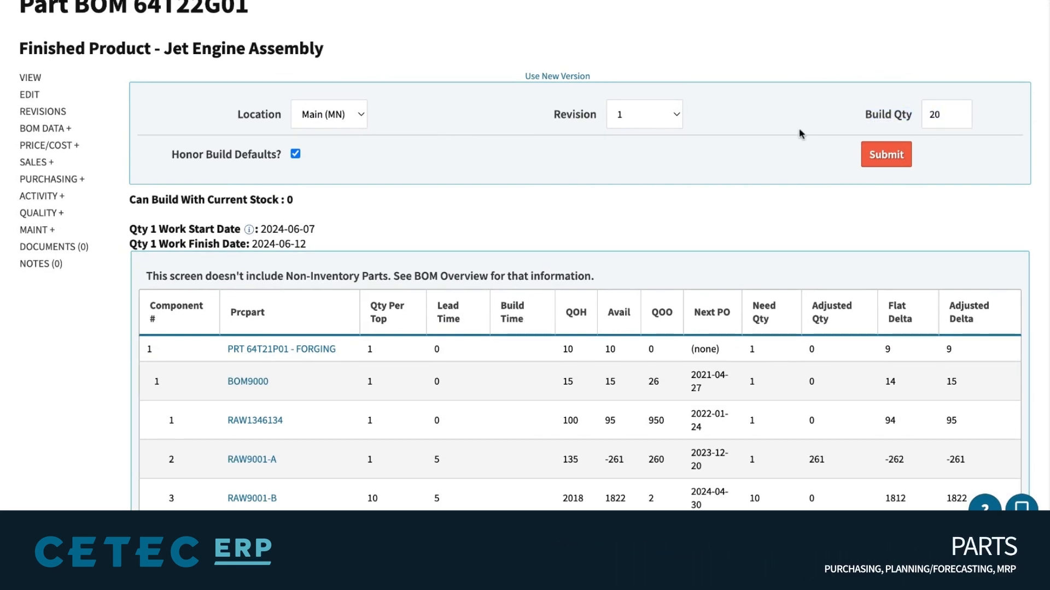
{"action": "left_click", "coordinate": [888, 158]}
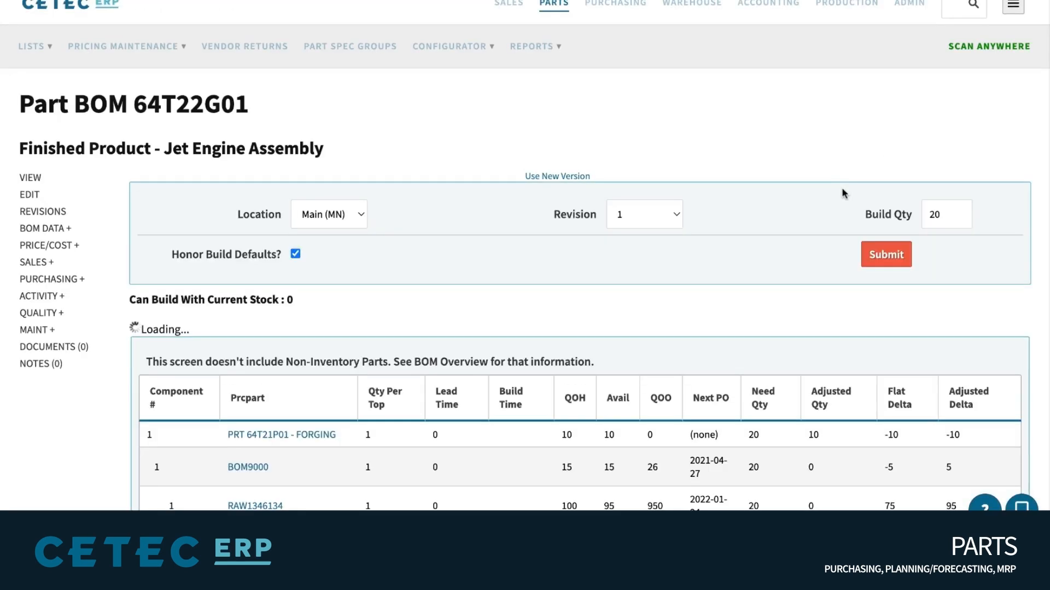
{"action": "scroll", "coordinate": [842, 188], "scroll_direction": "down", "scroll_amount": 2}
{"action": "scroll", "coordinate": [844, 193], "scroll_direction": "down", "scroll_amount": 3}
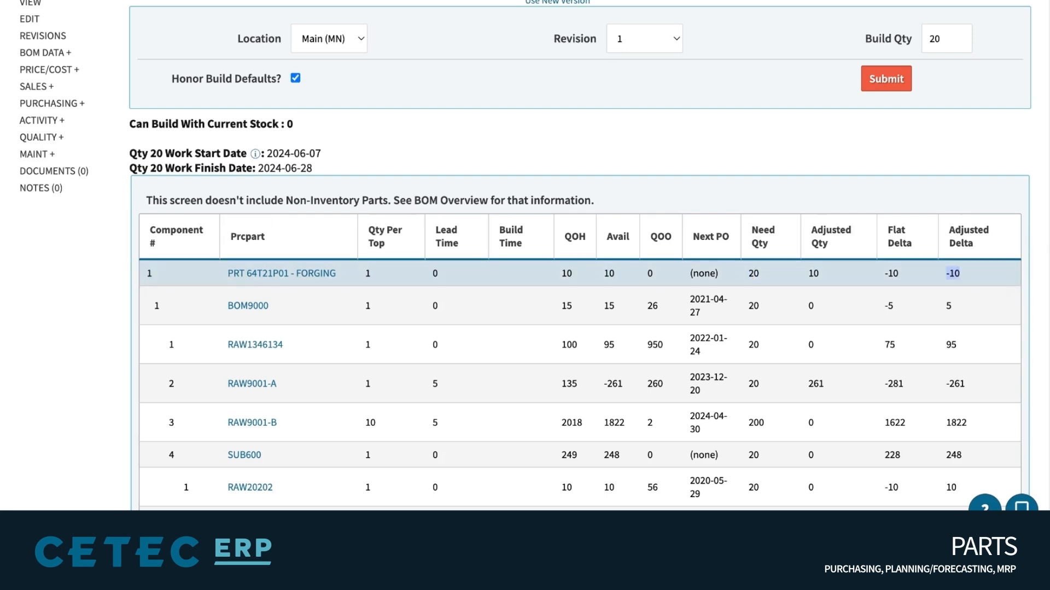
{"action": "scroll", "coordinate": [954, 273], "scroll_direction": "down", "scroll_amount": 1}
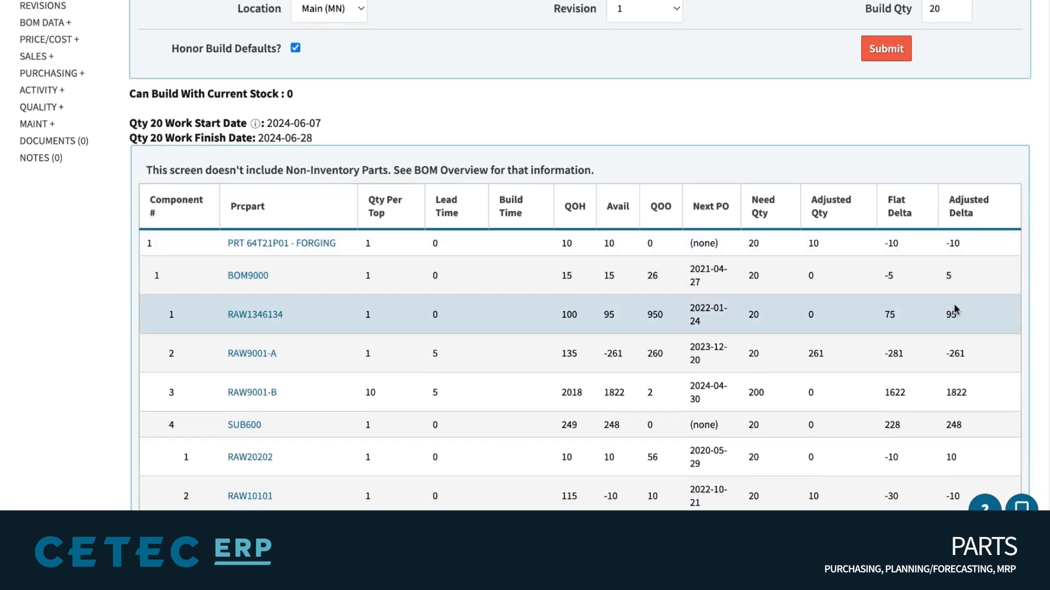
Review RAW9001-A's -271 delta and the 2024-06-18 work start, then open component BOM9000
{"action": "left_click_drag", "start_coordinate": [972, 354], "coordinate": [561, 354]}
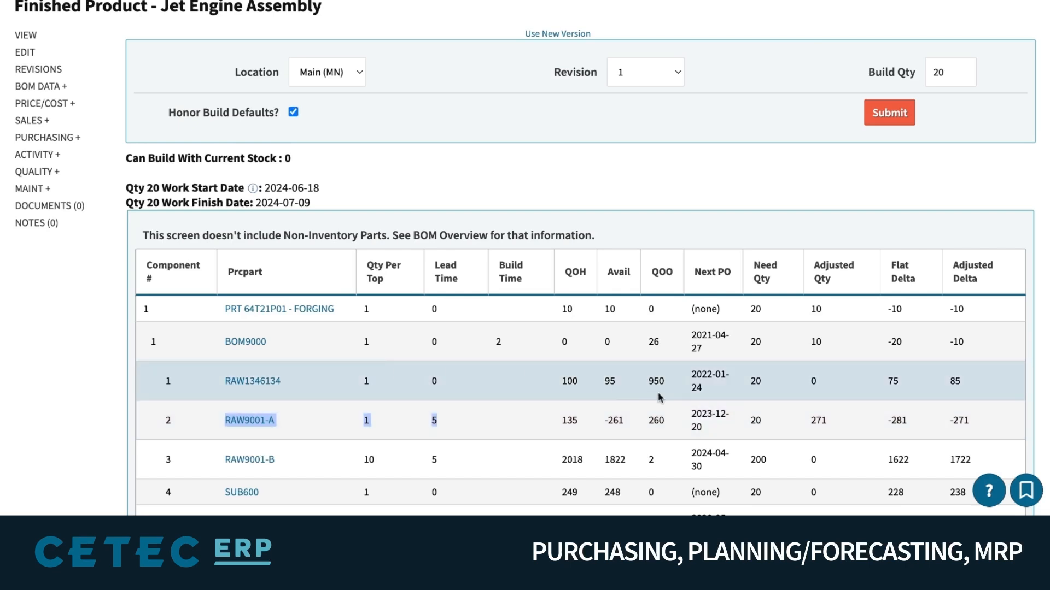
{"action": "left_click", "coordinate": [618, 420]}
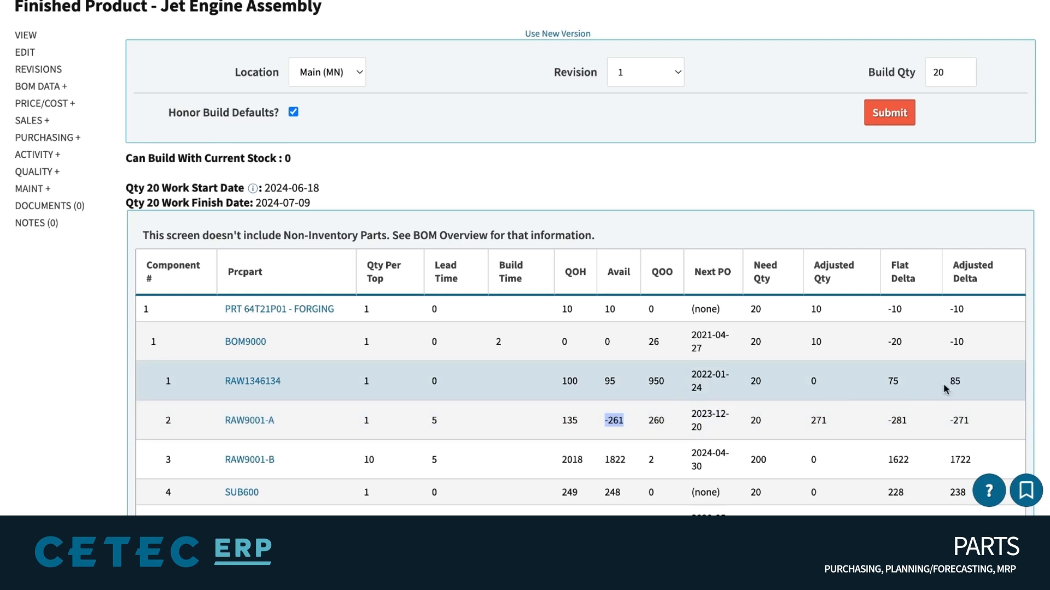
{"action": "left_click", "coordinate": [984, 418]}
{"action": "triple_click", "coordinate": [984, 419]}
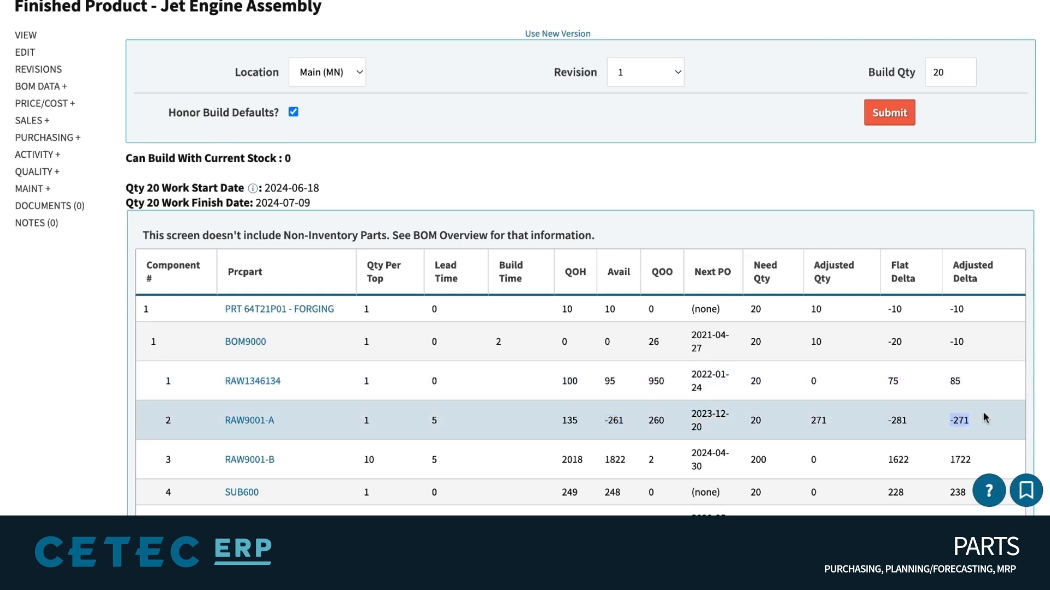
{"action": "double_click", "coordinate": [345, 190]}
{"action": "left_click_drag", "start_coordinate": [346, 194], "coordinate": [126, 188]}
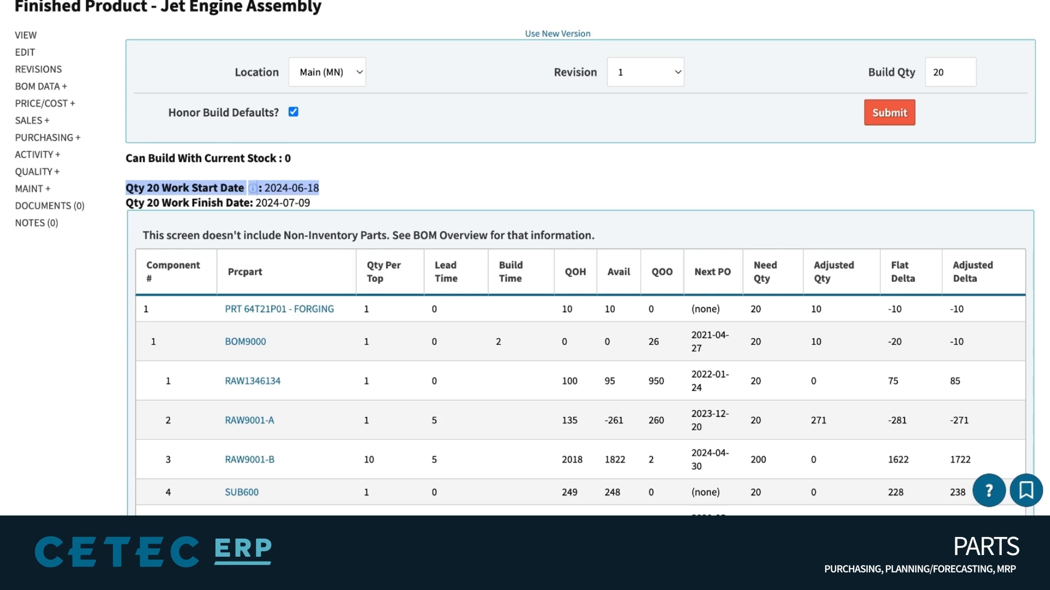
{"action": "left_click_drag", "start_coordinate": [281, 390], "coordinate": [151, 391]}
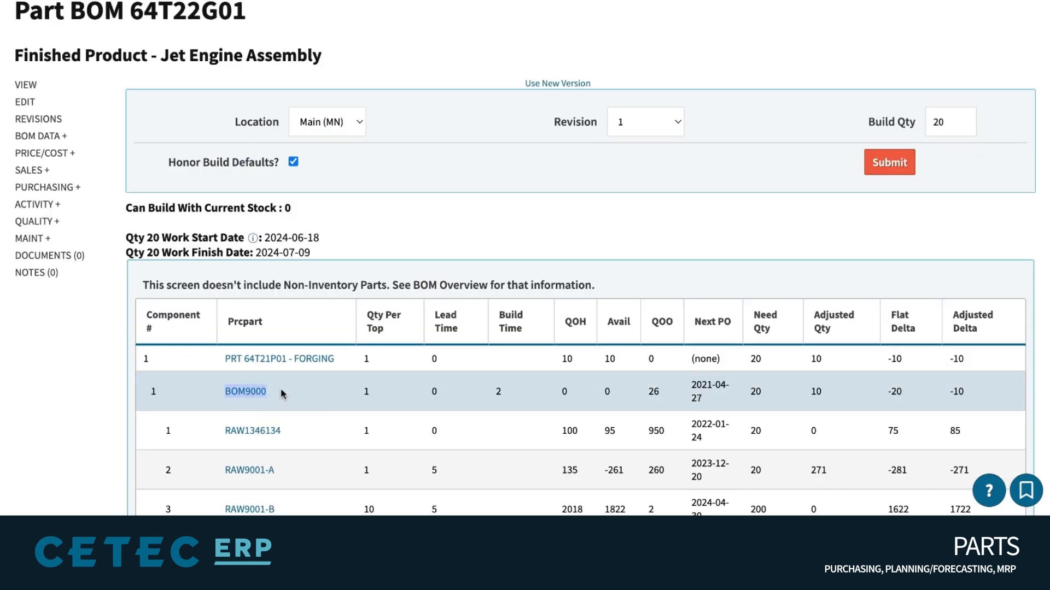
{"action": "mouse_move", "coordinate": [260, 394]}
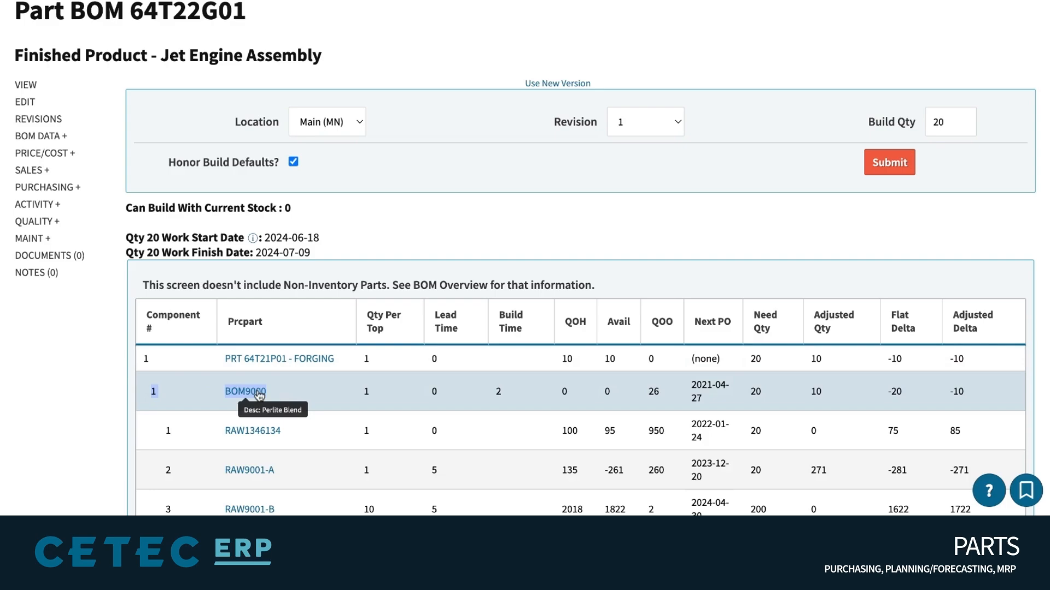
{"action": "left_click", "coordinate": [614, 395]}
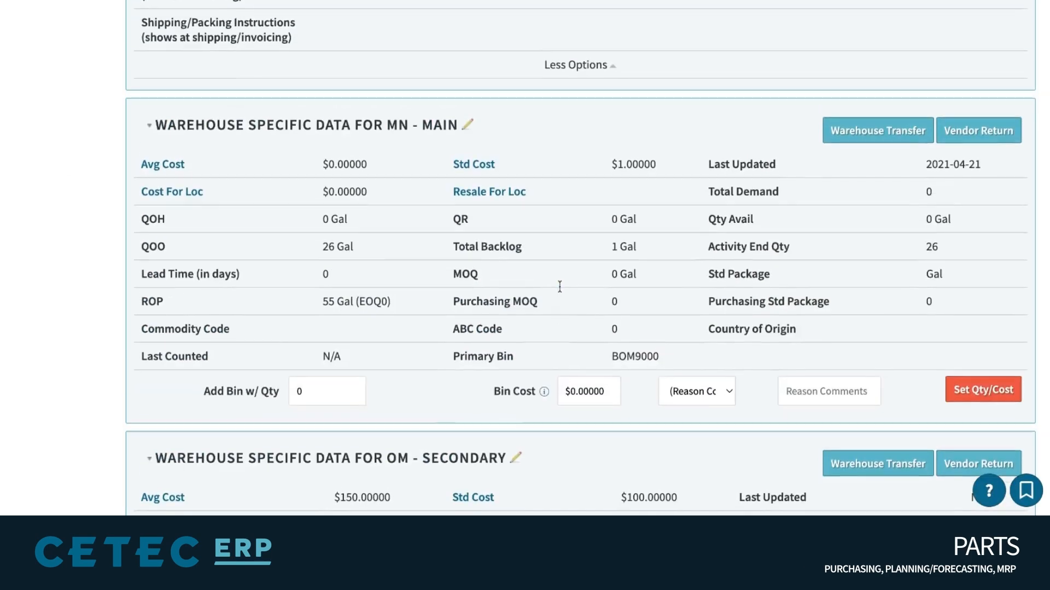
Add a BOM9000 bin in MN - Main with quantity 100, bin cost 1, reason Miscount, comment 'test'
{"action": "scroll", "coordinate": [558, 286], "scroll_direction": "up", "scroll_amount": 2}
{"action": "scroll", "coordinate": [384, 337], "scroll_direction": "down", "scroll_amount": 3}
{"action": "left_click", "coordinate": [300, 365]}
{"action": "type", "text": "100"}
{"action": "left_click", "coordinate": [583, 357]}
{"action": "double_click", "coordinate": [607, 361]}
{"action": "type", "text": "1"}
{"action": "left_click", "coordinate": [675, 367]}
{"action": "left_click", "coordinate": [678, 378]}
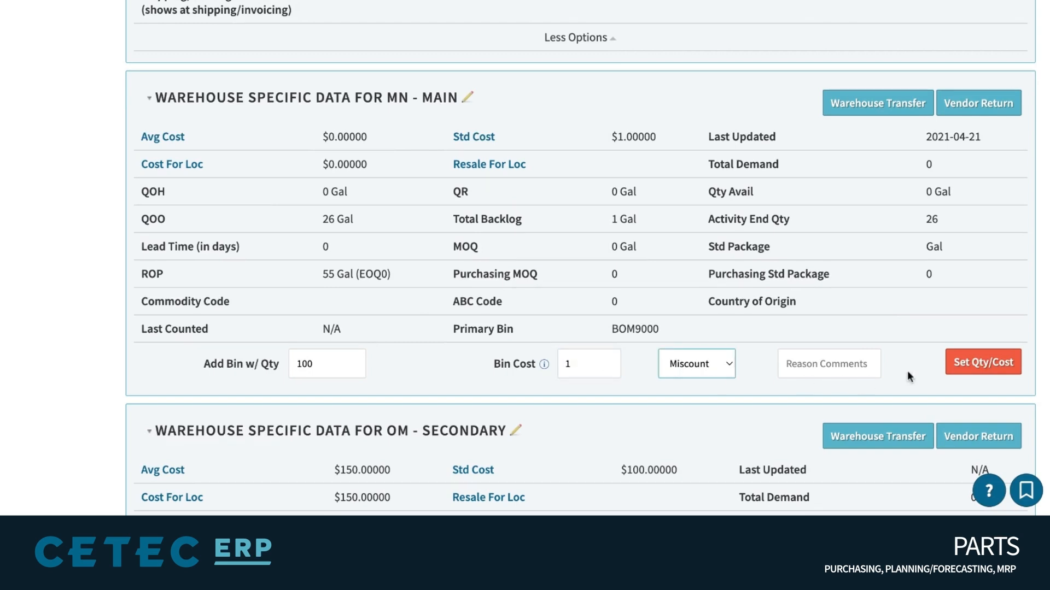
{"action": "left_click", "coordinate": [853, 362]}
{"action": "type", "text": "test"}
{"action": "left_click", "coordinate": [968, 359]}
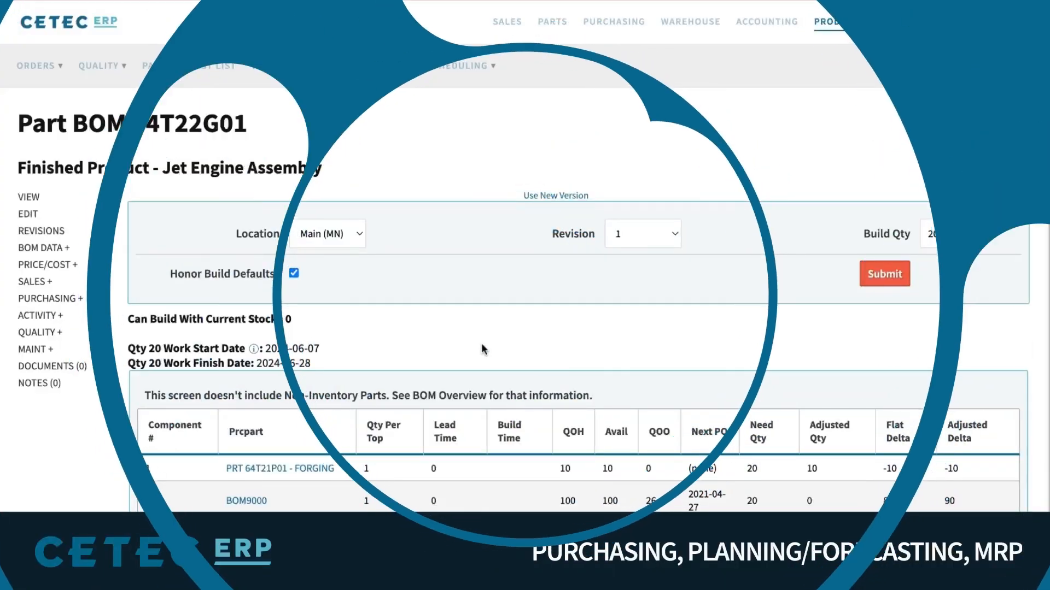
Confirm the Qty 20 estimate now starts 2024-06-07 and finishes 2024-06-28
{"action": "scroll", "coordinate": [480, 345], "scroll_direction": "down", "scroll_amount": 1}
{"action": "scroll", "coordinate": [480, 346], "scroll_direction": "down", "scroll_amount": 2}
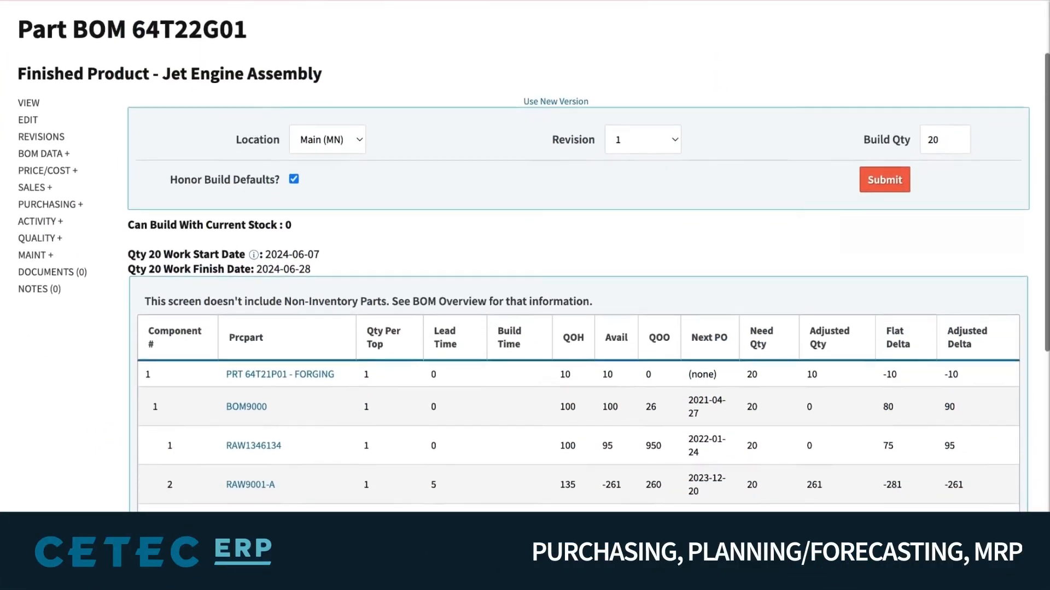
{"action": "triple_click", "coordinate": [345, 252]}
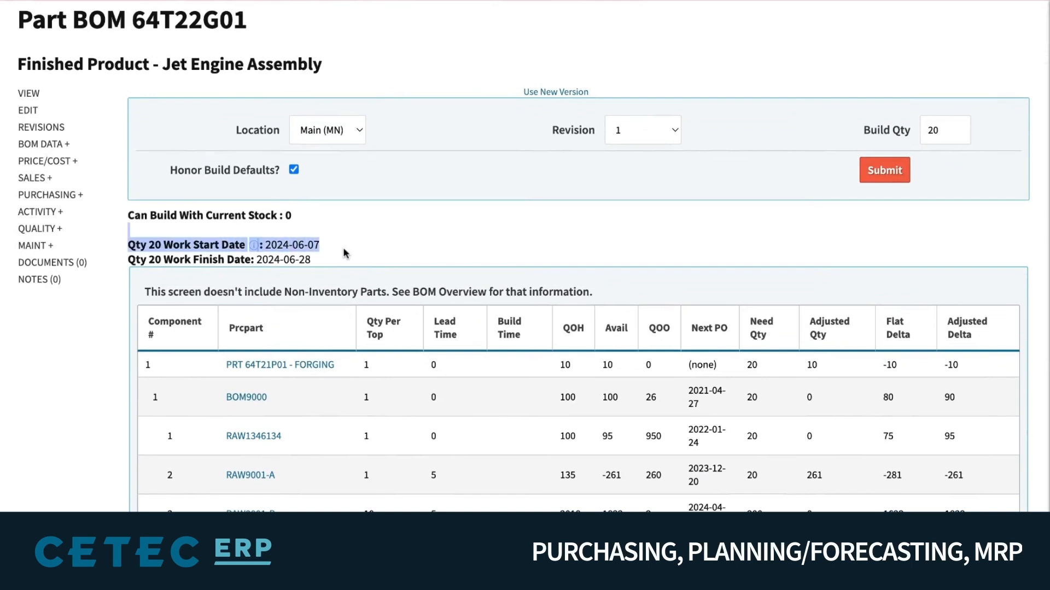
{"action": "triple_click", "coordinate": [189, 260]}
{"action": "triple_click", "coordinate": [257, 257]}
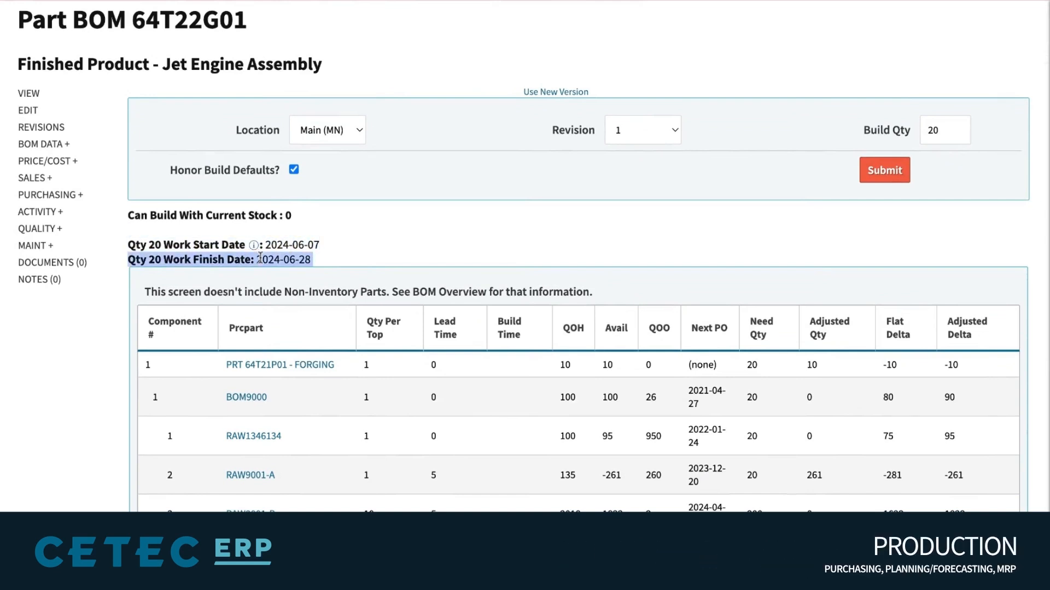
{"action": "left_click", "coordinate": [390, 236]}
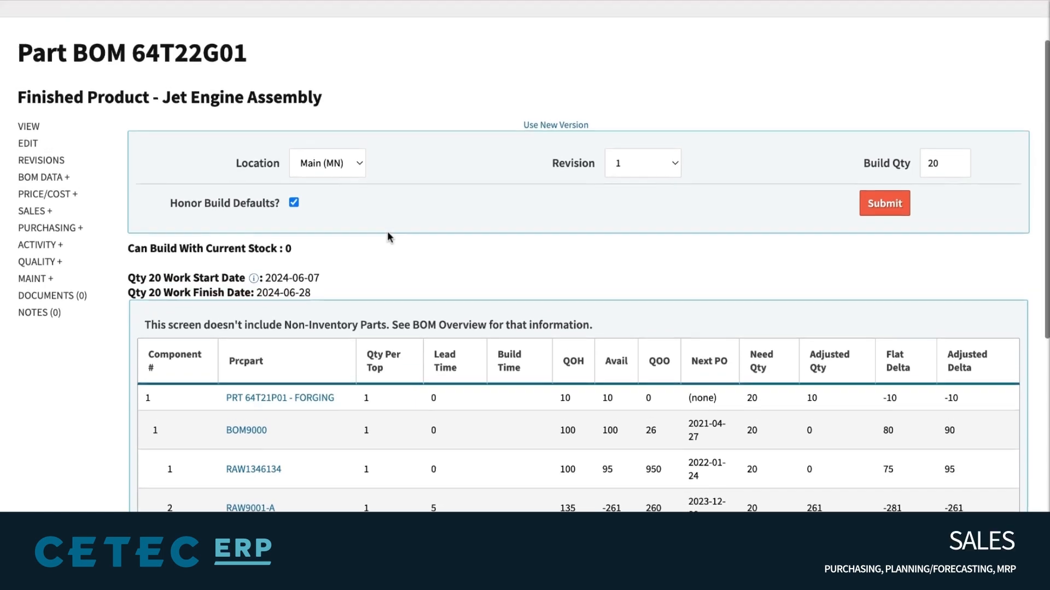
{"action": "scroll", "coordinate": [390, 237], "scroll_direction": "up", "scroll_amount": 2}
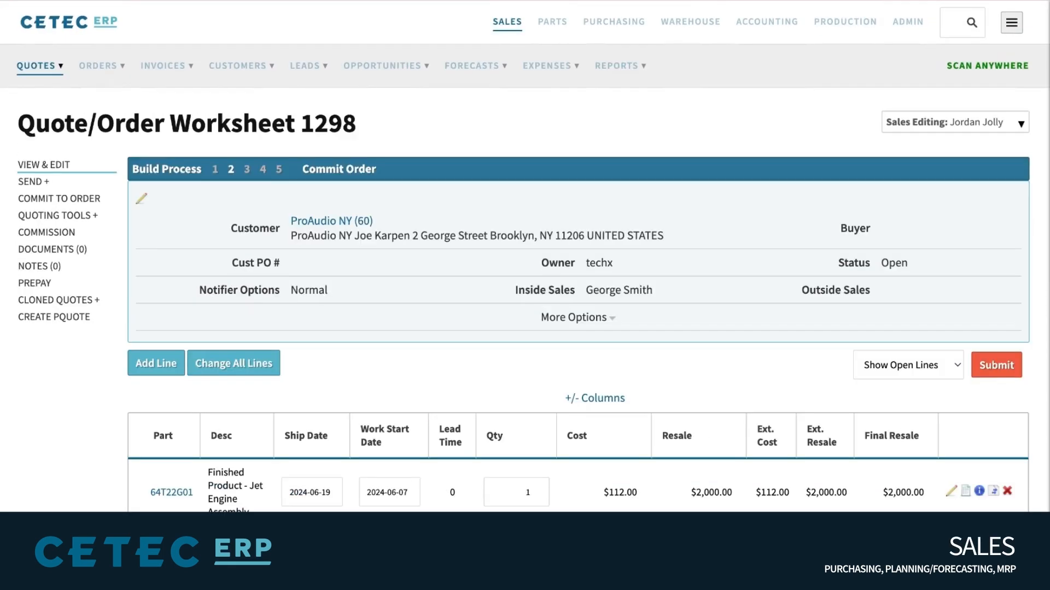
Change the 64T22G01 line's quantity on worksheet 1298 to 20
{"action": "scroll", "coordinate": [230, 372], "scroll_direction": "down", "scroll_amount": 3}
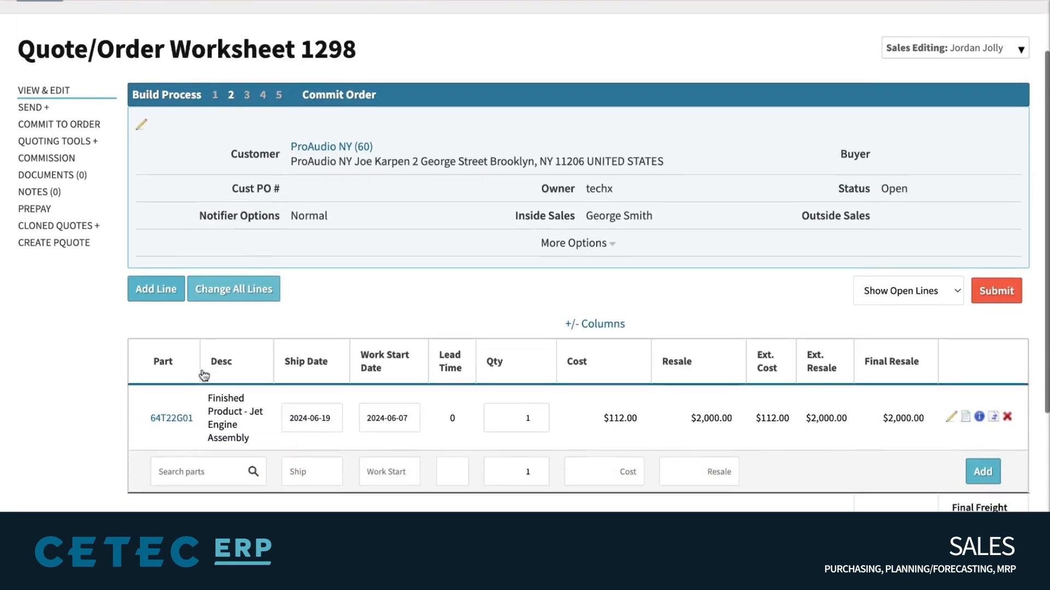
{"action": "left_click", "coordinate": [502, 343]}
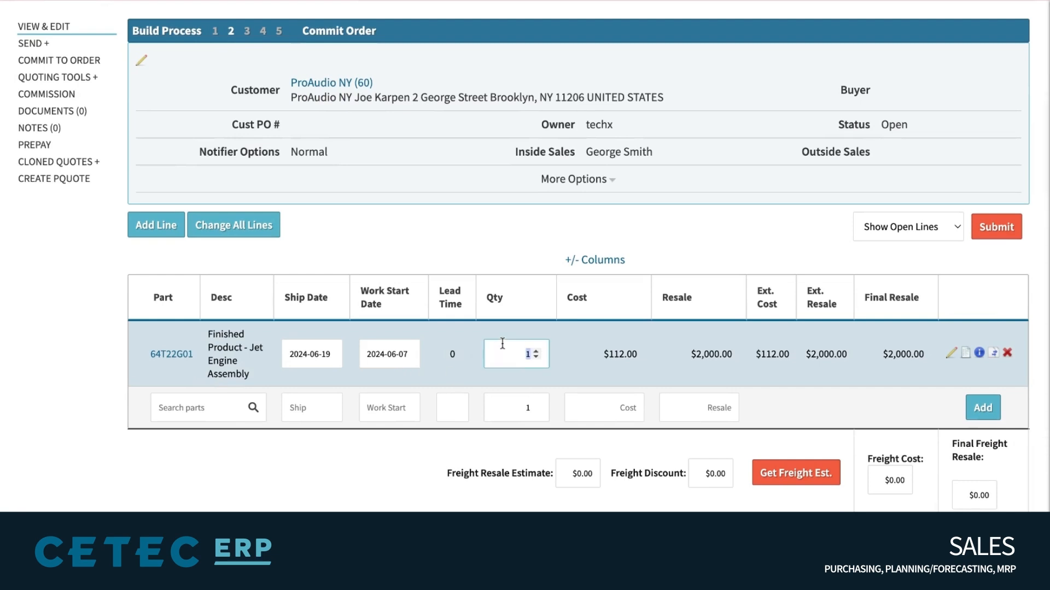
{"action": "type", "text": "20"}
{"action": "key", "text": "Tab"}
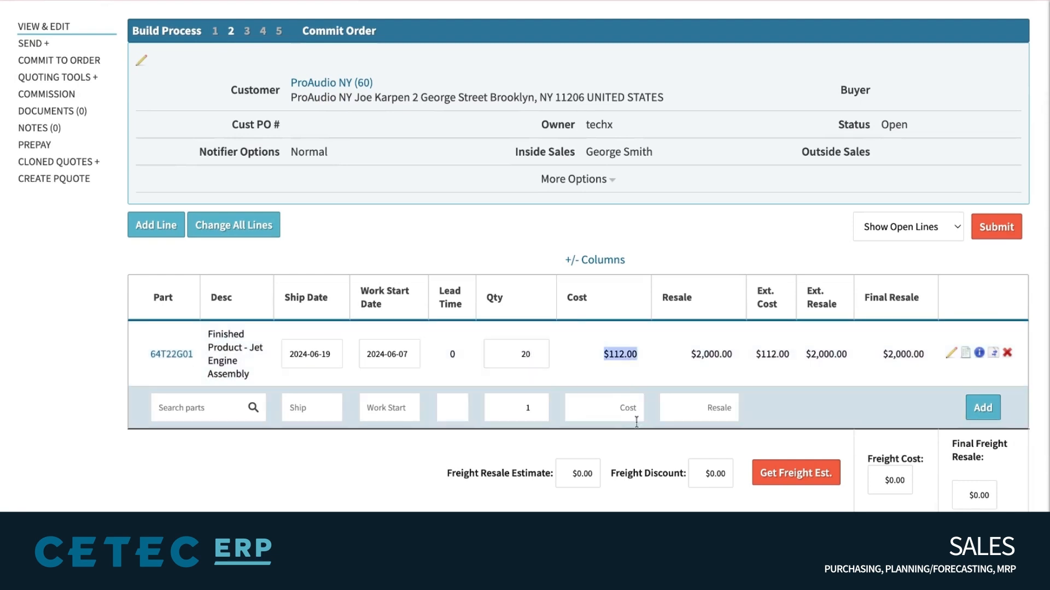
{"action": "triple_click", "coordinate": [254, 375]}
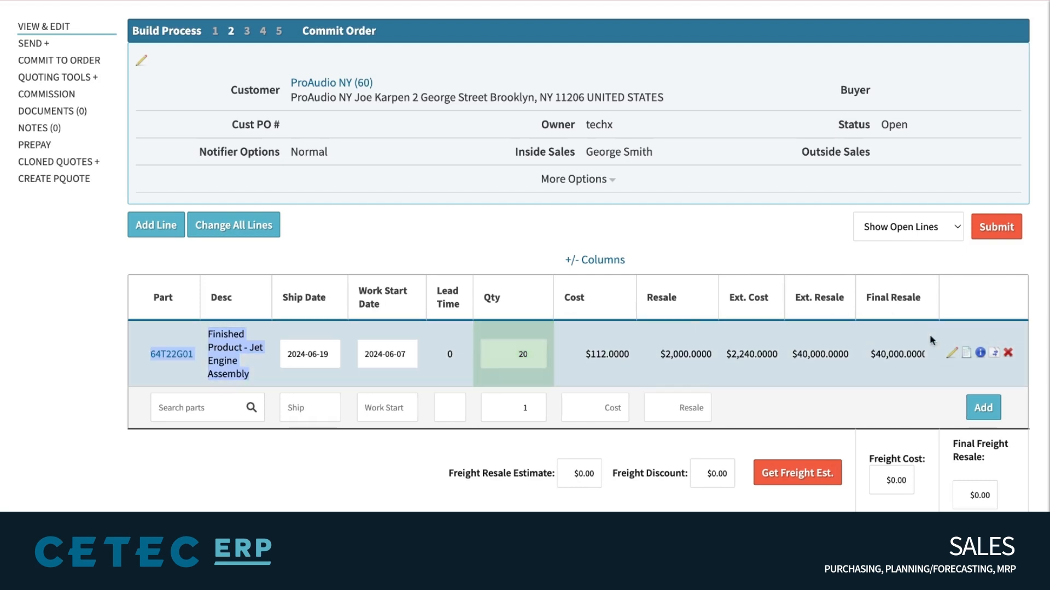
Open line 1's edit form and show its build estimate
{"action": "left_click", "coordinate": [952, 353]}
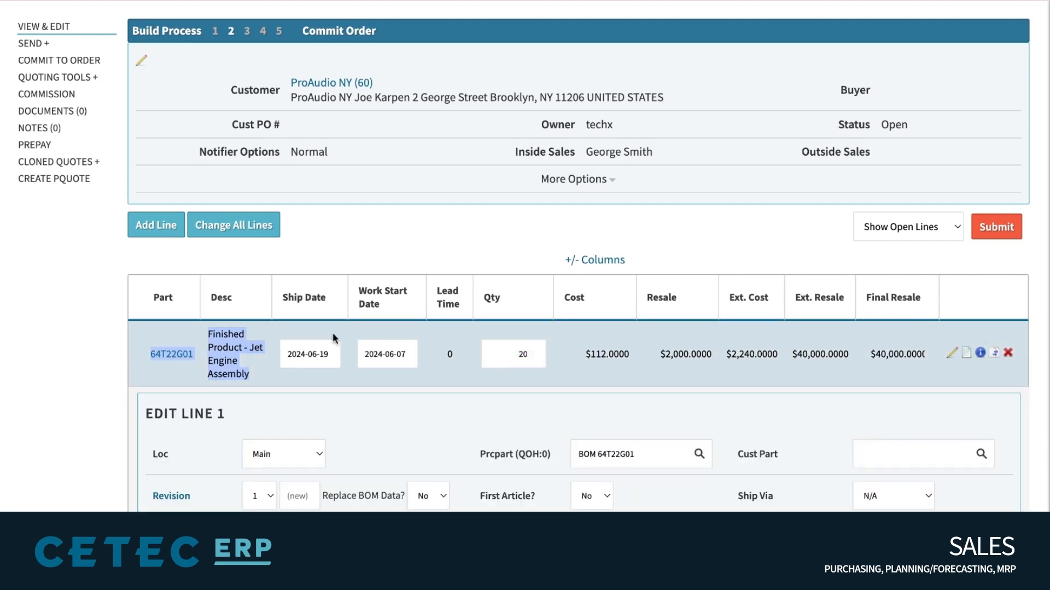
{"action": "scroll", "coordinate": [334, 335], "scroll_direction": "down", "scroll_amount": 1}
{"action": "scroll", "coordinate": [332, 332], "scroll_direction": "down", "scroll_amount": 4}
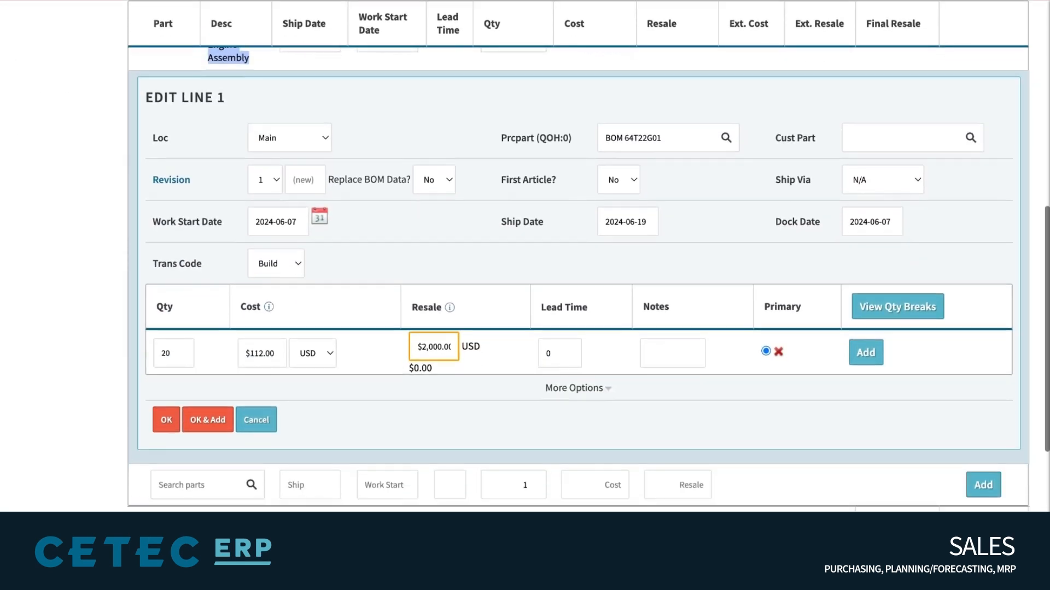
{"action": "triple_click", "coordinate": [182, 219]}
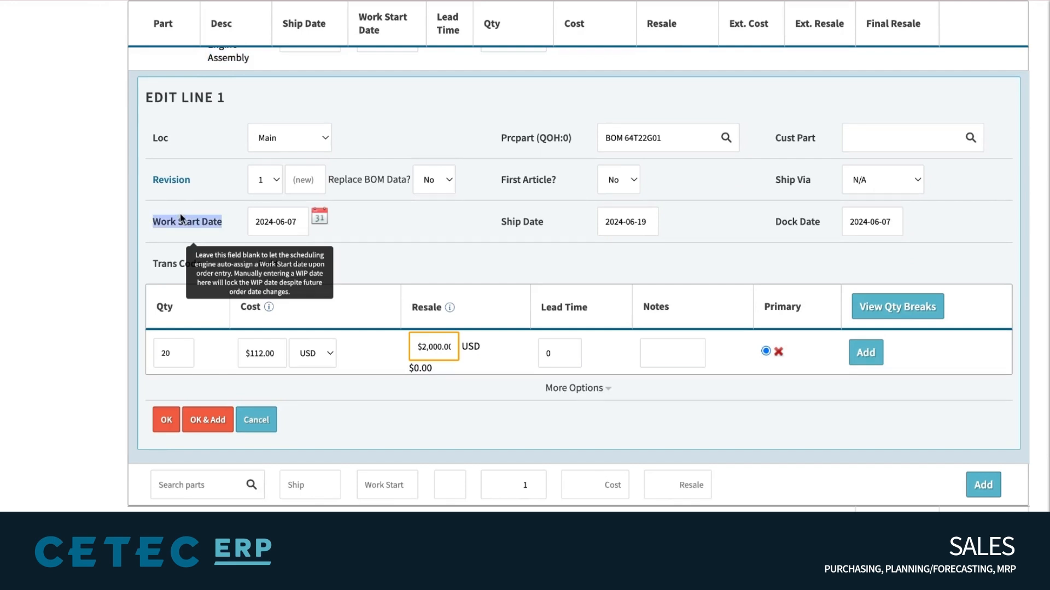
{"action": "left_click", "coordinate": [321, 220]}
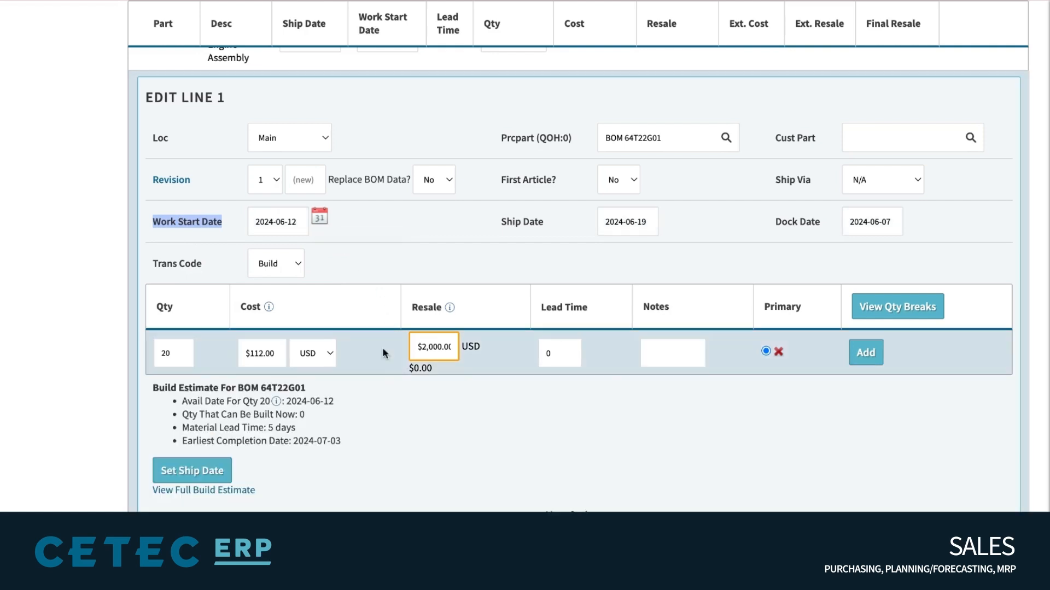
{"action": "left_click_drag", "start_coordinate": [353, 444], "coordinate": [153, 388]}
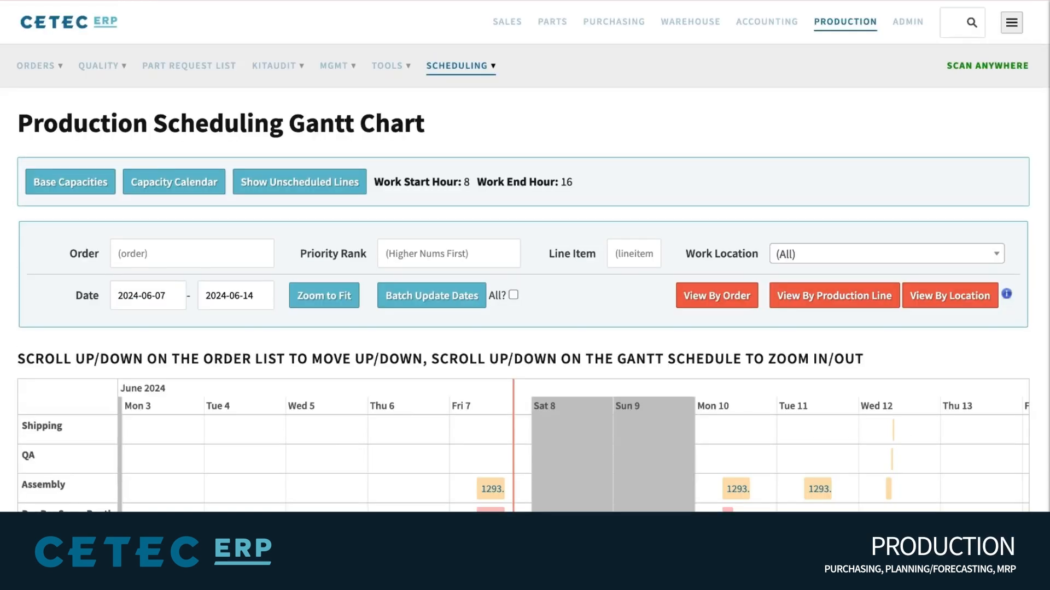
Scroll the Production Scheduling Gantt chart to view early to mid June 2024 across work centres
{"action": "scroll", "coordinate": [545, 425], "scroll_direction": "down", "scroll_amount": 3}
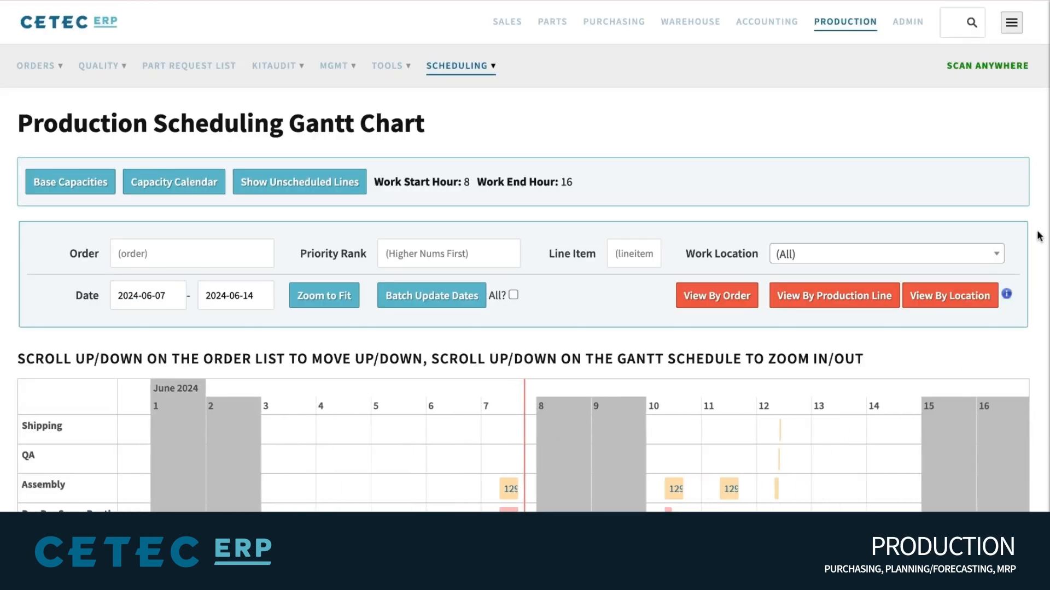
{"action": "scroll", "coordinate": [1038, 235], "scroll_direction": "down", "scroll_amount": 5}
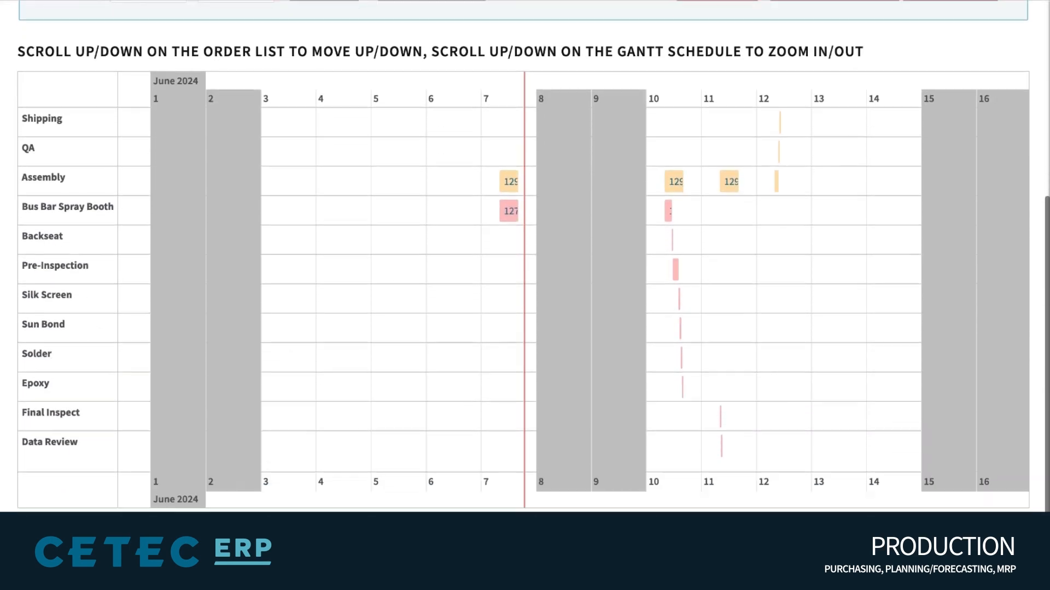
{"action": "scroll", "coordinate": [607, 281], "scroll_direction": "down", "scroll_amount": 2}
{"action": "scroll", "coordinate": [614, 403], "scroll_direction": "up", "scroll_amount": 3}
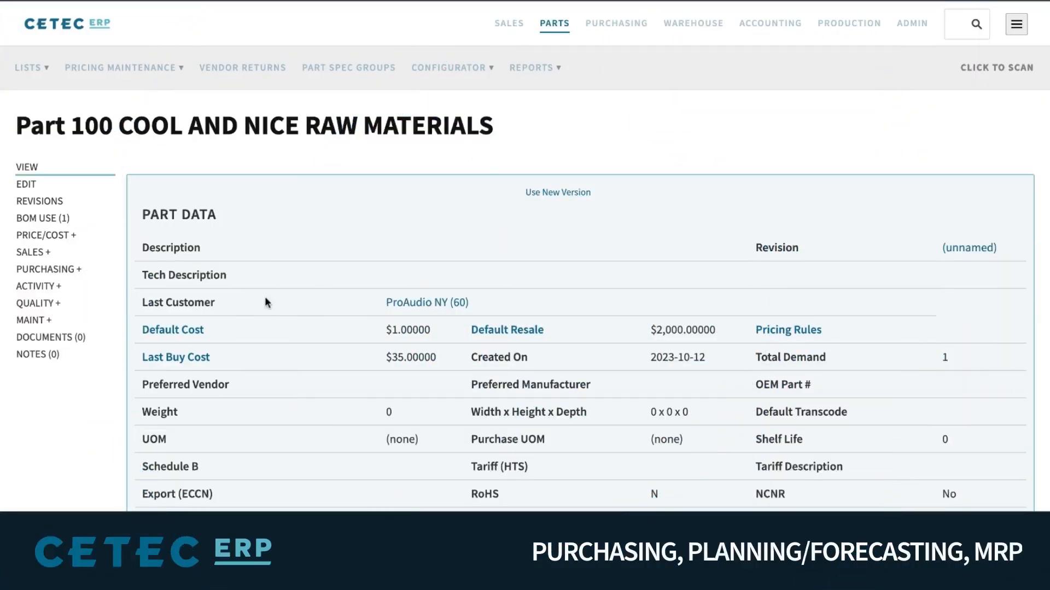
Open the Waterfall for part 100 COOL AND NICE RAW MATERIALS from its ACTIVITY menu
{"action": "left_click", "coordinate": [52, 287]}
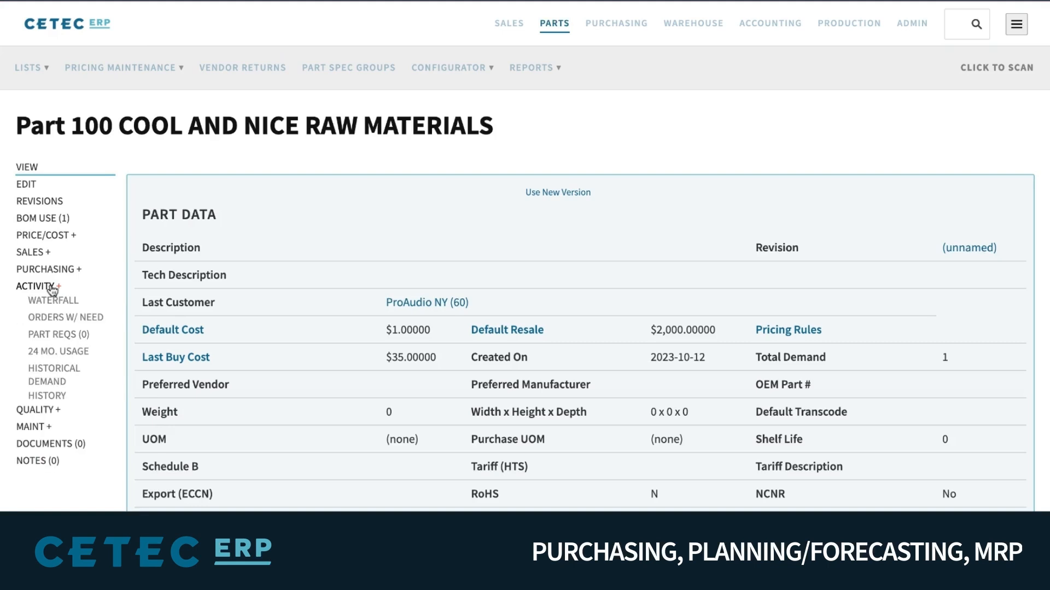
{"action": "double_click", "coordinate": [91, 301]}
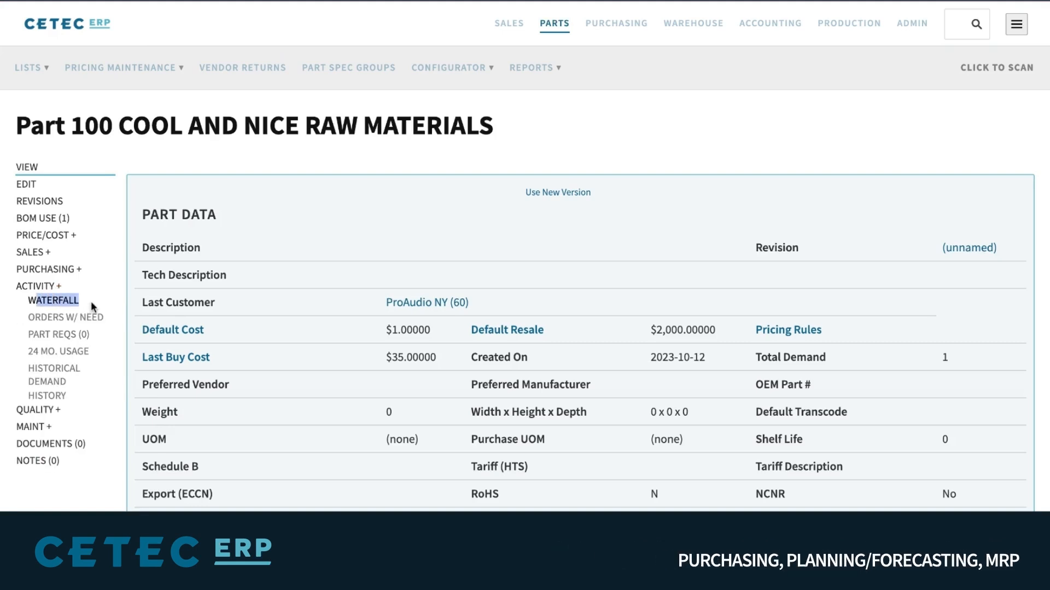
{"action": "left_click", "coordinate": [52, 302]}
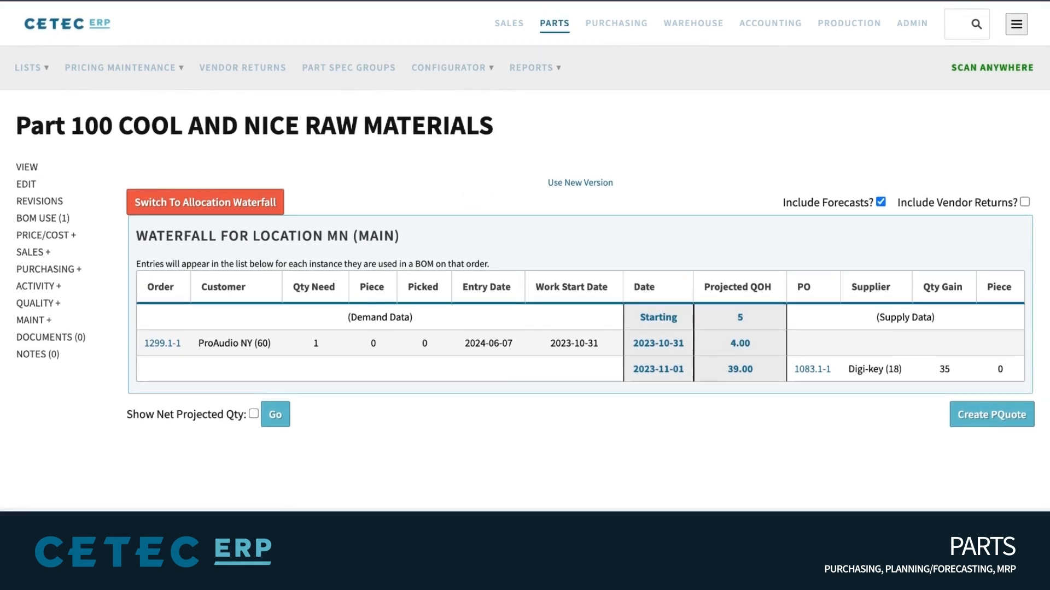
Review the MN (Main) waterfall's supply columns and the Digi-key purchase order's supply figures
{"action": "triple_click", "coordinate": [191, 233]}
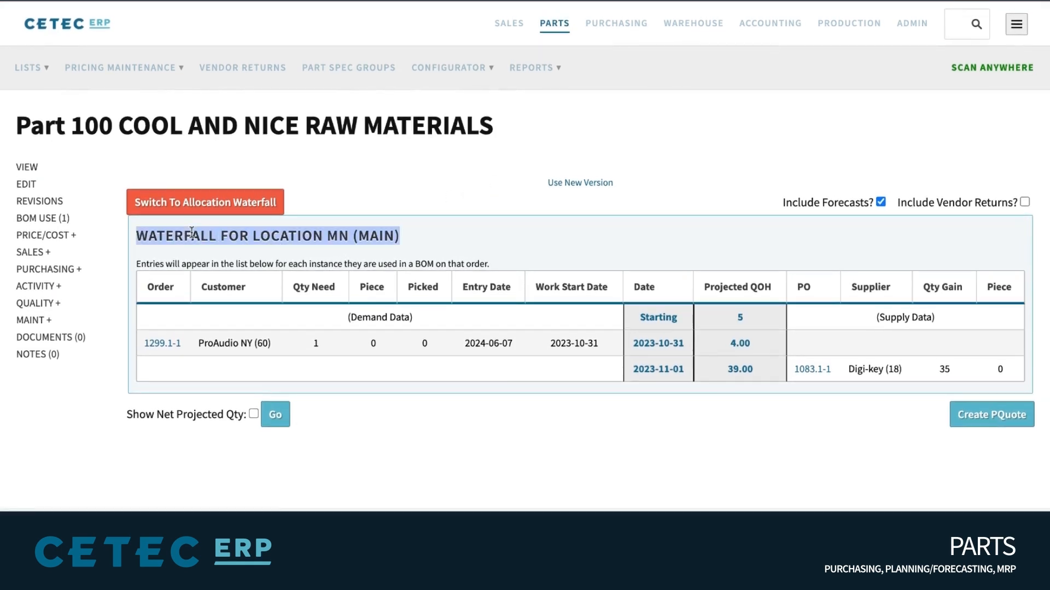
{"action": "left_click", "coordinate": [191, 233]}
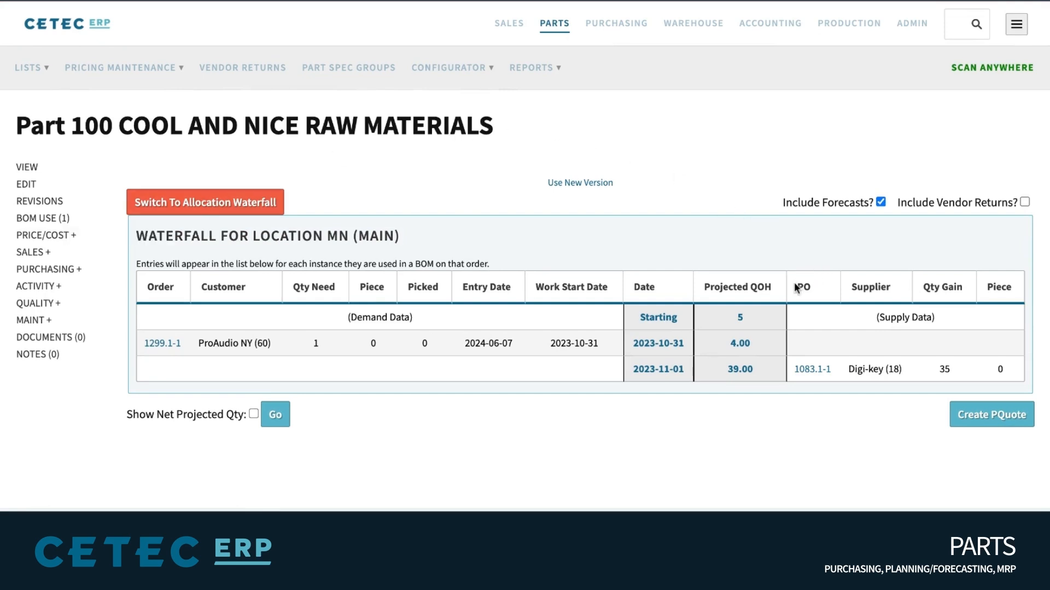
{"action": "left_click_drag", "start_coordinate": [795, 288], "coordinate": [1013, 288]}
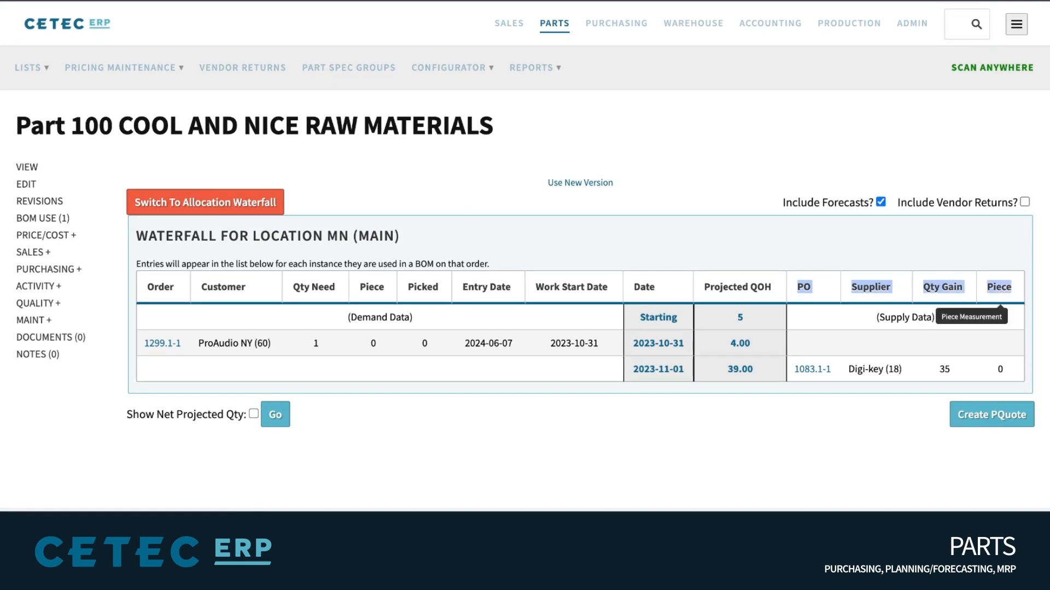
{"action": "triple_click", "coordinate": [900, 315]}
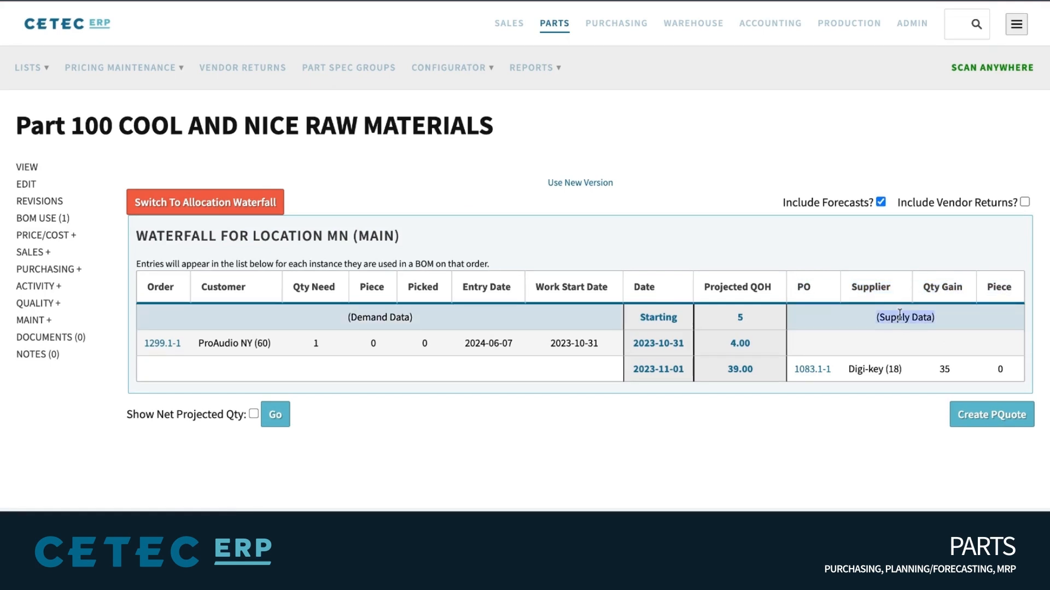
{"action": "mouse_move", "coordinate": [892, 365]}
{"action": "left_mouse_down"}
{"action": "mouse_move", "coordinate": [1011, 371]}
{"action": "mouse_move", "coordinate": [804, 370]}
{"action": "left_mouse_up"}
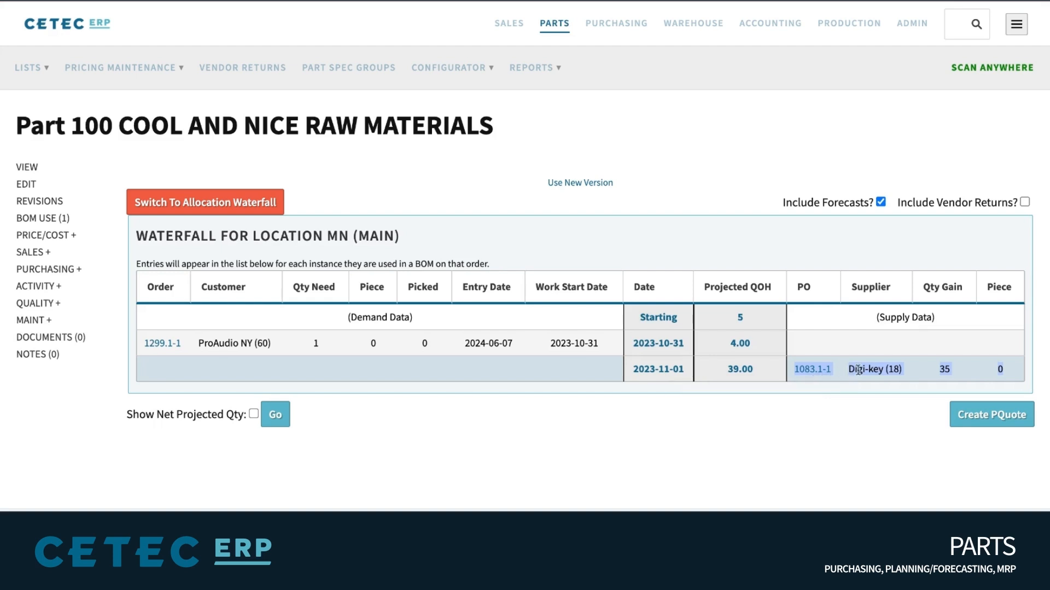
{"action": "left_click", "coordinate": [842, 415]}
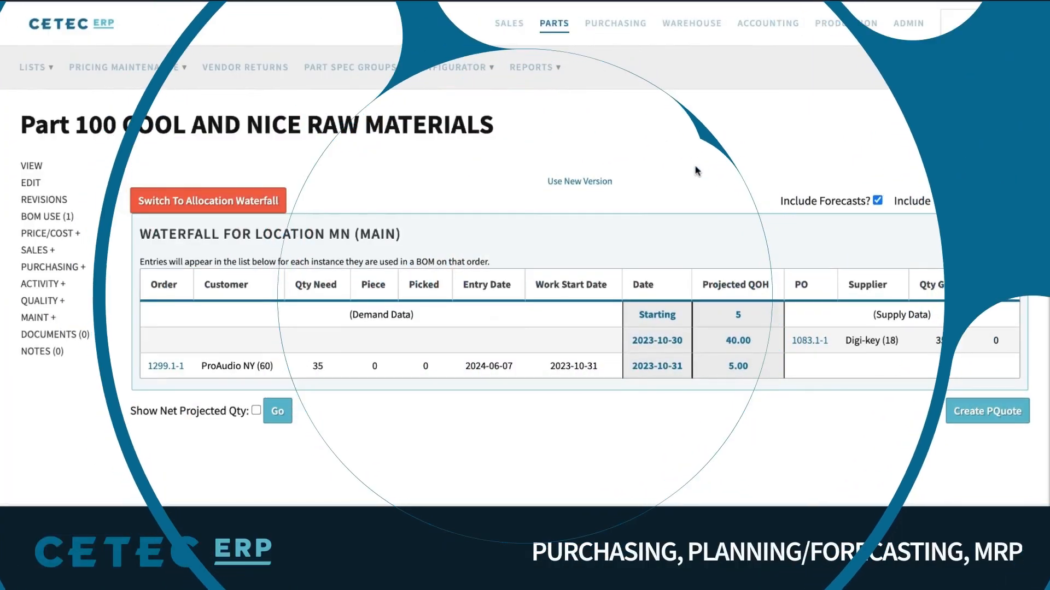
{"action": "triple_click", "coordinate": [774, 288]}
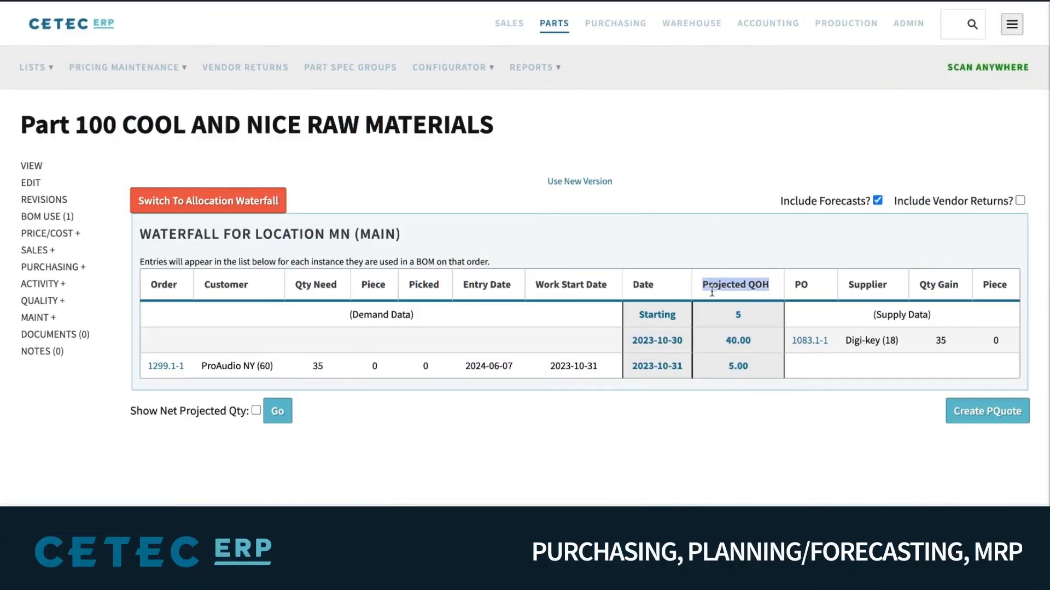
{"action": "double_click", "coordinate": [657, 311]}
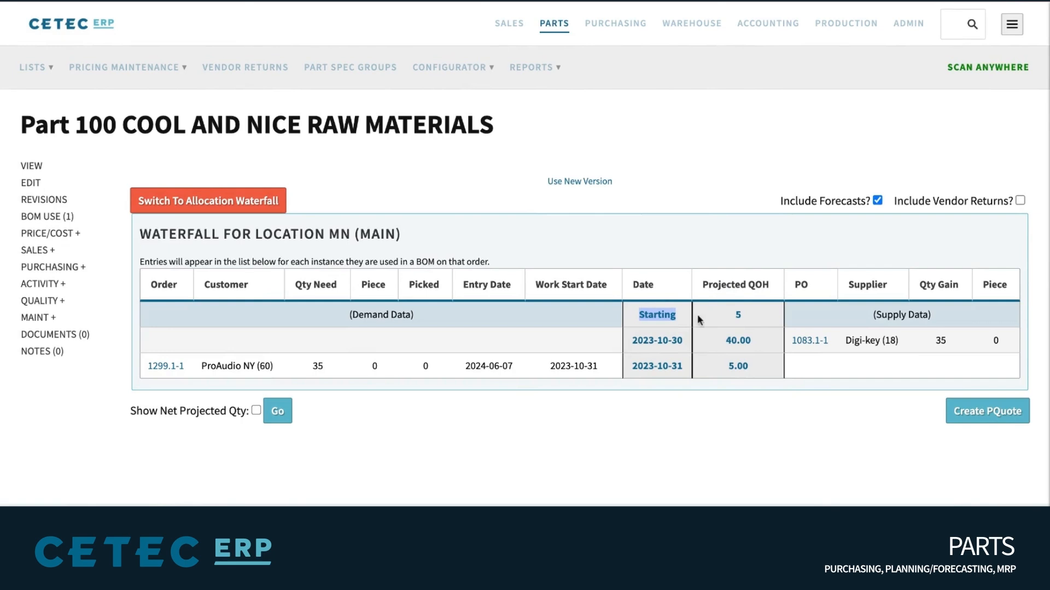
{"action": "double_click", "coordinate": [737, 314]}
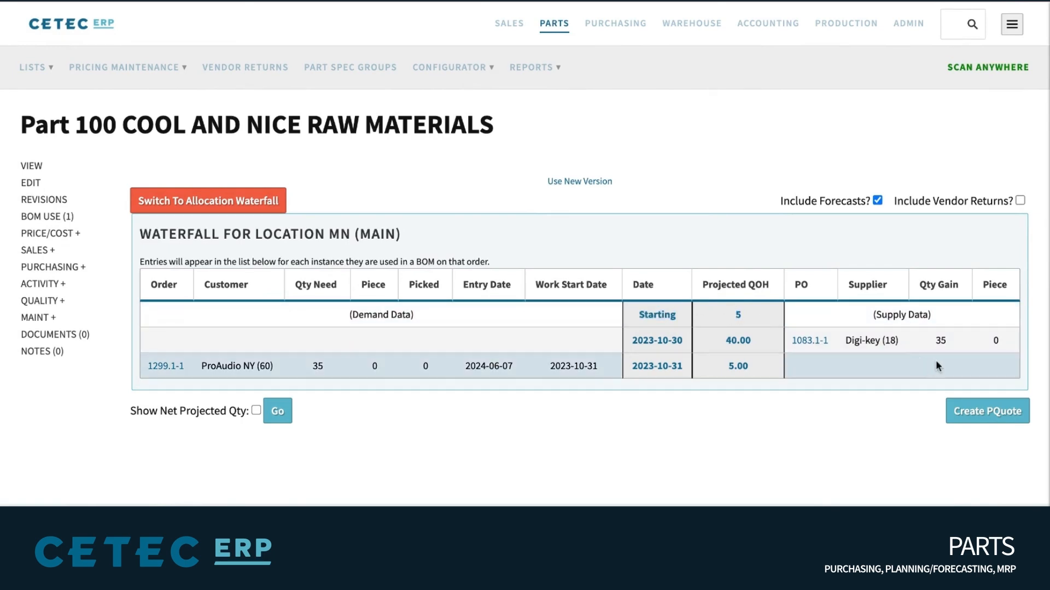
{"action": "triple_click", "coordinate": [926, 317]}
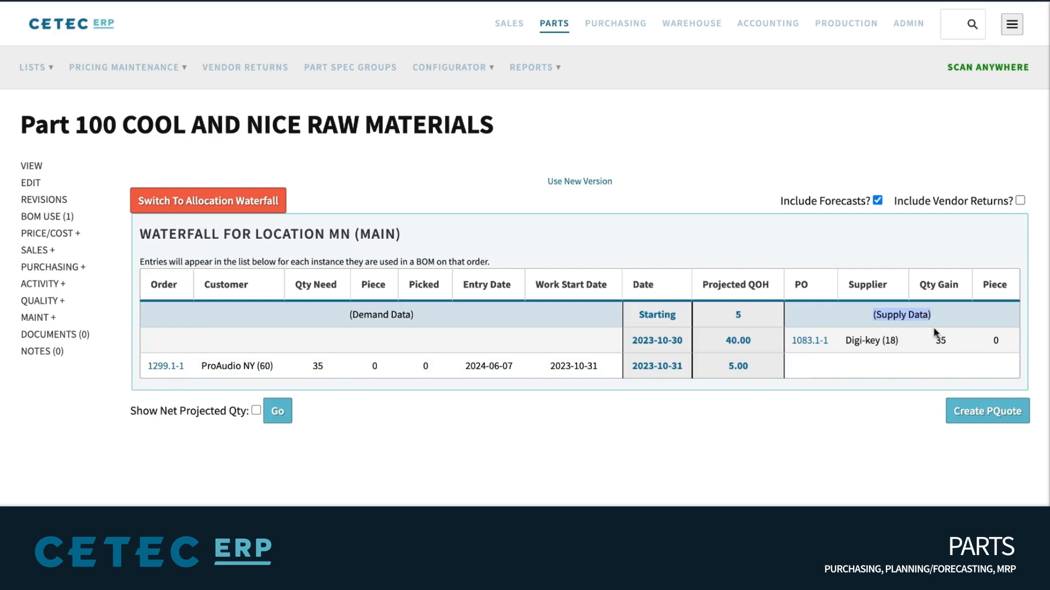
{"action": "double_click", "coordinate": [945, 343]}
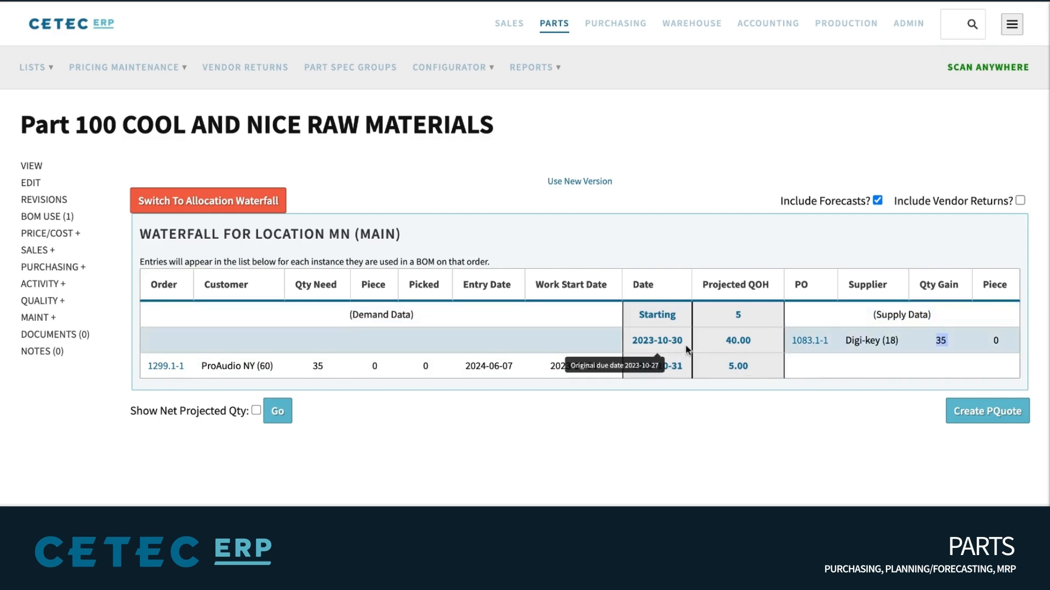
{"action": "double_click", "coordinate": [669, 340]}
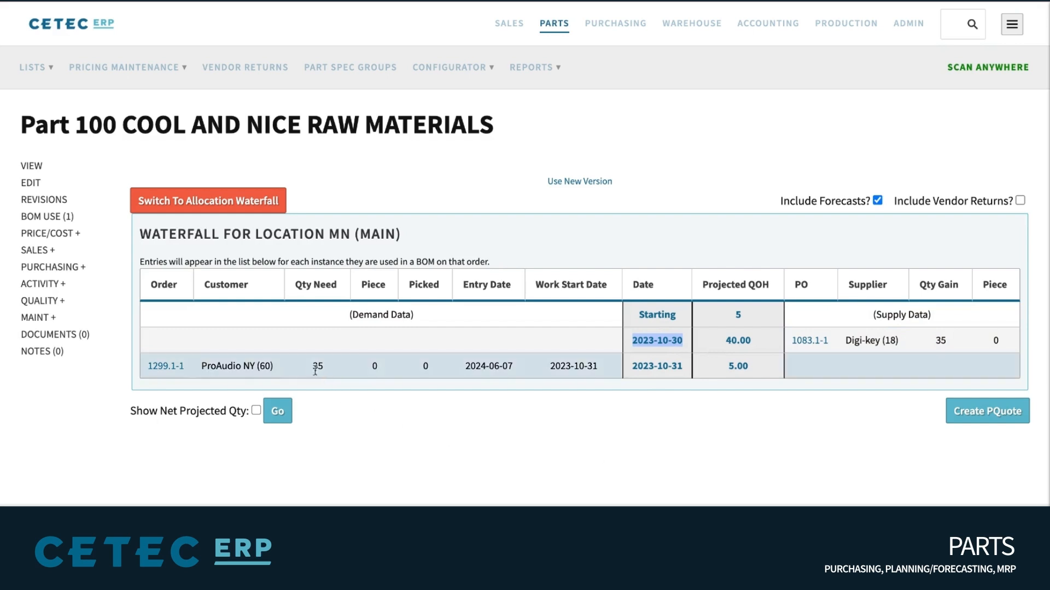
{"action": "double_click", "coordinate": [669, 366]}
{"action": "double_click", "coordinate": [738, 366]}
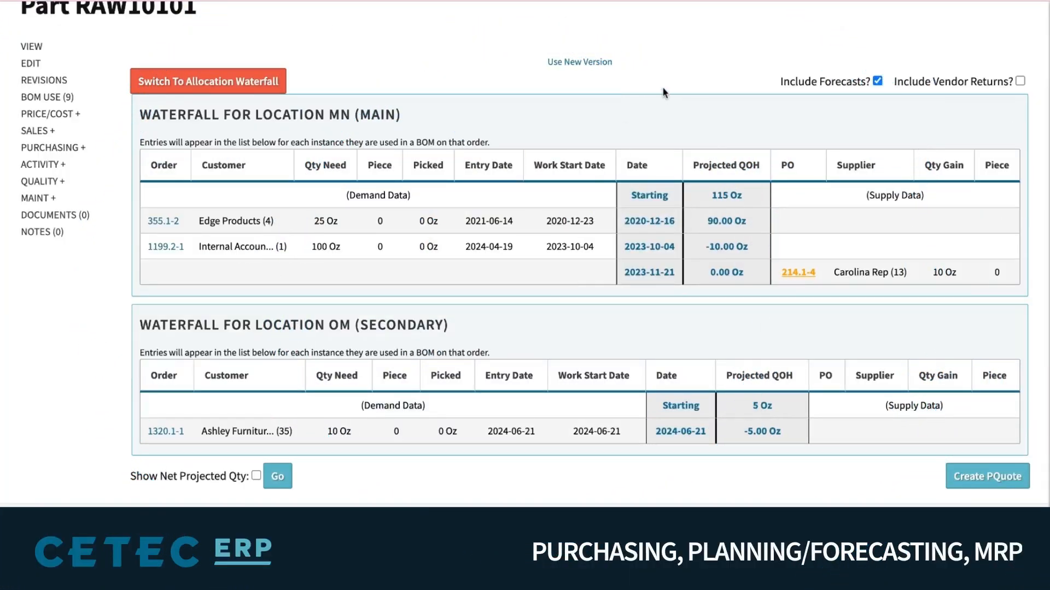
Walk through RAW10101's waterfall: 10 Oz gained 2023-11-21, 100 Oz needed by order 1199.2-1 on 2023-10-04
{"action": "scroll", "coordinate": [687, 155], "scroll_direction": "up", "scroll_amount": 1}
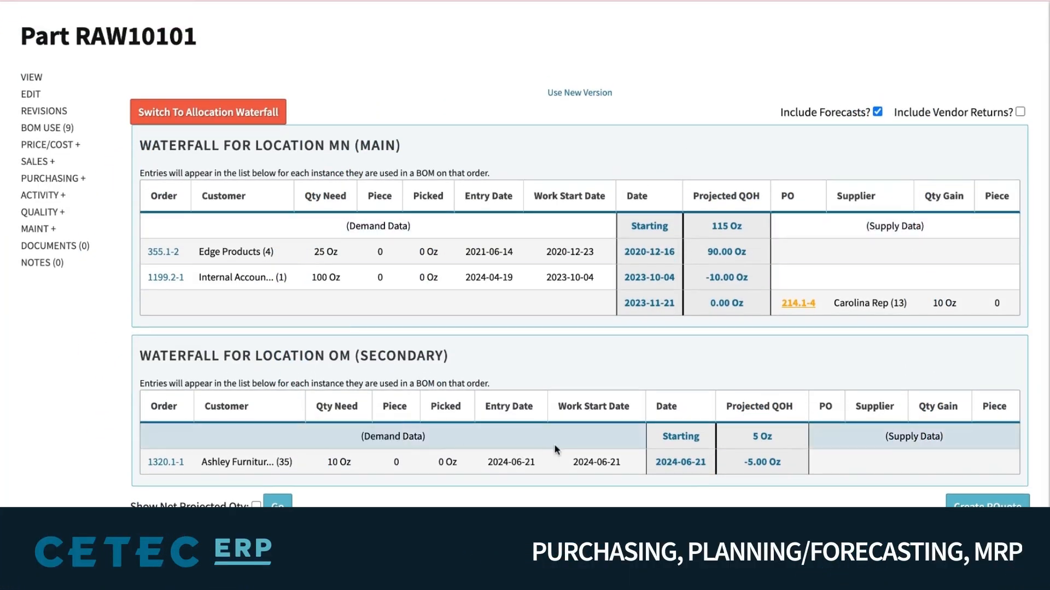
{"action": "left_click_drag", "start_coordinate": [886, 436], "coordinate": [908, 451]}
{"action": "left_click", "coordinate": [903, 470]}
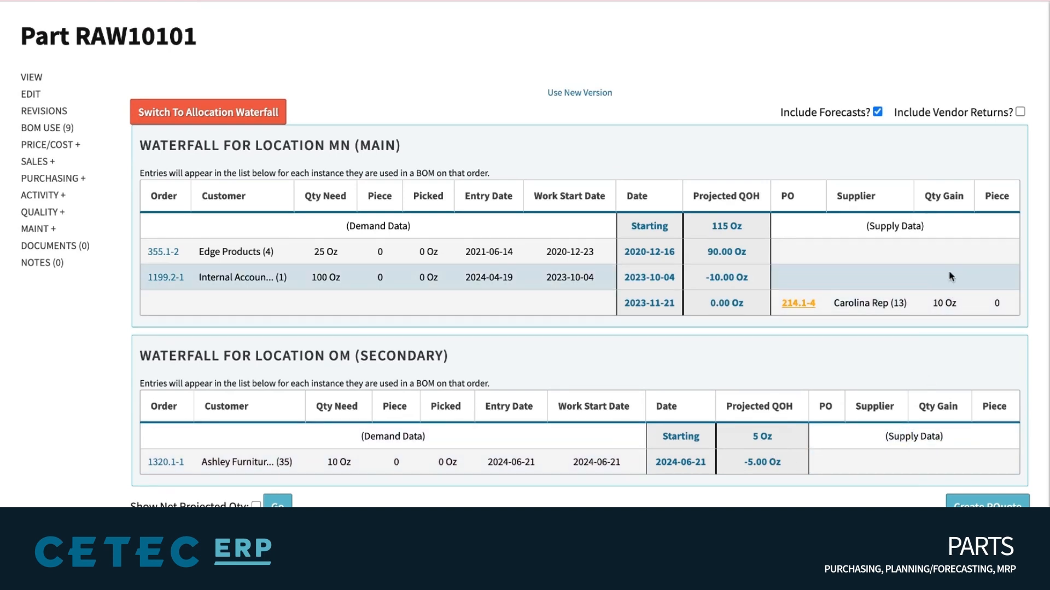
{"action": "left_click_drag", "start_coordinate": [923, 225], "coordinate": [867, 226]}
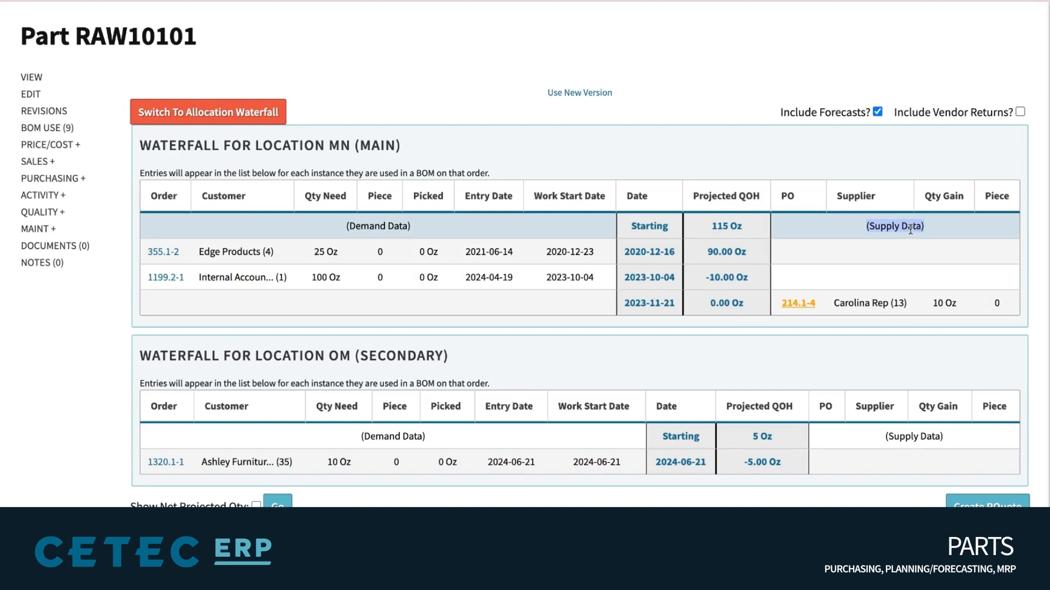
{"action": "left_click", "coordinate": [941, 301]}
{"action": "triple_click", "coordinate": [940, 302]}
{"action": "triple_click", "coordinate": [667, 300]}
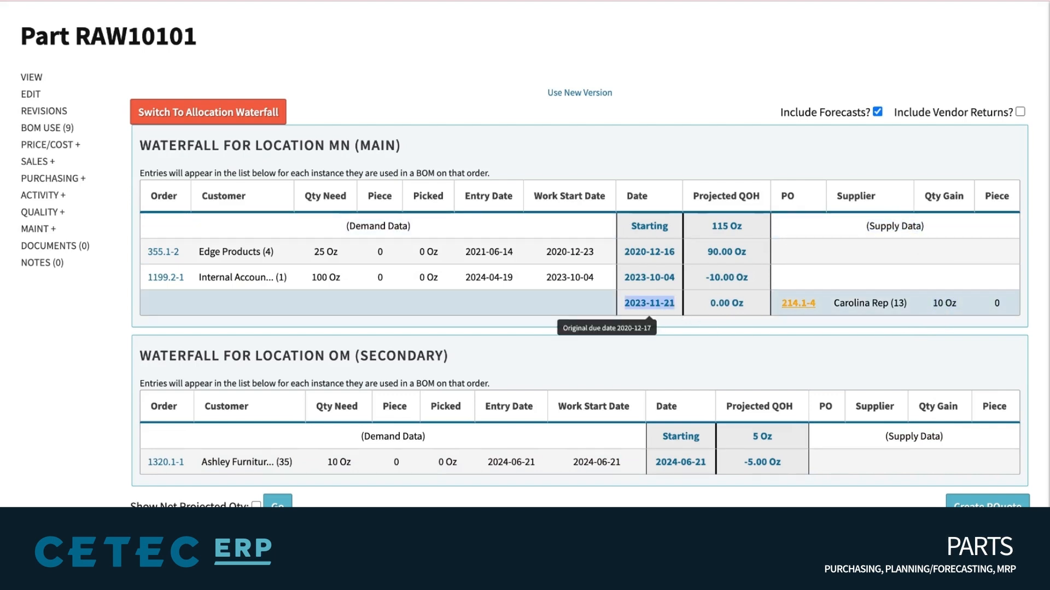
{"action": "triple_click", "coordinate": [322, 278]}
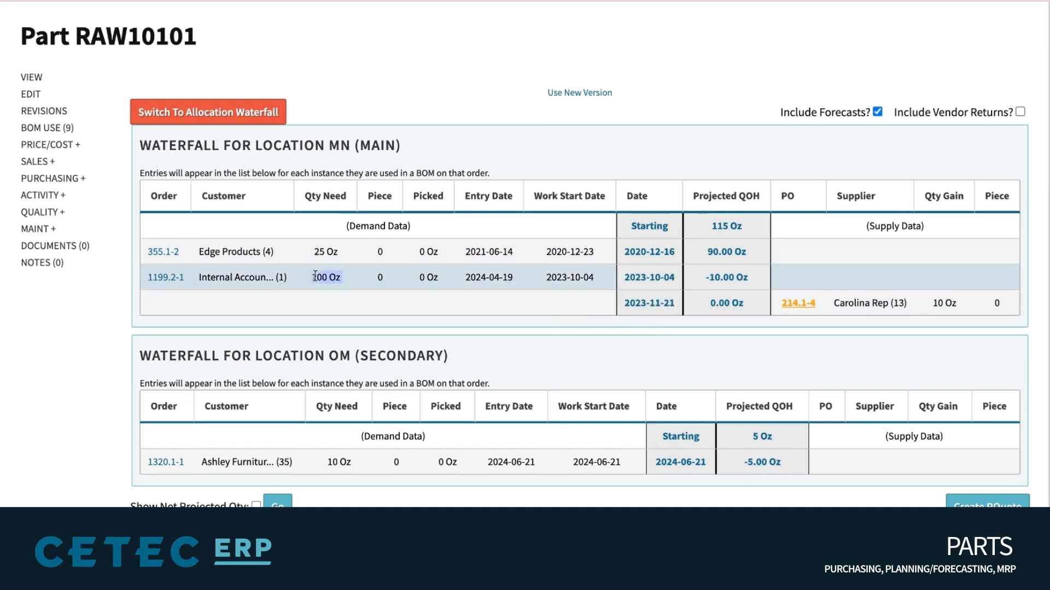
{"action": "triple_click", "coordinate": [651, 275]}
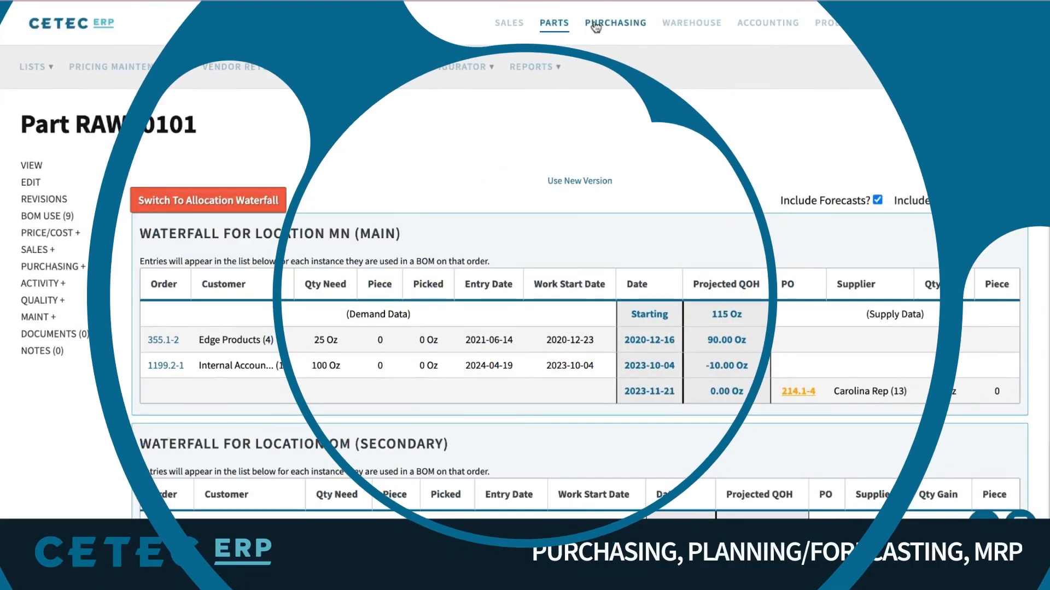
Note RAW10101's -10.00 Oz shortage, then open MRP - BUY from the MRP menu
{"action": "left_click", "coordinate": [277, 66]}
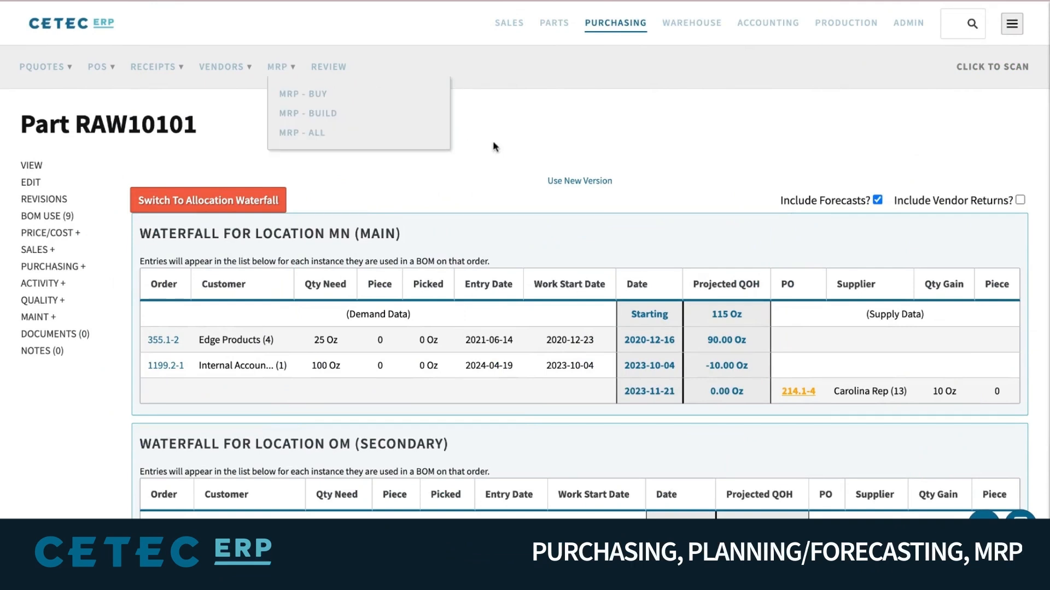
{"action": "triple_click", "coordinate": [757, 370]}
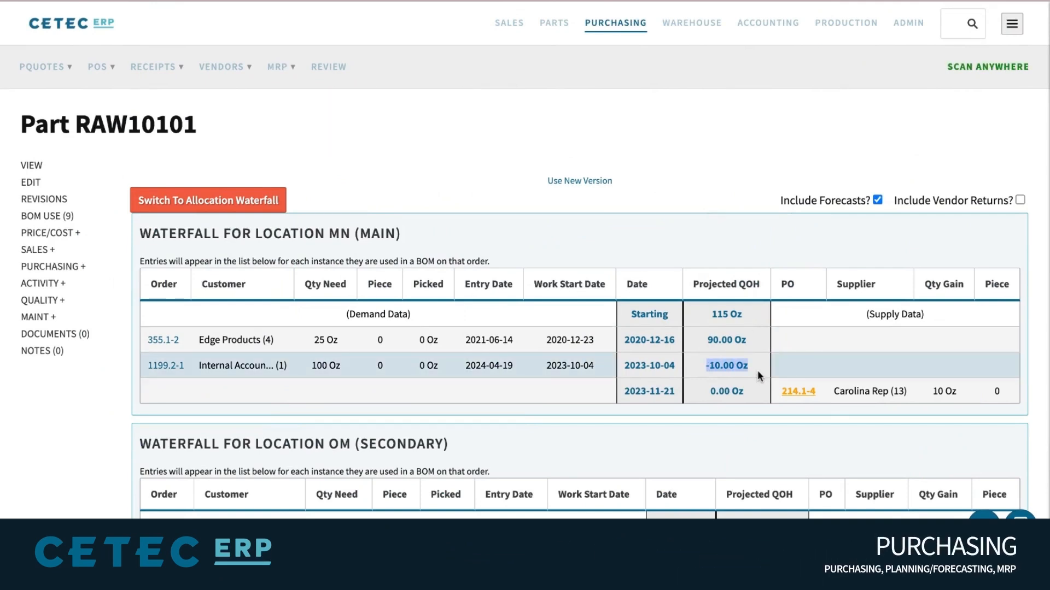
{"action": "triple_click", "coordinate": [148, 132]}
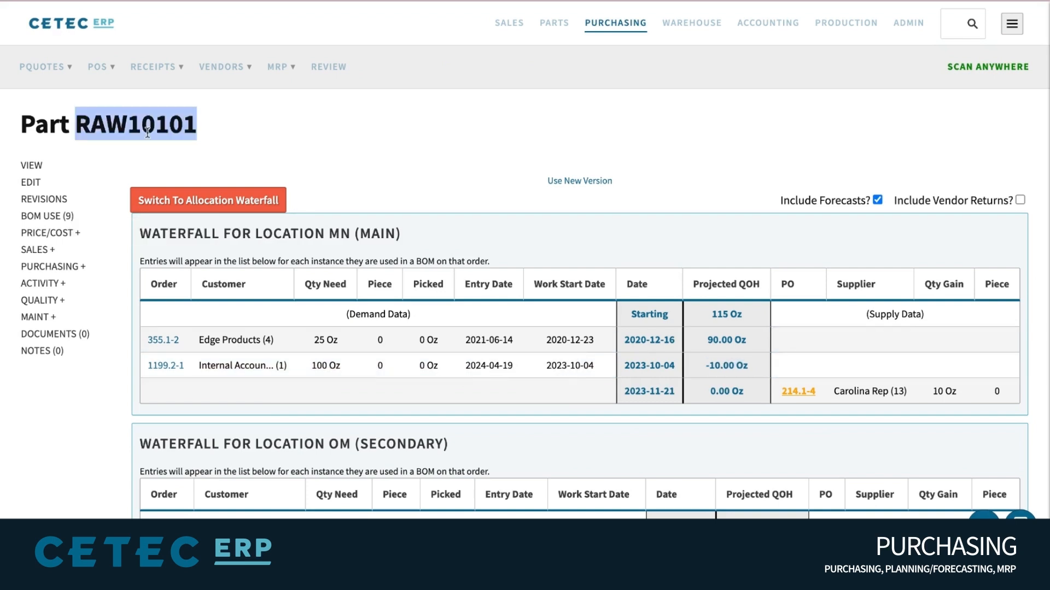
{"action": "double_click", "coordinate": [148, 132]}
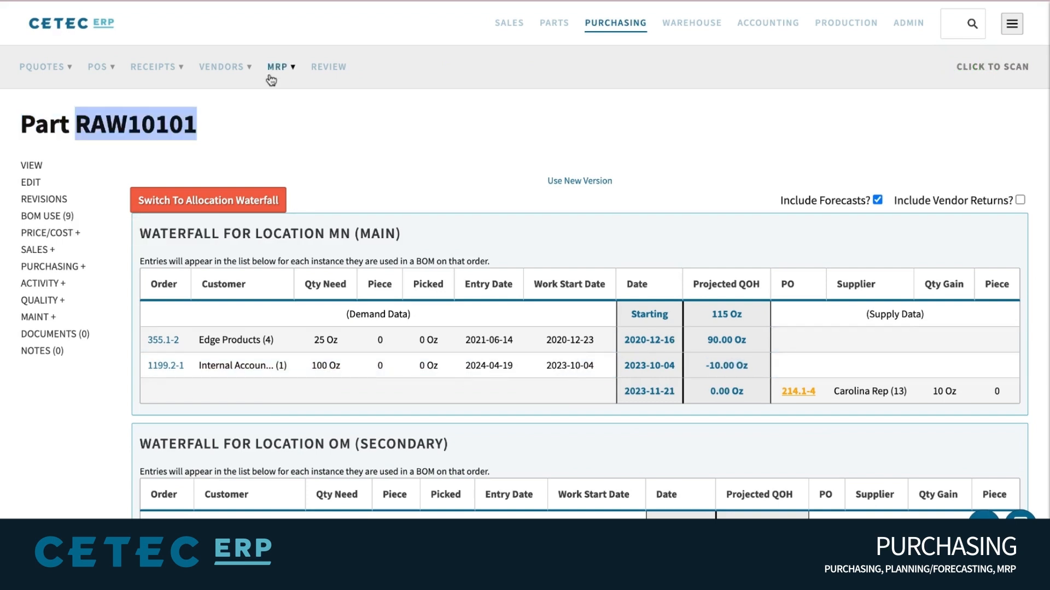
{"action": "mouse_move", "coordinate": [276, 68]}
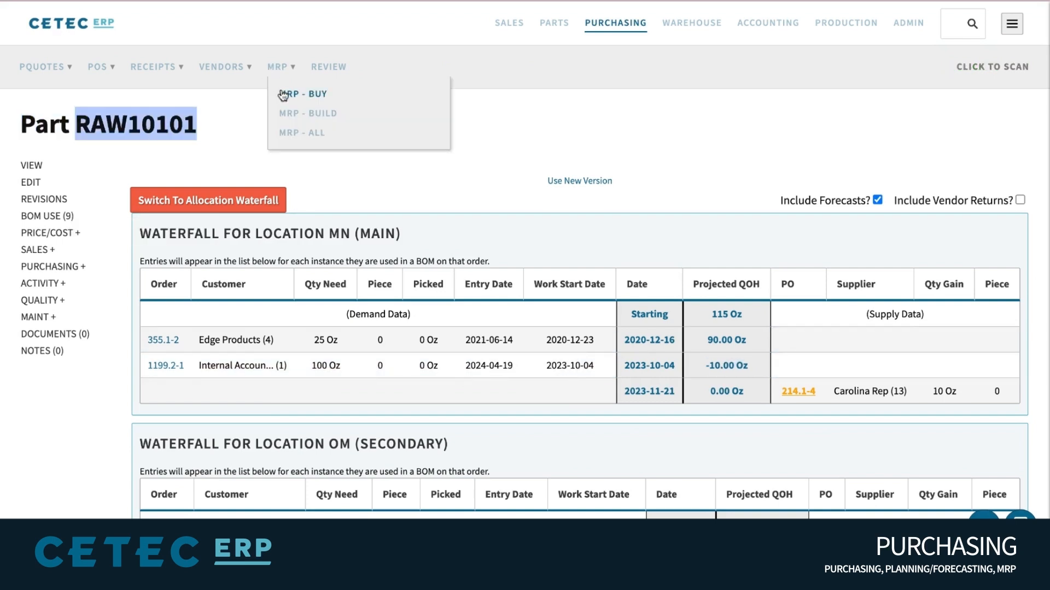
{"action": "left_click", "coordinate": [283, 97]}
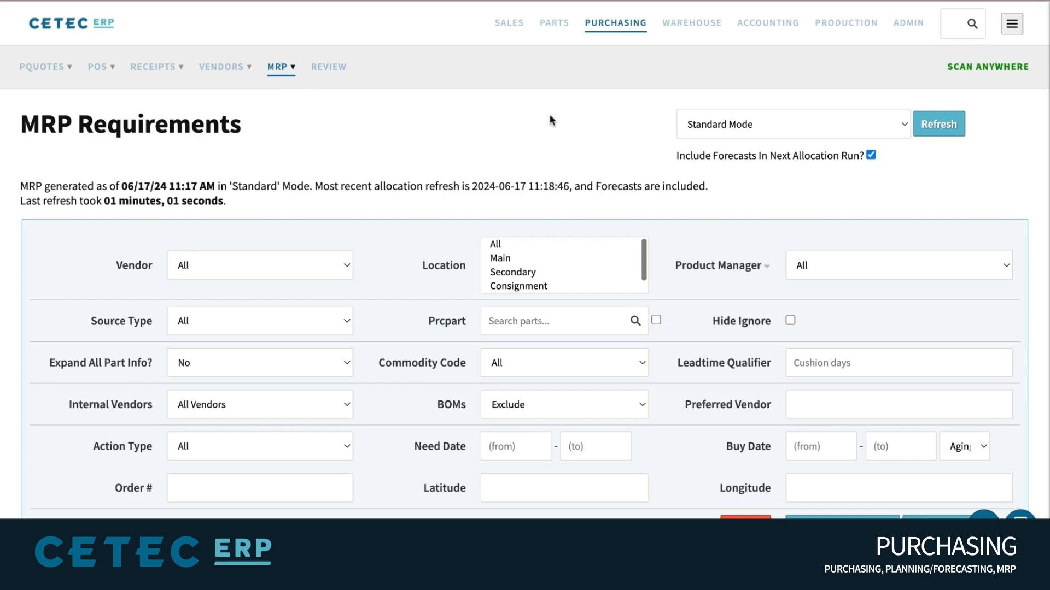
Review the MRP Requirements filters, checking the BOMs filter setting
{"action": "scroll", "coordinate": [549, 113], "scroll_direction": "down", "scroll_amount": 2}
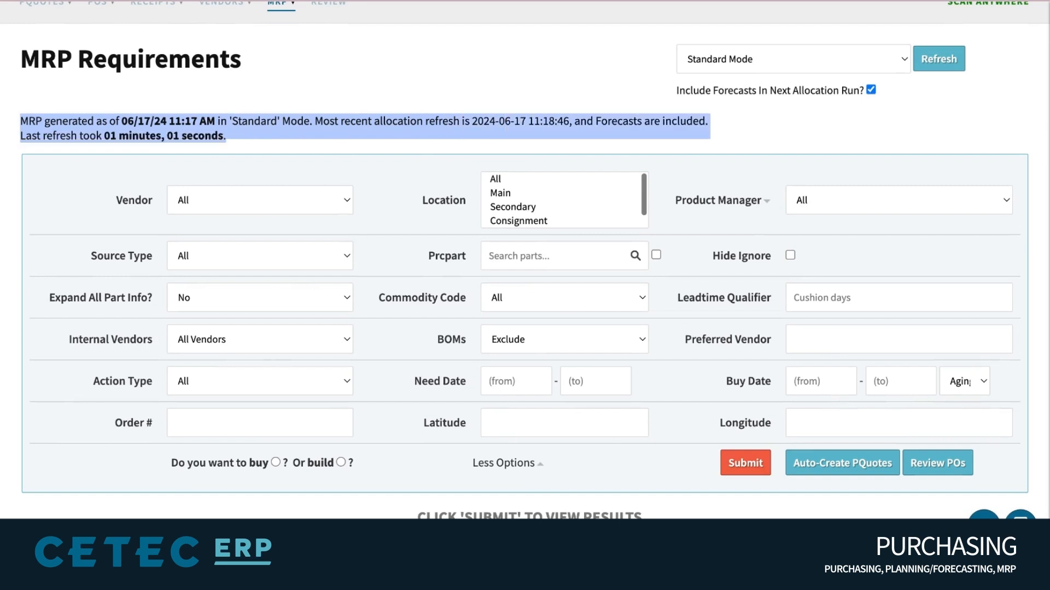
{"action": "scroll", "coordinate": [477, 103], "scroll_direction": "down", "scroll_amount": 1}
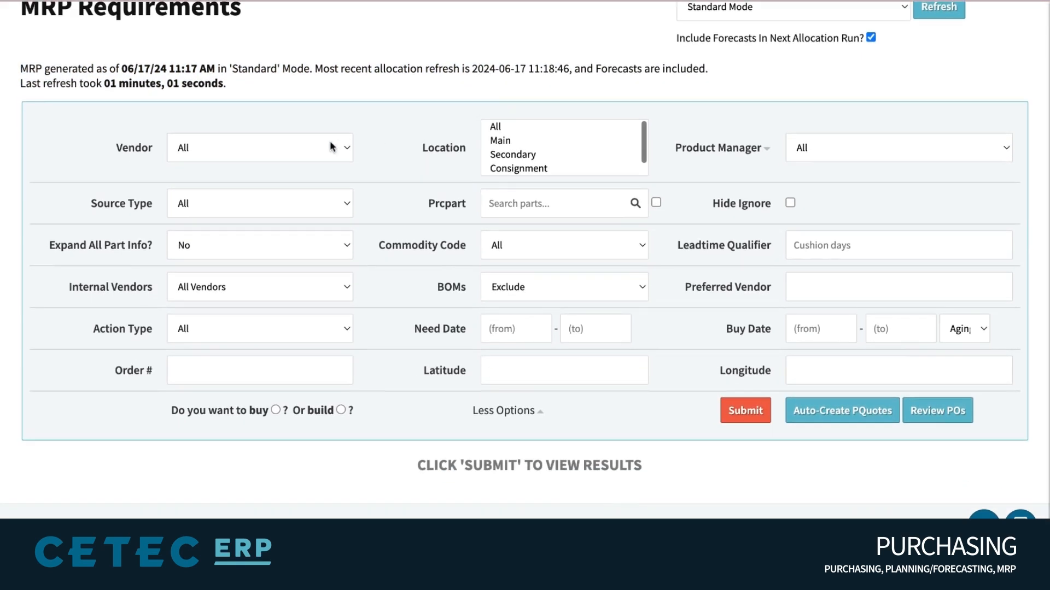
{"action": "left_click", "coordinate": [497, 288]}
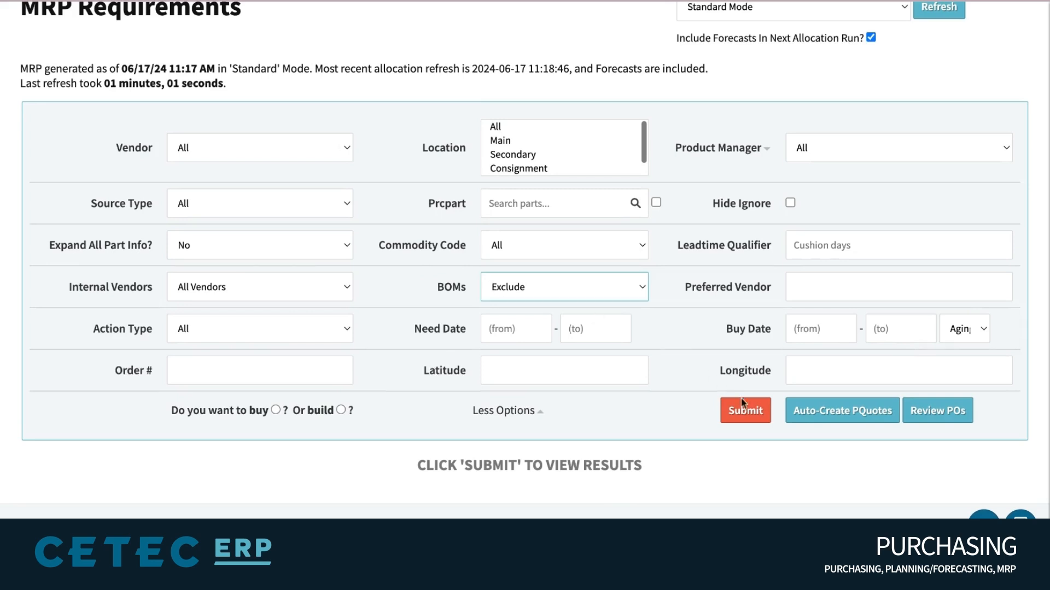
{"action": "scroll", "coordinate": [720, 113], "scroll_direction": "up", "scroll_amount": 3}
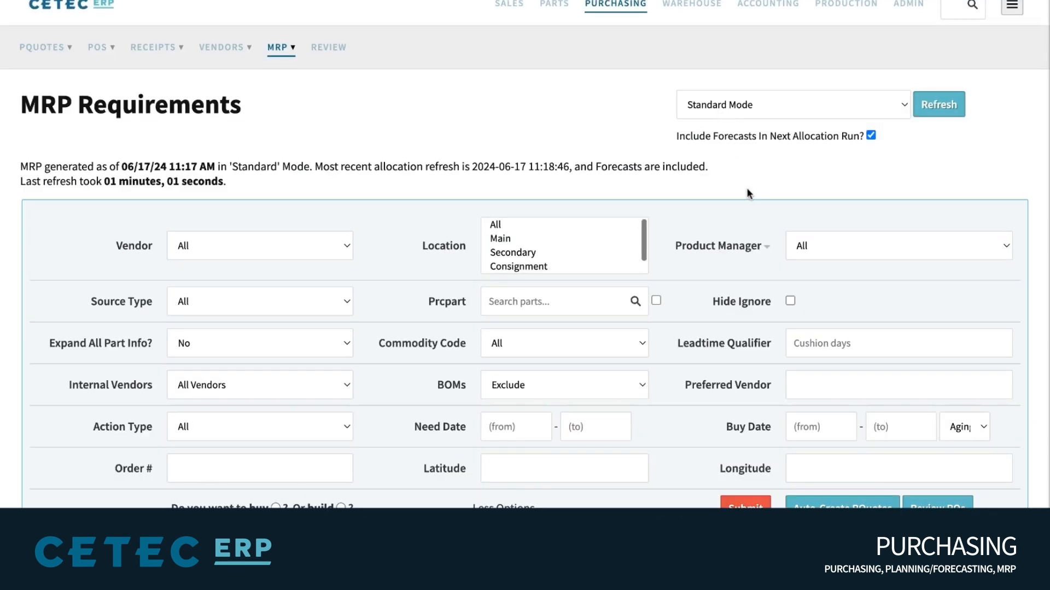
{"action": "scroll", "coordinate": [746, 188], "scroll_direction": "down", "scroll_amount": 4}
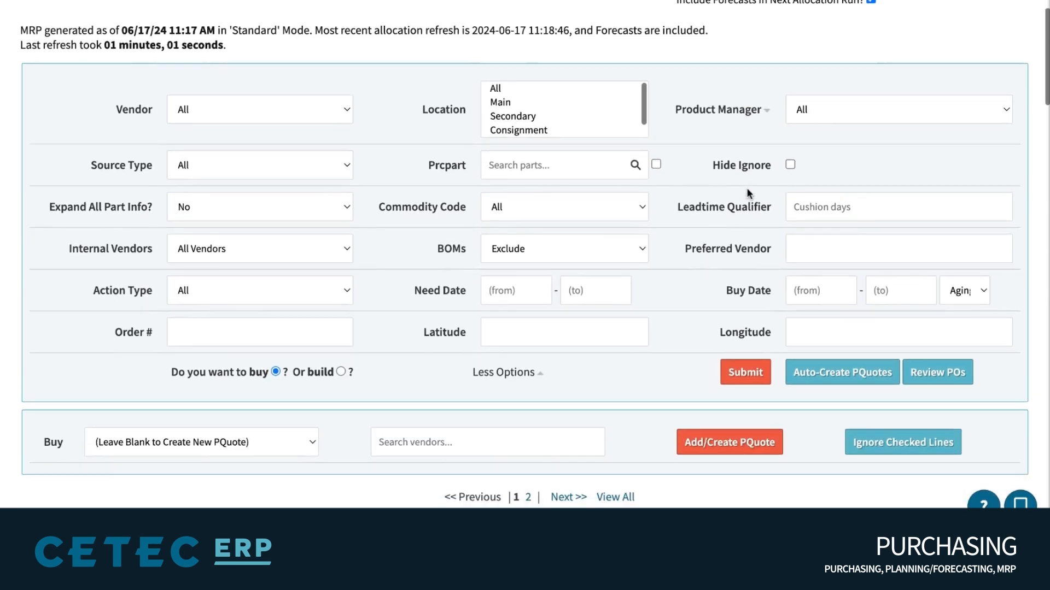
Filter Prcpart to RAW% and scroll through the matching buy lines
{"action": "mouse_move", "coordinate": [709, 182]}
{"action": "left_click", "coordinate": [575, 164]}
{"action": "type", "text": "R"}
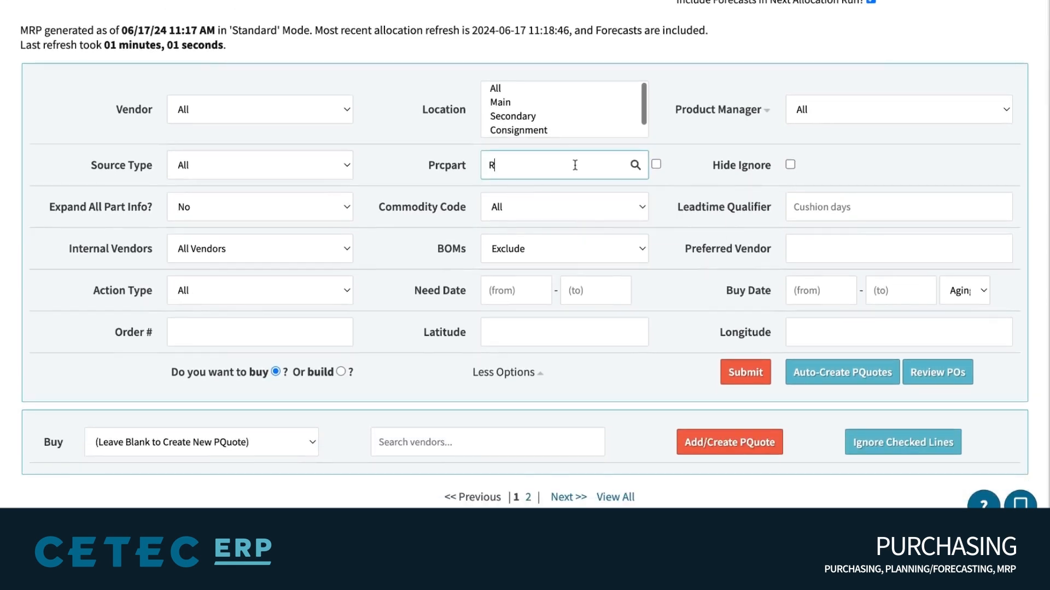
{"action": "type", "text": "AW%"}
{"action": "left_click", "coordinate": [718, 55]}
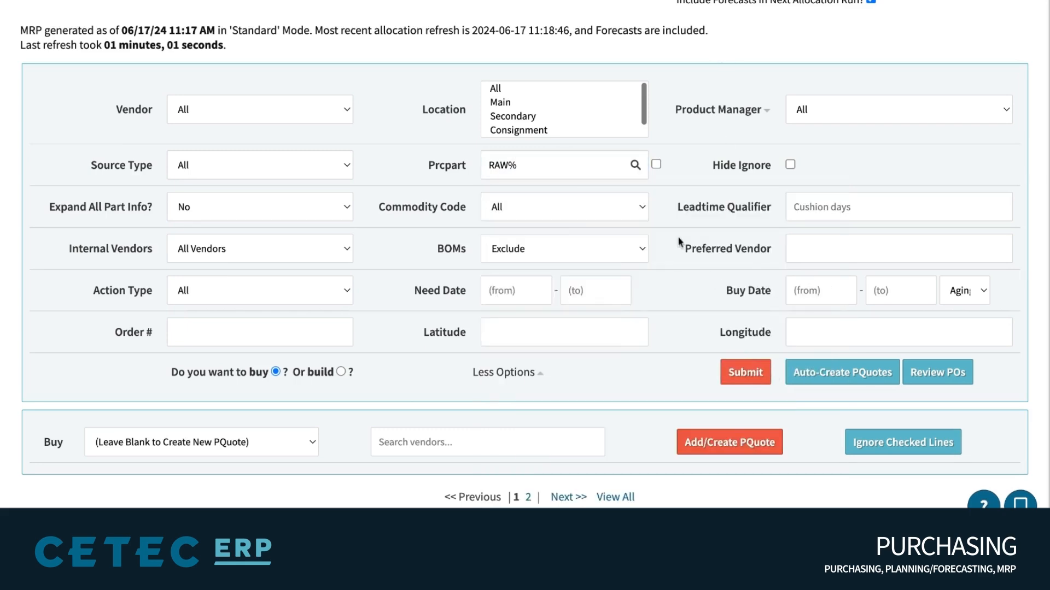
{"action": "scroll", "coordinate": [669, 206], "scroll_direction": "up", "scroll_amount": 3}
{"action": "scroll", "coordinate": [668, 205], "scroll_direction": "down", "scroll_amount": 9}
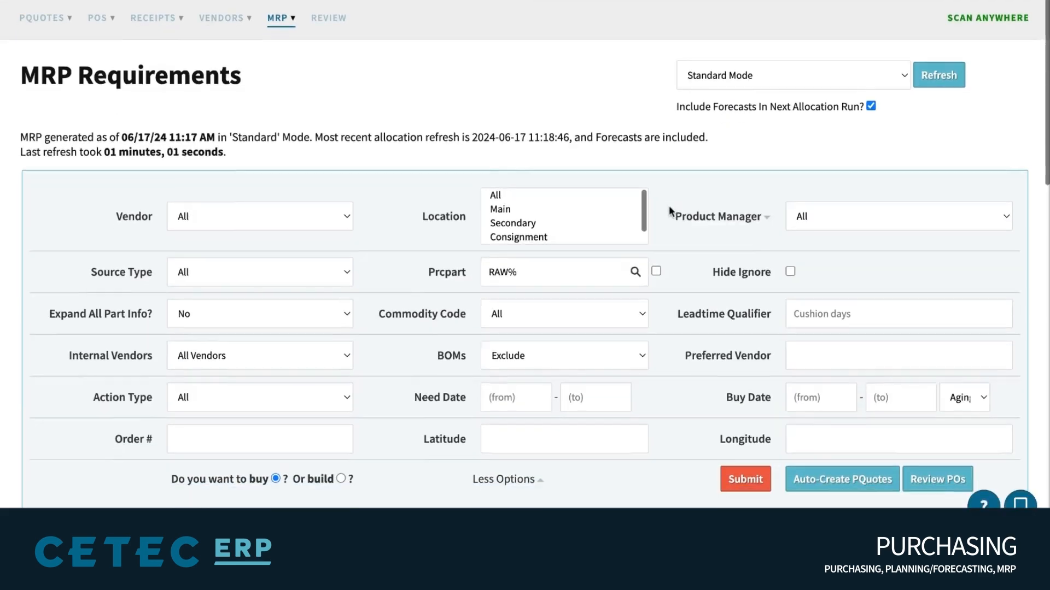
{"action": "scroll", "coordinate": [250, 258], "scroll_direction": "down", "scroll_amount": 2}
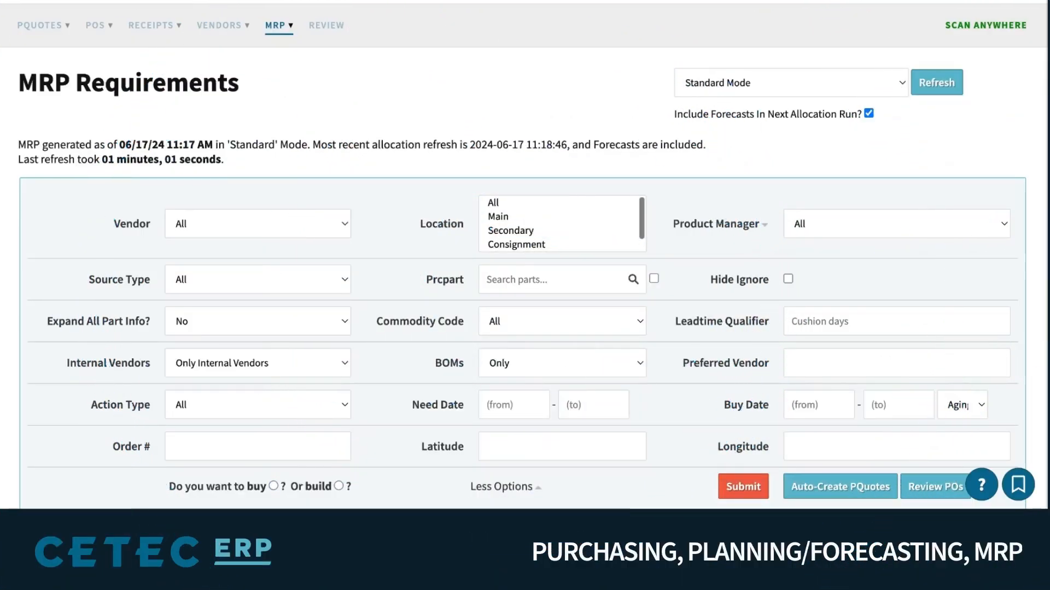
{"action": "scroll", "coordinate": [432, 101], "scroll_direction": "down", "scroll_amount": 1}
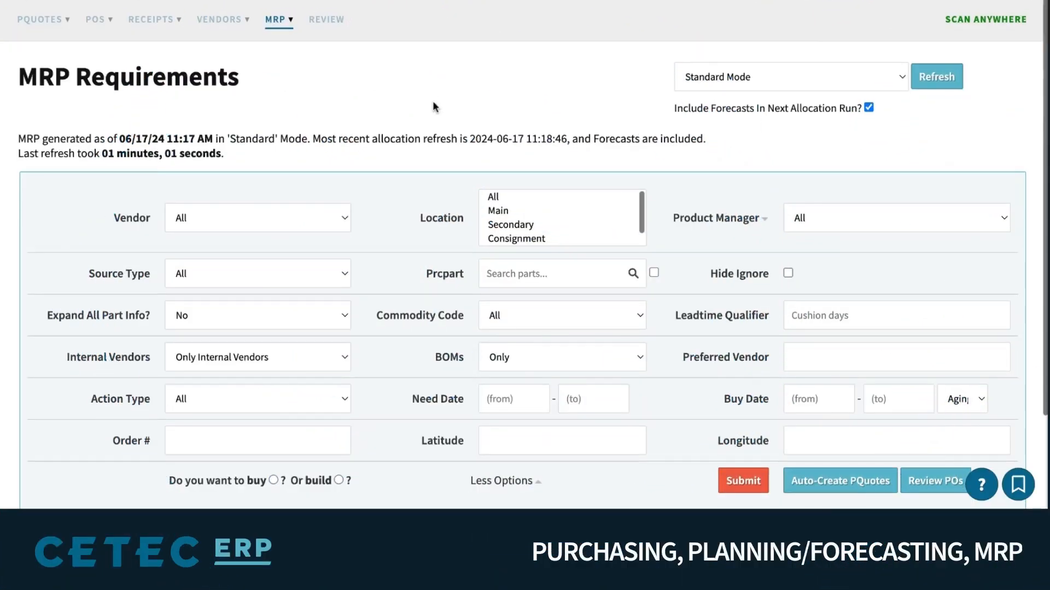
Change the Prcpart filter to SUB% and scroll through the results
{"action": "left_click", "coordinate": [519, 229]}
{"action": "type", "text": "SUB%"}
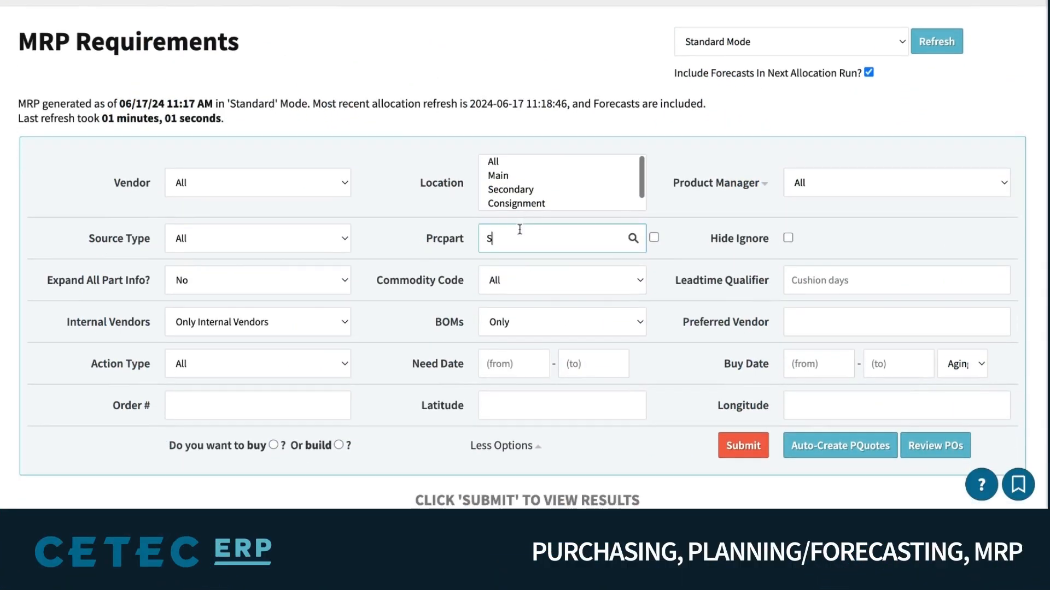
{"action": "left_click", "coordinate": [1026, 351]}
{"action": "scroll", "coordinate": [694, 220], "scroll_direction": "down", "scroll_amount": 1}
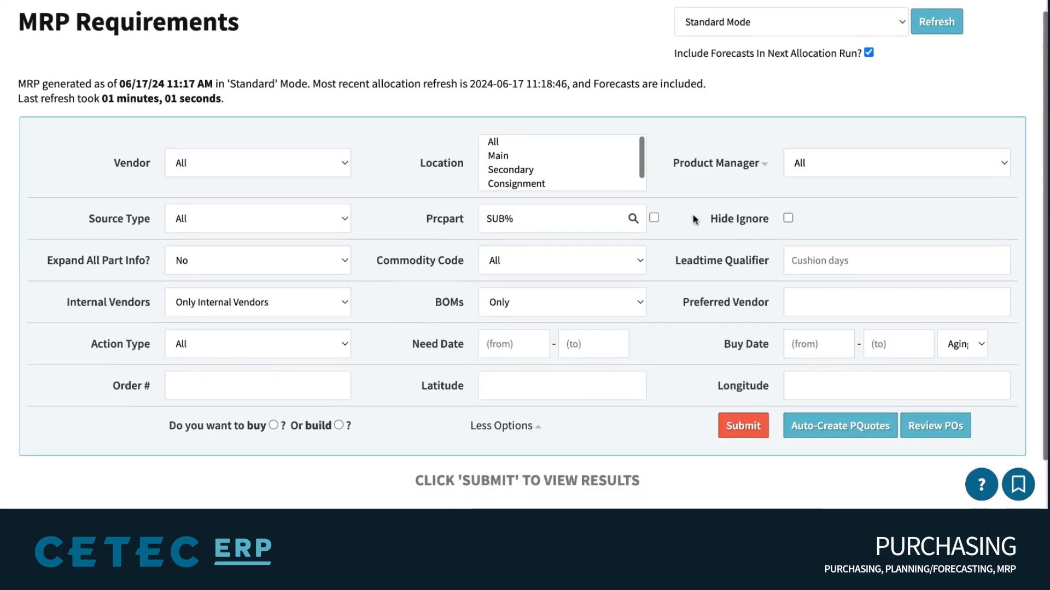
{"action": "scroll", "coordinate": [695, 221], "scroll_direction": "down", "scroll_amount": 5}
{"action": "scroll", "coordinate": [157, 335], "scroll_direction": "down", "scroll_amount": 2}
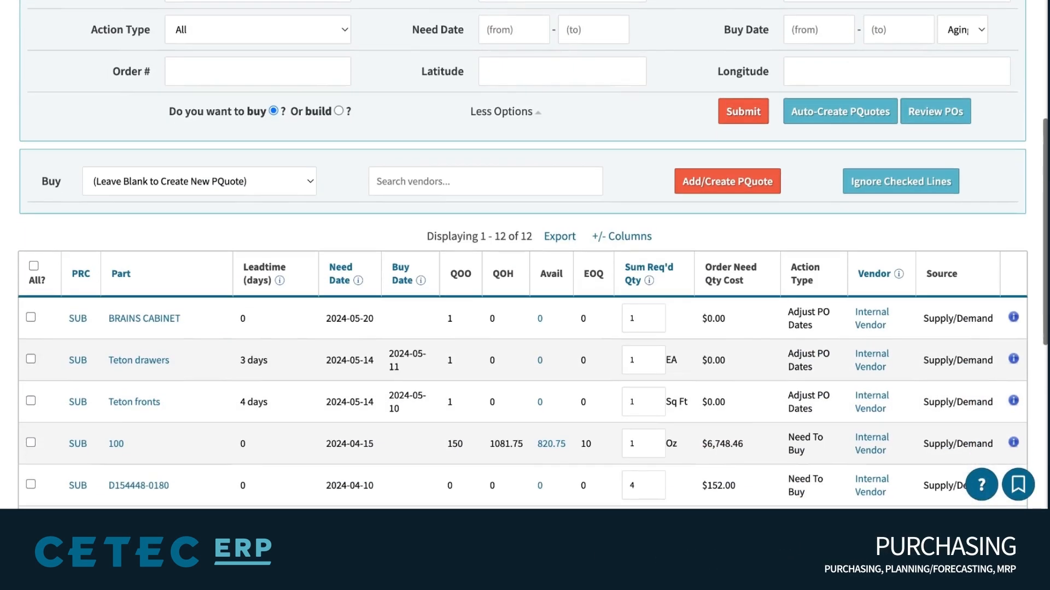
{"action": "scroll", "coordinate": [33, 330], "scroll_direction": "down", "scroll_amount": 1}
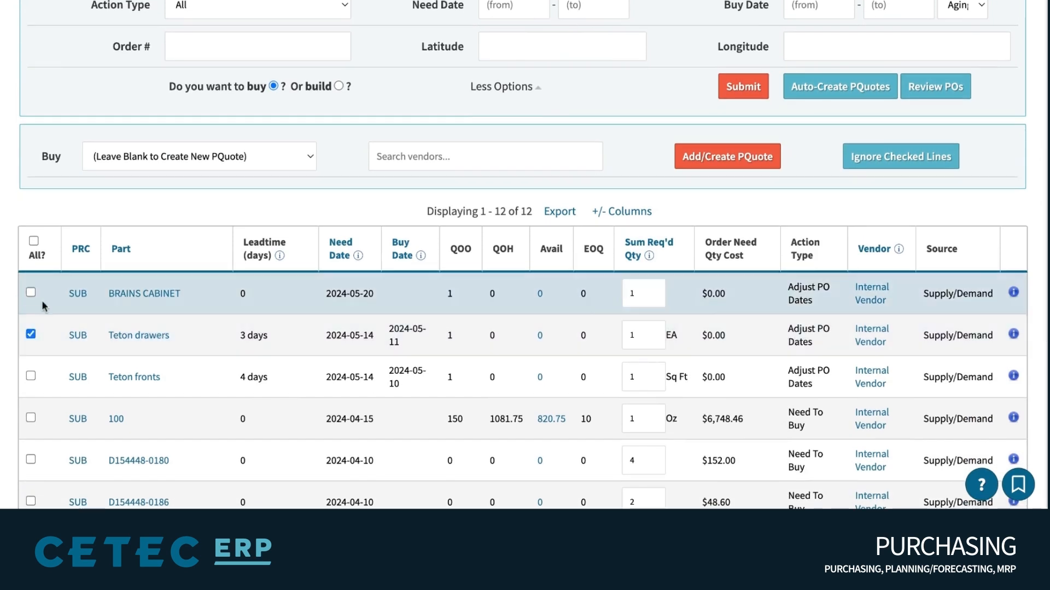
Switch the requirements from buy to build and re-expand the extra filter options
{"action": "left_click", "coordinate": [339, 86]}
{"action": "double_click", "coordinate": [313, 88]}
{"action": "left_click", "coordinate": [501, 86]}
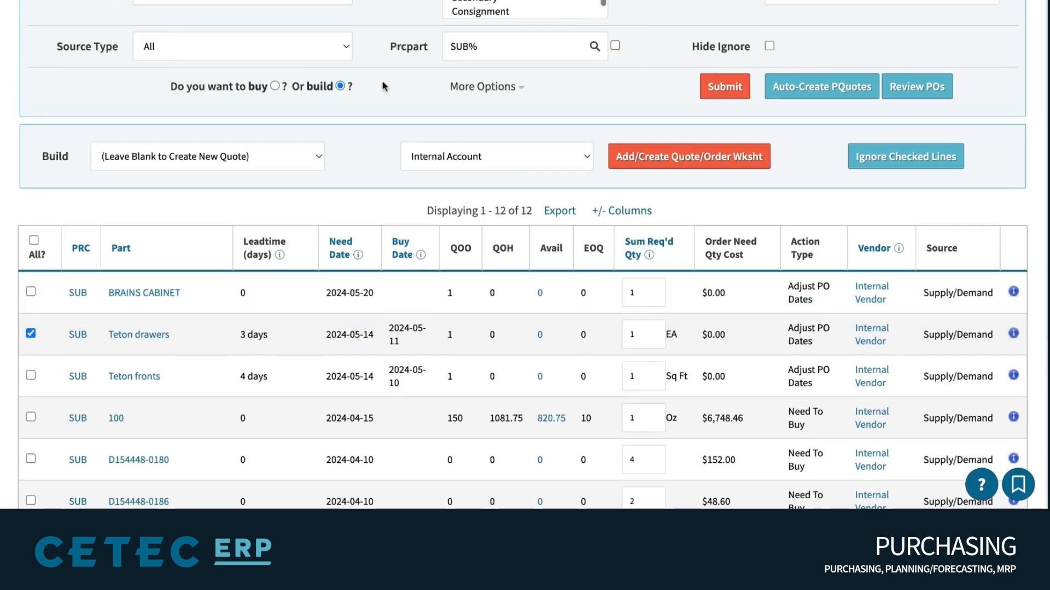
{"action": "scroll", "coordinate": [518, 341], "scroll_direction": "up", "scroll_amount": 5}
{"action": "left_click", "coordinate": [514, 326]}
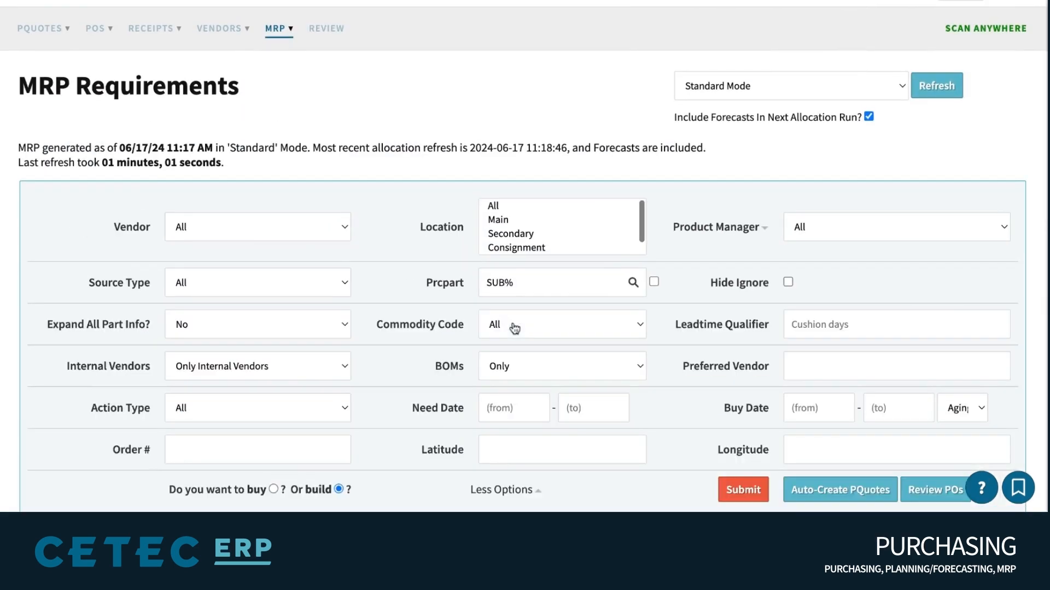
Set Source Type to Supply/Demand and return Internal Vendors to Only
{"action": "triple_click", "coordinate": [131, 283]}
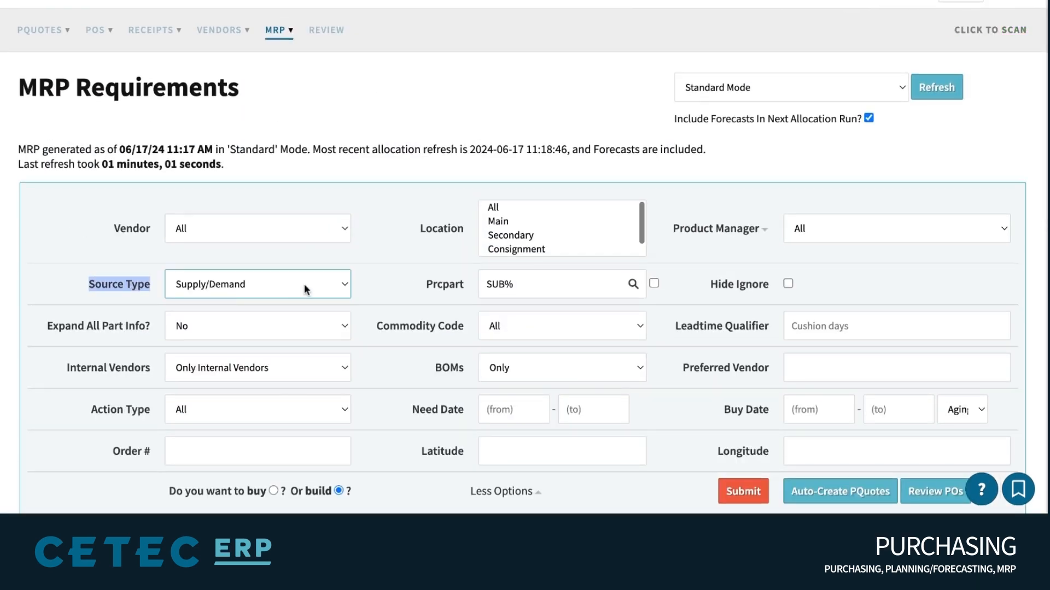
{"action": "scroll", "coordinate": [353, 266], "scroll_direction": "down", "scroll_amount": 2}
{"action": "left_click", "coordinate": [284, 267]}
{"action": "left_click", "coordinate": [276, 272]}
{"action": "left_click", "coordinate": [270, 280]}
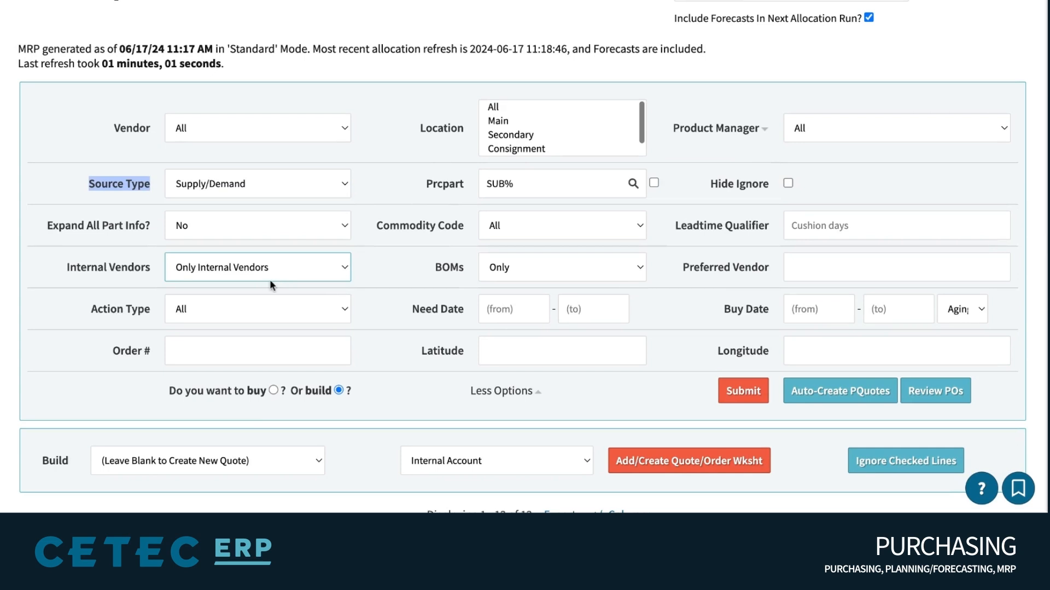
{"action": "scroll", "coordinate": [423, 264], "scroll_direction": "down", "scroll_amount": 1}
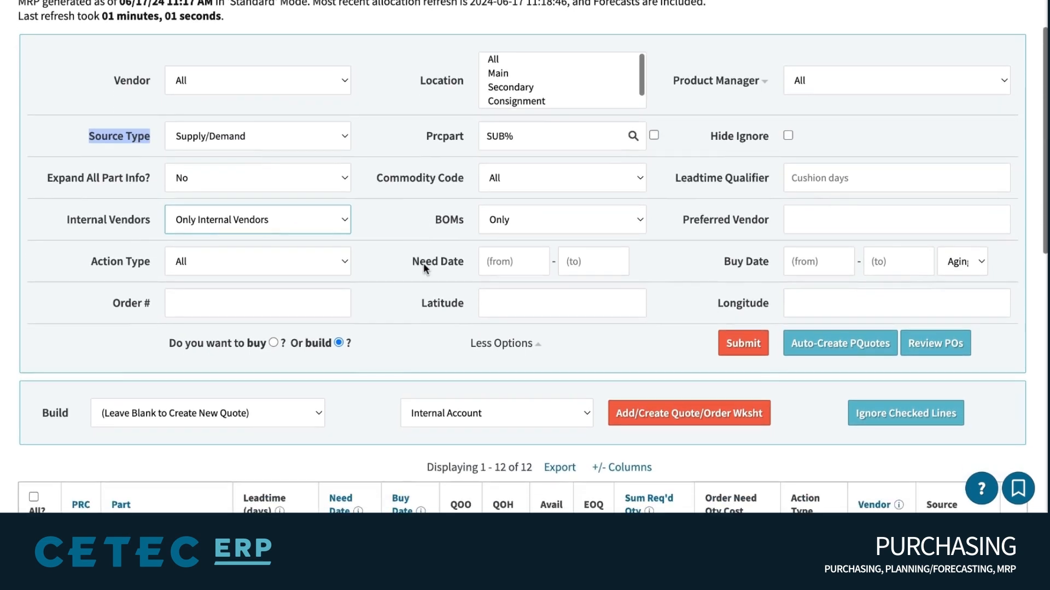
Set the Need Date range from 2024-05-27 to 2024-07-12
{"action": "left_click", "coordinate": [494, 261]}
{"action": "left_click", "coordinate": [533, 335]}
{"action": "left_click", "coordinate": [575, 262]}
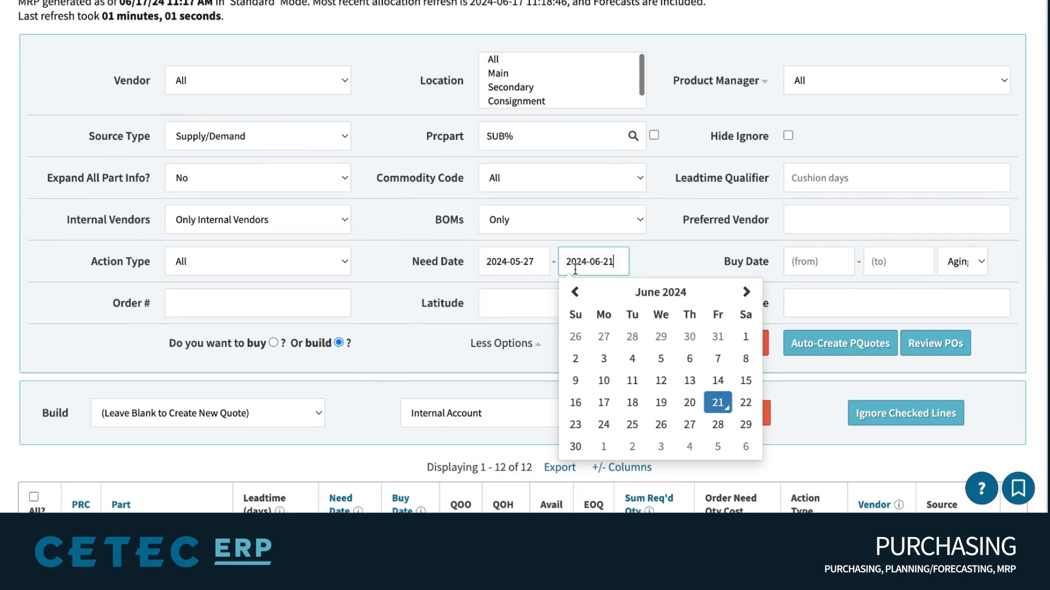
{"action": "left_click", "coordinate": [745, 293]}
{"action": "left_click", "coordinate": [710, 359]}
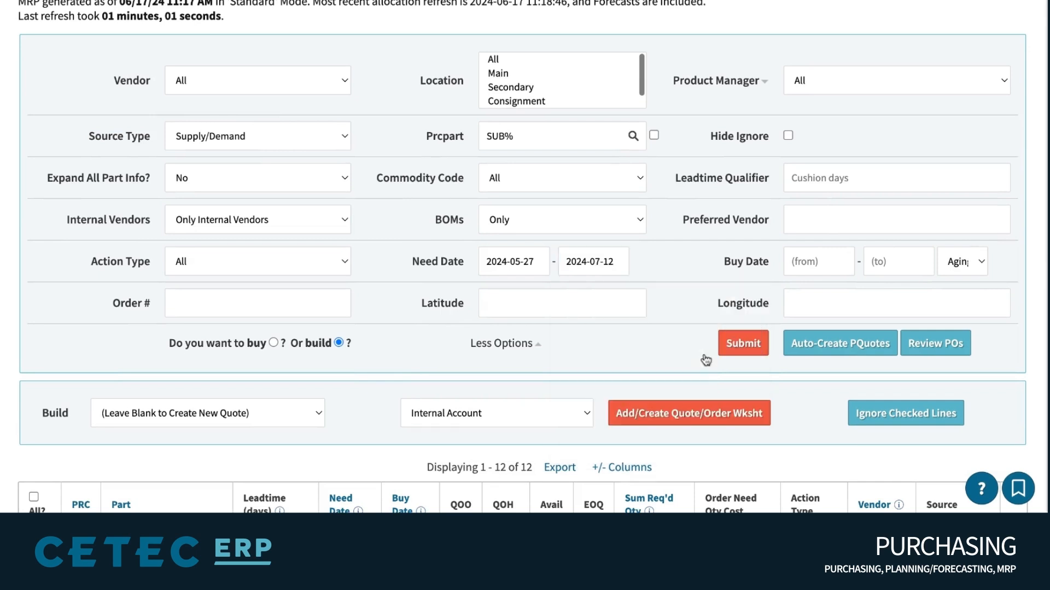
{"action": "triple_click", "coordinate": [759, 268]}
{"action": "triple_click", "coordinate": [745, 220]}
{"action": "triple_click", "coordinate": [743, 178]}
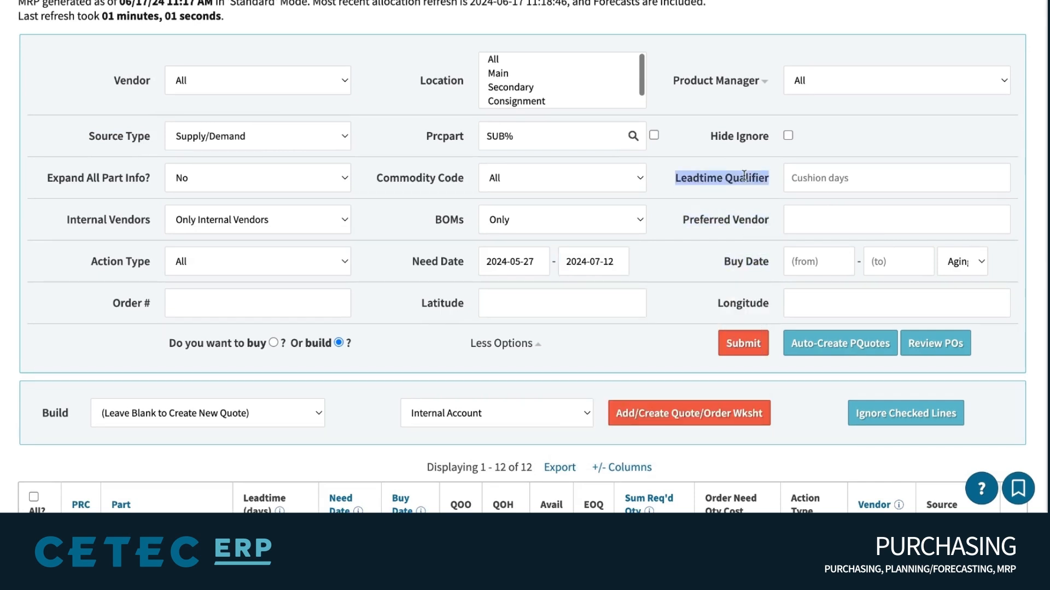
{"action": "left_click", "coordinate": [412, 124]}
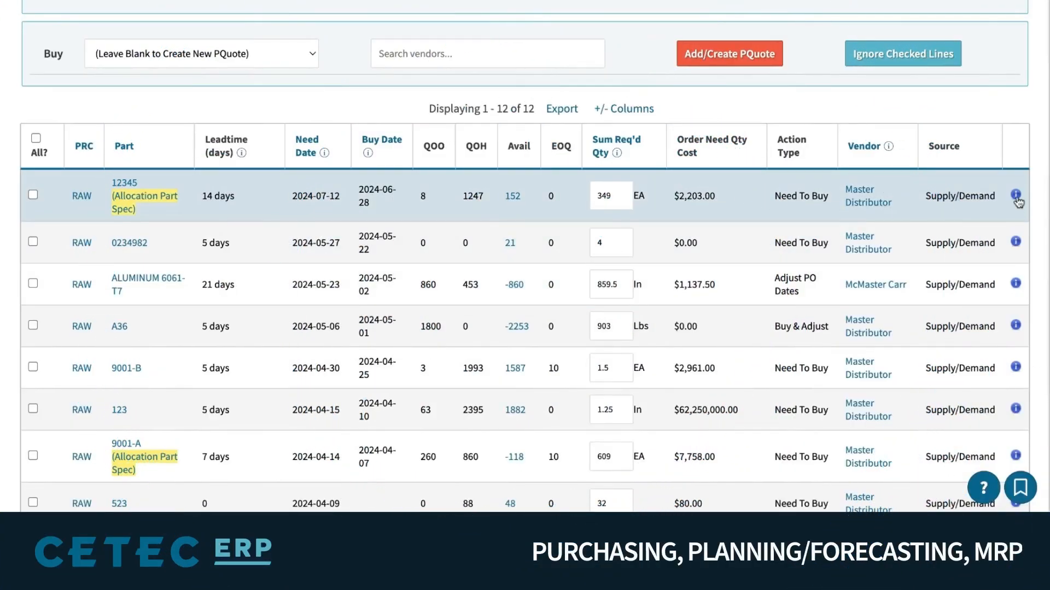
{"action": "left_click", "coordinate": [1016, 196]}
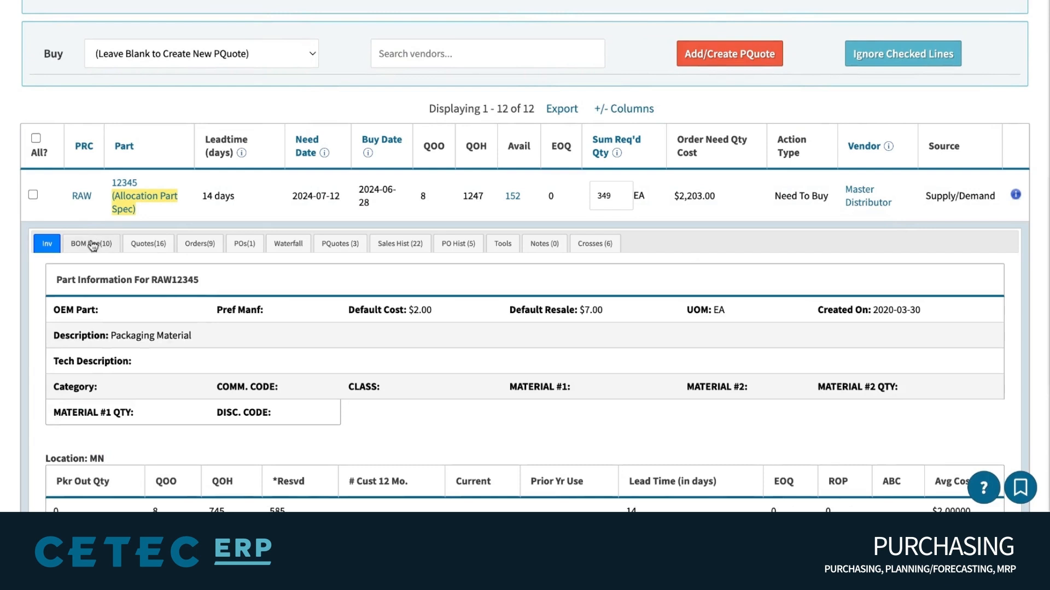
{"action": "scroll", "coordinate": [90, 246], "scroll_direction": "down", "scroll_amount": 2}
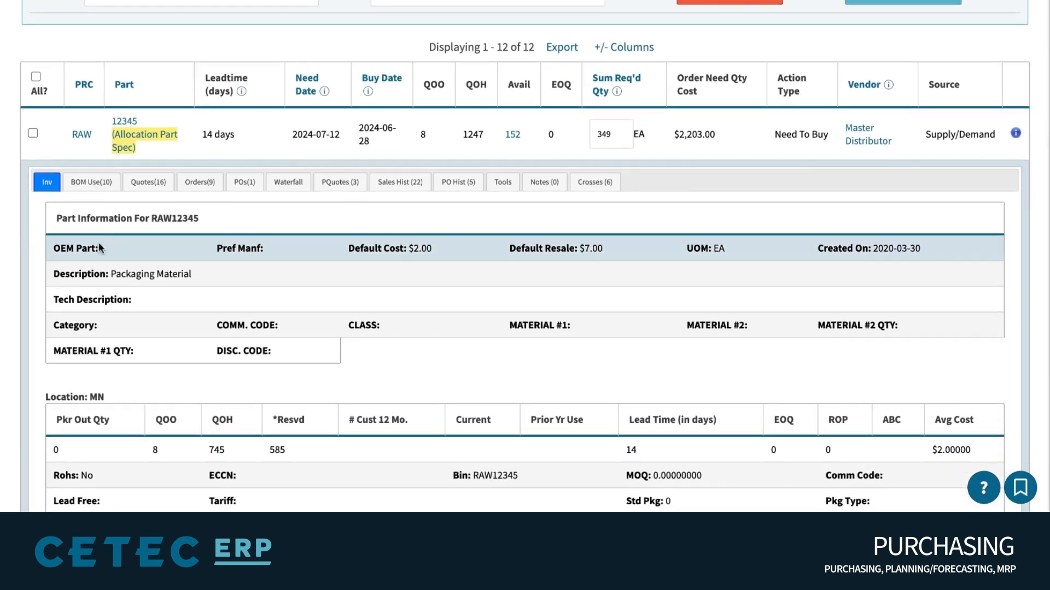
{"action": "left_click", "coordinate": [105, 185]}
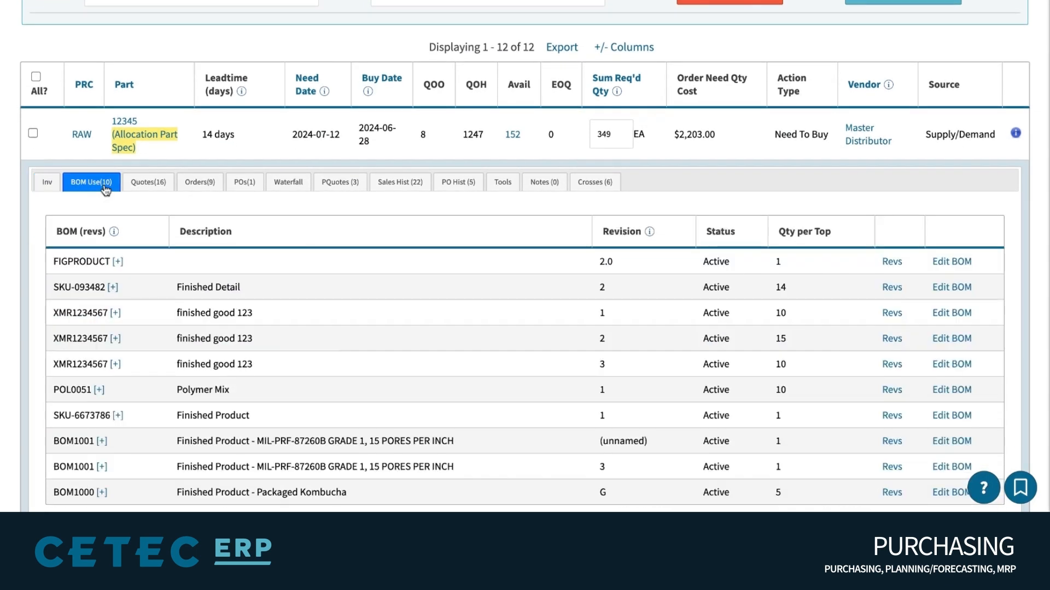
{"action": "left_click", "coordinate": [296, 189]}
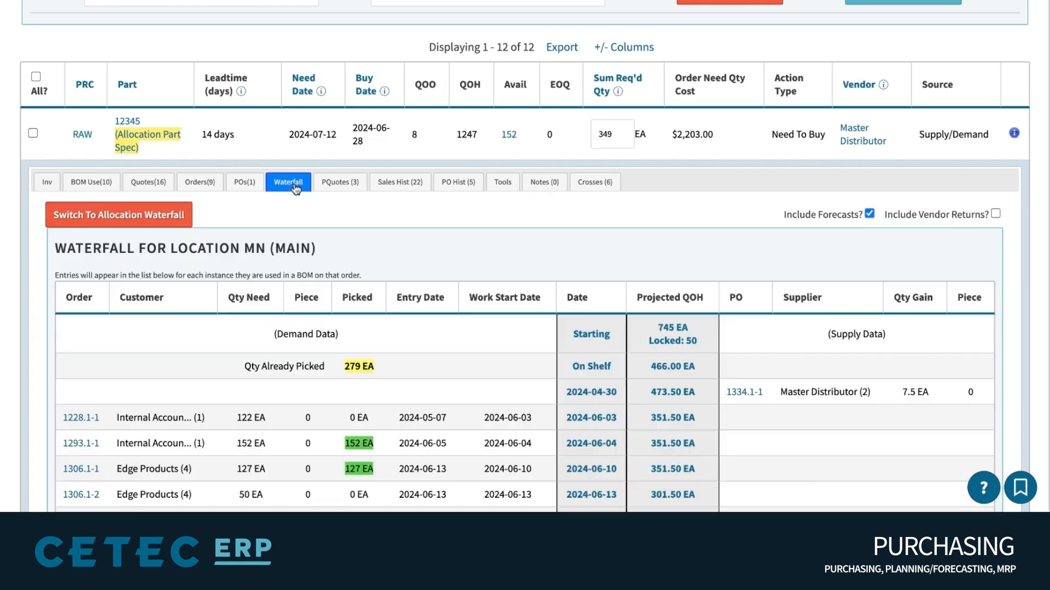
{"action": "scroll", "coordinate": [391, 301], "scroll_direction": "down", "scroll_amount": 1}
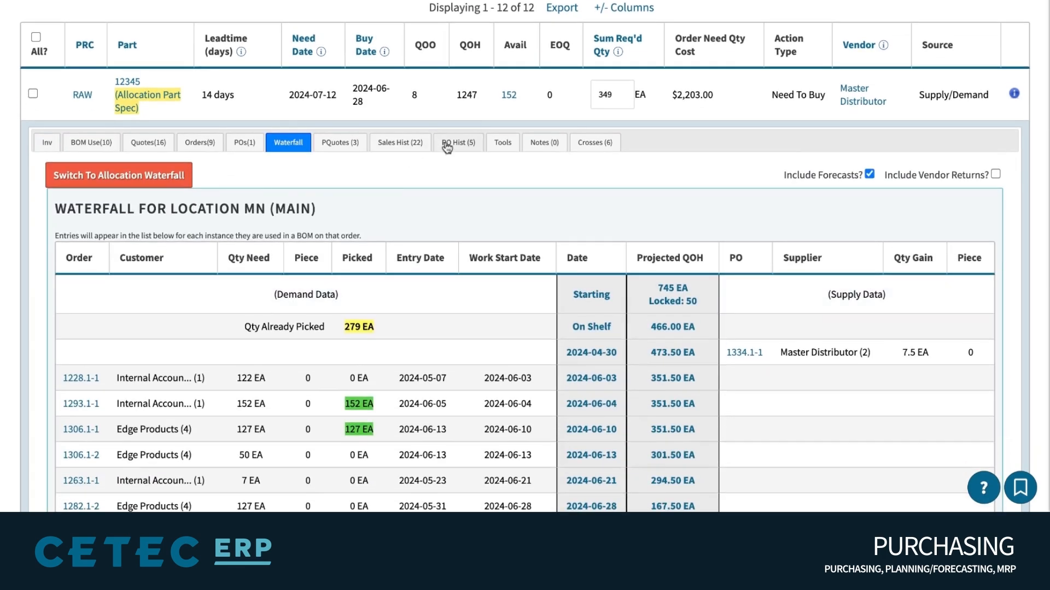
{"action": "left_click", "coordinate": [450, 144]}
{"action": "scroll", "coordinate": [522, 192], "scroll_direction": "down", "scroll_amount": 1}
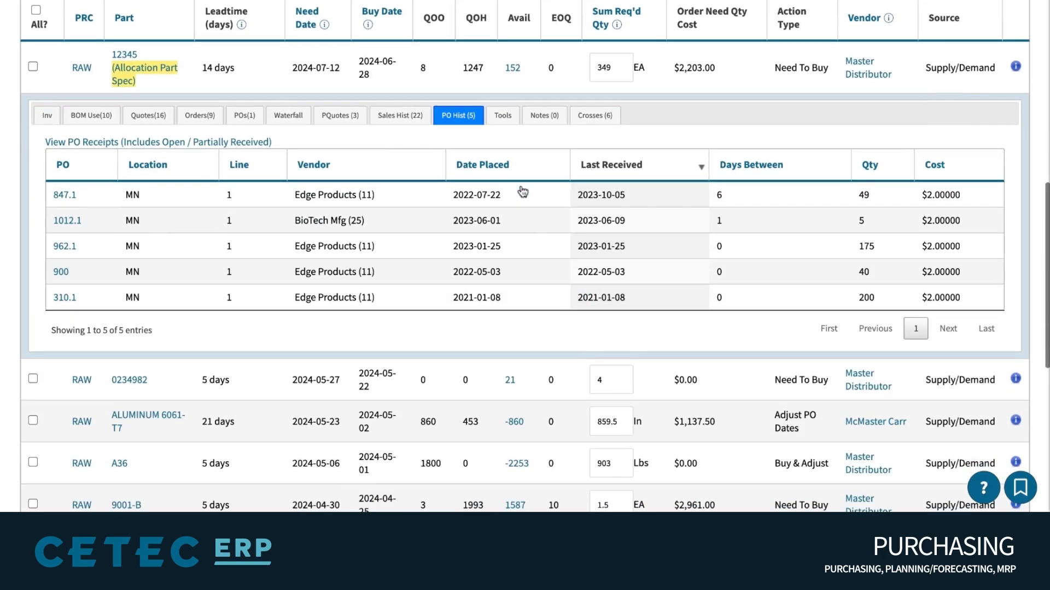
{"action": "double_click", "coordinate": [949, 194]}
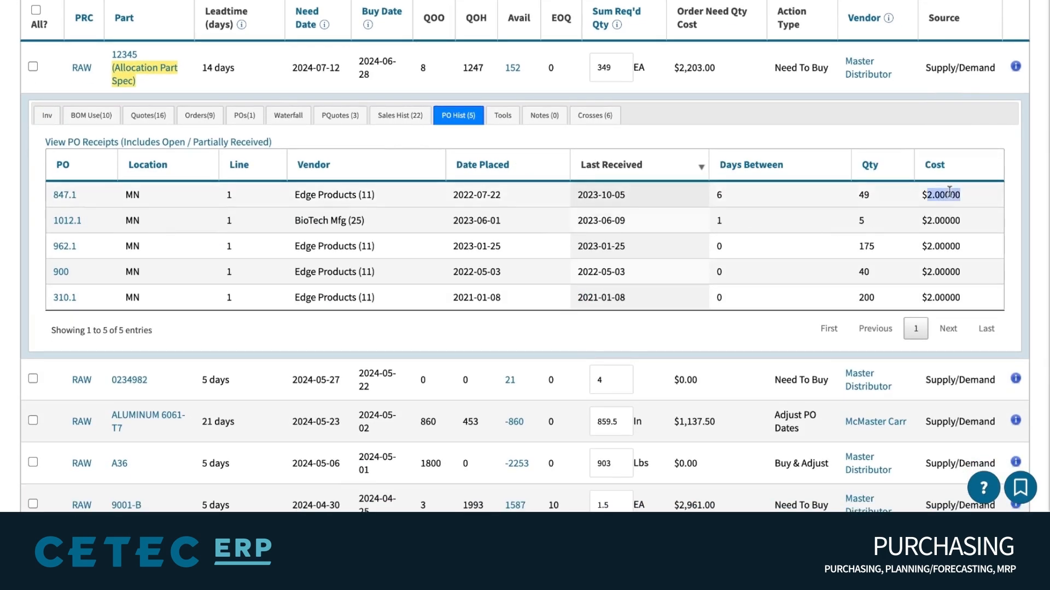
{"action": "double_click", "coordinate": [950, 221]}
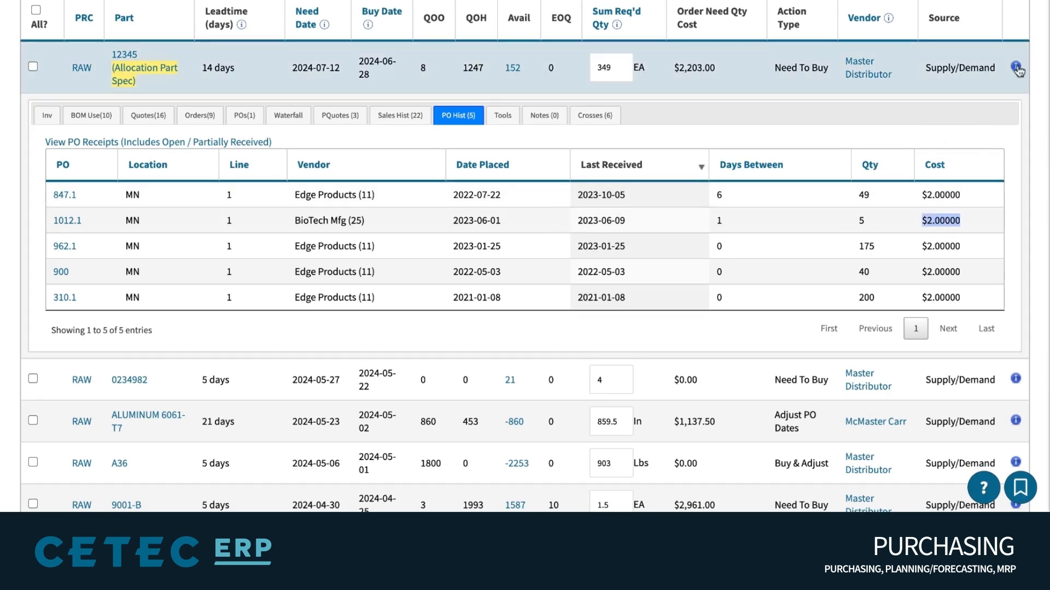
{"action": "left_click", "coordinate": [1015, 67]}
{"action": "scroll", "coordinate": [921, 164], "scroll_direction": "up", "scroll_amount": 4}
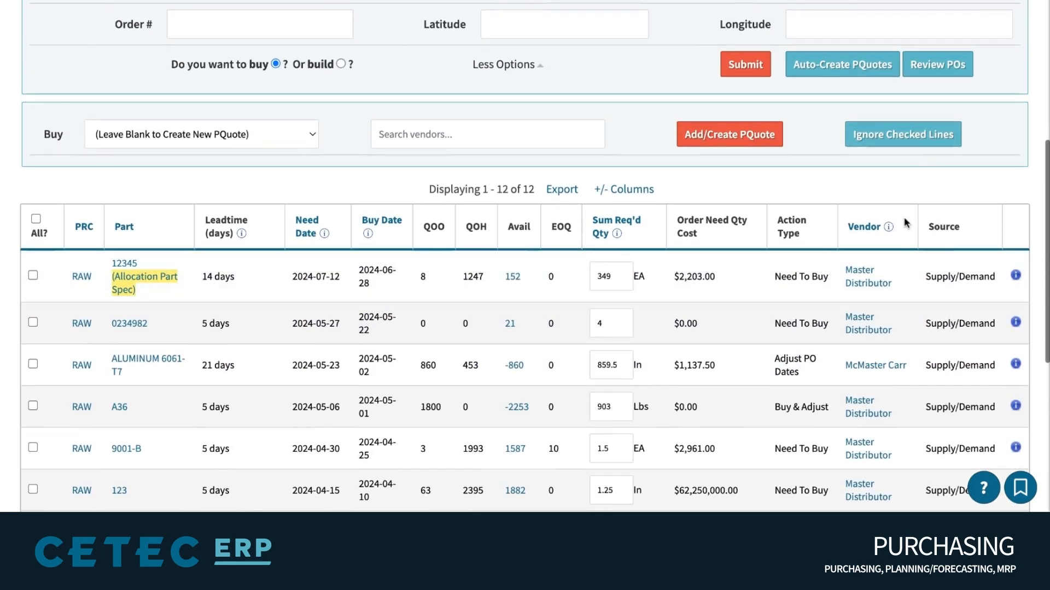
Tick the buy lines for parts 0234982, A36, 10101, 123, 12345 and 456
{"action": "mouse_move", "coordinate": [875, 232]}
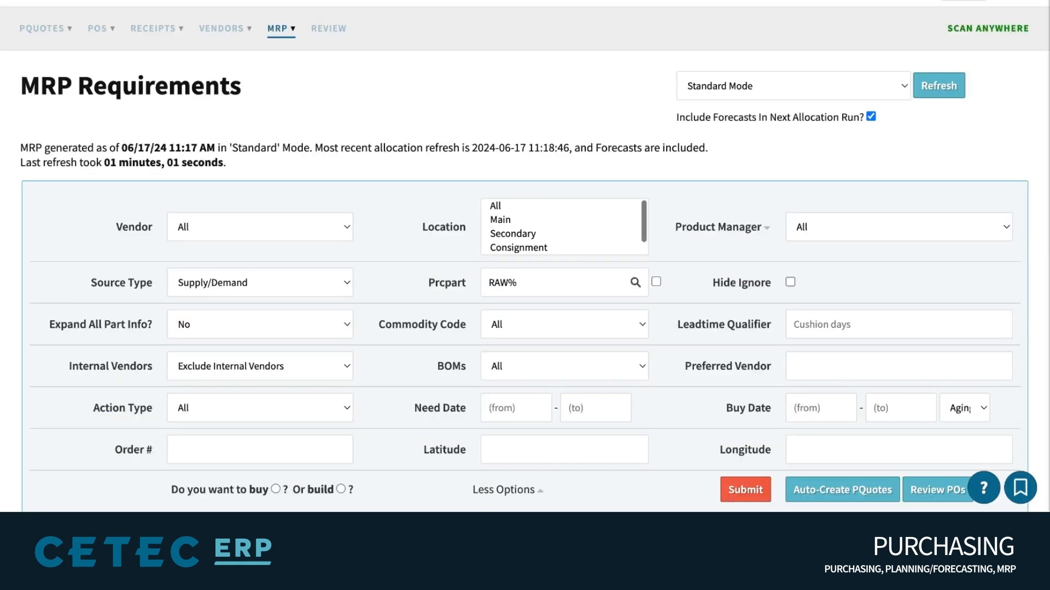
{"action": "scroll", "coordinate": [525, 273], "scroll_direction": "down", "scroll_amount": 10}
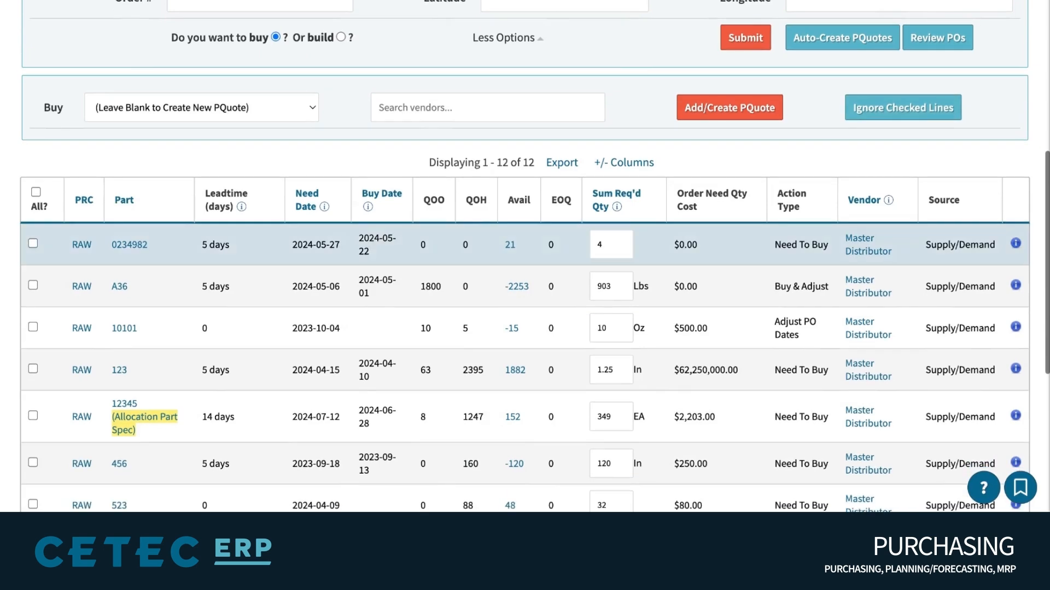
{"action": "scroll", "coordinate": [868, 317], "scroll_direction": "down", "scroll_amount": 4}
{"action": "scroll", "coordinate": [32, 118], "scroll_direction": "up", "scroll_amount": 1}
{"action": "left_click", "coordinate": [33, 115]}
{"action": "left_click", "coordinate": [33, 157]}
{"action": "left_click", "coordinate": [33, 197]}
{"action": "left_click", "coordinate": [33, 240]}
{"action": "left_click", "coordinate": [33, 286]}
{"action": "left_click", "coordinate": [33, 333]}
Search vendors for 'mas', choose Master Distributor, and submit Add/Create PQuote
{"action": "scroll", "coordinate": [109, 219], "scroll_direction": "up", "scroll_amount": 2}
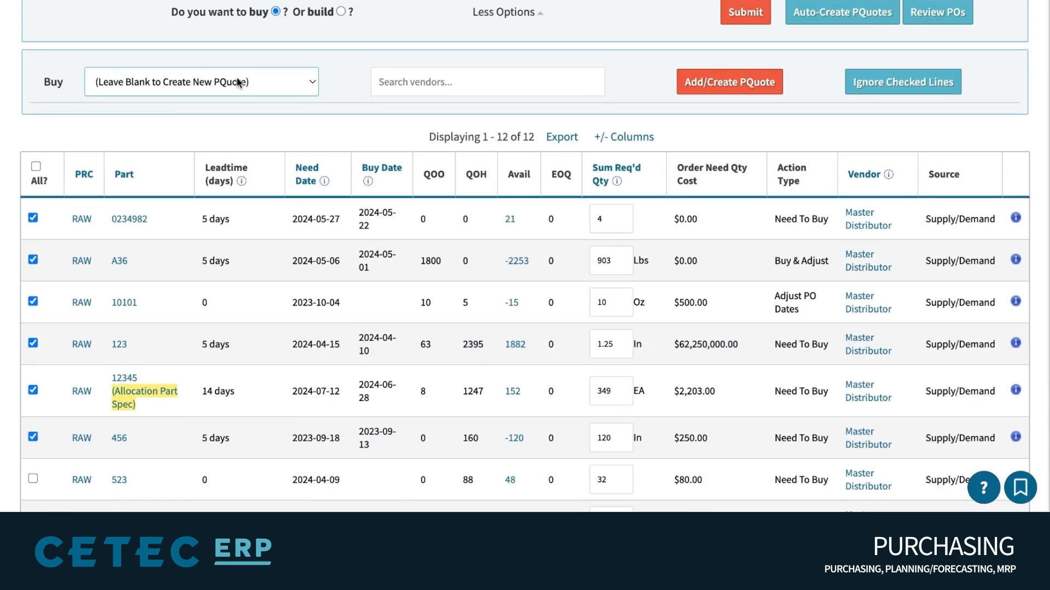
{"action": "left_click", "coordinate": [448, 77]}
{"action": "type", "text": "mast"}
{"action": "left_click", "coordinate": [512, 109]}
{"action": "left_click", "coordinate": [710, 89]}
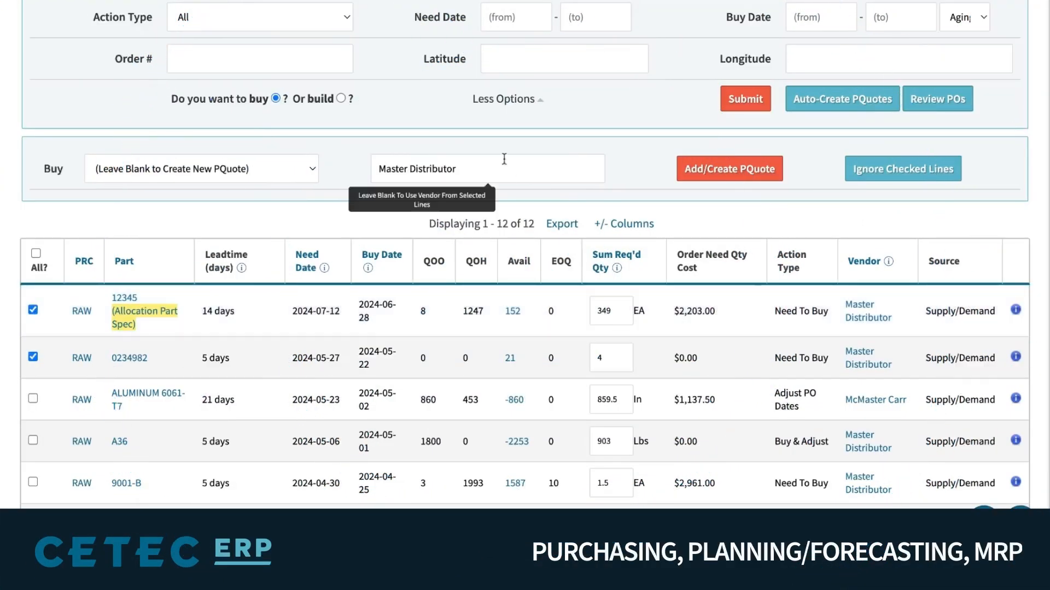
Confirm Master Distributor to create PQuote 1345, then open its DOCUMENTS page
{"action": "left_click", "coordinate": [504, 161]}
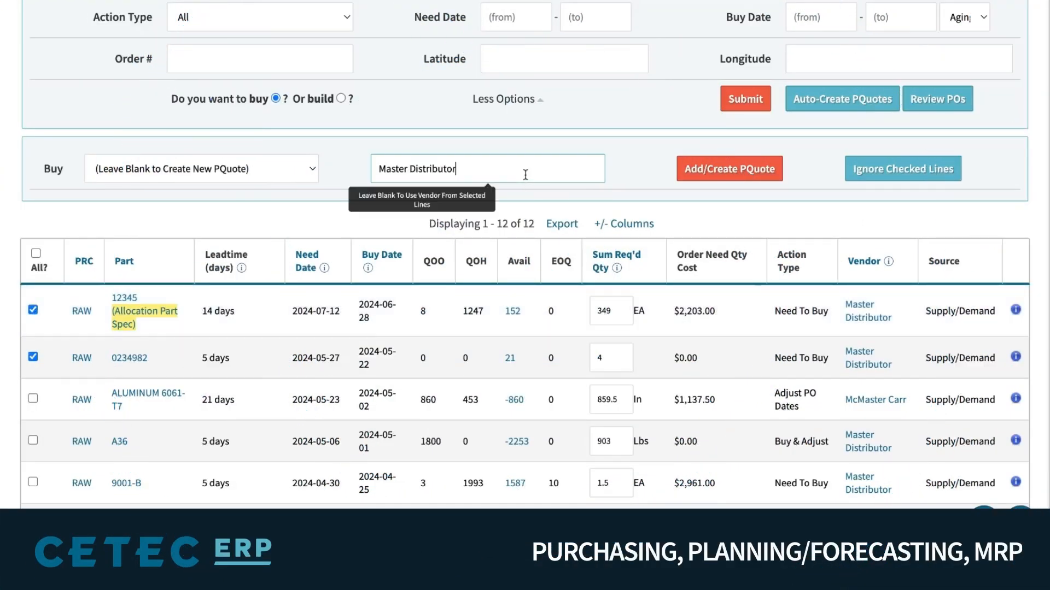
{"action": "left_click", "coordinate": [724, 173]}
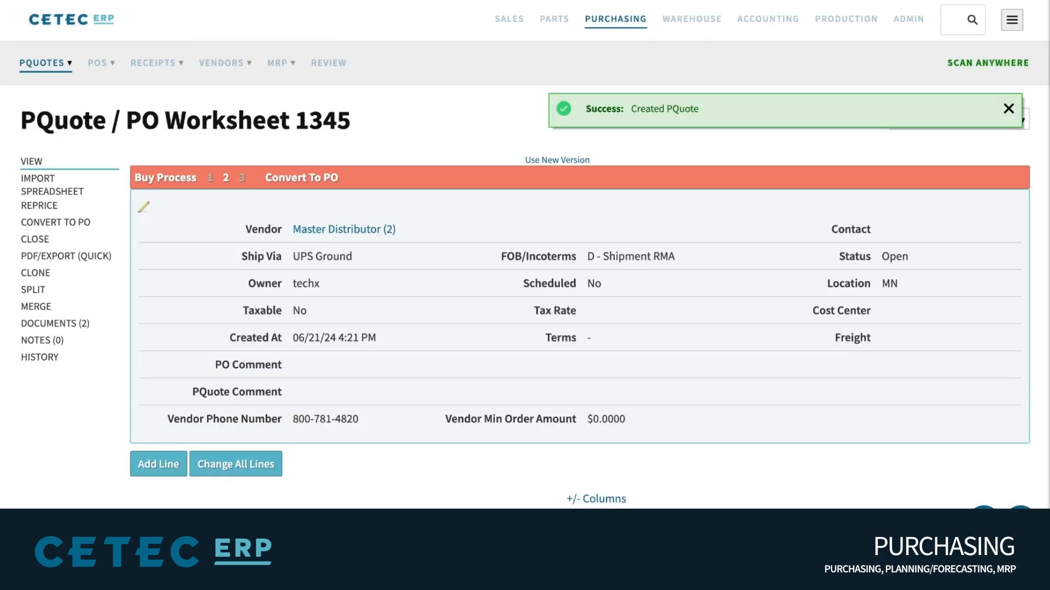
{"action": "scroll", "coordinate": [425, 103], "scroll_direction": "down", "scroll_amount": 2}
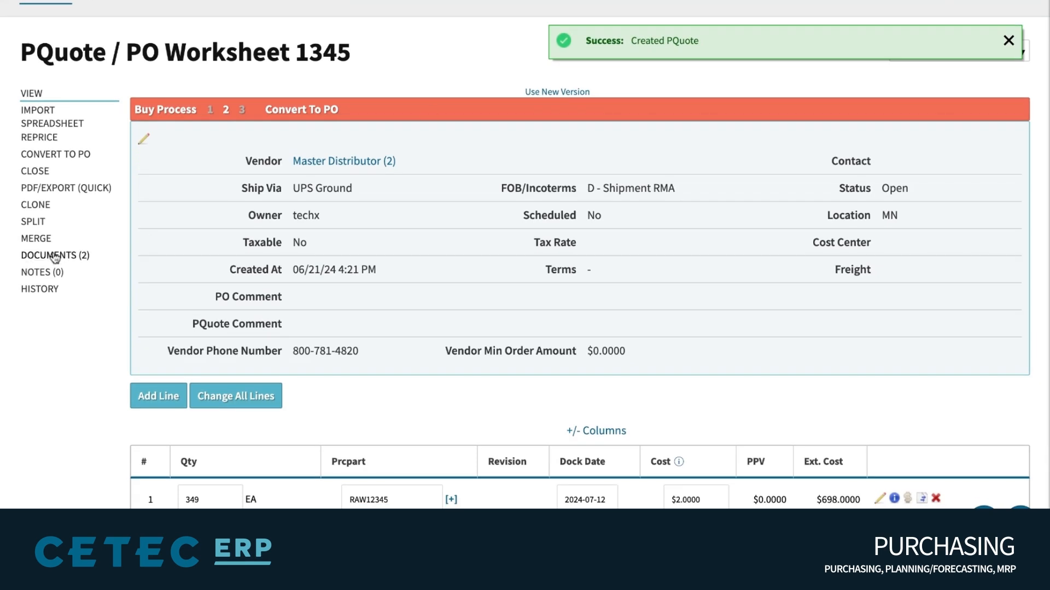
{"action": "left_click", "coordinate": [53, 257]}
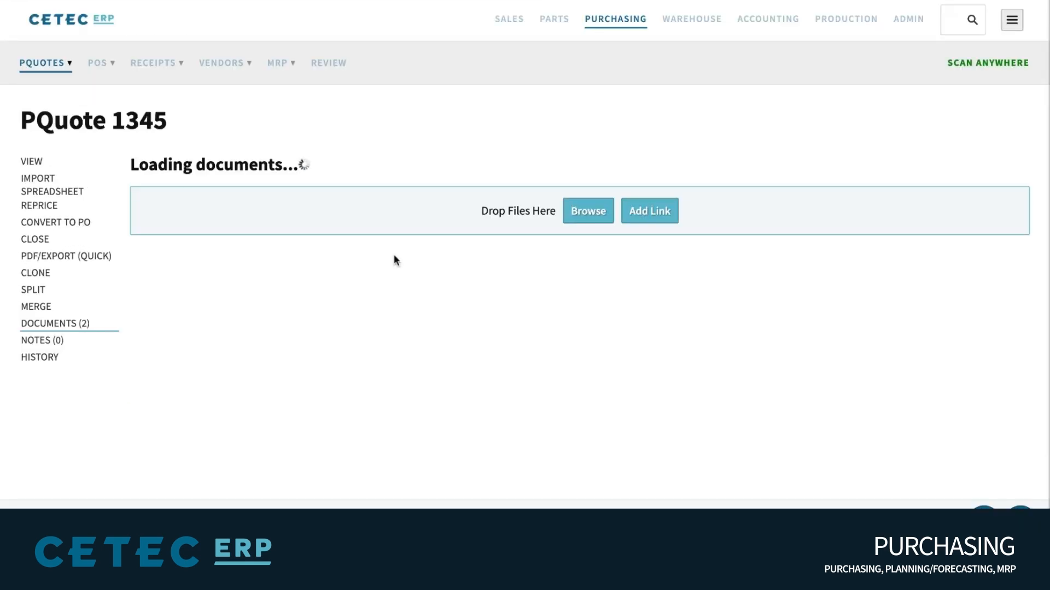
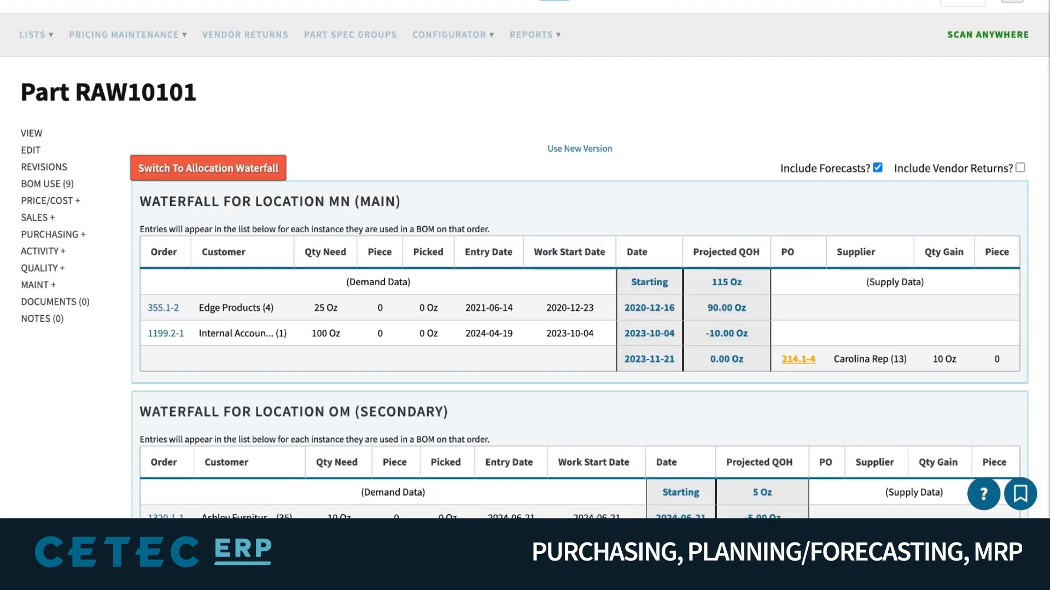
Run MRP Buy and review the 77 Need To Buy part lines with no vendors assigned
{"action": "triple_click", "coordinate": [715, 336]}
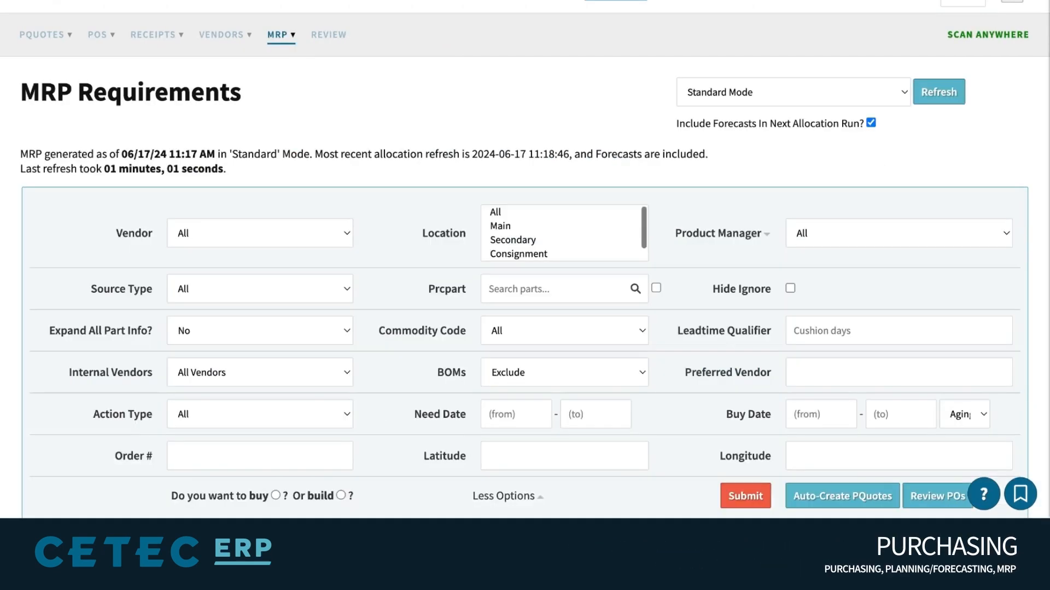
{"action": "scroll", "coordinate": [743, 316], "scroll_direction": "down", "scroll_amount": 1}
{"action": "left_click", "coordinate": [745, 438]}
{"action": "scroll", "coordinate": [694, 328], "scroll_direction": "down", "scroll_amount": 5}
{"action": "scroll", "coordinate": [700, 349], "scroll_direction": "down", "scroll_amount": 7}
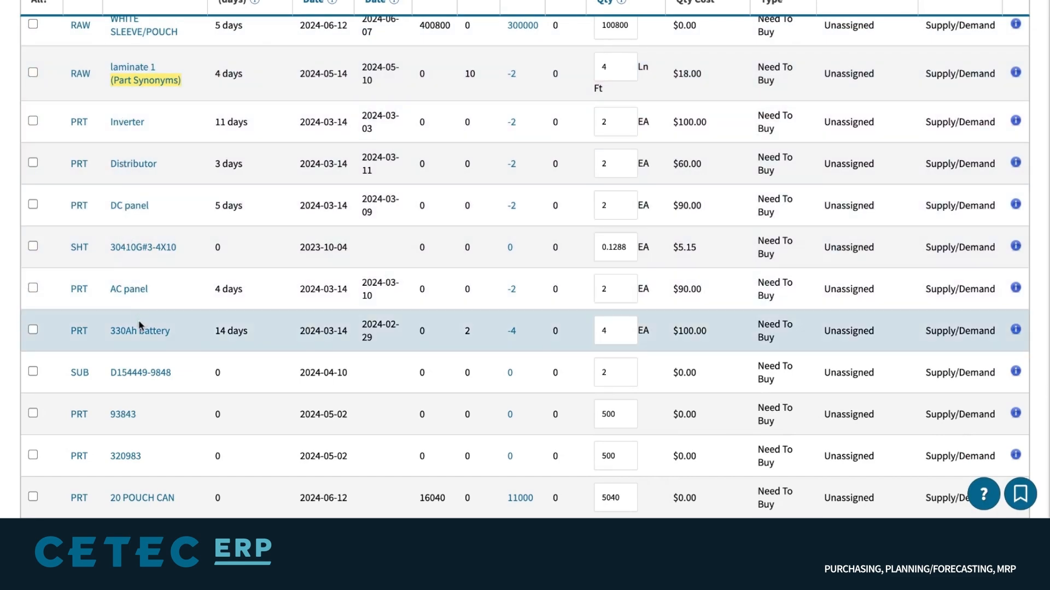
{"action": "scroll", "coordinate": [140, 336], "scroll_direction": "up", "scroll_amount": 8}
{"action": "scroll", "coordinate": [140, 337], "scroll_direction": "up", "scroll_amount": 5}
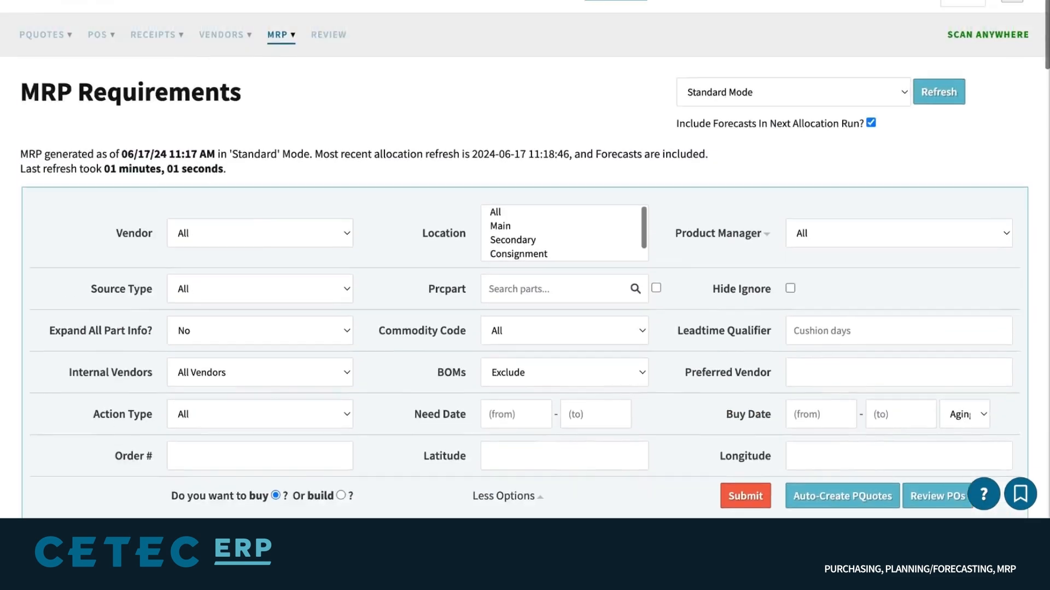
{"action": "left_click", "coordinate": [828, 2]}
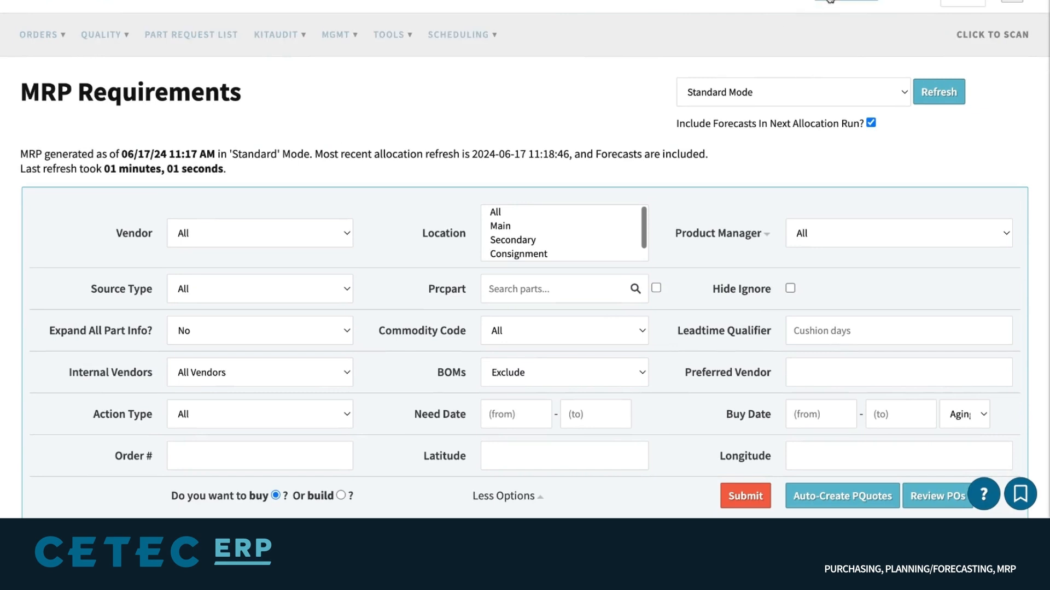
Run the Order Material Report, listing 233 shortage lines through work start 2024-06-24
{"action": "left_click", "coordinate": [42, 38]}
{"action": "left_click", "coordinate": [74, 236]}
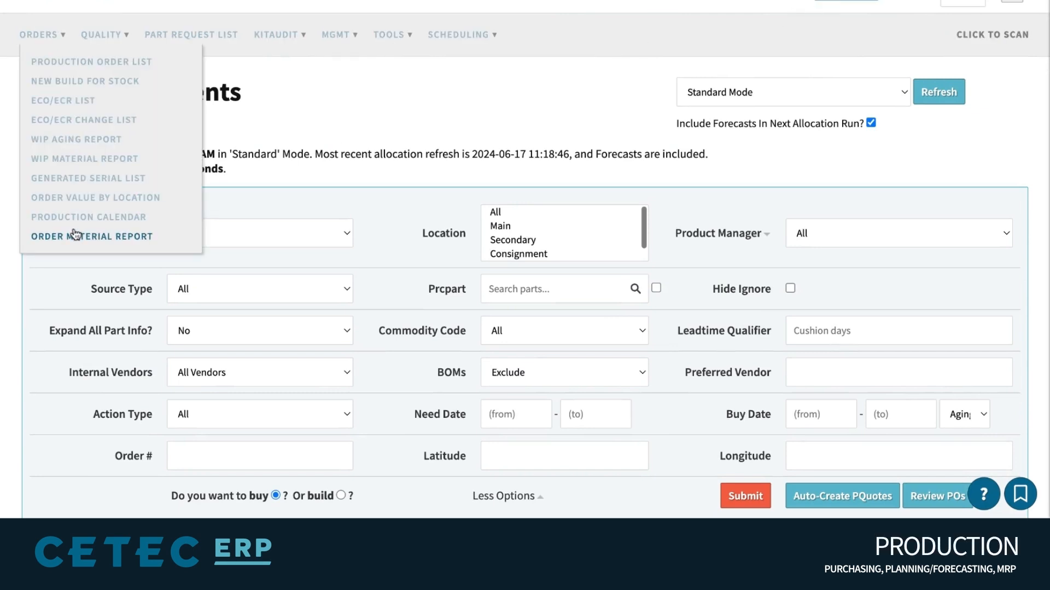
{"action": "double_click", "coordinate": [144, 204]}
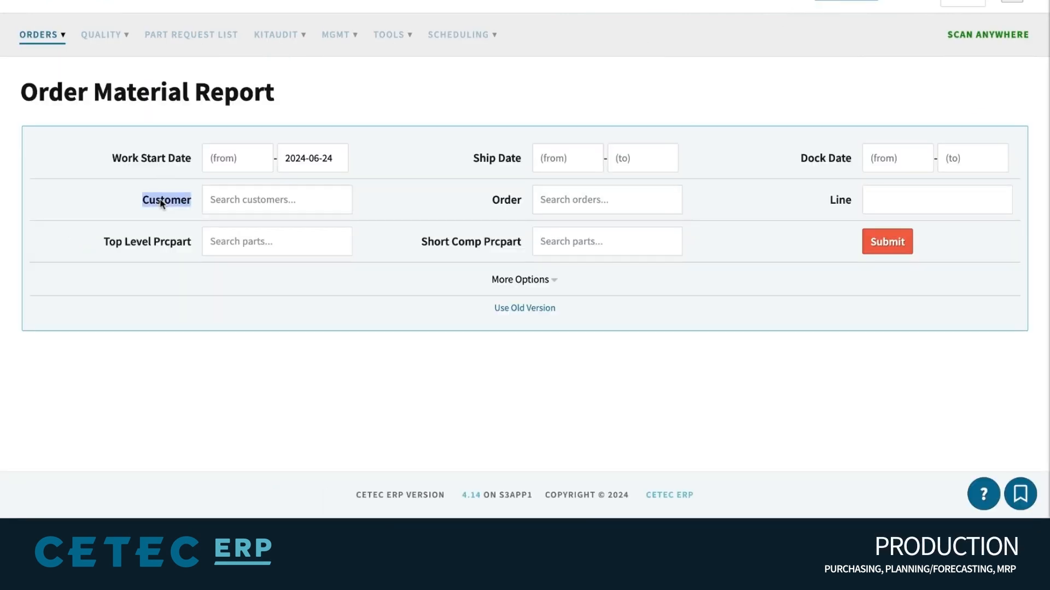
{"action": "left_click", "coordinate": [868, 238]}
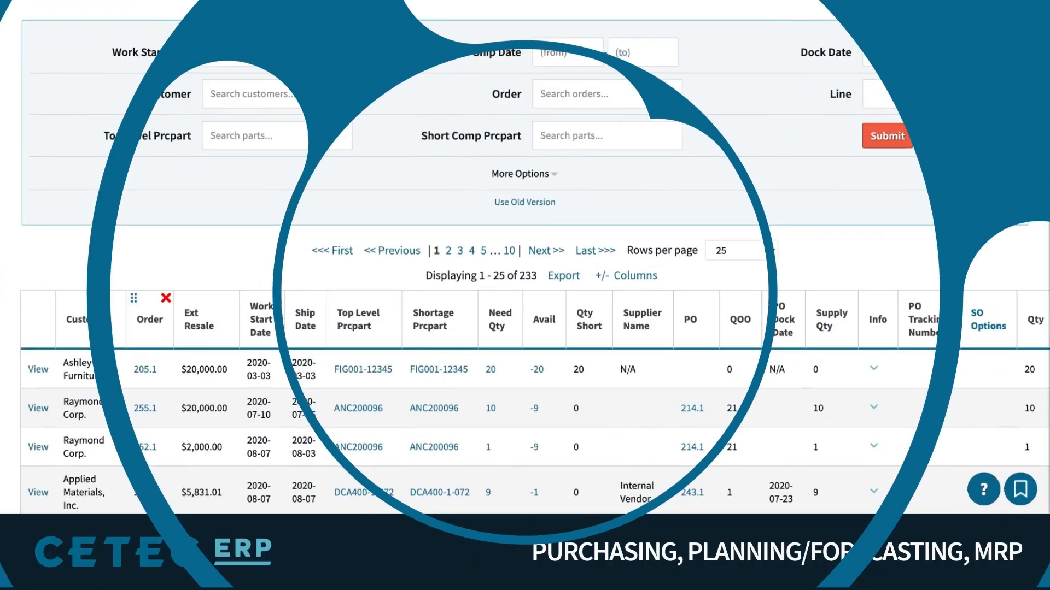
{"action": "double_click", "coordinate": [150, 319]}
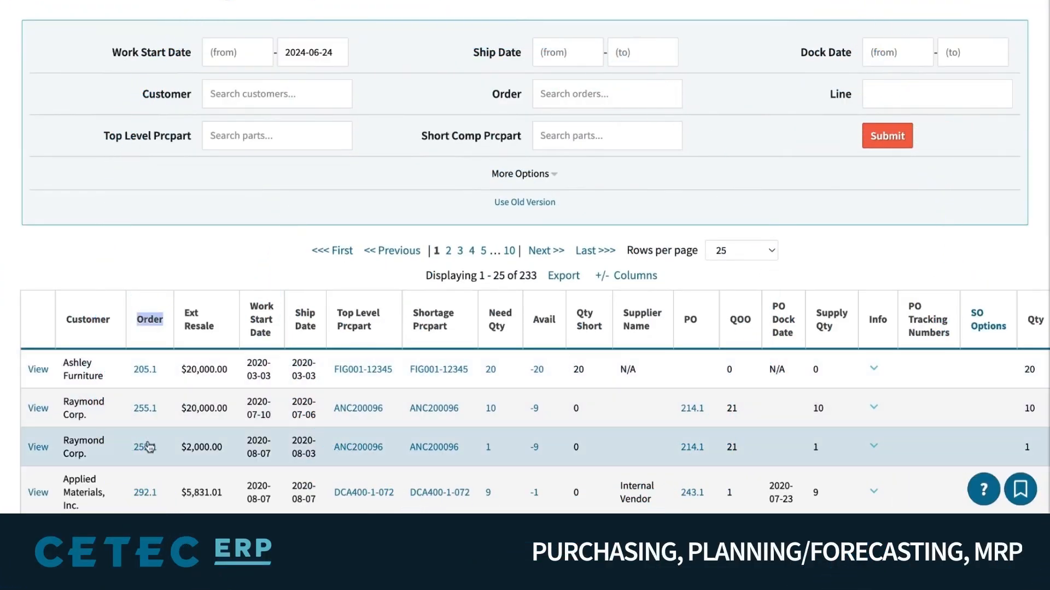
{"action": "triple_click", "coordinate": [588, 327]}
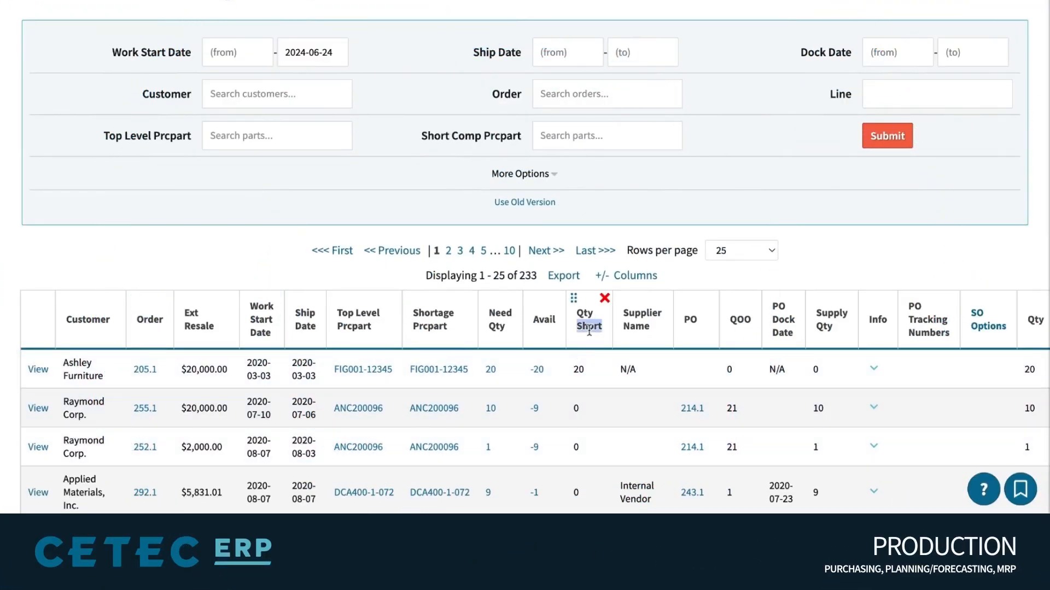
{"action": "left_click", "coordinate": [591, 373]}
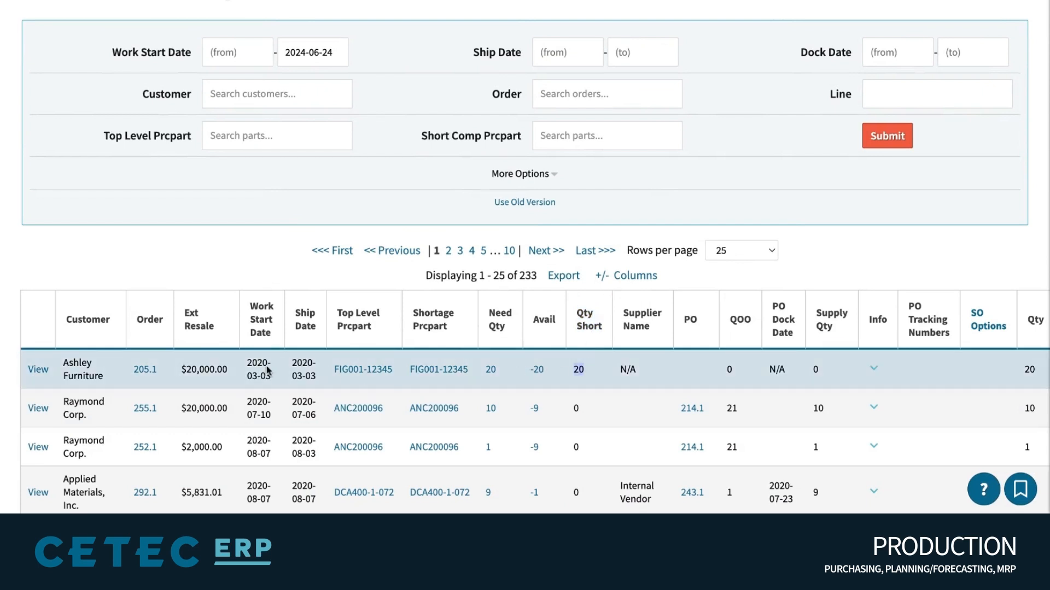
{"action": "triple_click", "coordinate": [101, 375]}
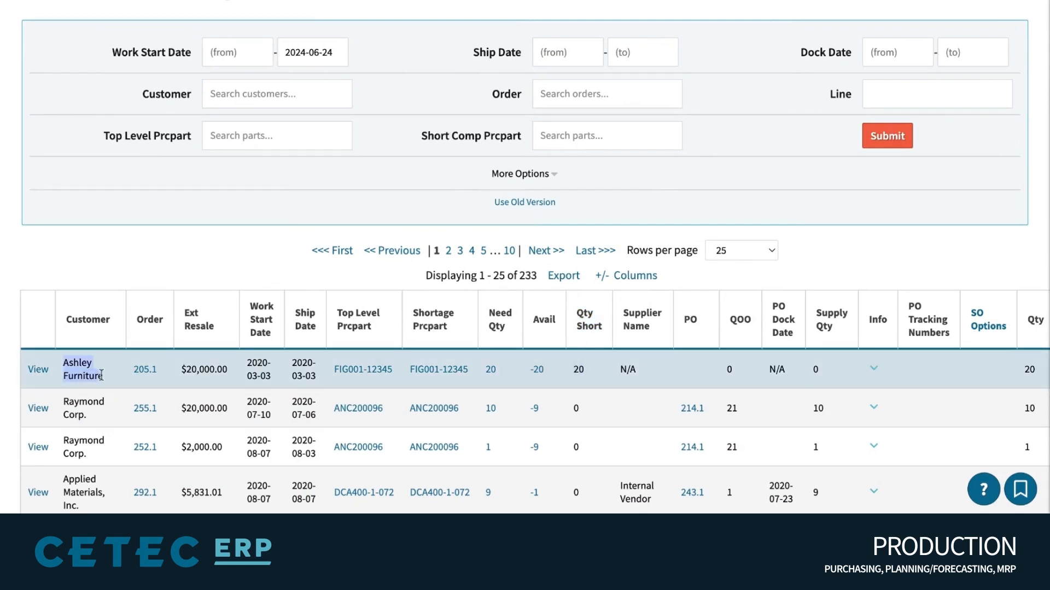
{"action": "triple_click", "coordinate": [310, 370]}
{"action": "triple_click", "coordinate": [265, 370]}
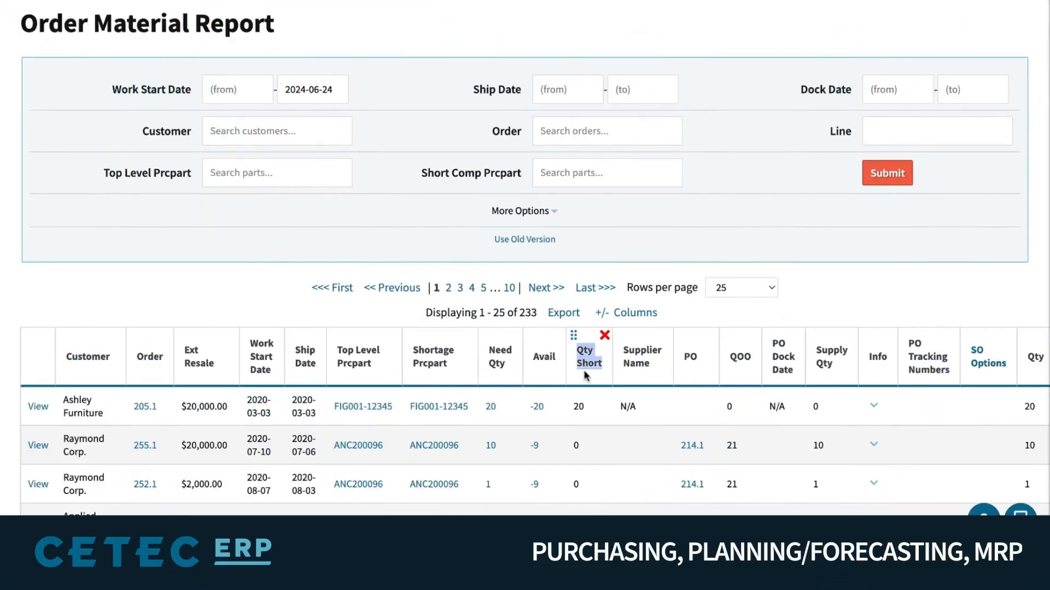
{"action": "left_click_drag", "start_coordinate": [450, 366], "coordinate": [410, 358]}
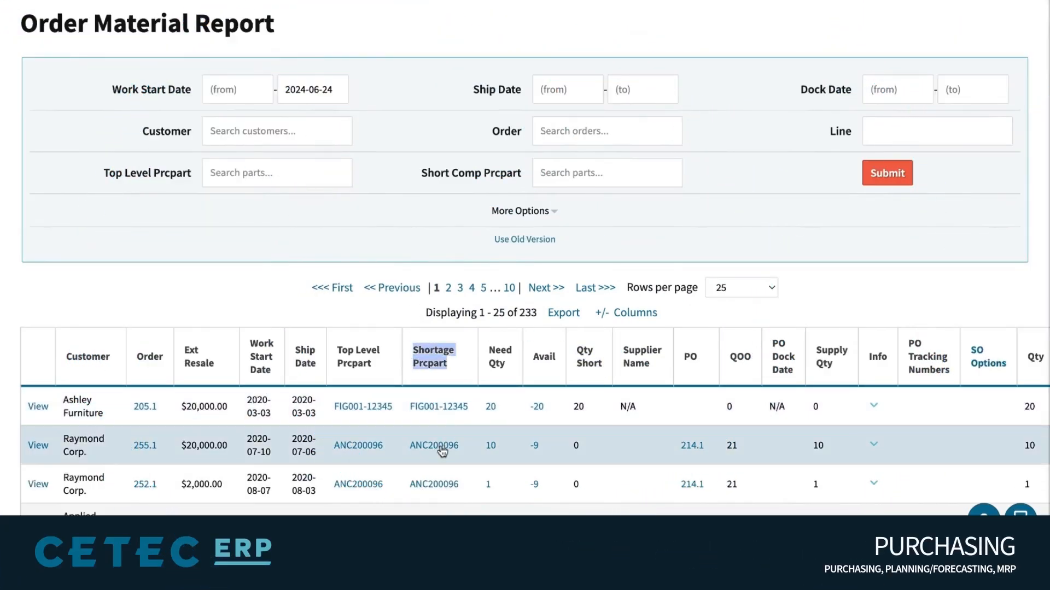
{"action": "scroll", "coordinate": [443, 452], "scroll_direction": "down", "scroll_amount": 2}
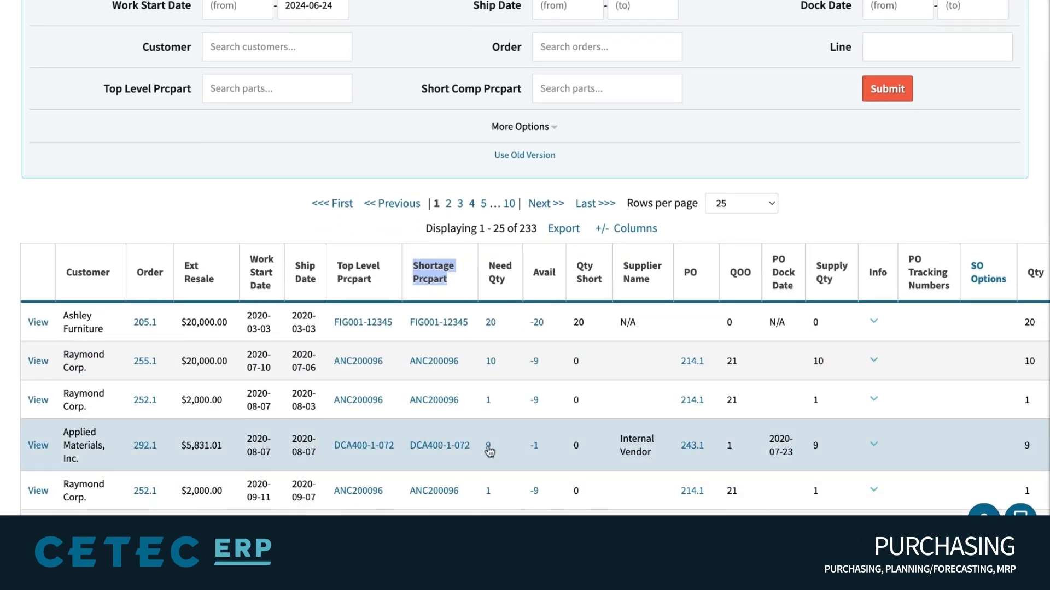
{"action": "triple_click", "coordinate": [471, 448]}
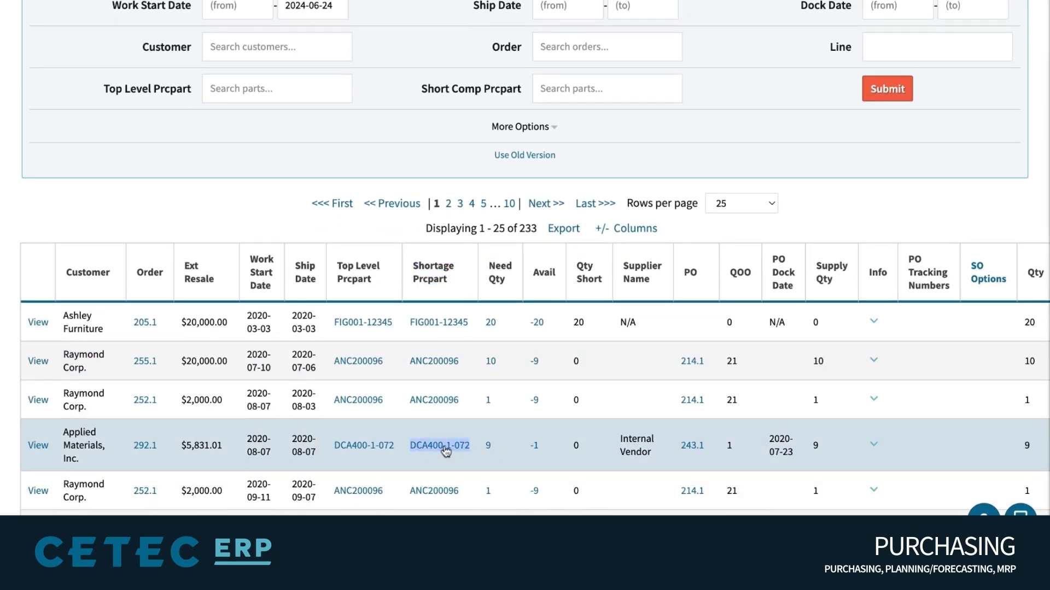
{"action": "scroll", "coordinate": [444, 452], "scroll_direction": "right", "scroll_amount": 5}
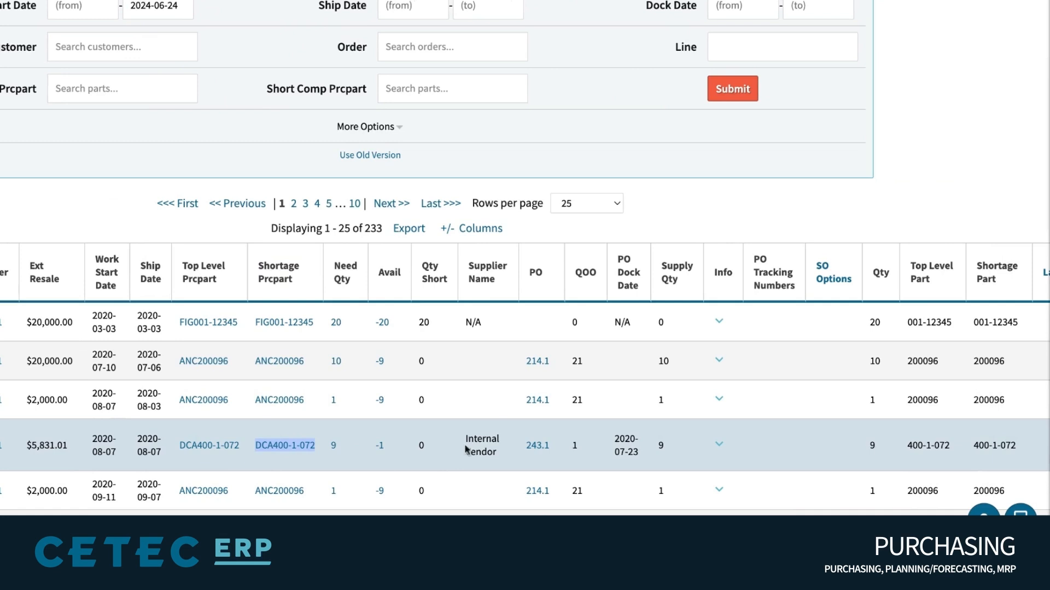
{"action": "left_click", "coordinate": [556, 449]}
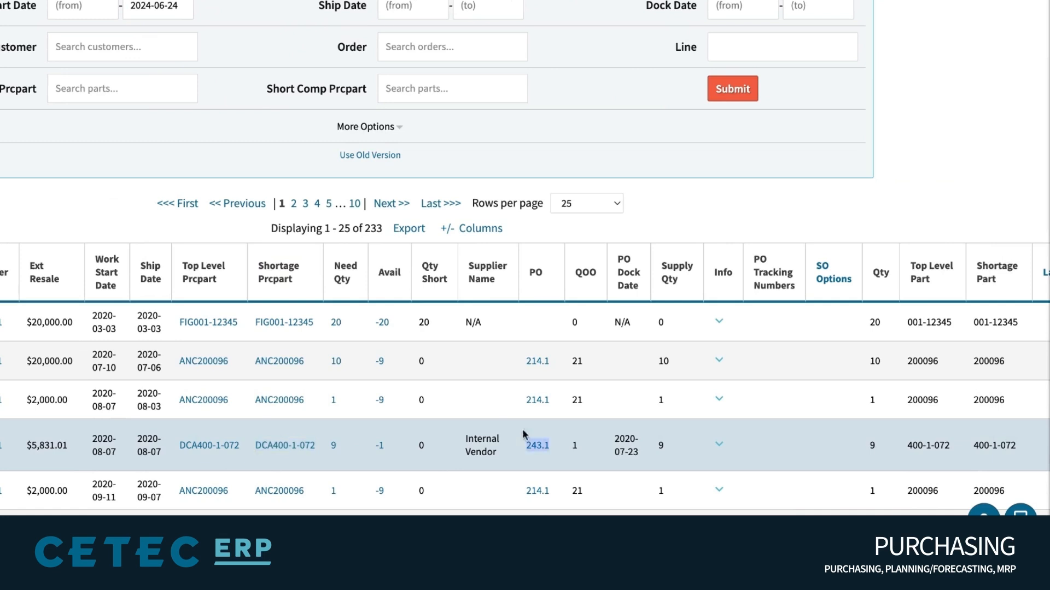
{"action": "left_click", "coordinate": [537, 273]}
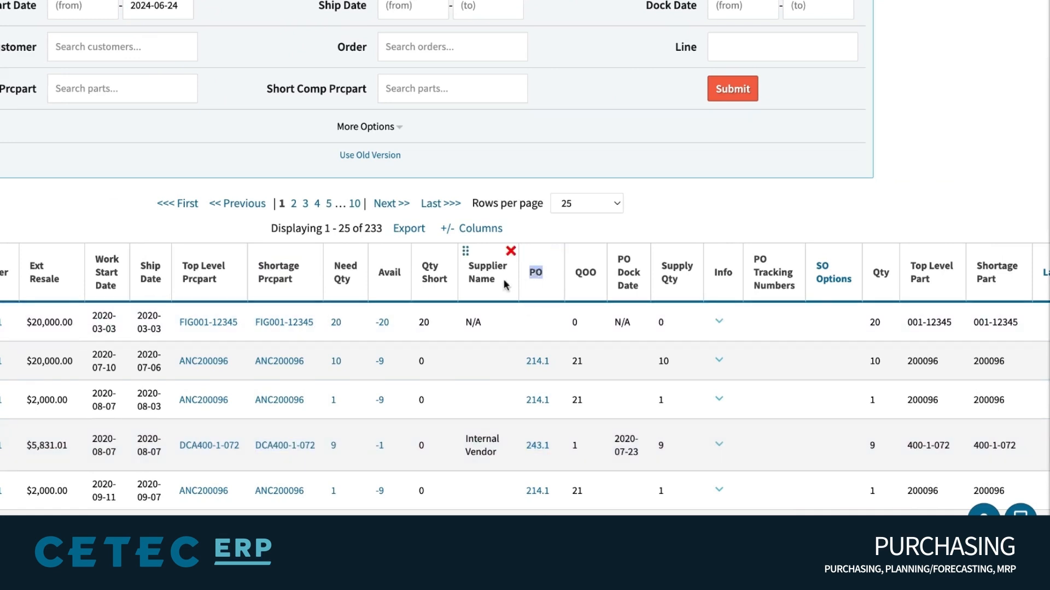
{"action": "triple_click", "coordinate": [487, 275]}
{"action": "left_click_drag", "start_coordinate": [616, 252], "coordinate": [619, 276]}
{"action": "triple_click", "coordinate": [768, 273]}
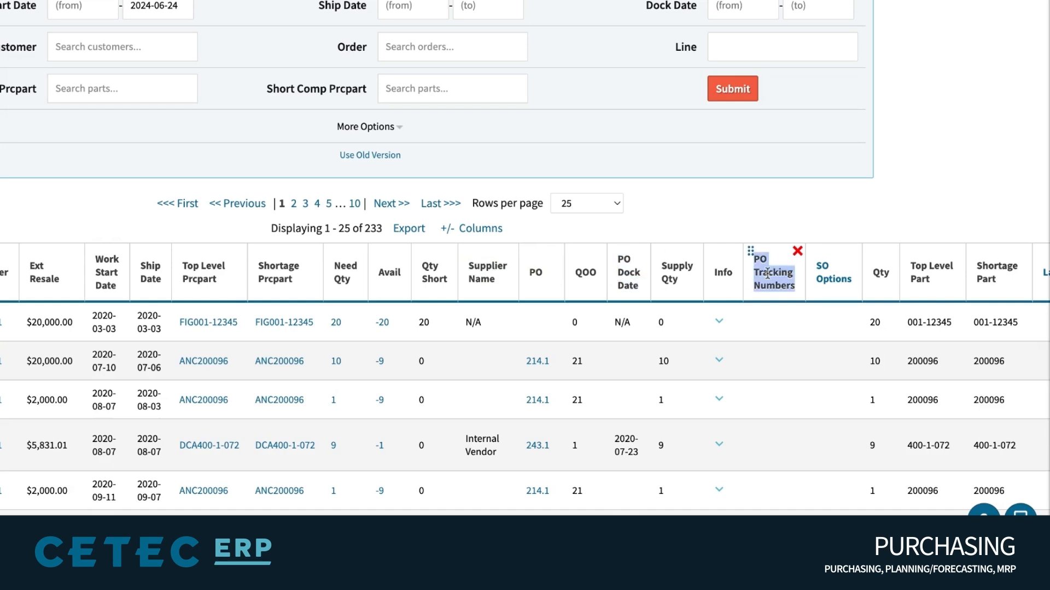
{"action": "left_click", "coordinate": [632, 279]}
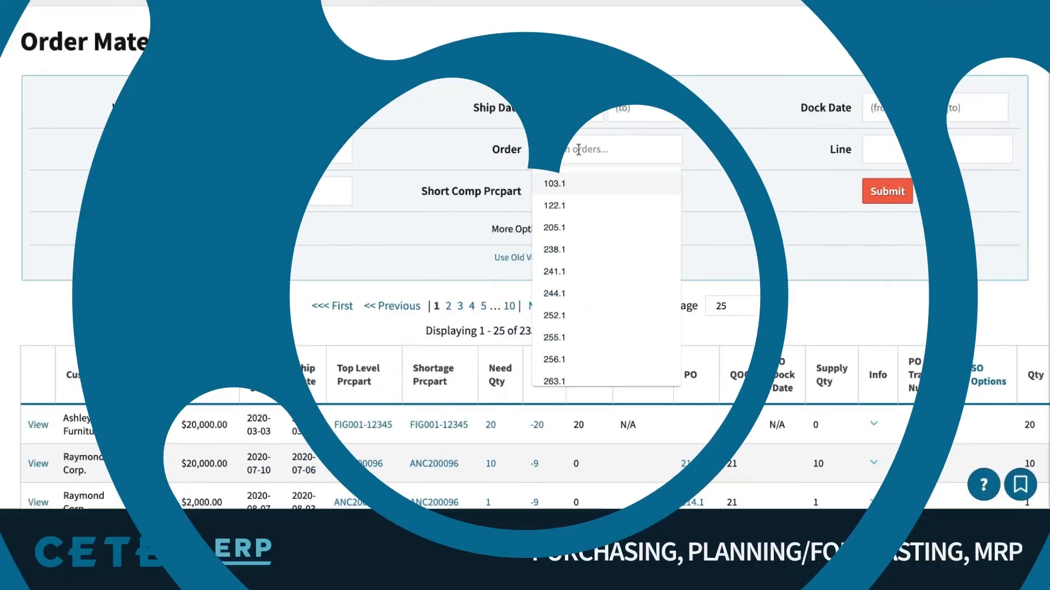
{"action": "type", "text": "1"}
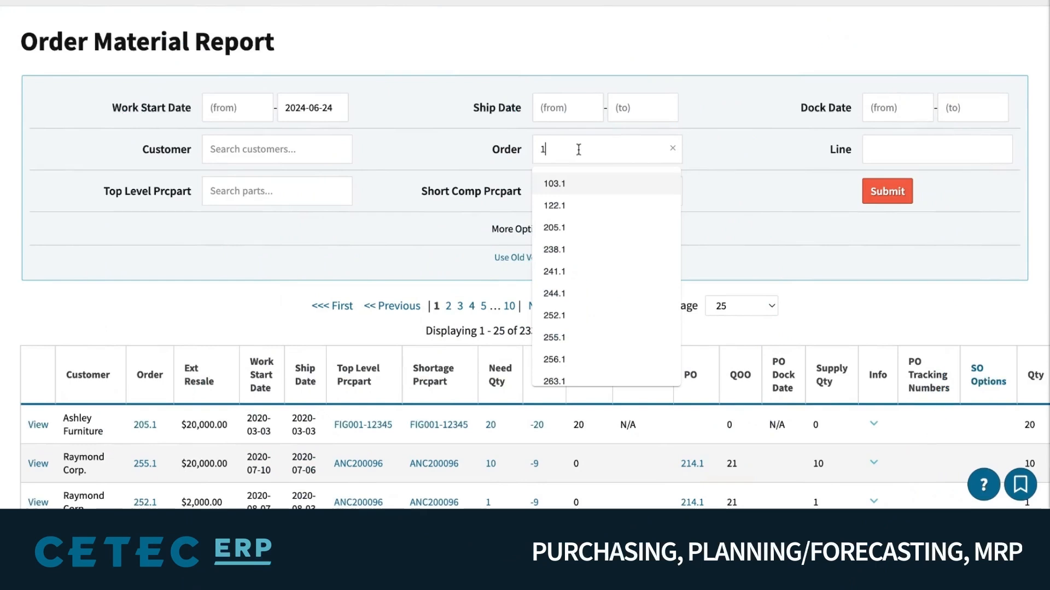
Clear the order number filter and filter by customer ABC Company (85)
{"action": "key", "text": "BackSpace"}
{"action": "left_click", "coordinate": [281, 151]}
{"action": "left_click", "coordinate": [254, 278]}
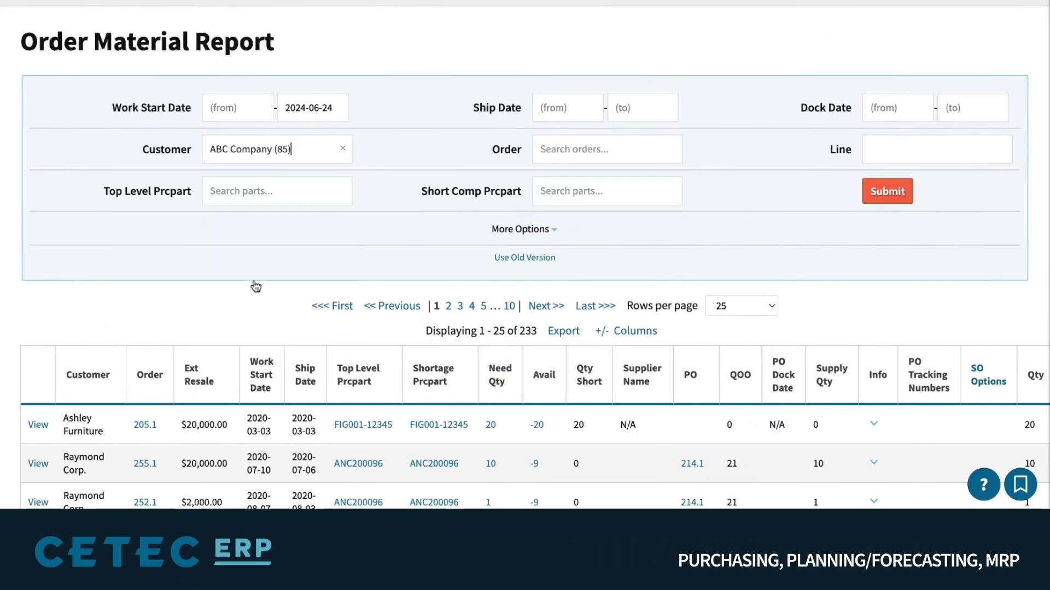
Add Location Main (MN) and short component RAW1314587 filters, with the report mode set to Ontime
{"action": "left_click", "coordinate": [549, 234]}
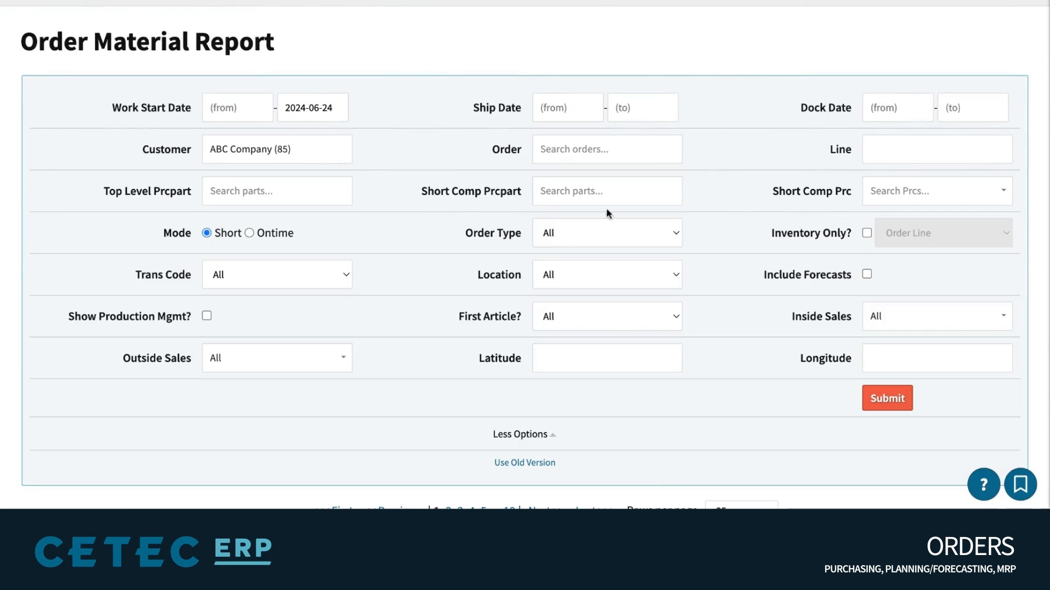
{"action": "scroll", "coordinate": [623, 199], "scroll_direction": "down", "scroll_amount": 2}
{"action": "left_click", "coordinate": [633, 193]}
{"action": "left_click", "coordinate": [629, 210]}
{"action": "left_click", "coordinate": [739, 200]}
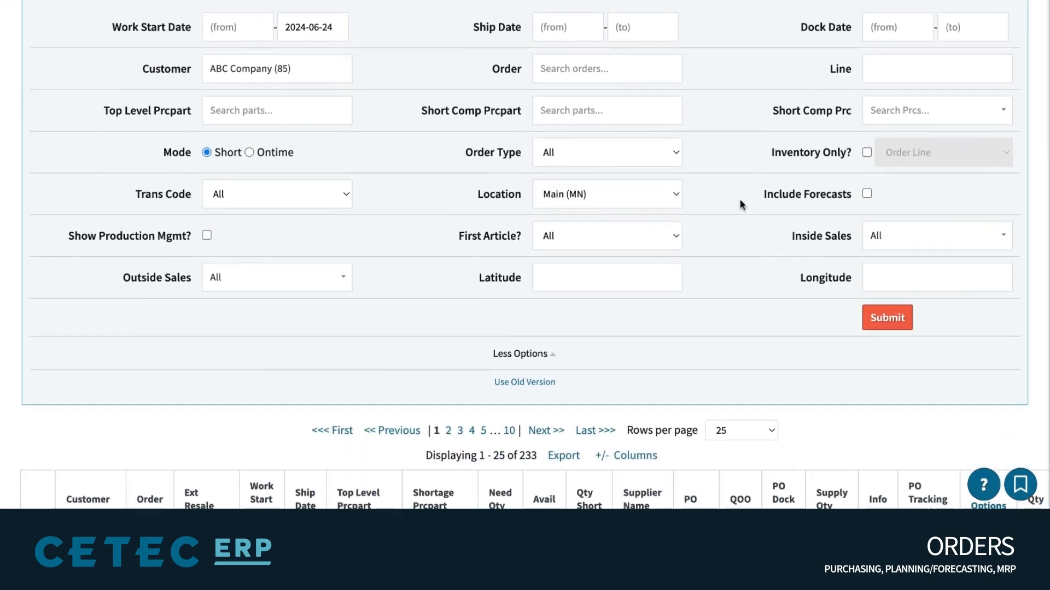
{"action": "left_click", "coordinate": [897, 112]}
{"action": "left_click", "coordinate": [572, 114]}
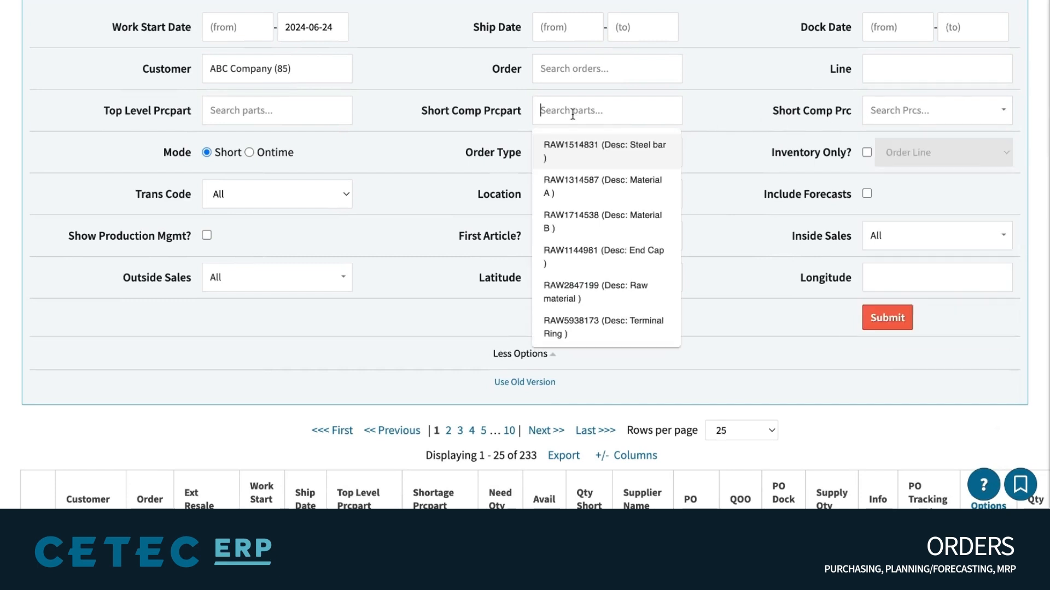
{"action": "left_click", "coordinate": [586, 189]}
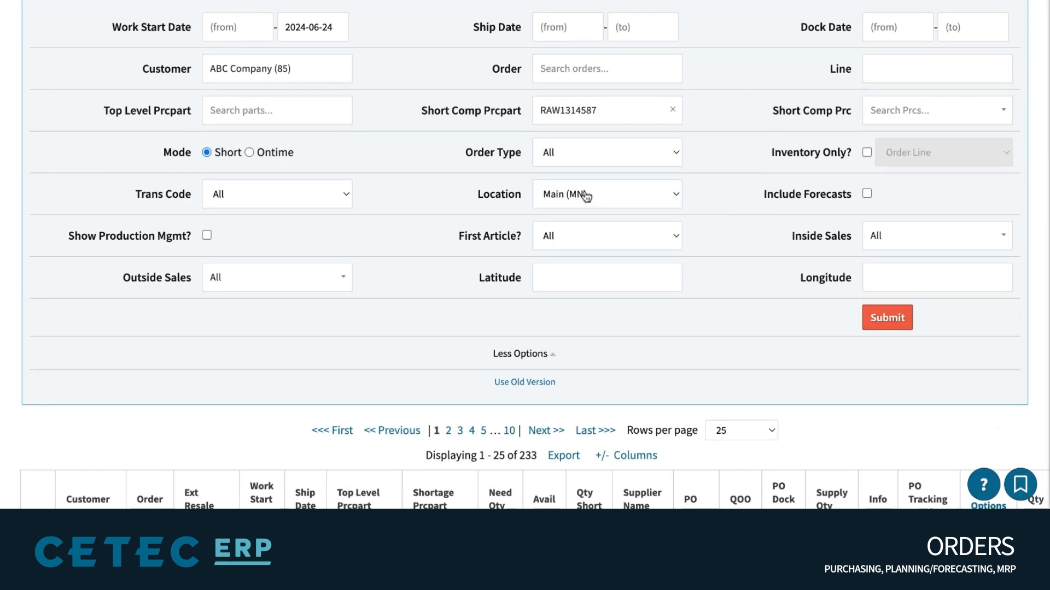
{"action": "double_click", "coordinate": [249, 152]}
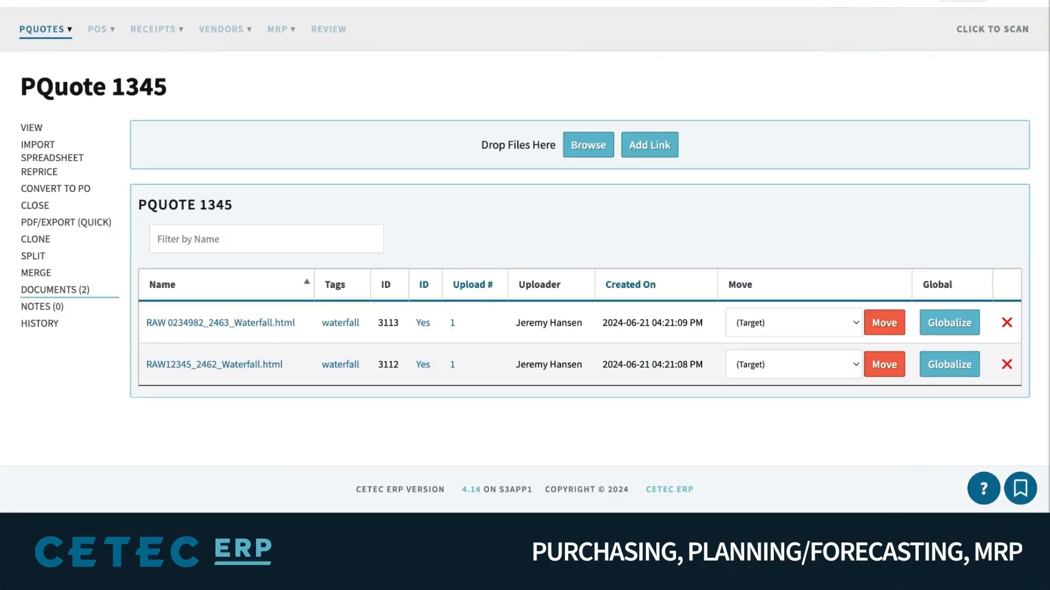
Open PQuote / PO Worksheet 1345 and look over its two lines
{"action": "left_click", "coordinate": [30, 130]}
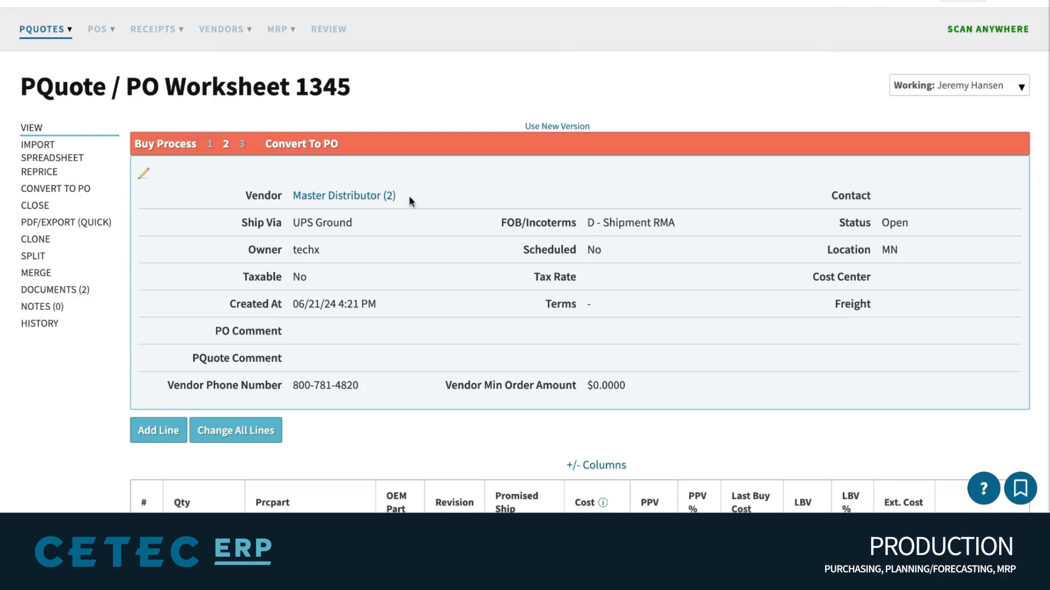
{"action": "left_click_drag", "start_coordinate": [437, 207], "coordinate": [244, 197]}
{"action": "scroll", "coordinate": [244, 197], "scroll_direction": "down", "scroll_amount": 3}
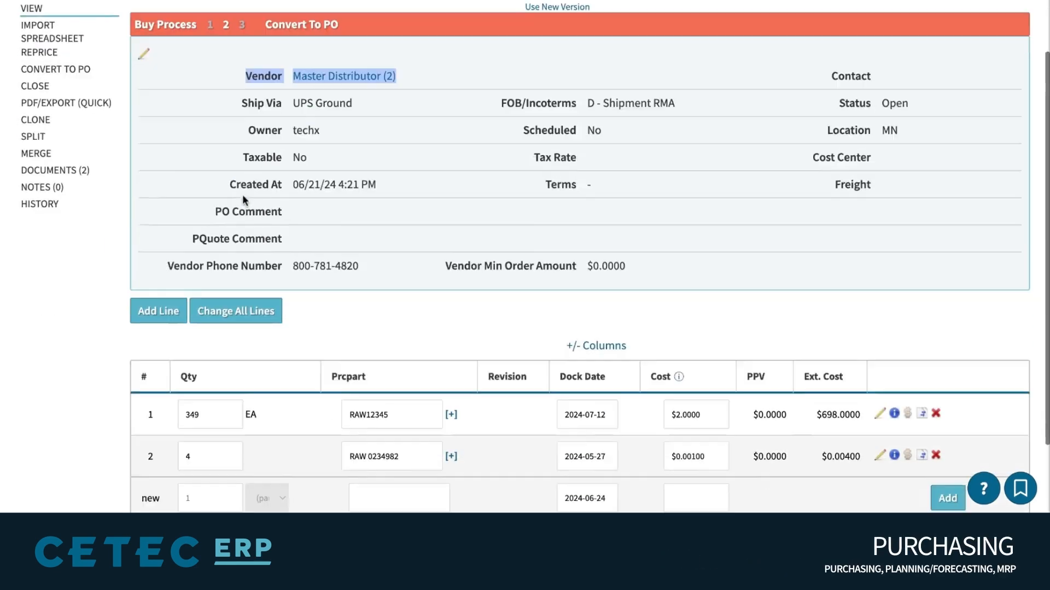
{"action": "double_click", "coordinate": [353, 339]}
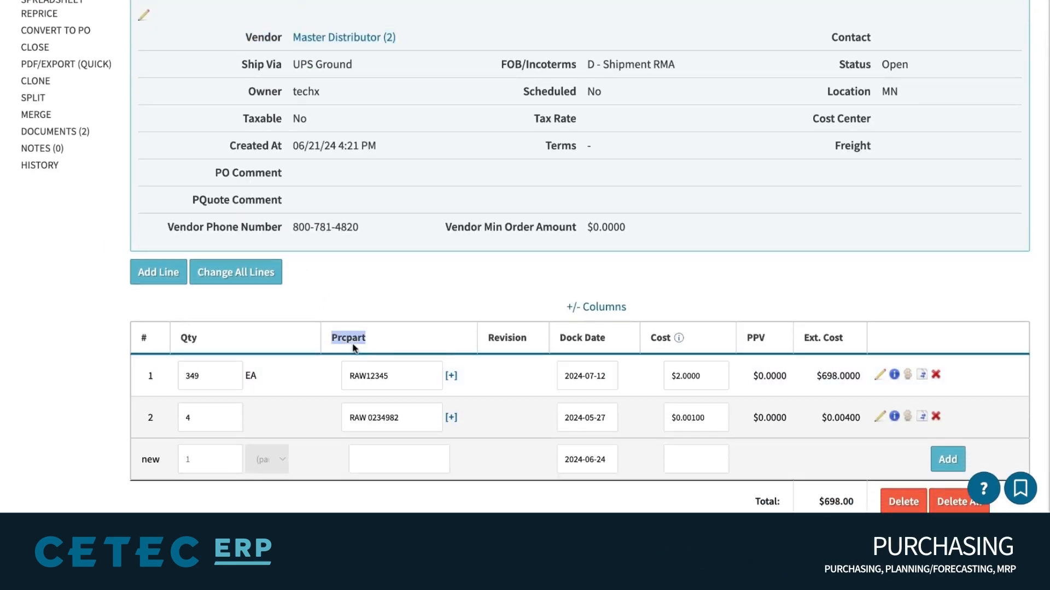
{"action": "double_click", "coordinate": [373, 382]}
{"action": "left_click_drag", "start_coordinate": [23, 87], "coordinate": [280, 87]}
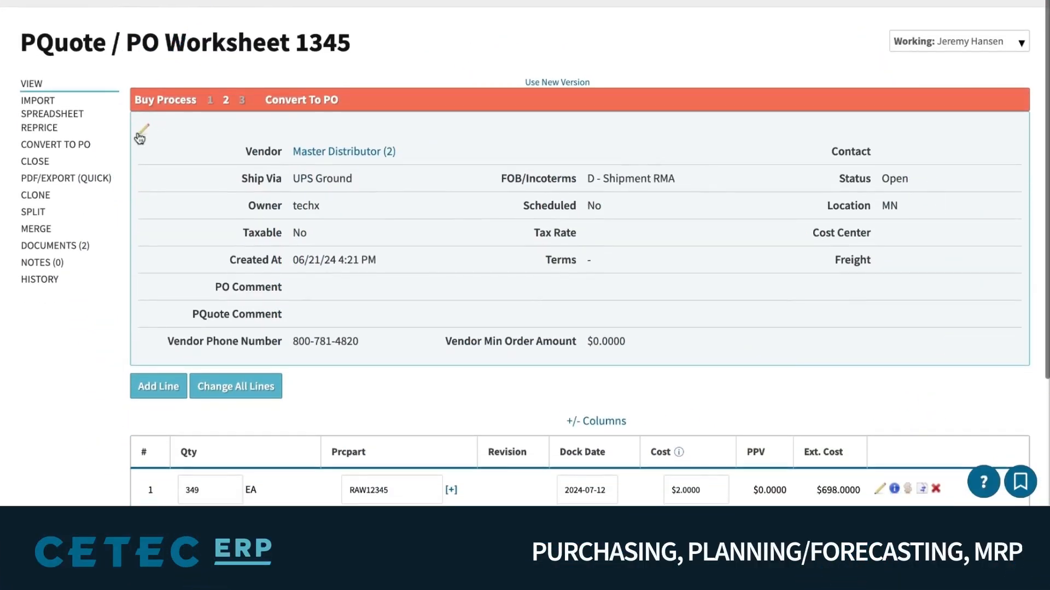
Save the worksheet header with Terms 1 - NET30 and Freight $0.0000
{"action": "left_click", "coordinate": [142, 138]}
{"action": "left_click", "coordinate": [322, 144]}
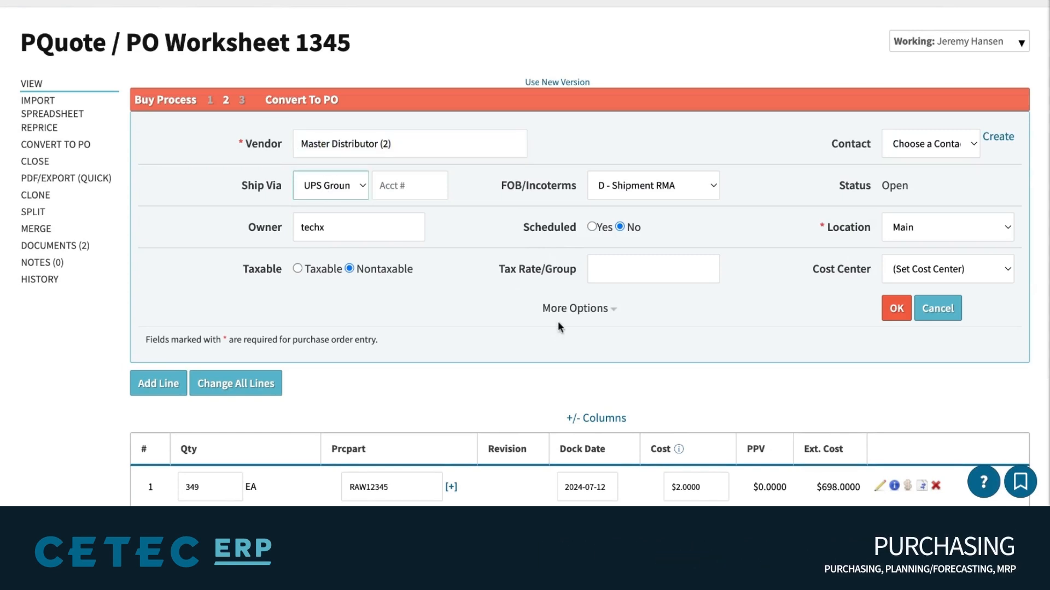
{"action": "left_click", "coordinate": [584, 309]}
{"action": "scroll", "coordinate": [585, 306], "scroll_direction": "down", "scroll_amount": 5}
{"action": "left_click", "coordinate": [360, 49]}
{"action": "triple_click", "coordinate": [245, 49]}
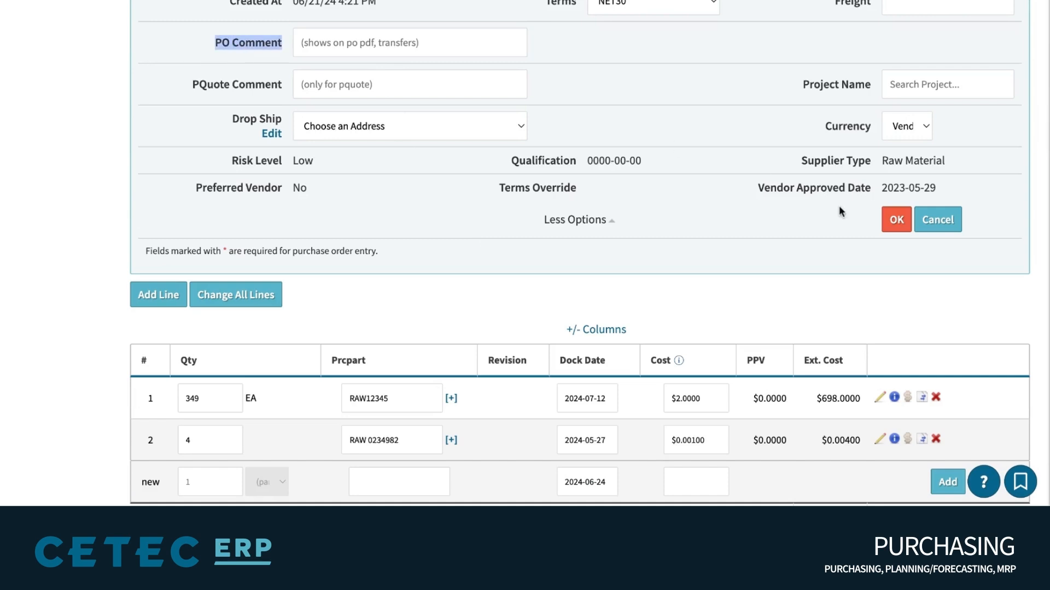
{"action": "left_click", "coordinate": [897, 219]}
Point out line part numbers RAW12345 and RAW 0234982 and line 1's quantity 349
{"action": "double_click", "coordinate": [392, 359]}
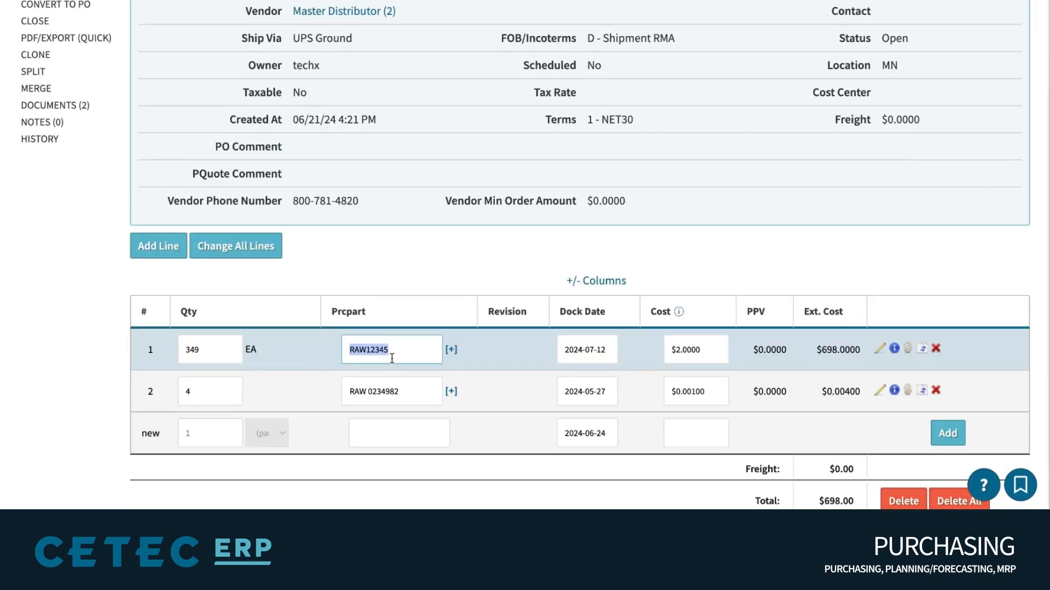
{"action": "triple_click", "coordinate": [398, 392]}
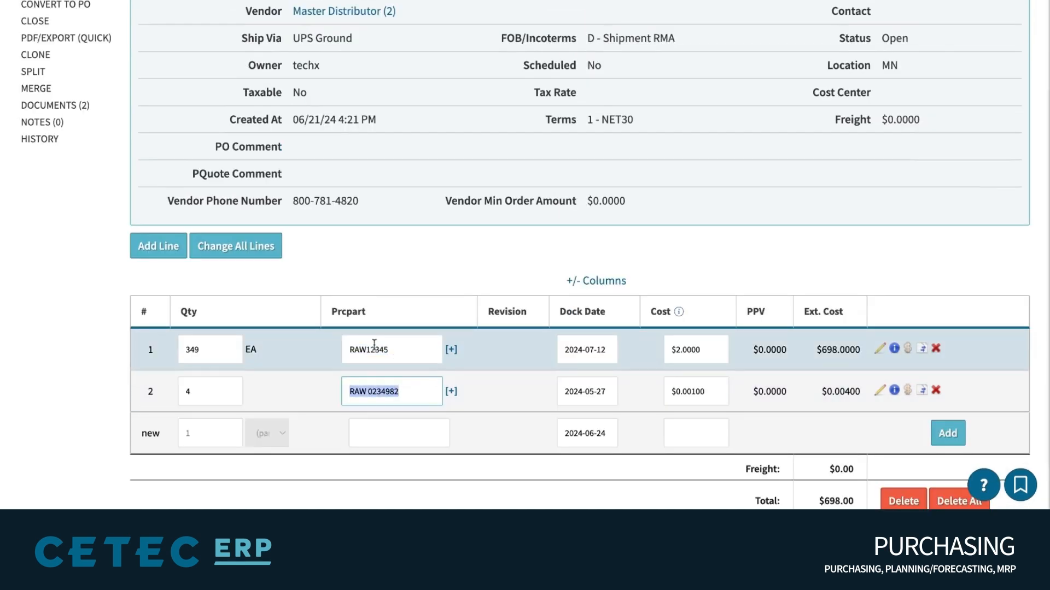
{"action": "left_click", "coordinate": [374, 346]}
{"action": "double_click", "coordinate": [207, 346]}
{"action": "left_click", "coordinate": [368, 259]}
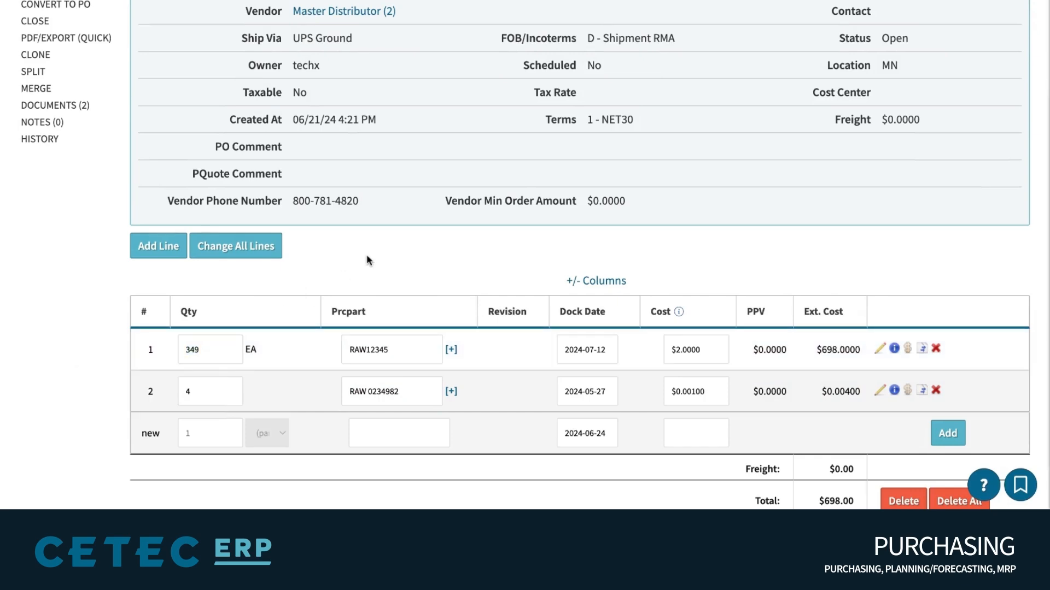
{"action": "scroll", "coordinate": [368, 260], "scroll_direction": "up", "scroll_amount": 5}
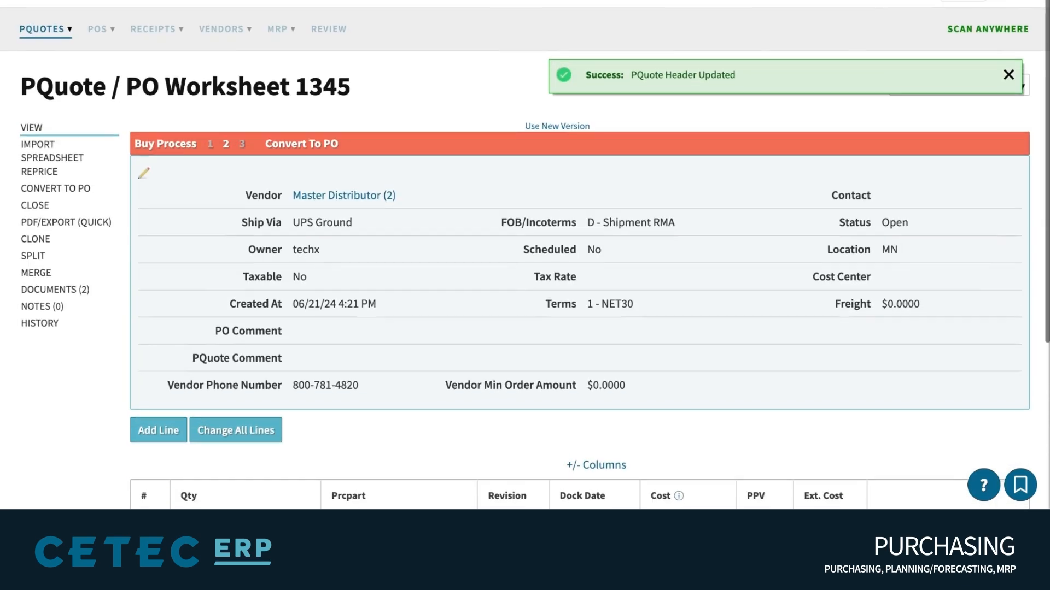
Save the PQuote Comment 'REQUESTING APPROVAL FOR BELOW TWO ITEMS' with initials in the header
{"action": "left_click", "coordinate": [1009, 75]}
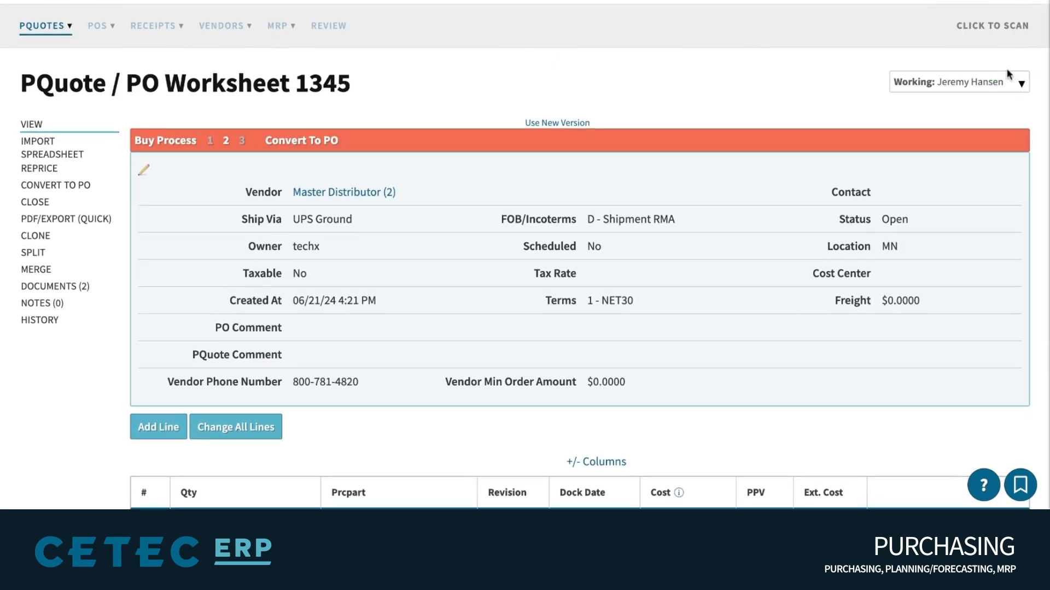
{"action": "left_click", "coordinate": [969, 88]}
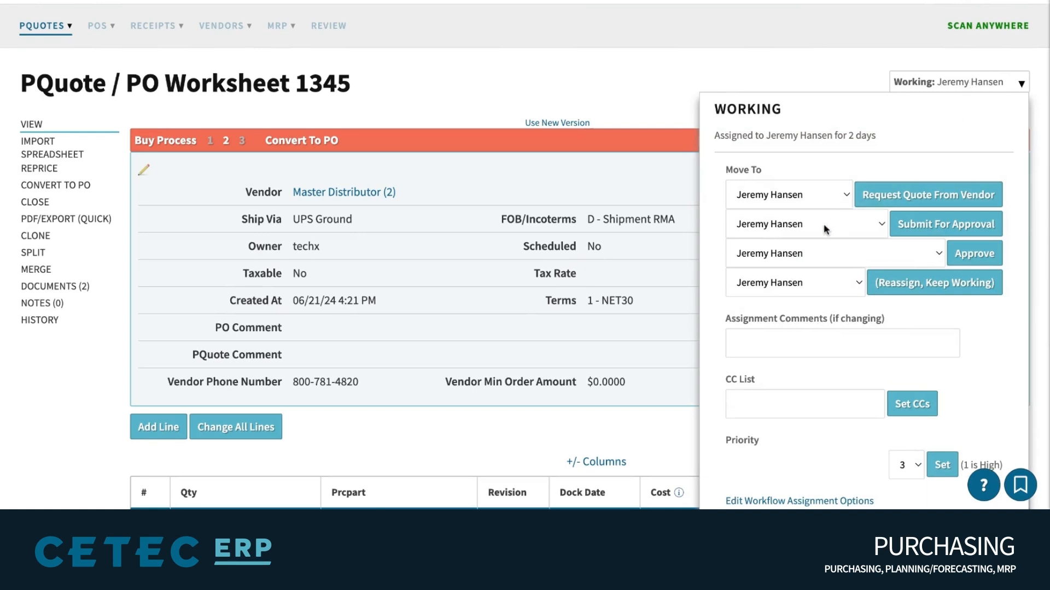
{"action": "left_click_drag", "start_coordinate": [1012, 222], "coordinate": [897, 225]}
{"action": "scroll", "coordinate": [790, 360], "scroll_direction": "down", "scroll_amount": 3}
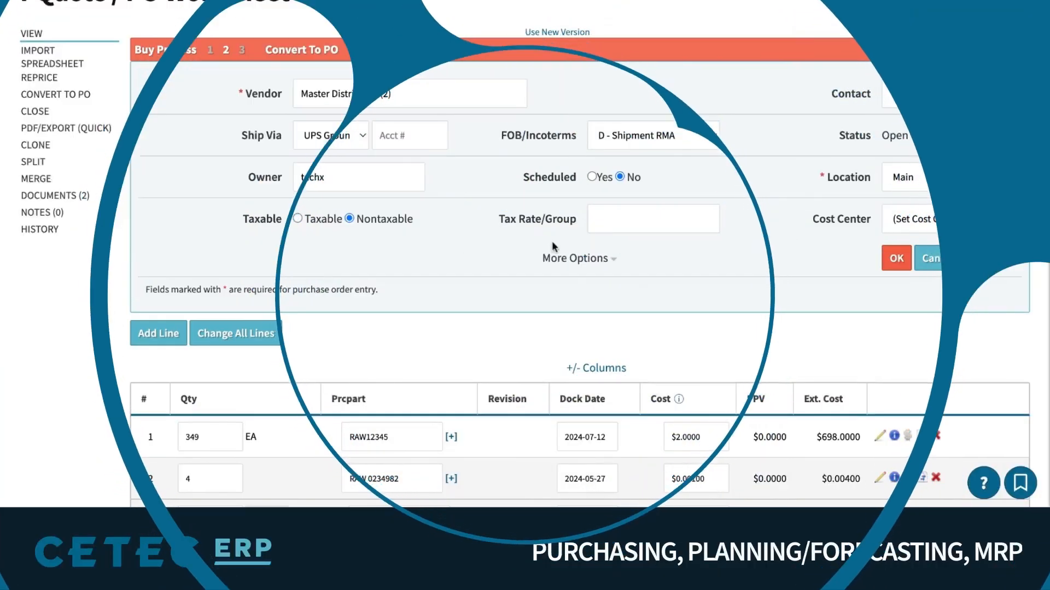
{"action": "left_click", "coordinate": [570, 259]}
{"action": "scroll", "coordinate": [570, 258], "scroll_direction": "down", "scroll_amount": 3}
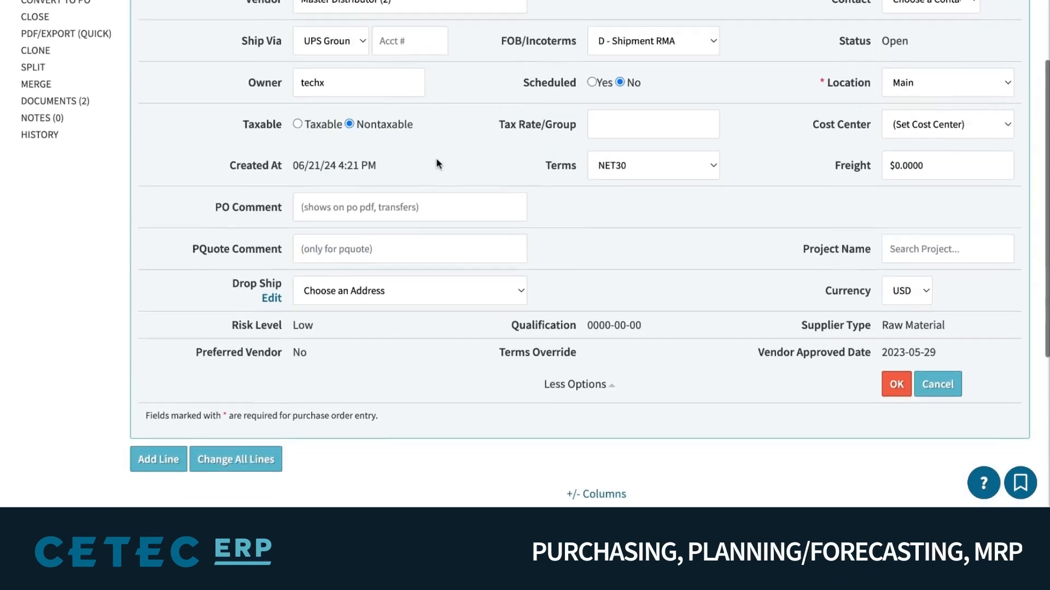
{"action": "scroll", "coordinate": [383, 208], "scroll_direction": "down", "scroll_amount": 1}
{"action": "left_click", "coordinate": [336, 232]}
{"action": "type", "text": "REQUESTIN"}
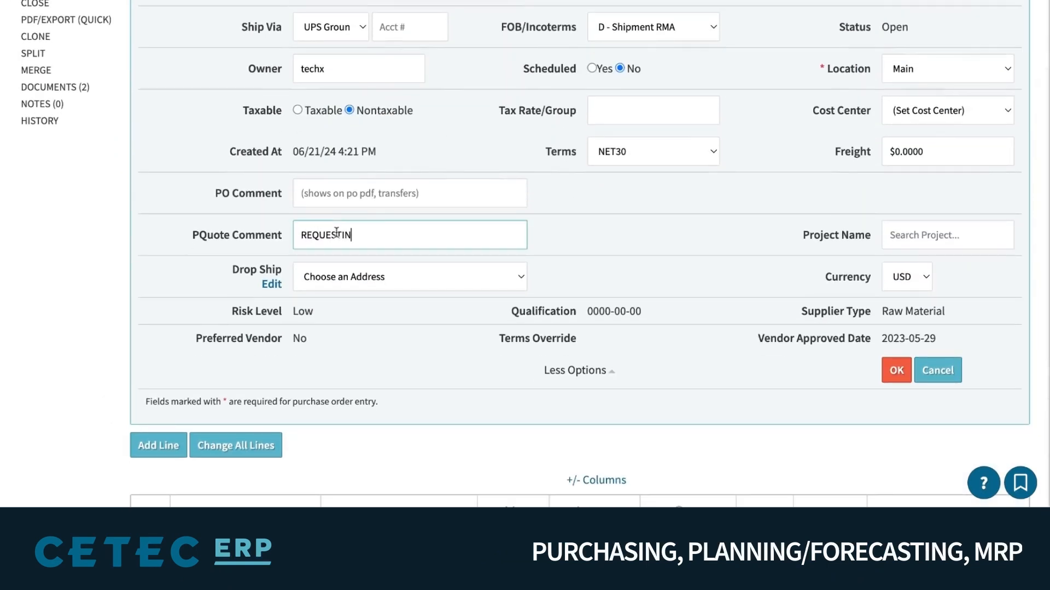
{"action": "type", "text": "G APPROVAL FOR BELOW TWO ITEMS"}
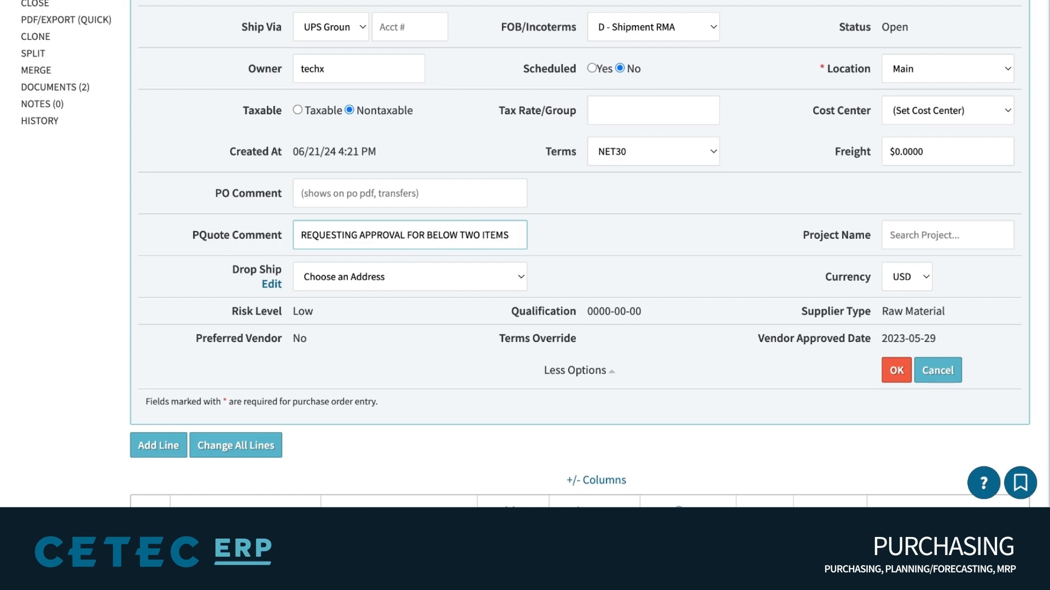
{"action": "type", "text": "JTJ"}
{"action": "left_click", "coordinate": [890, 376]}
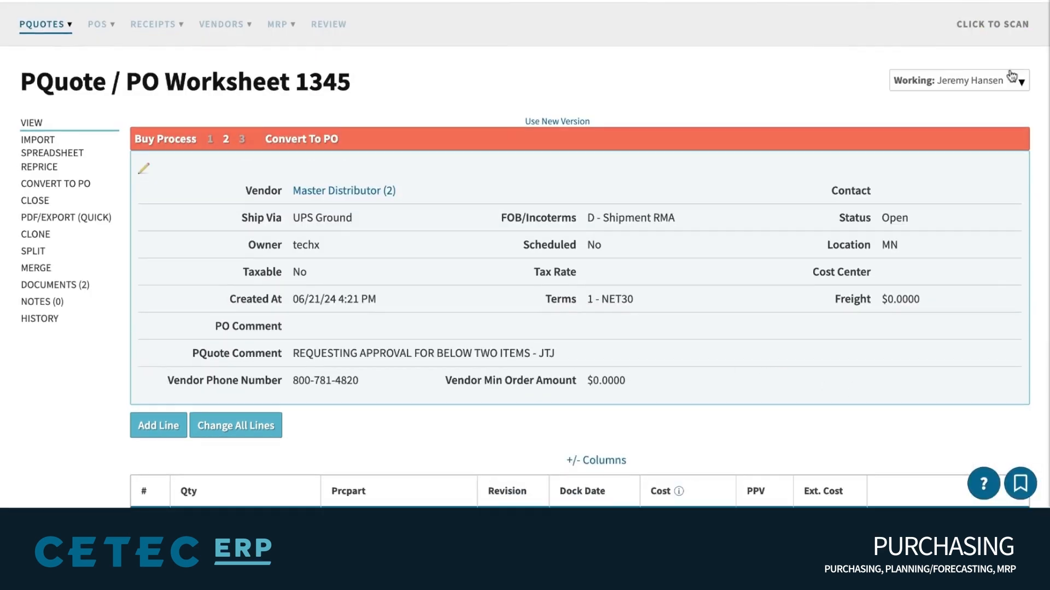
{"action": "left_click", "coordinate": [957, 81]}
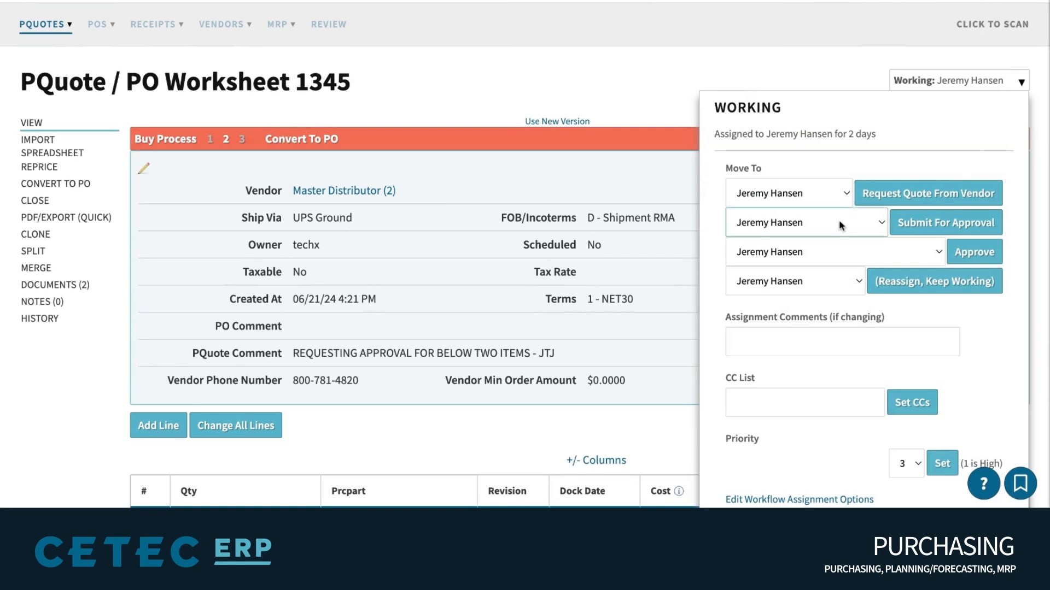
Submit PQuote 1345 for approval to a different colleague, making it Pending Approval
{"action": "left_click", "coordinate": [806, 222]}
{"action": "left_click_drag", "start_coordinate": [1017, 221], "coordinate": [895, 223]}
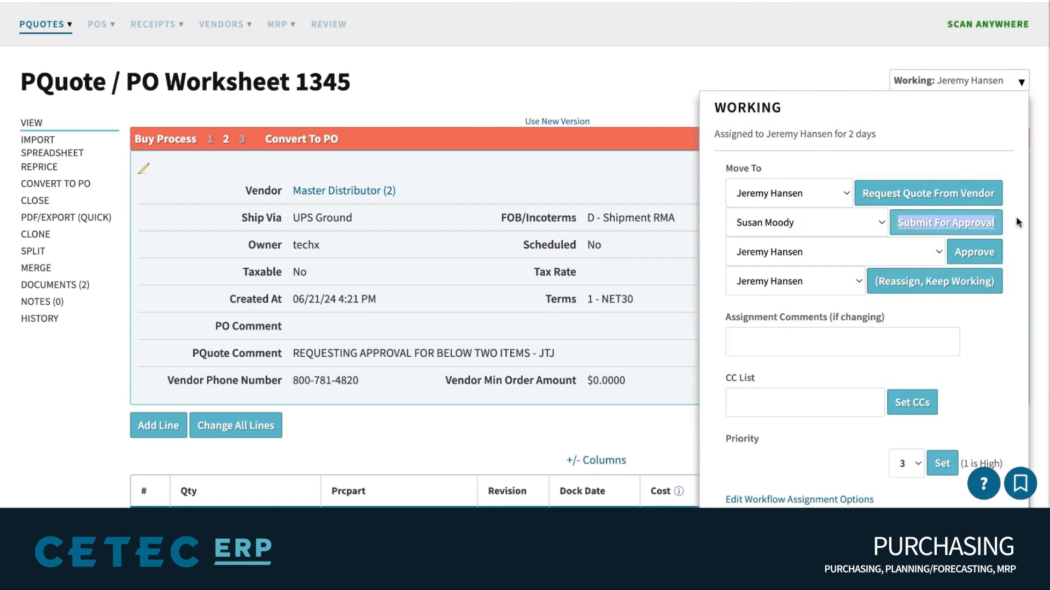
{"action": "left_click", "coordinate": [924, 224]}
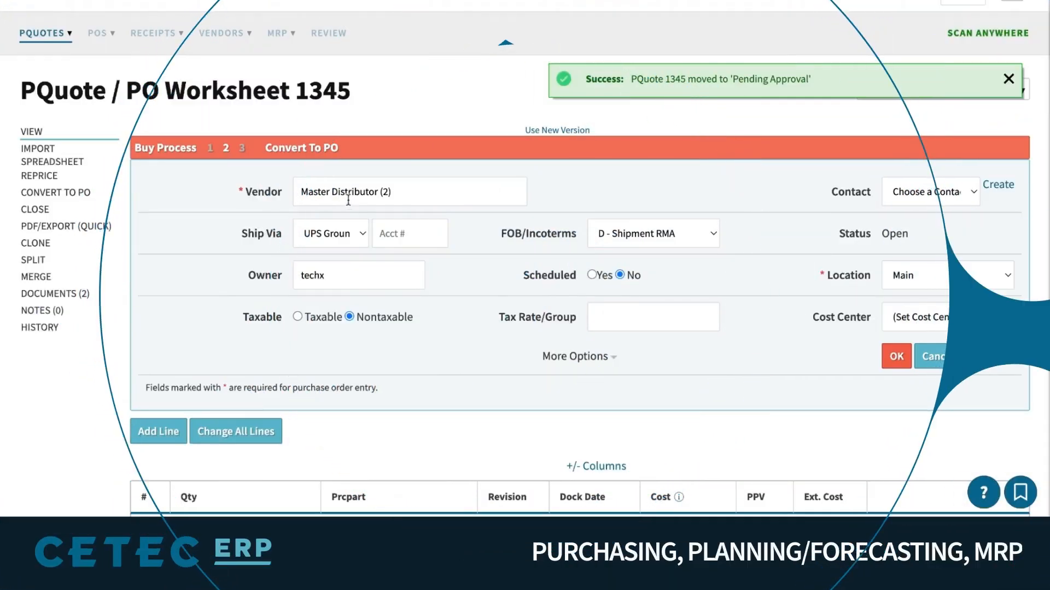
{"action": "left_click", "coordinate": [349, 199]}
Set the vendor to Supplier Group for RFQs (7), save, and view its vendor record
{"action": "left_click", "coordinate": [696, 180]}
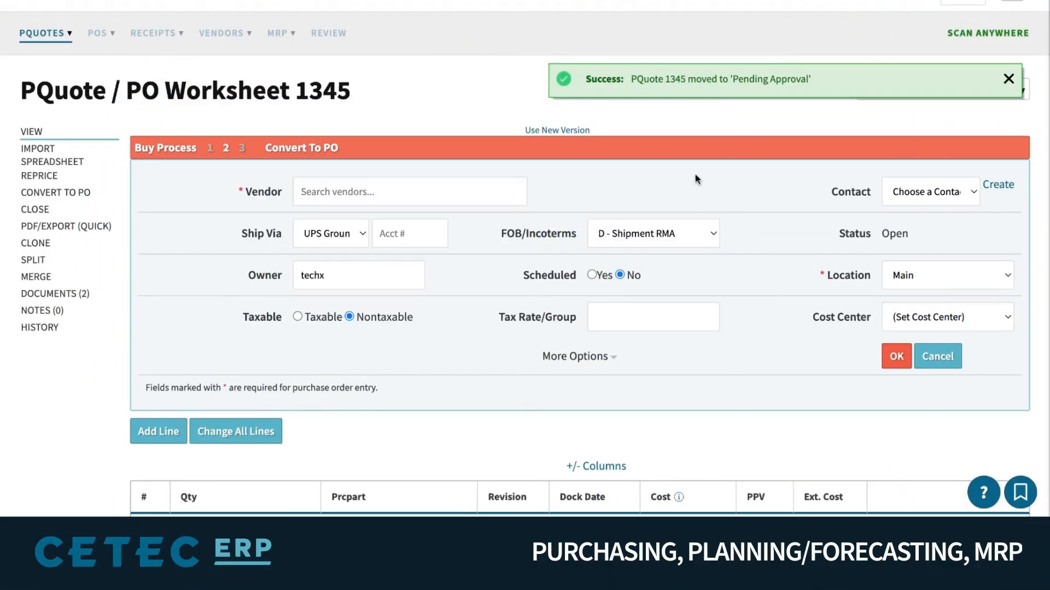
{"action": "left_click", "coordinate": [425, 178]}
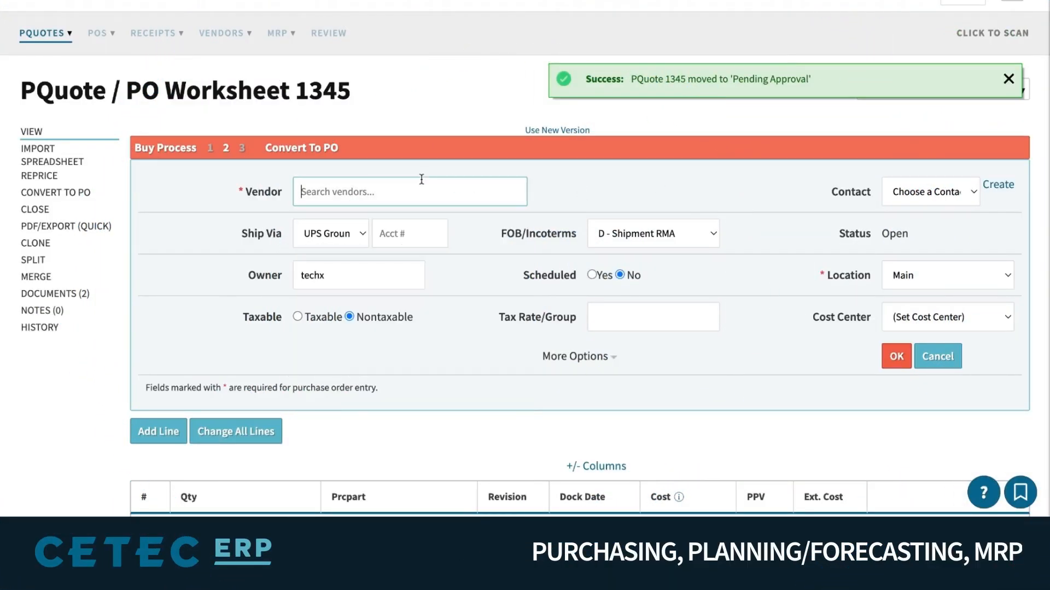
{"action": "type", "text": "suppli"}
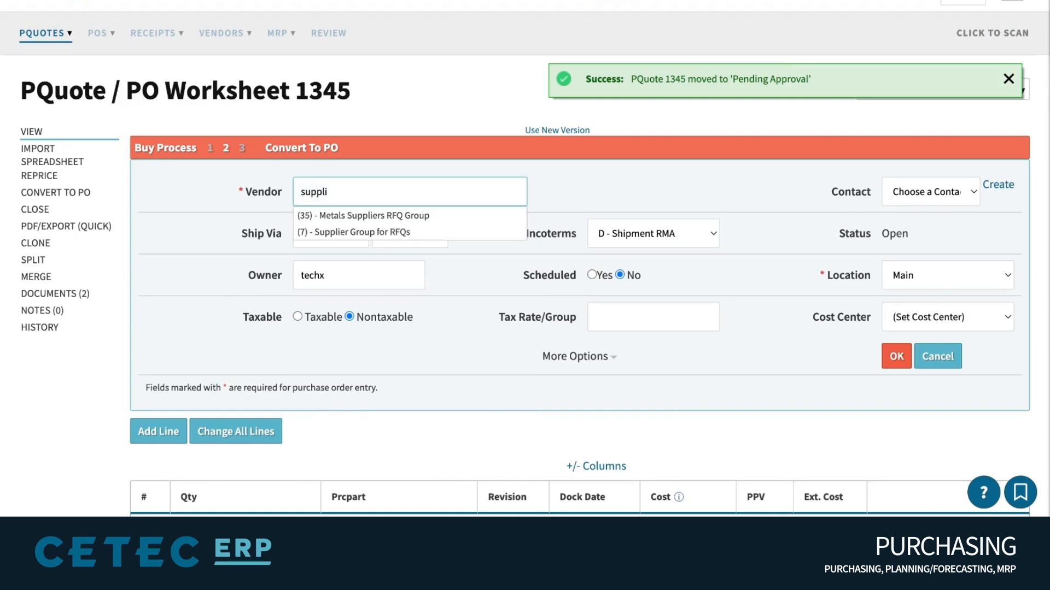
{"action": "left_click", "coordinate": [394, 233]}
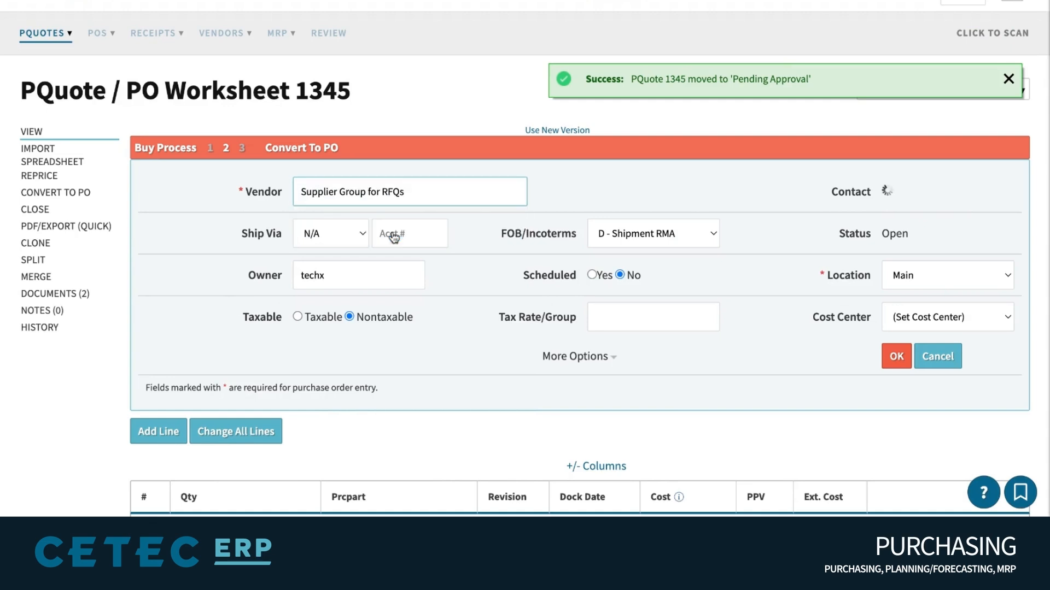
{"action": "left_click", "coordinate": [896, 360]}
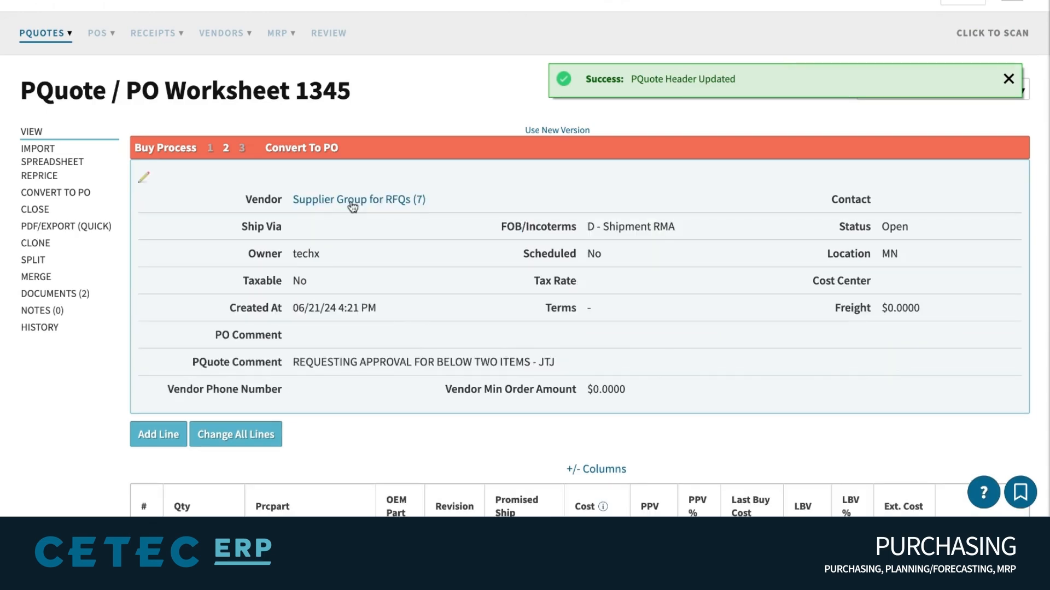
{"action": "left_click", "coordinate": [352, 202]}
{"action": "scroll", "coordinate": [740, 159], "scroll_direction": "down", "scroll_amount": 5}
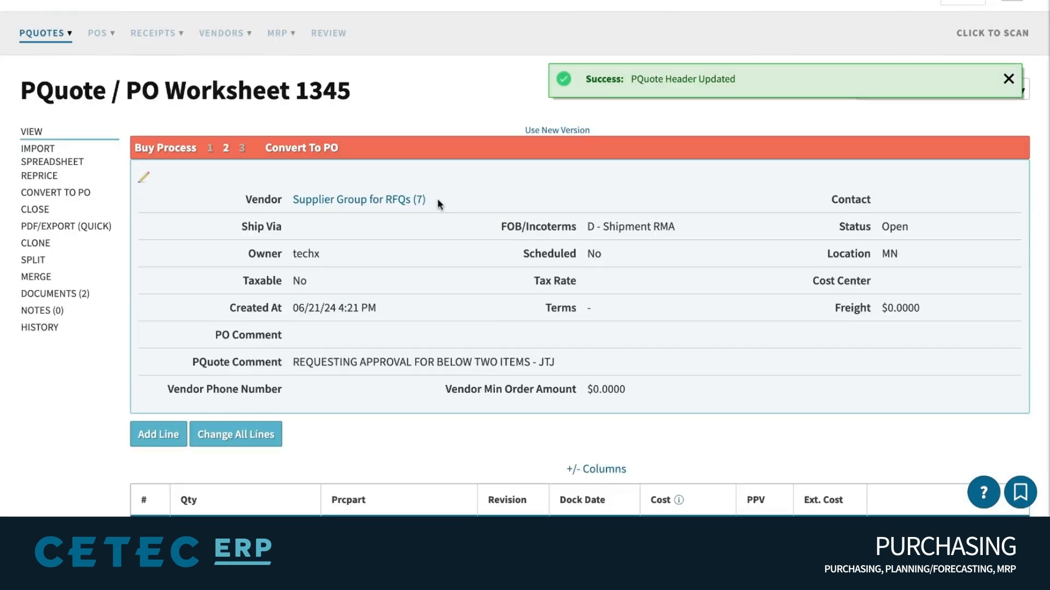
{"action": "left_click_drag", "start_coordinate": [437, 199], "coordinate": [279, 199]}
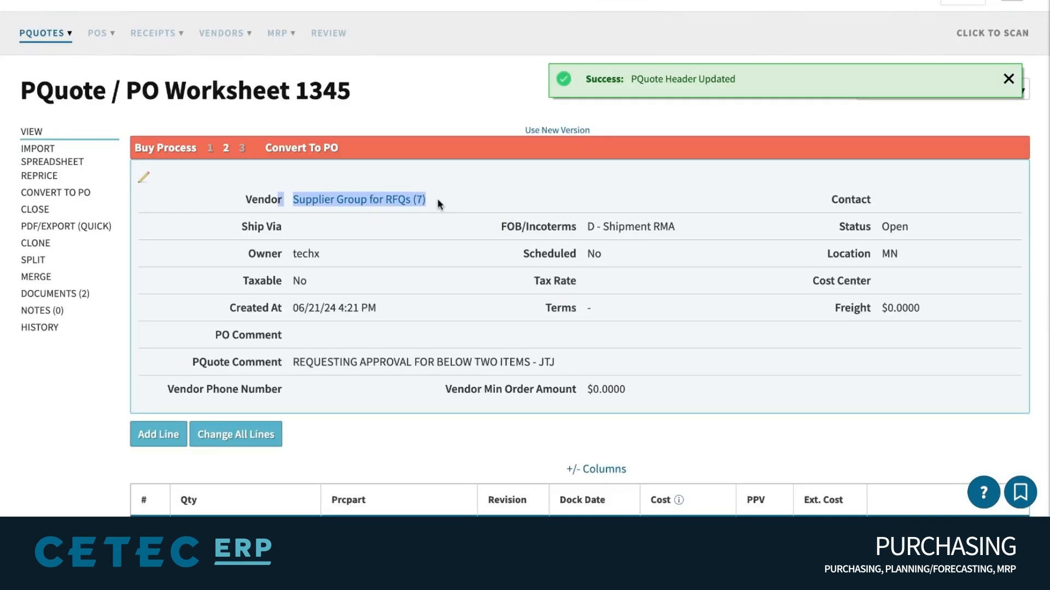
{"action": "left_click", "coordinate": [186, 195]}
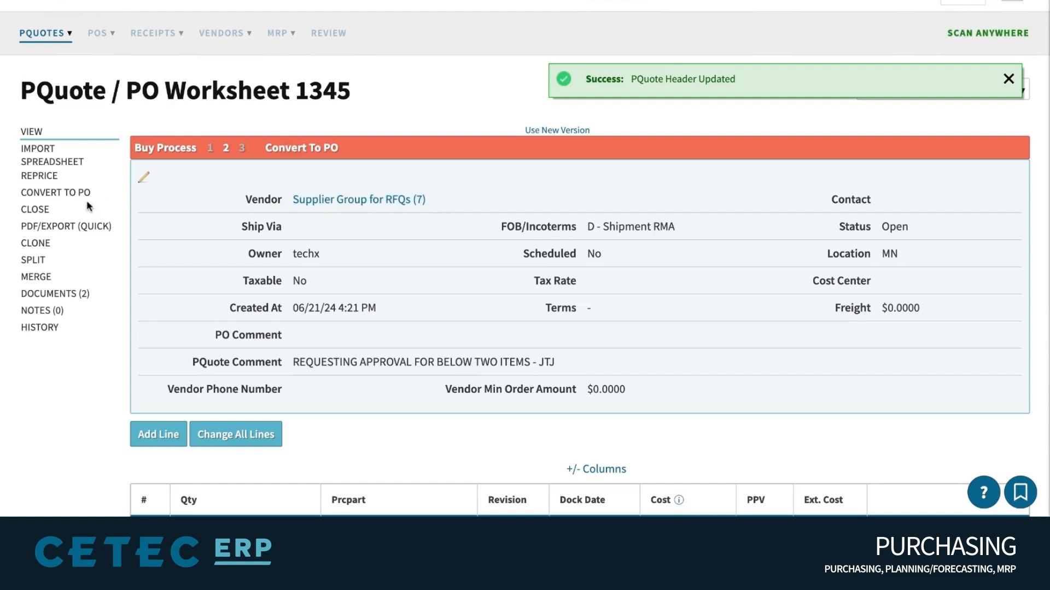
Preview the quick PDF export of the PQuote 1345 RFQ
{"action": "left_click", "coordinate": [27, 229]}
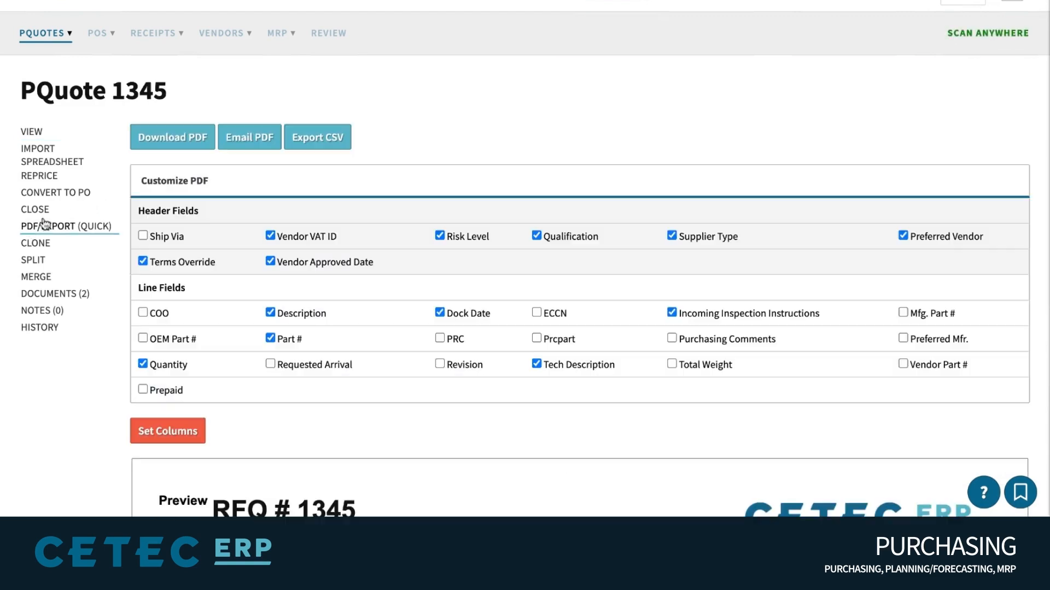
{"action": "scroll", "coordinate": [408, 176], "scroll_direction": "down", "scroll_amount": 6}
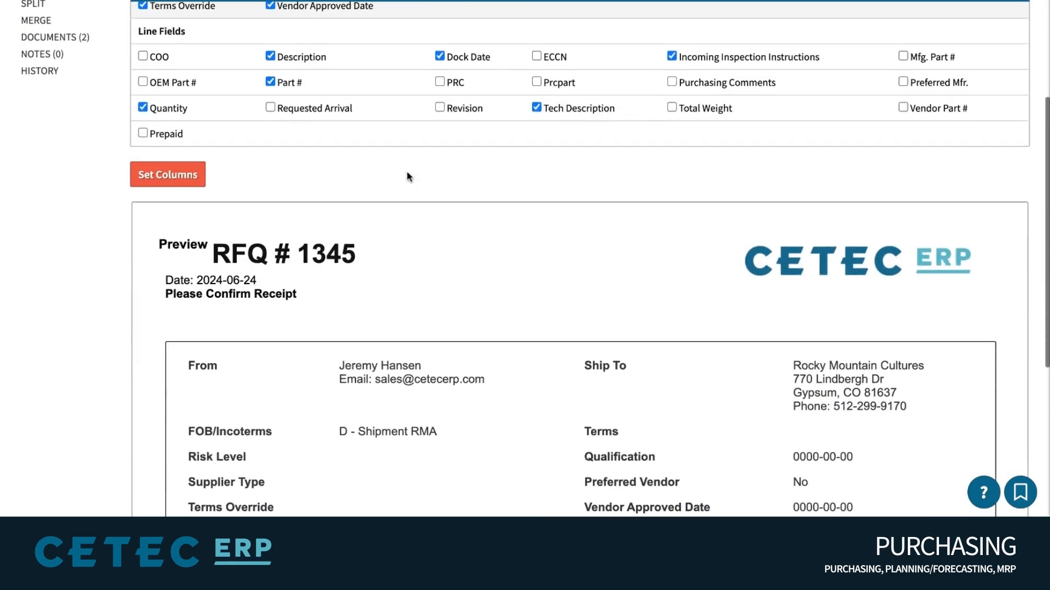
{"action": "double_click", "coordinate": [238, 198]}
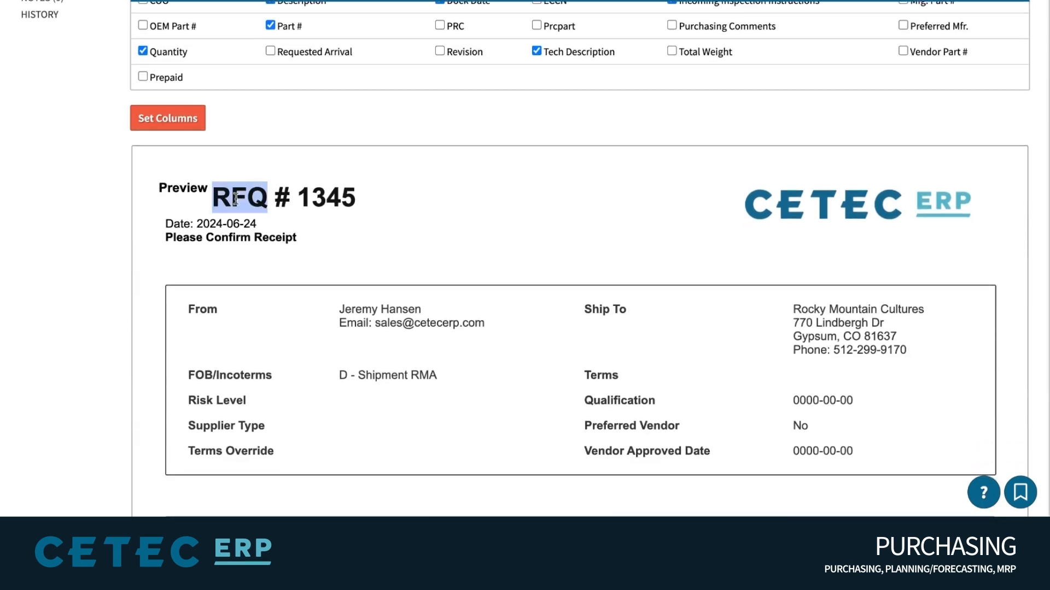
{"action": "scroll", "coordinate": [499, 174], "scroll_direction": "down", "scroll_amount": 5}
{"action": "scroll", "coordinate": [499, 174], "scroll_direction": "up", "scroll_amount": 2}
{"action": "scroll", "coordinate": [499, 178], "scroll_direction": "up", "scroll_amount": 8}
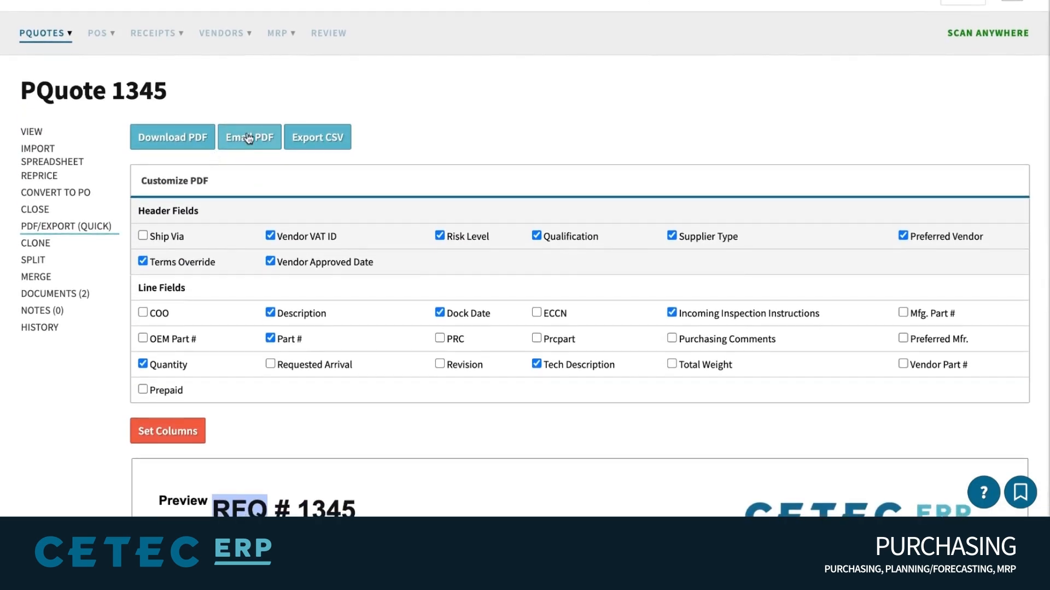
Email the PDF with all SUPPLIER GROUP contacts in BCC and send it
{"action": "left_click", "coordinate": [248, 138]}
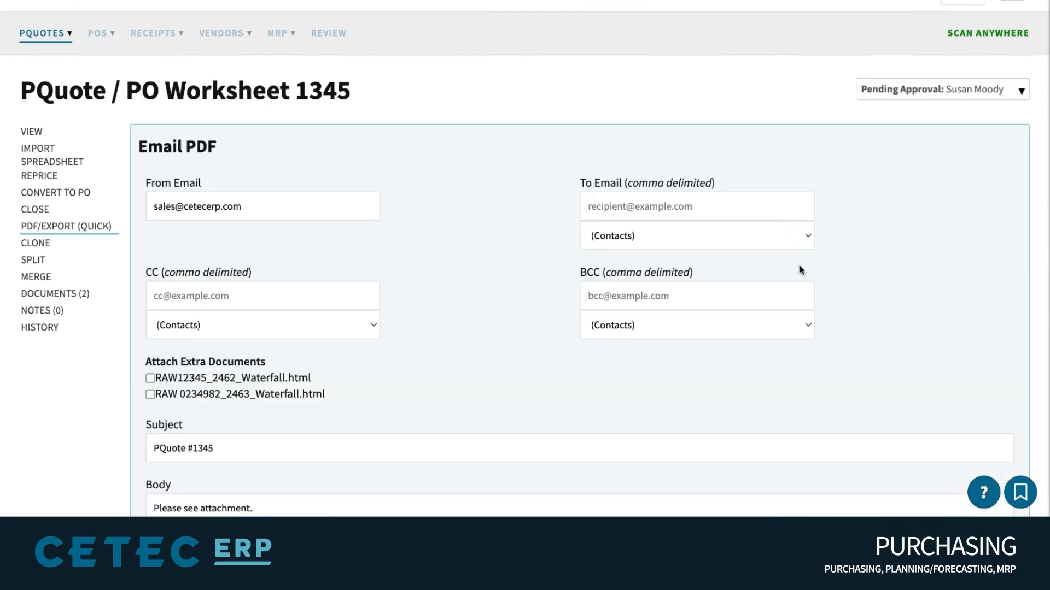
{"action": "triple_click", "coordinate": [638, 271]}
{"action": "left_click", "coordinate": [619, 328]}
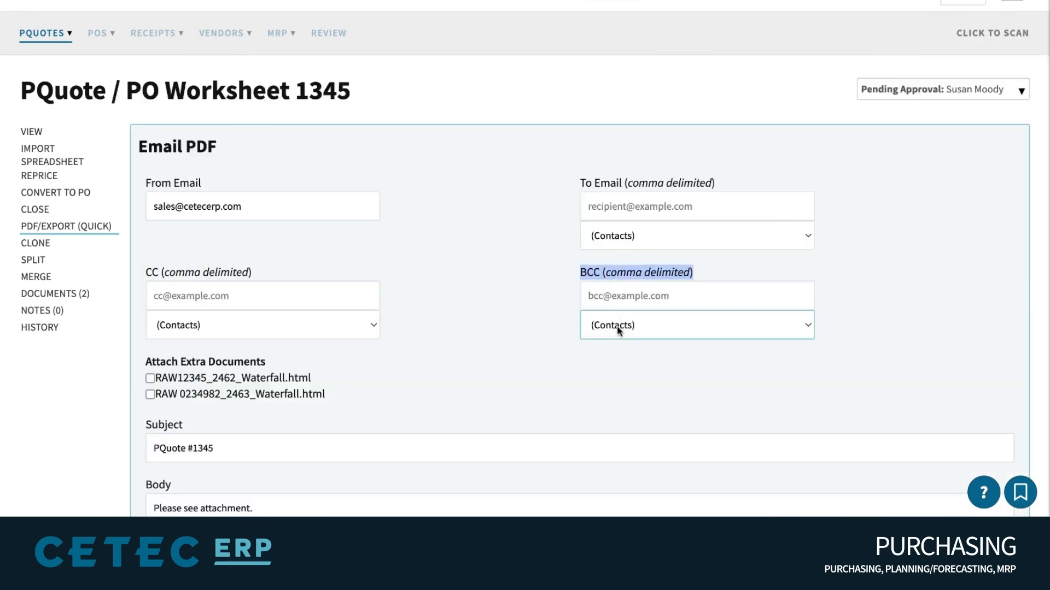
{"action": "left_click", "coordinate": [618, 346]}
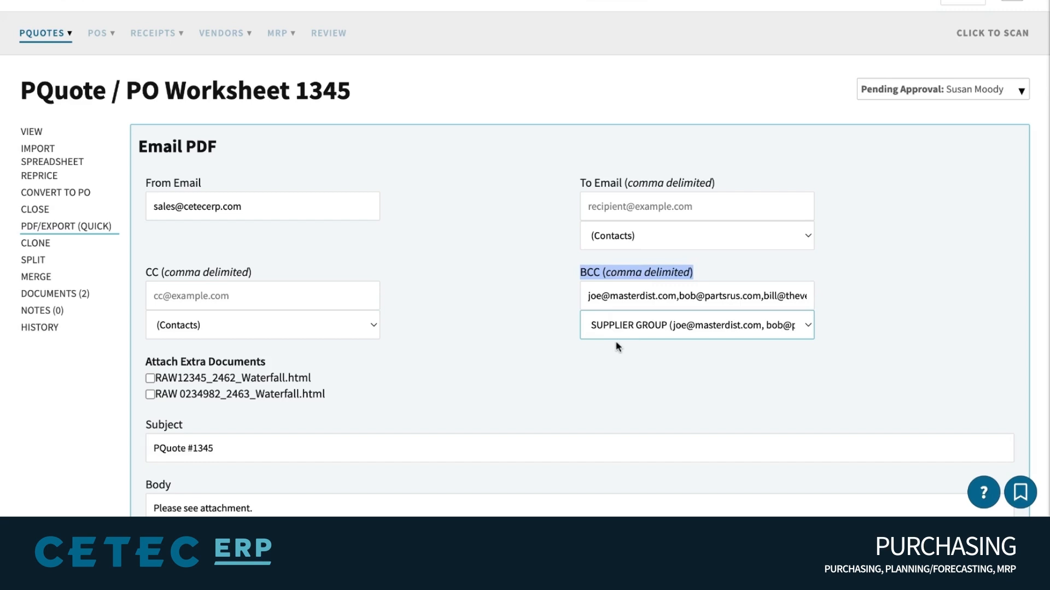
{"action": "scroll", "coordinate": [500, 294], "scroll_direction": "down", "scroll_amount": 3}
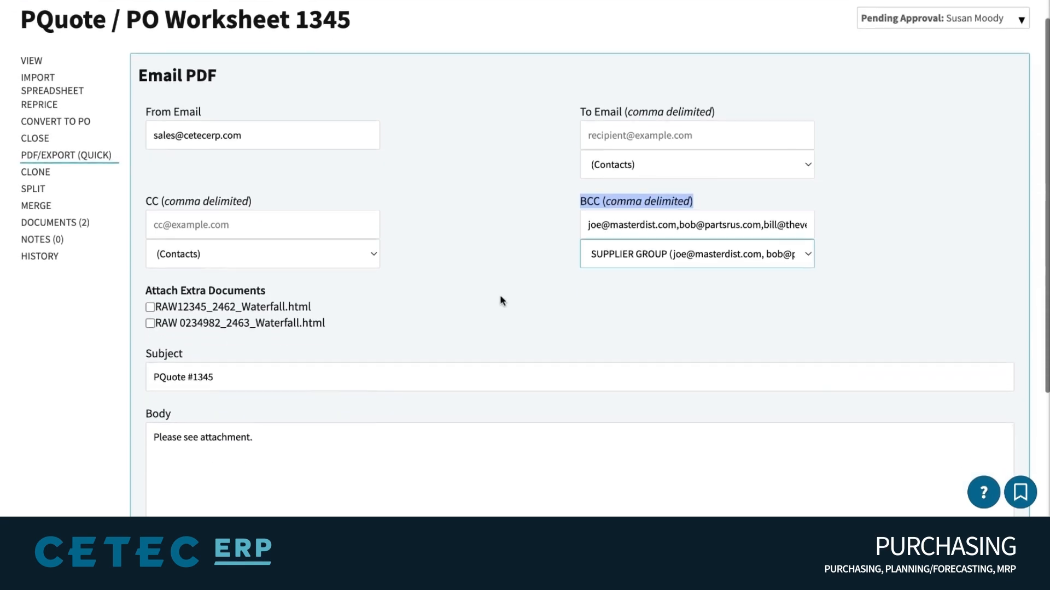
{"action": "scroll", "coordinate": [490, 195], "scroll_direction": "down", "scroll_amount": 1}
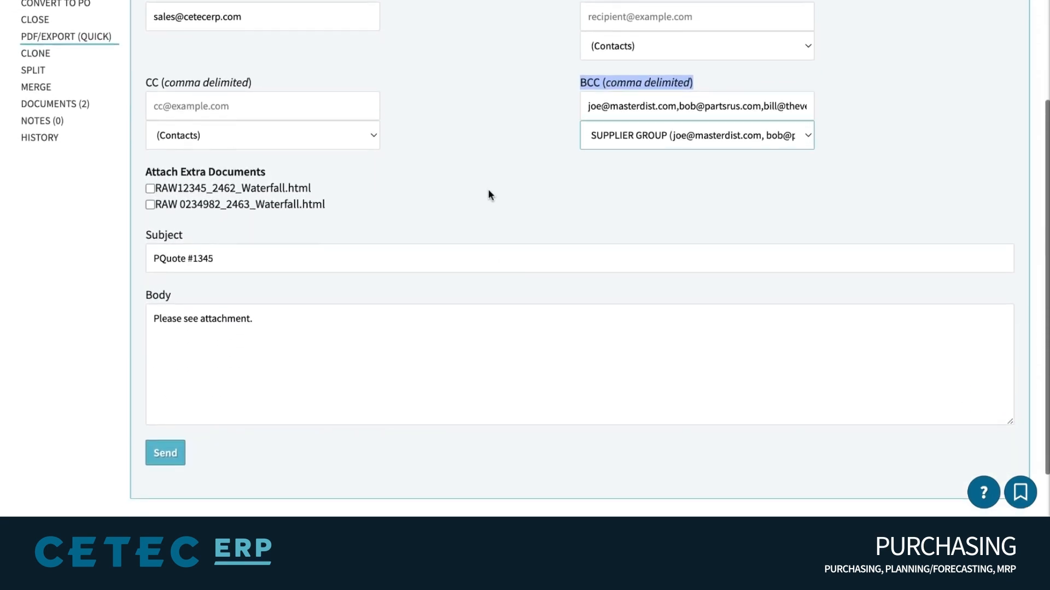
{"action": "left_click", "coordinate": [204, 454]}
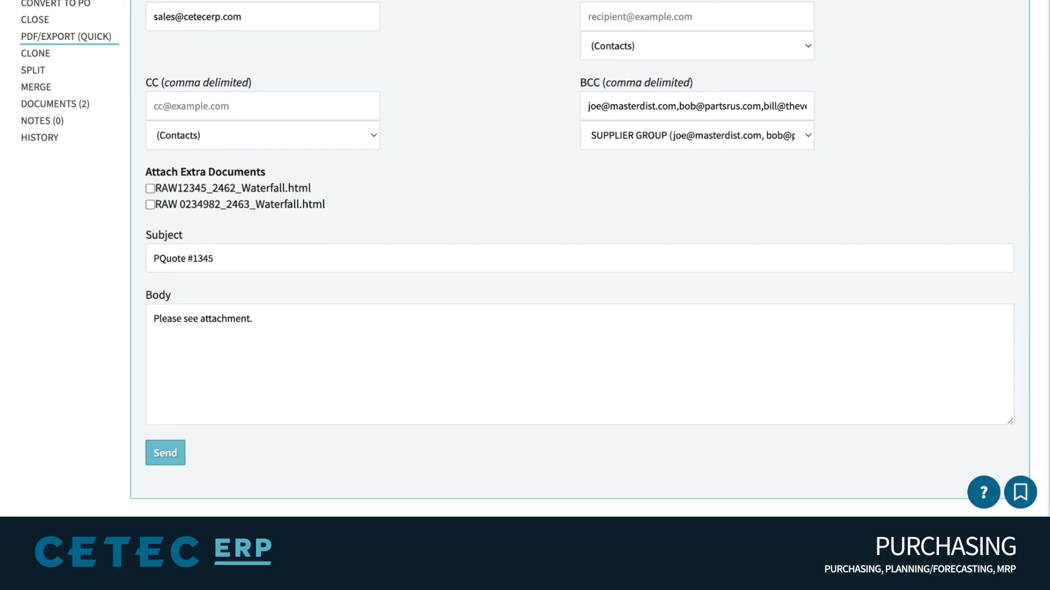
{"action": "scroll", "coordinate": [579, 257], "scroll_direction": "up", "scroll_amount": 2}
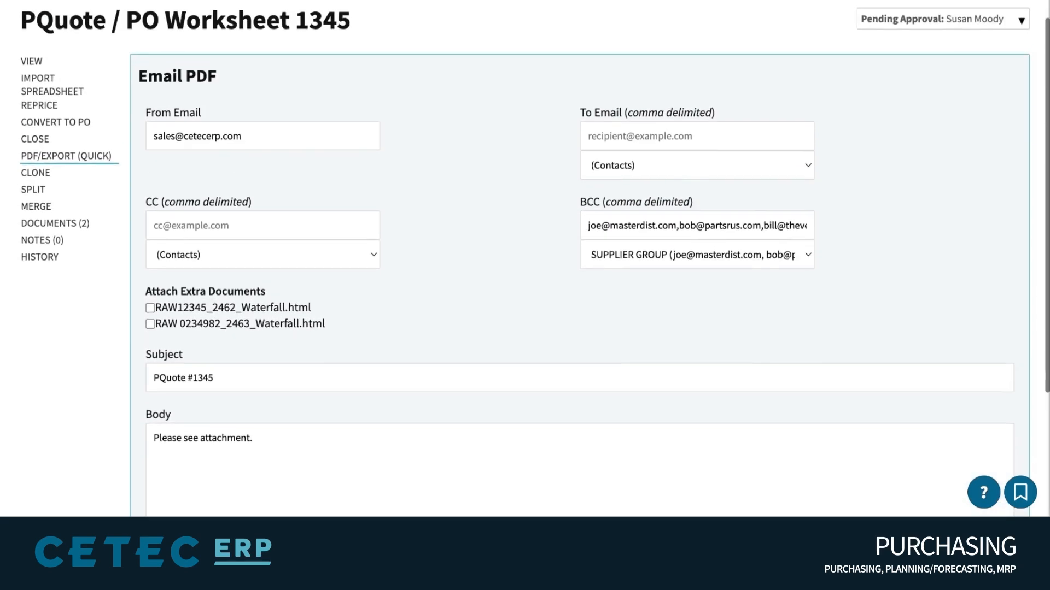
{"action": "scroll", "coordinate": [580, 257], "scroll_direction": "down", "scroll_amount": 2}
{"action": "left_click", "coordinate": [166, 455]}
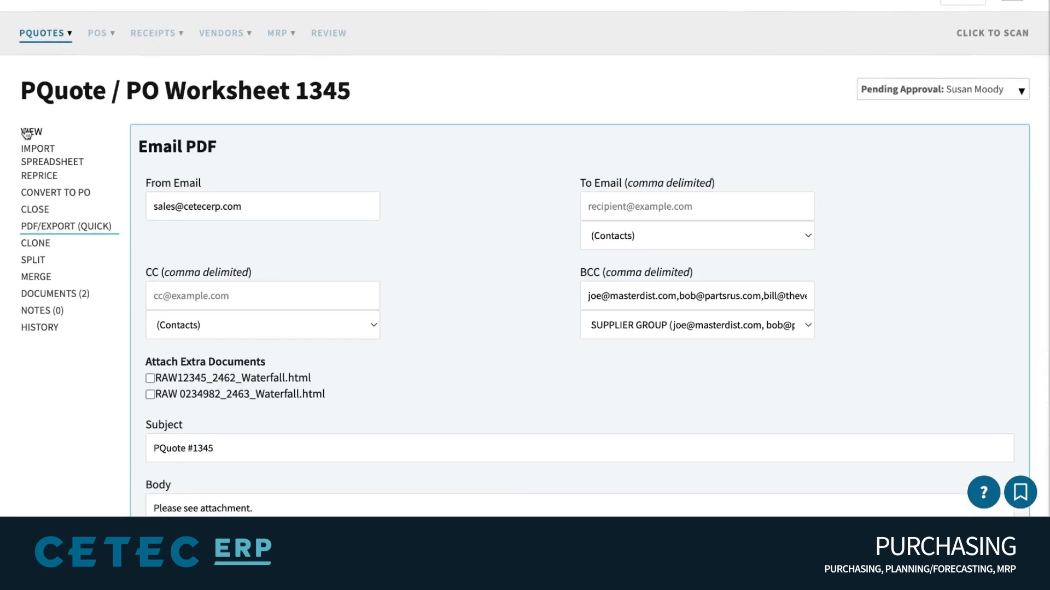
{"action": "left_click", "coordinate": [26, 132]}
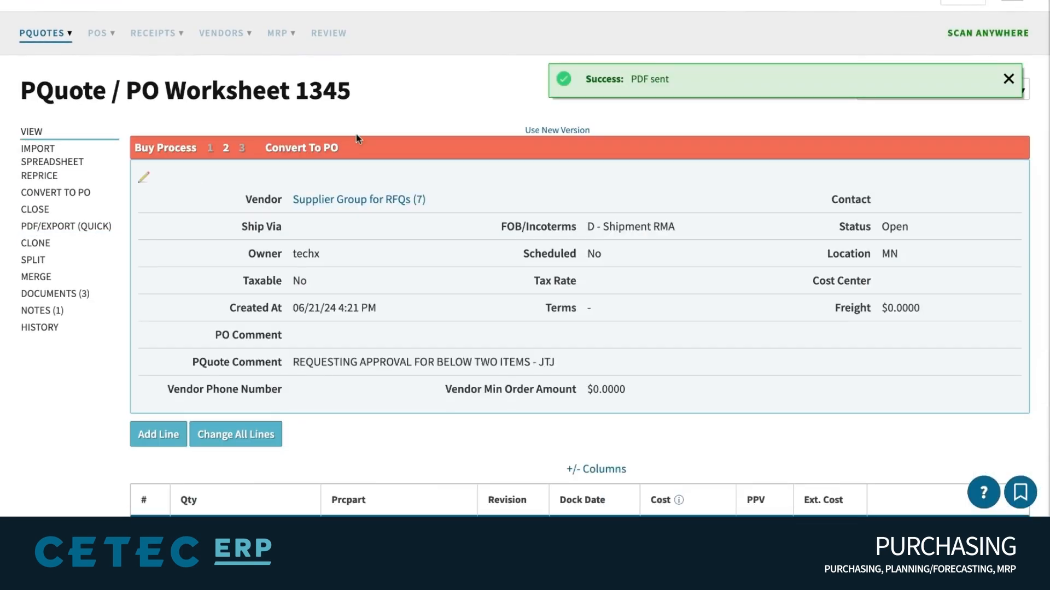
Change the worksheet vendor to Master Distributor and save the header
{"action": "left_click", "coordinate": [389, 198]}
{"action": "scroll", "coordinate": [542, 169], "scroll_direction": "down", "scroll_amount": 10}
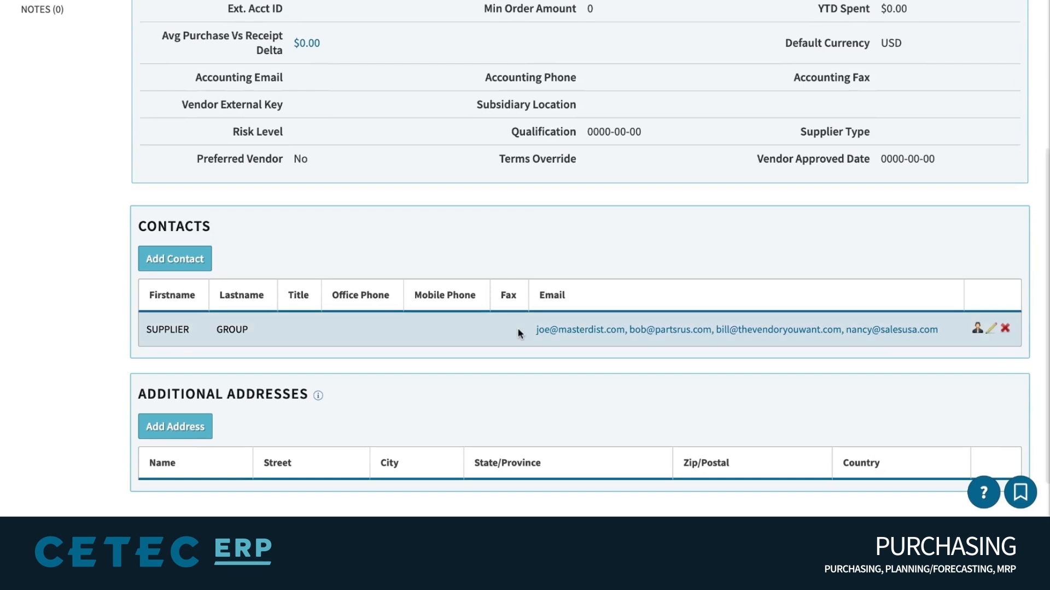
{"action": "left_click_drag", "start_coordinate": [517, 330], "coordinate": [610, 330]}
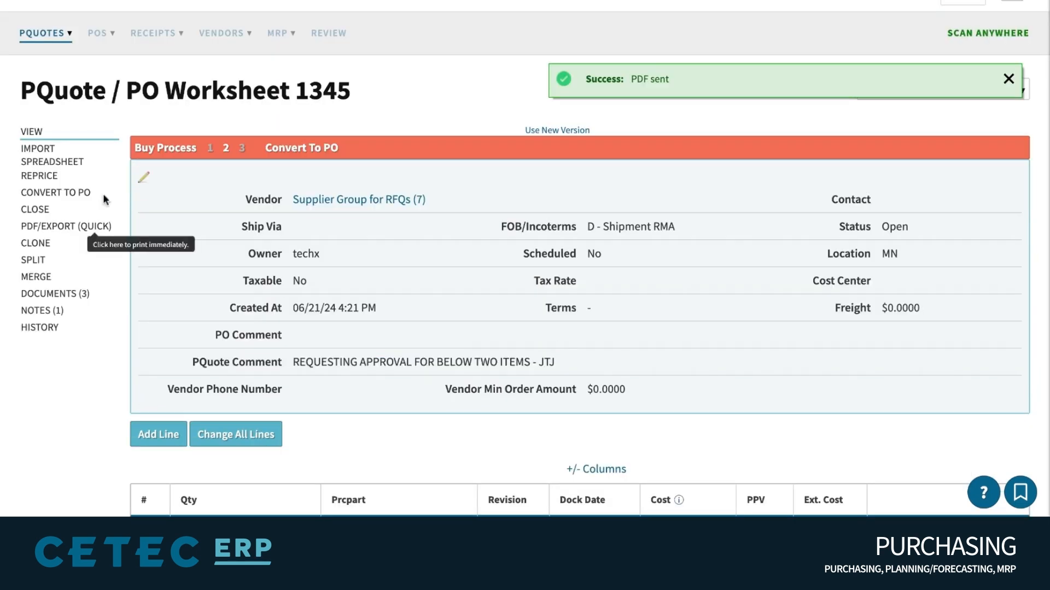
{"action": "left_click", "coordinate": [145, 178]}
{"action": "triple_click", "coordinate": [310, 187]}
{"action": "type", "text": "master"}
{"action": "left_click", "coordinate": [342, 232]}
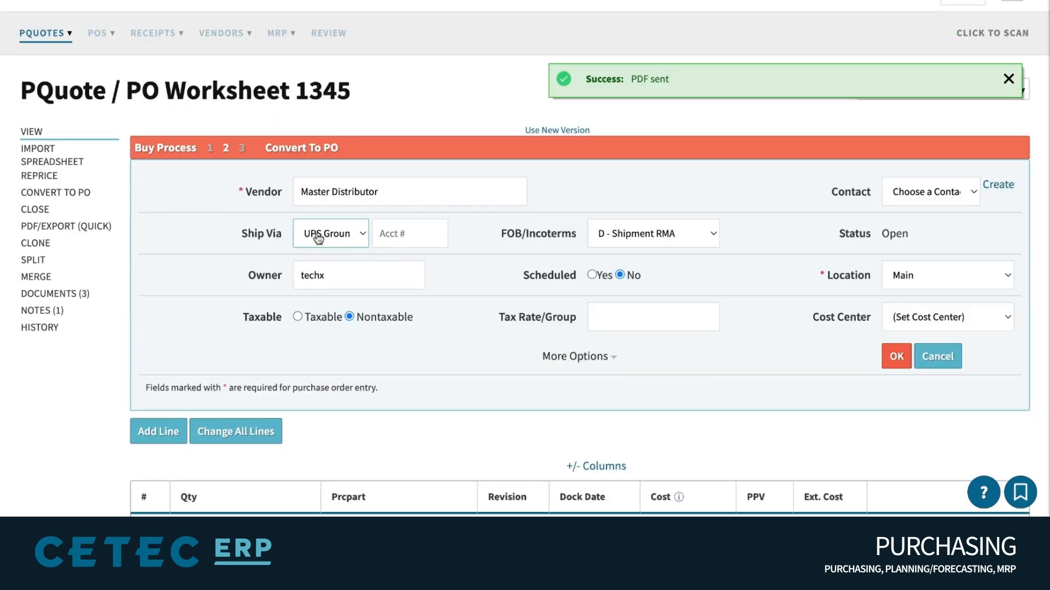
{"action": "left_click", "coordinate": [897, 358]}
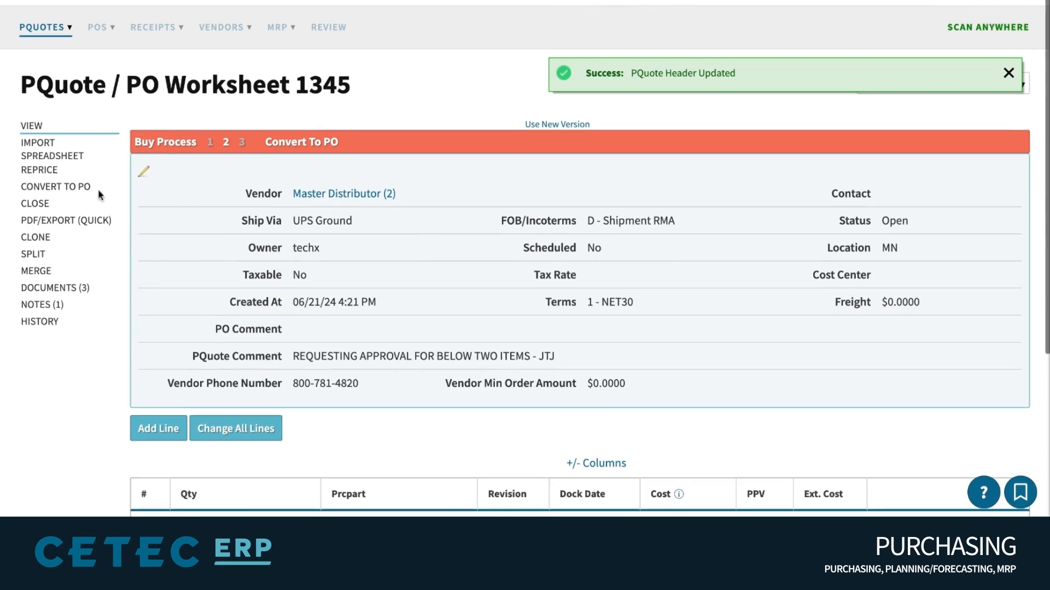
Convert the worksheet and place it as Purchase Order 1345.1
{"action": "left_click", "coordinate": [55, 193]}
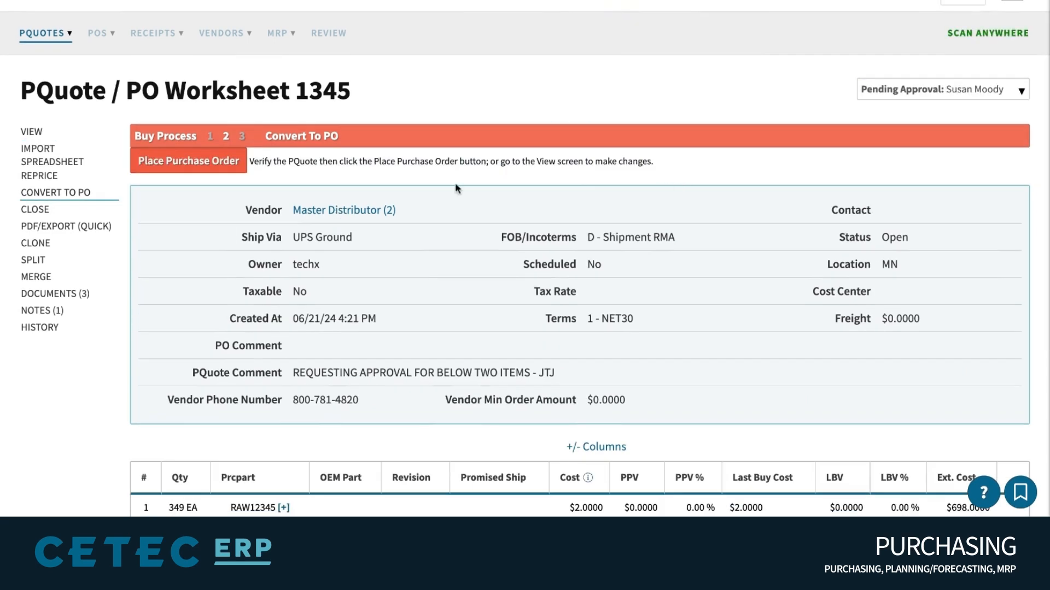
{"action": "left_click", "coordinate": [197, 167]}
{"action": "triple_click", "coordinate": [665, 79]}
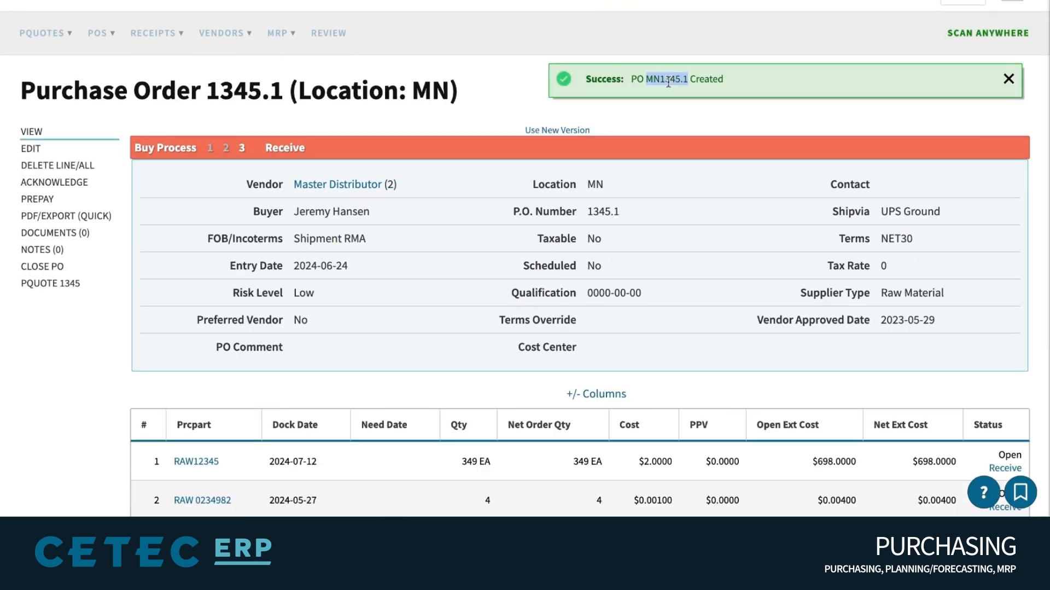
{"action": "left_click", "coordinate": [177, 205]}
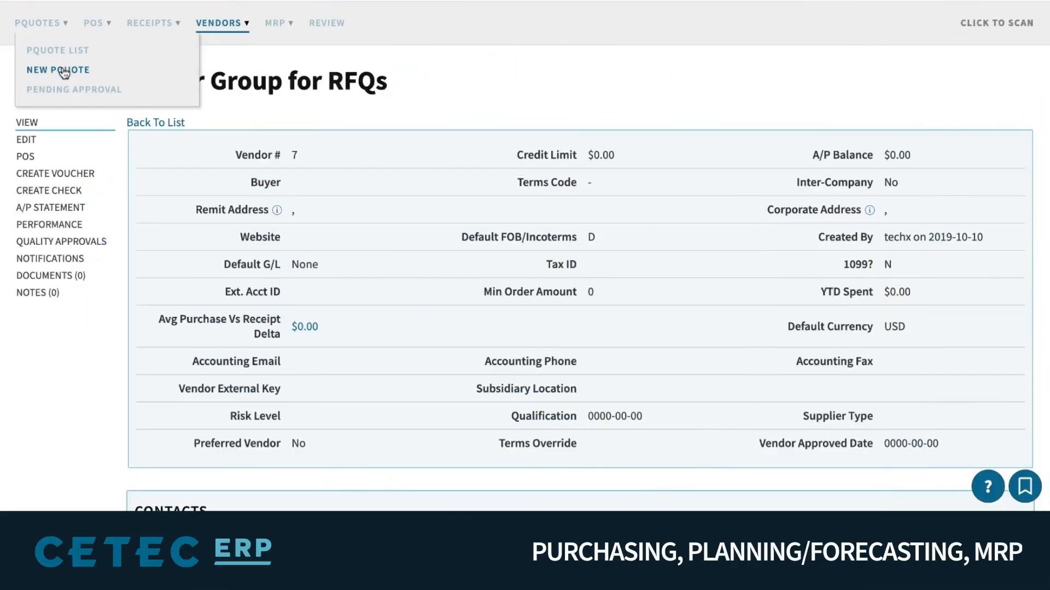
Start PQuote 1346 and create a PQuote from the laminate 1 MRP requirement set to Buy
{"action": "left_click", "coordinate": [61, 70]}
{"action": "triple_click", "coordinate": [59, 94]}
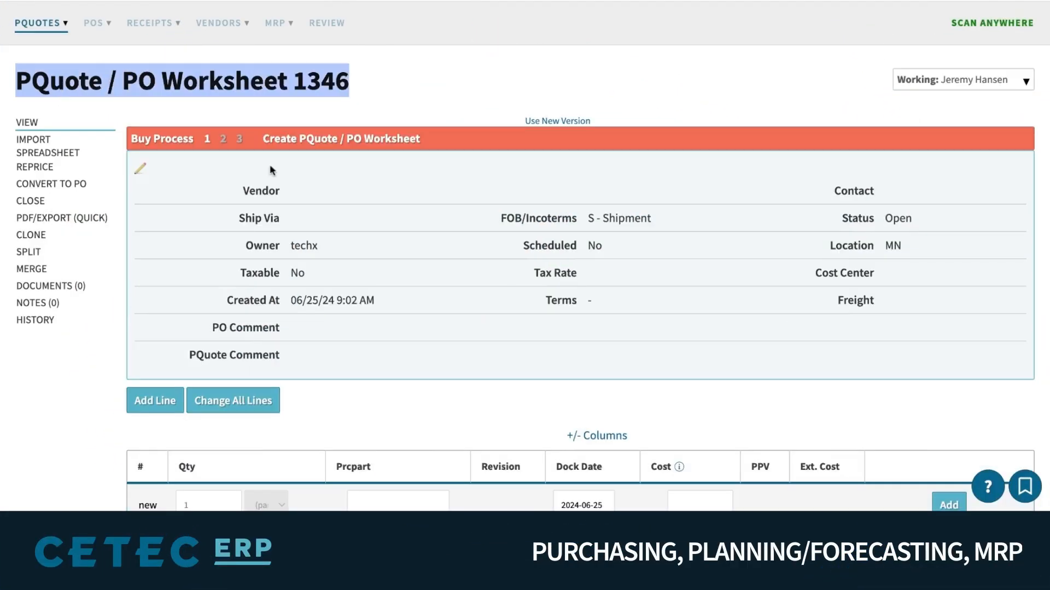
{"action": "left_click", "coordinate": [449, 244]}
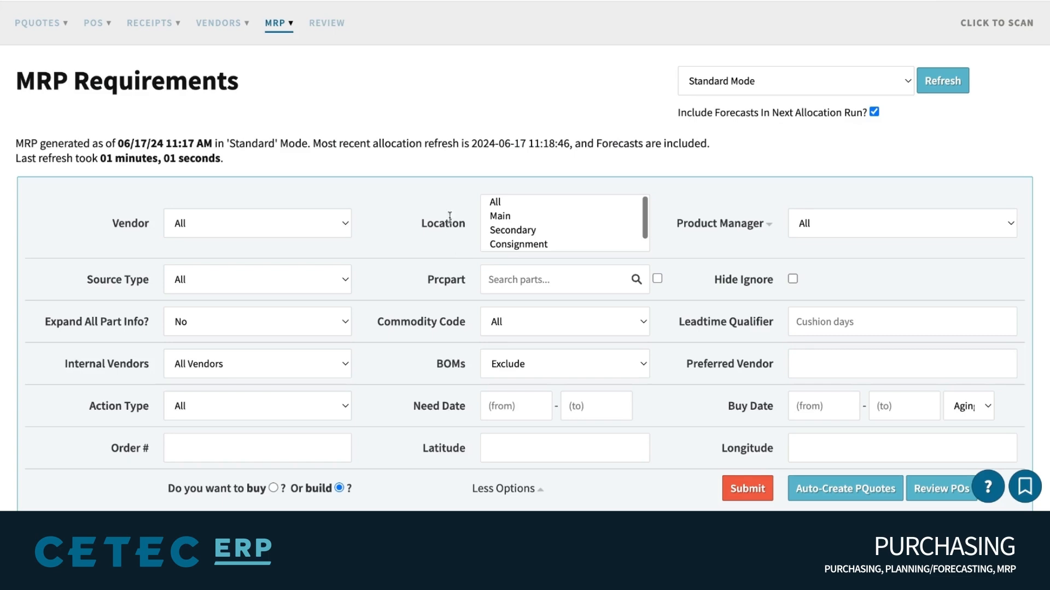
{"action": "scroll", "coordinate": [449, 216], "scroll_direction": "down", "scroll_amount": 7}
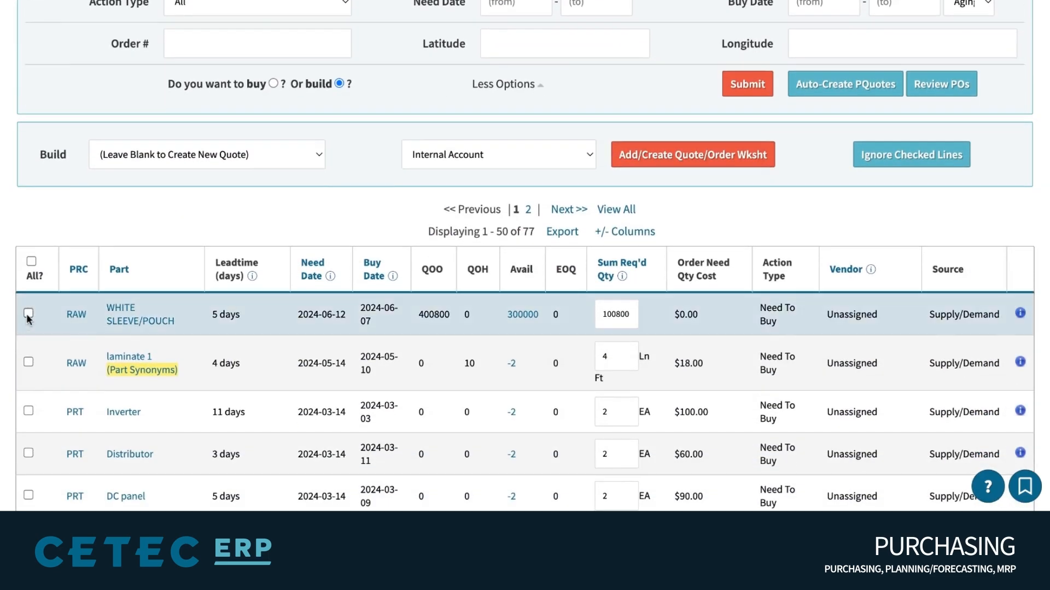
{"action": "left_click", "coordinate": [29, 362]}
{"action": "left_click", "coordinate": [272, 84]}
{"action": "left_click", "coordinate": [410, 151]}
{"action": "left_click", "coordinate": [778, 158]}
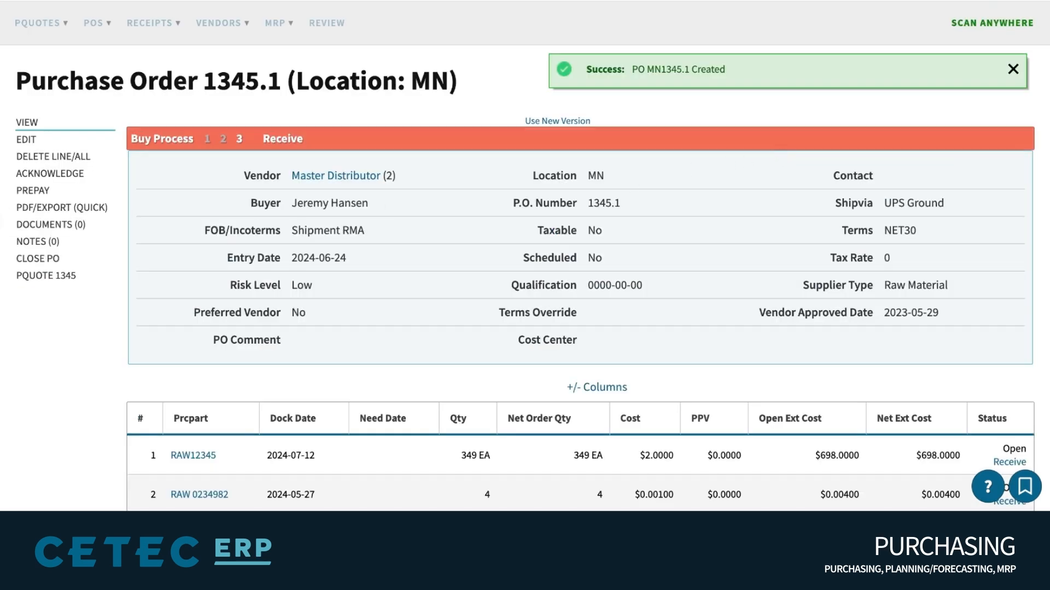
Return to PQuote worksheet 1345 and scroll through it
{"action": "left_click", "coordinate": [55, 277]}
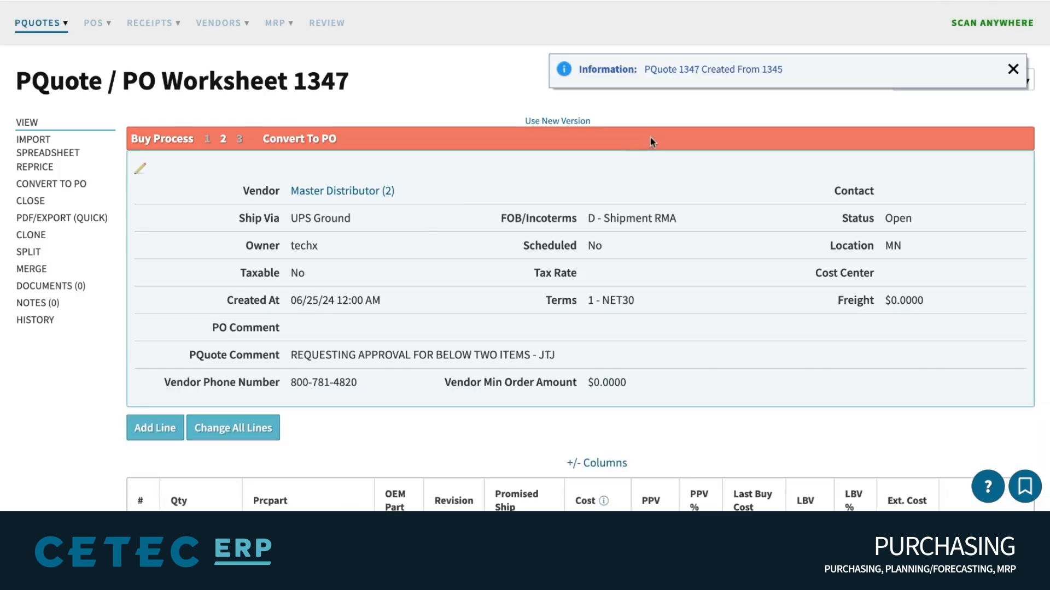
{"action": "scroll", "coordinate": [662, 137], "scroll_direction": "down", "scroll_amount": 1}
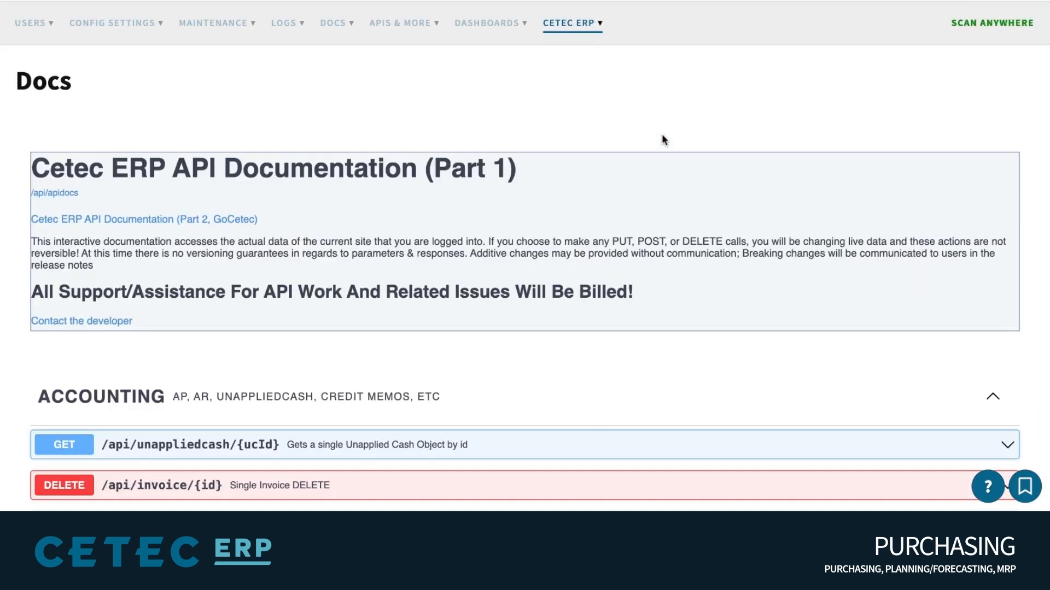
{"action": "scroll", "coordinate": [696, 121], "scroll_direction": "down", "scroll_amount": 2}
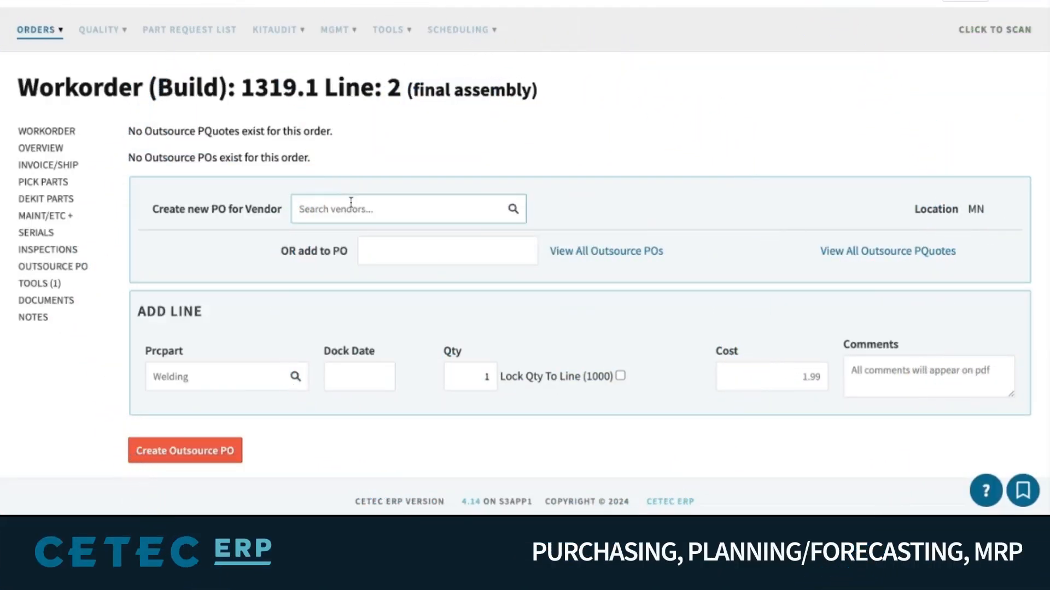
Choose the vendor and the SERWELDING part for the outsource PO line
{"action": "type", "text": "s"}
{"action": "left_click", "coordinate": [347, 369]}
{"action": "left_click", "coordinate": [210, 384]}
{"action": "type", "text": "wel"}
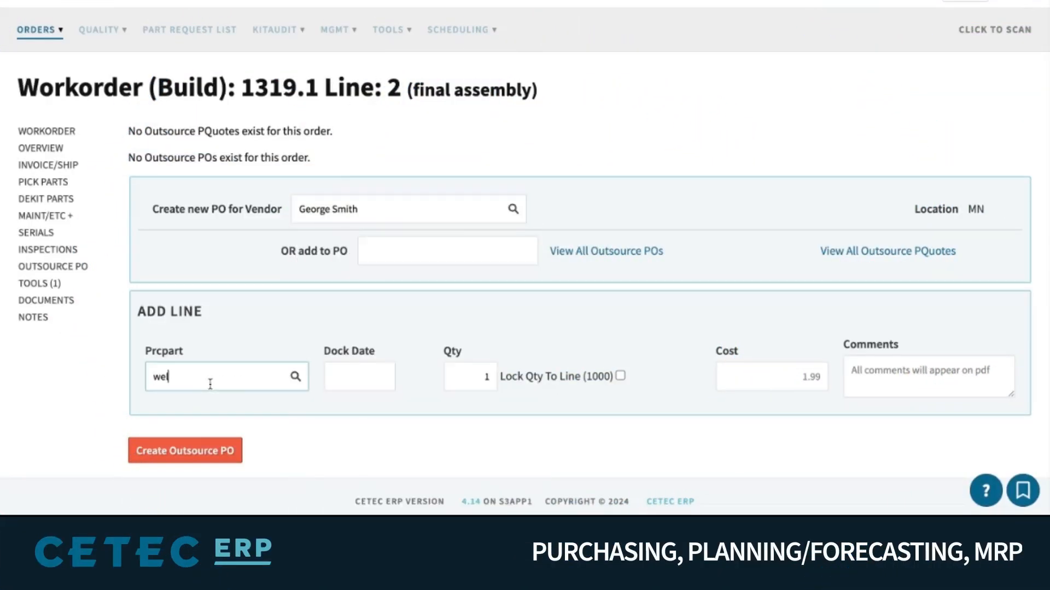
{"action": "type", "text": "ding"}
{"action": "left_click", "coordinate": [191, 406]}
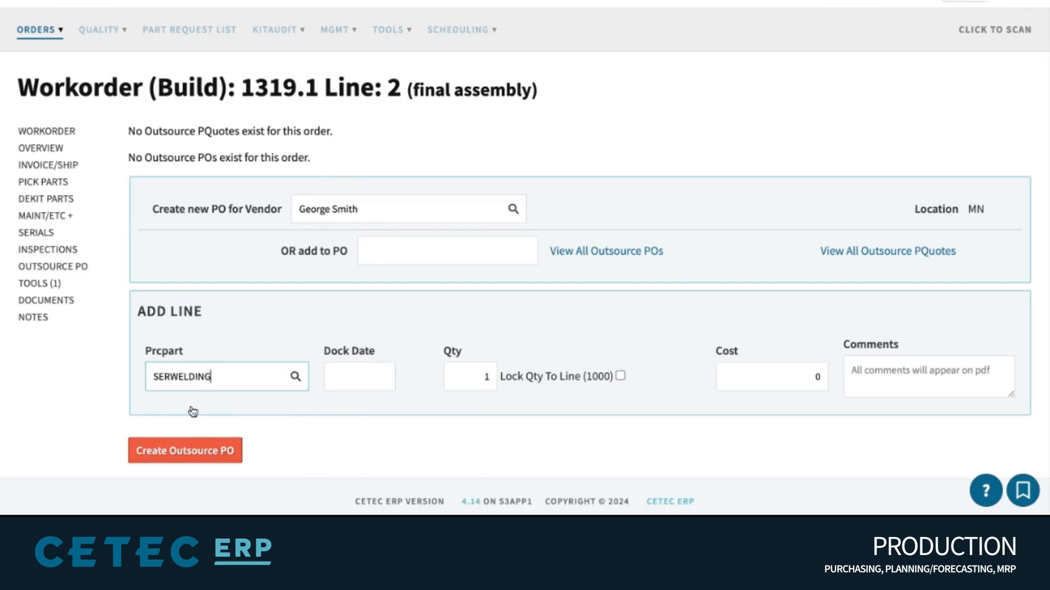
Set dock date 2024-06-26, lock qty to the line, cost $1,000; create and open PO 1348.1
{"action": "left_click", "coordinate": [333, 374]}
{"action": "left_click", "coordinate": [438, 329]}
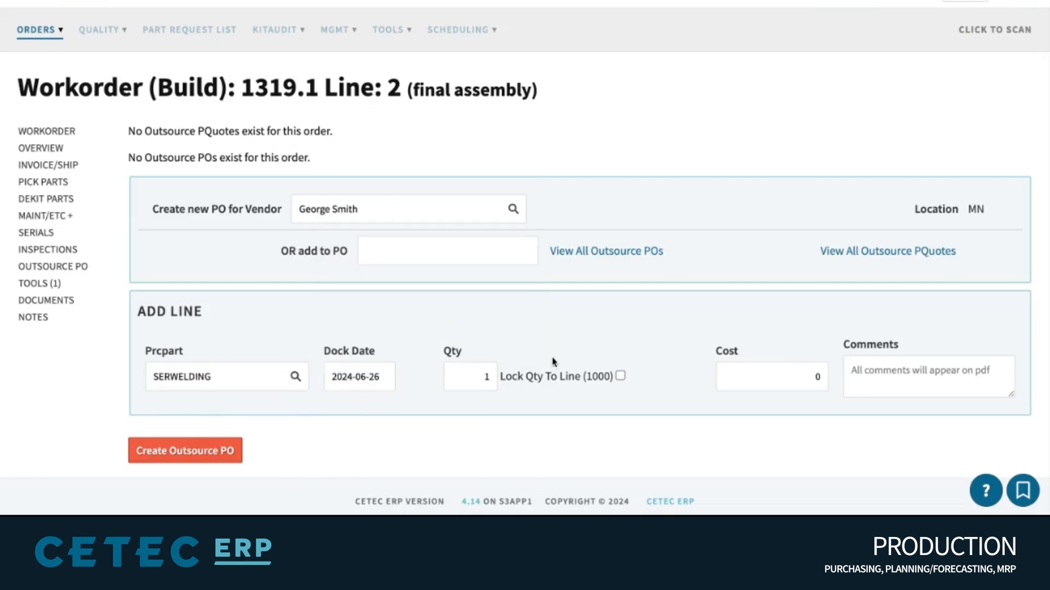
{"action": "left_click", "coordinate": [620, 377]}
{"action": "left_click", "coordinate": [803, 368]}
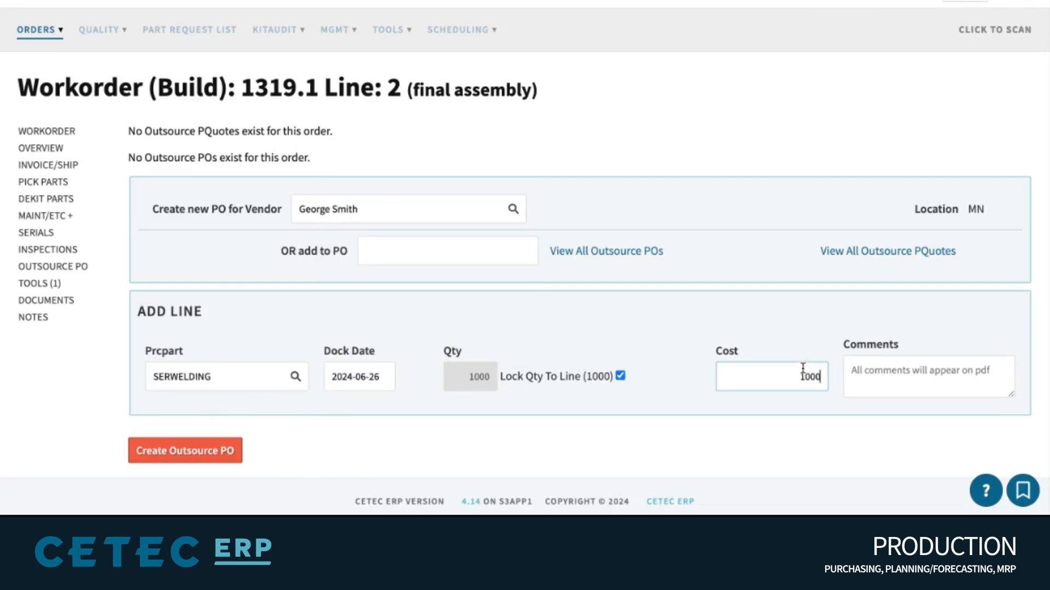
{"action": "left_click", "coordinate": [213, 459]}
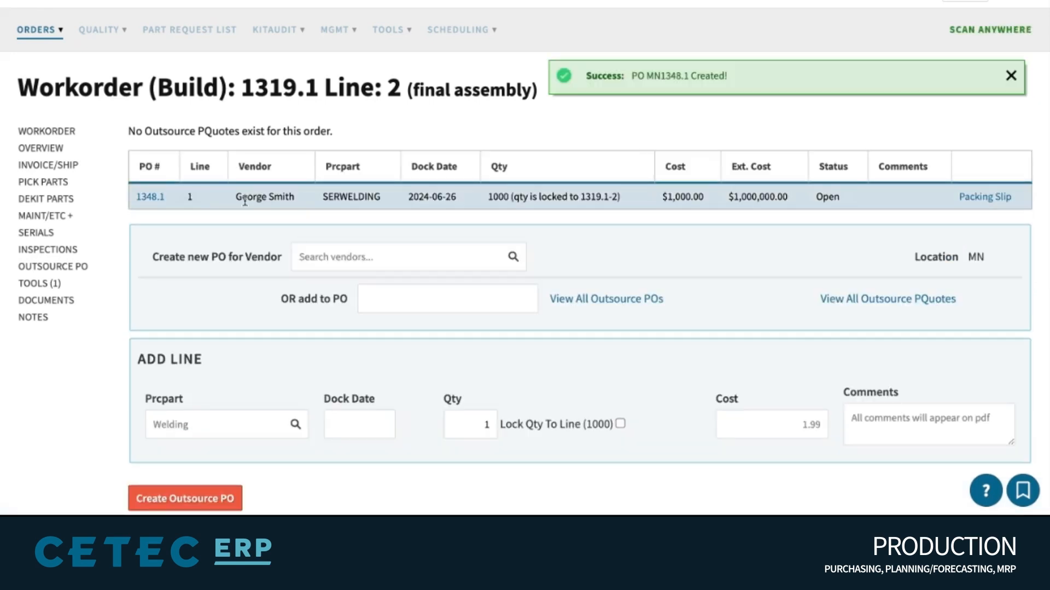
{"action": "left_click", "coordinate": [150, 197]}
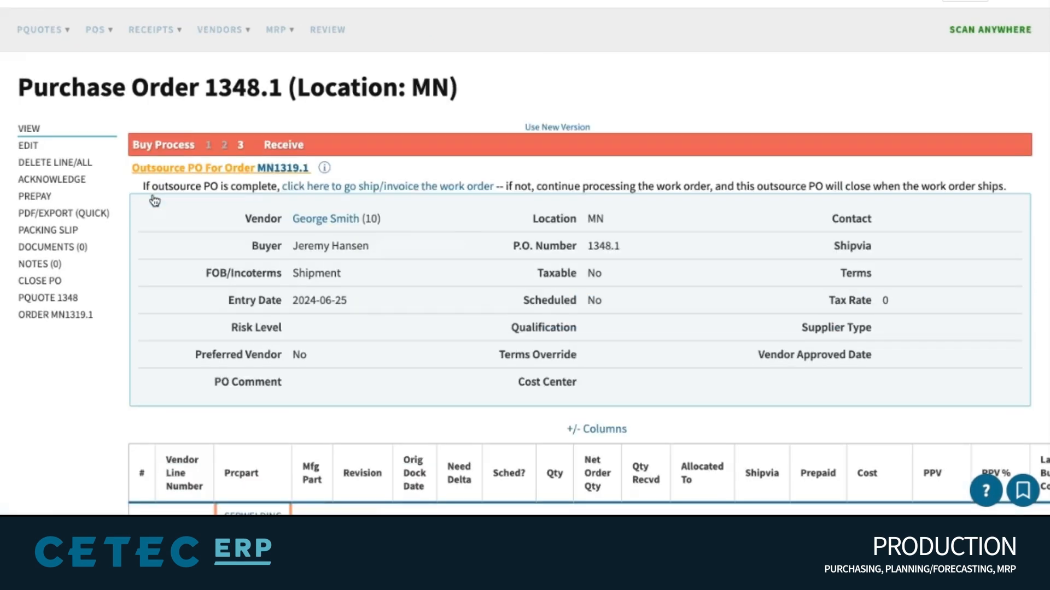
{"action": "triple_click", "coordinate": [171, 166]}
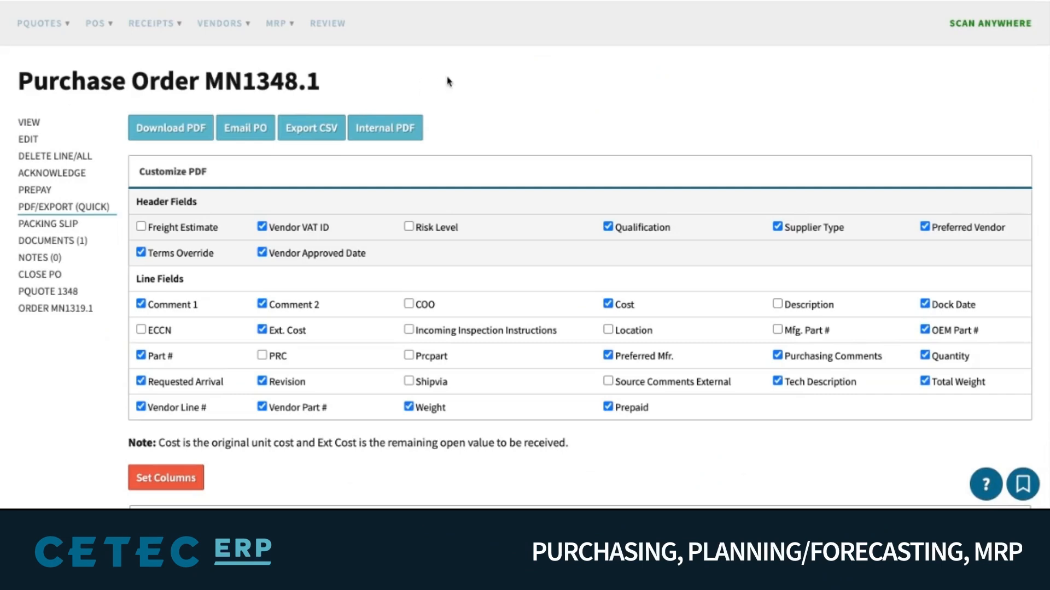
Download PO 1348.1 as a PDF with Comment 1 left off
{"action": "scroll", "coordinate": [448, 82], "scroll_direction": "down", "scroll_amount": 10}
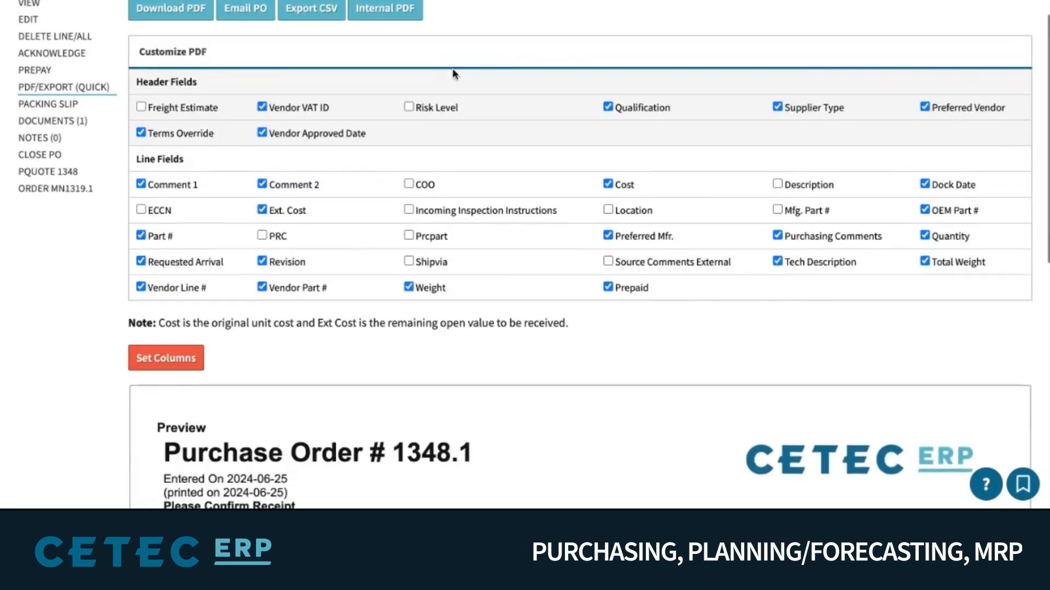
{"action": "scroll", "coordinate": [437, 76], "scroll_direction": "up", "scroll_amount": 6}
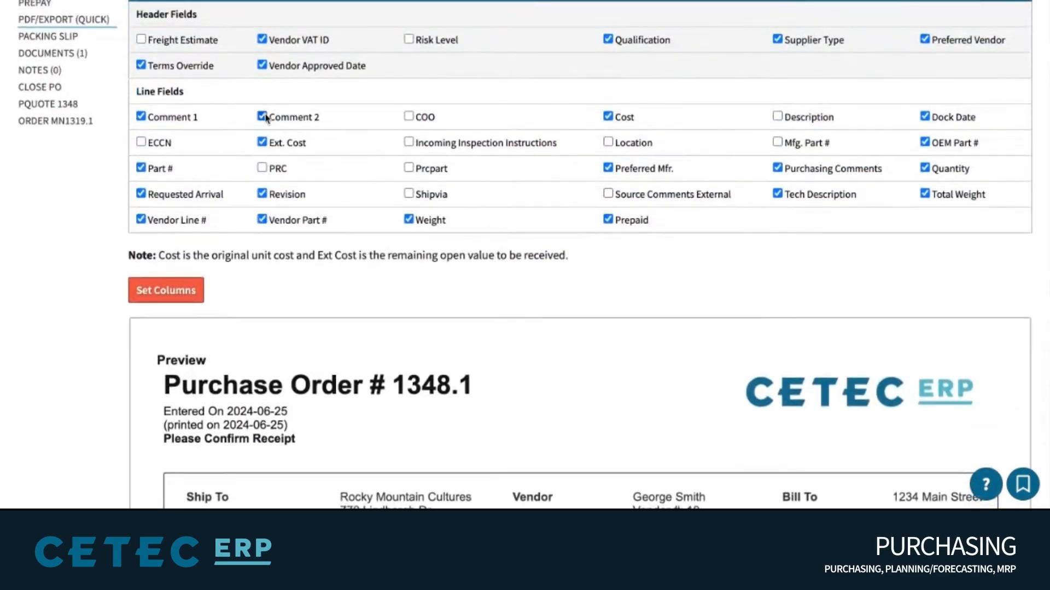
{"action": "left_click", "coordinate": [140, 117]}
{"action": "scroll", "coordinate": [206, 140], "scroll_direction": "up", "scroll_amount": 3}
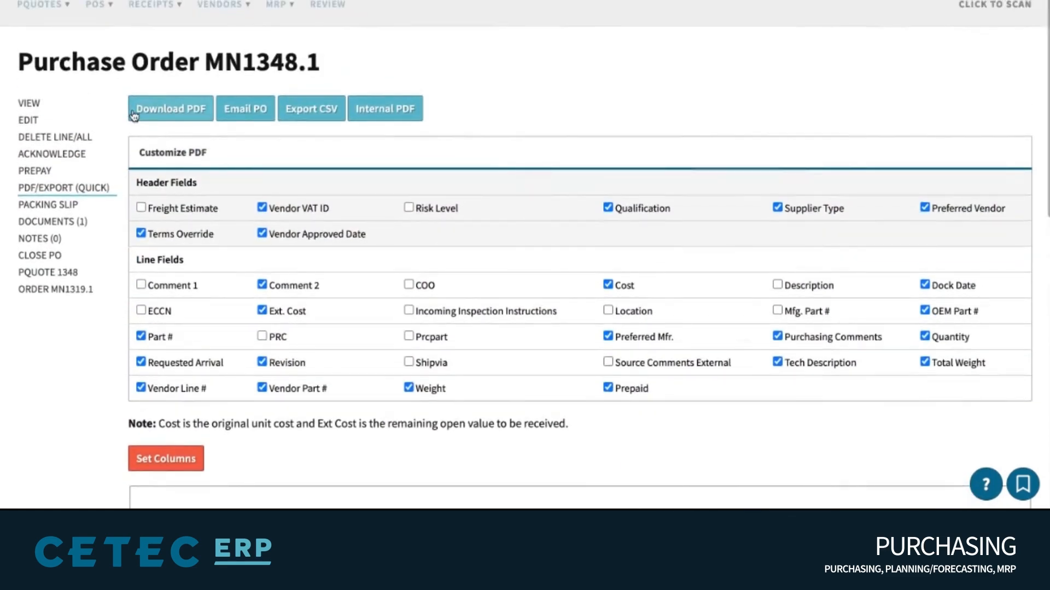
{"action": "left_click", "coordinate": [173, 111]}
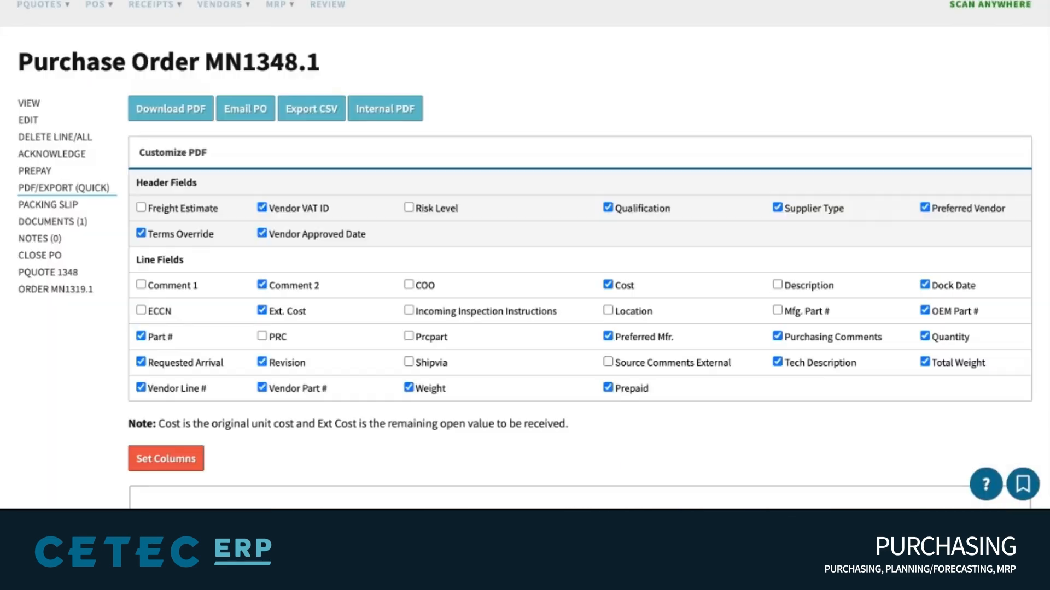
Email PO 1348.1 to the vendor's recipient address, including the attached documents
{"action": "left_click", "coordinate": [246, 112]}
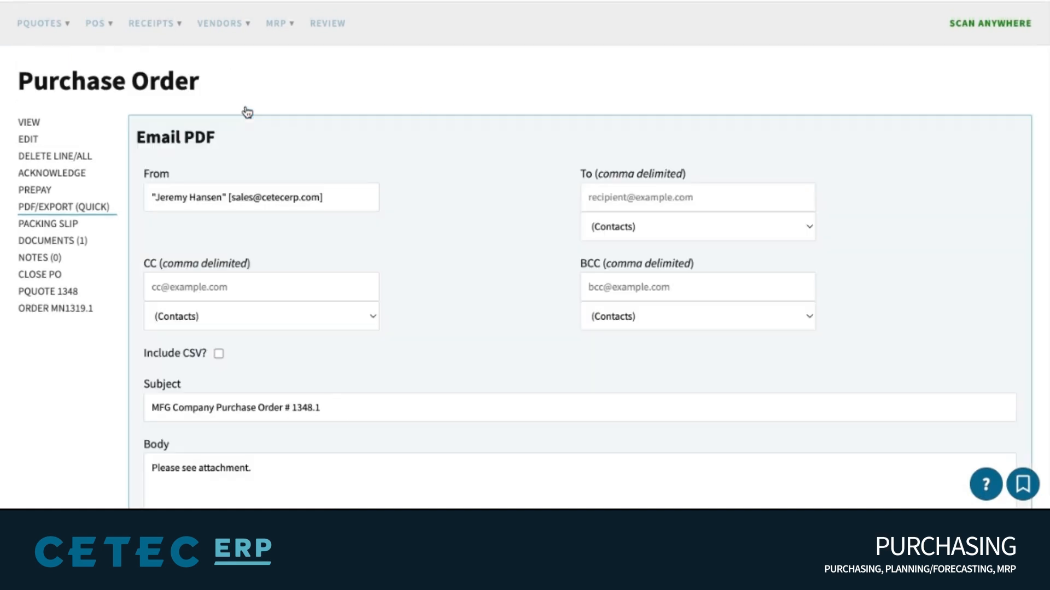
{"action": "scroll", "coordinate": [536, 114], "scroll_direction": "down", "scroll_amount": 4}
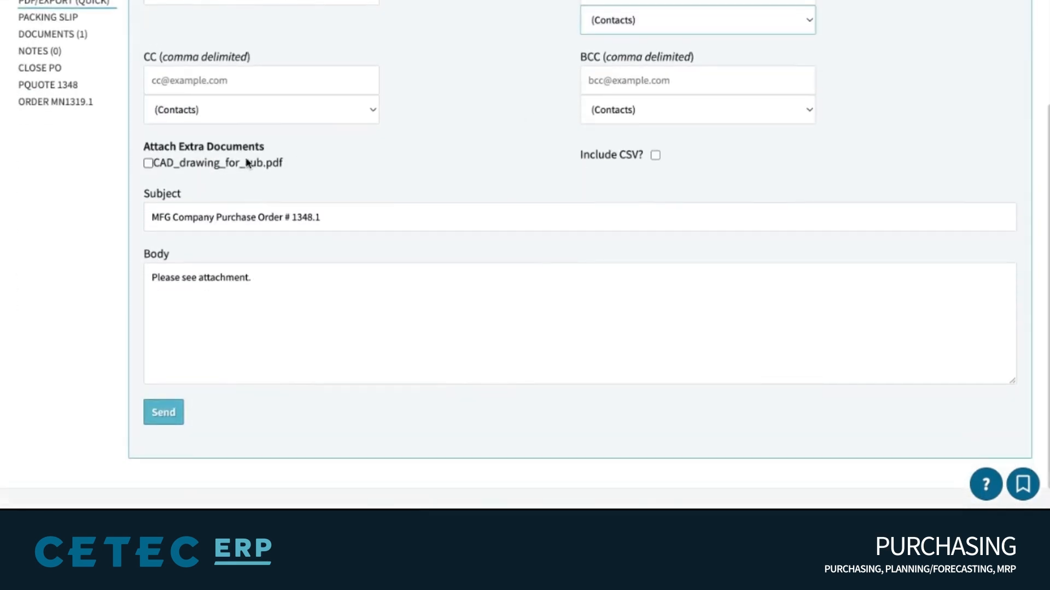
{"action": "left_click", "coordinate": [44, 35]}
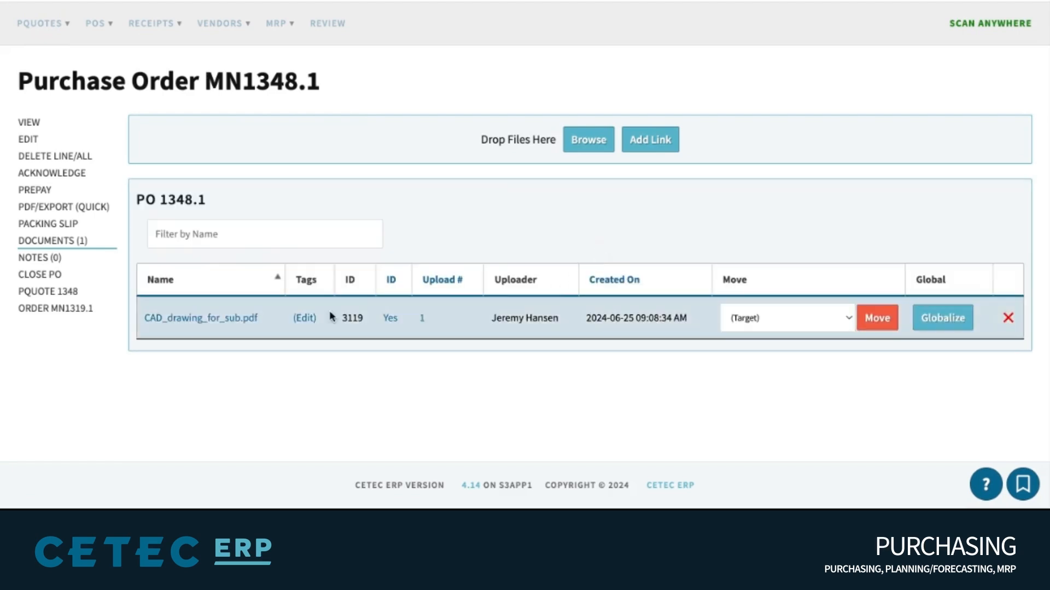
{"action": "key", "text": "alt+Left"}
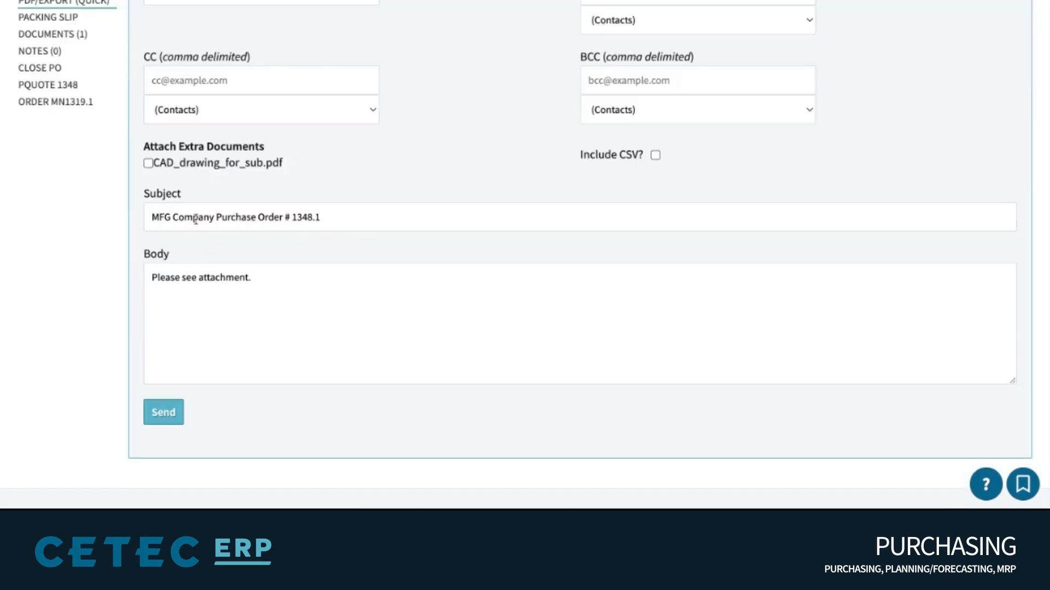
{"action": "triple_click", "coordinate": [176, 147]}
{"action": "left_click", "coordinate": [400, 185]}
{"action": "scroll", "coordinate": [401, 185], "scroll_direction": "up", "scroll_amount": 2}
{"action": "left_click", "coordinate": [640, 65]}
{"action": "left_click", "coordinate": [164, 485]}
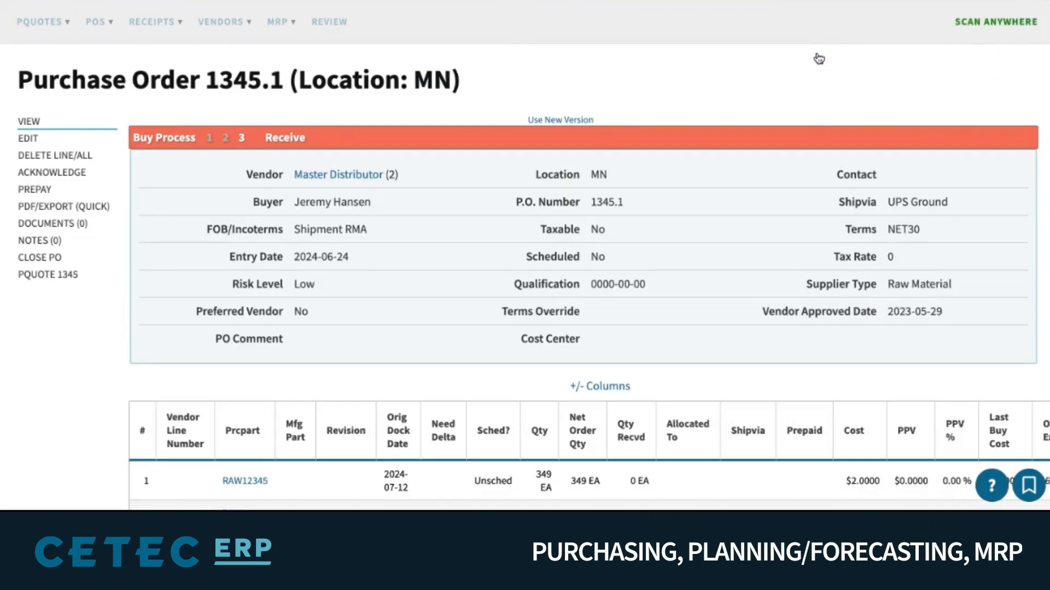
Open PO 1345.1 for editing and set it to taxable
{"action": "left_click", "coordinate": [28, 138]}
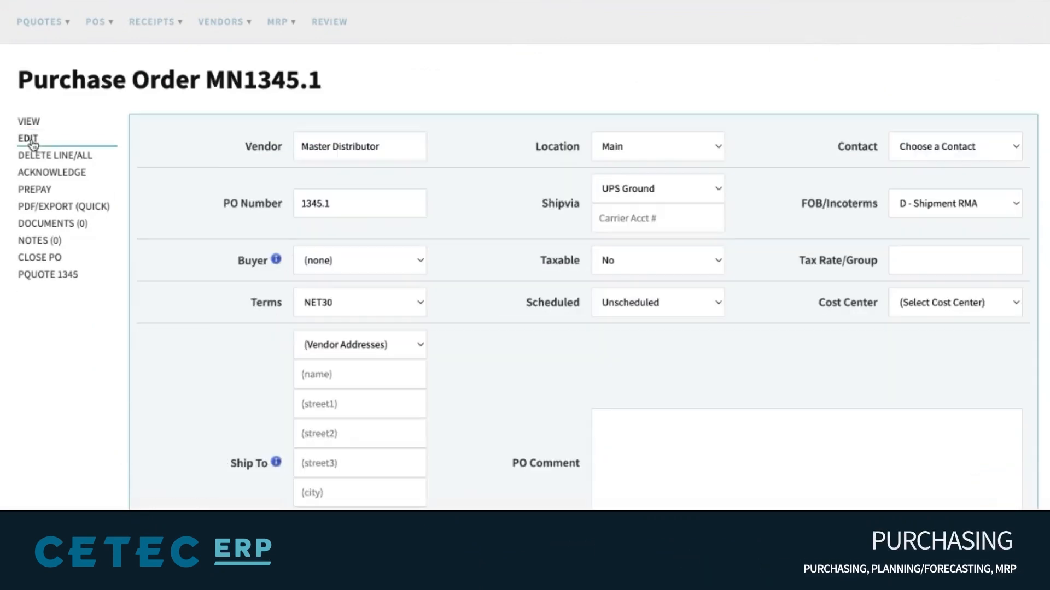
{"action": "scroll", "coordinate": [547, 230], "scroll_direction": "down", "scroll_amount": 3}
{"action": "double_click", "coordinate": [310, 129]}
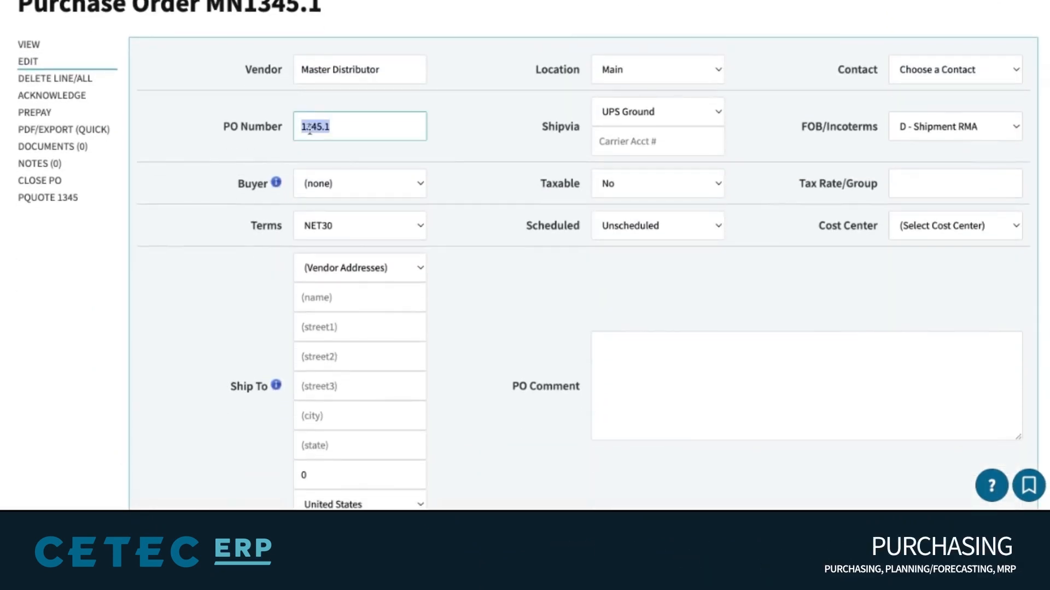
{"action": "left_click", "coordinate": [650, 186]}
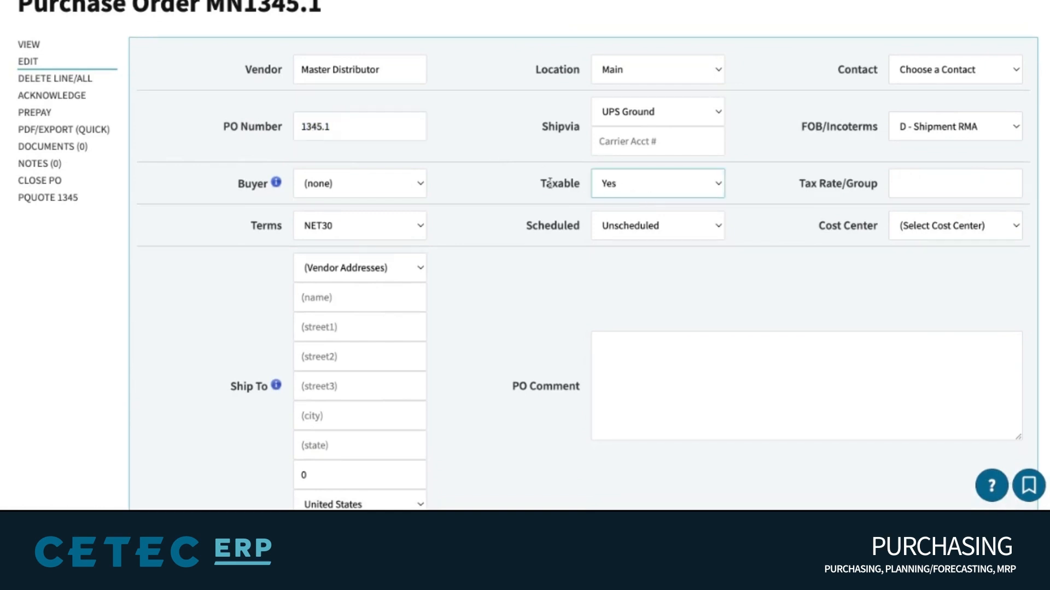
{"action": "scroll", "coordinate": [549, 182], "scroll_direction": "down", "scroll_amount": 8}
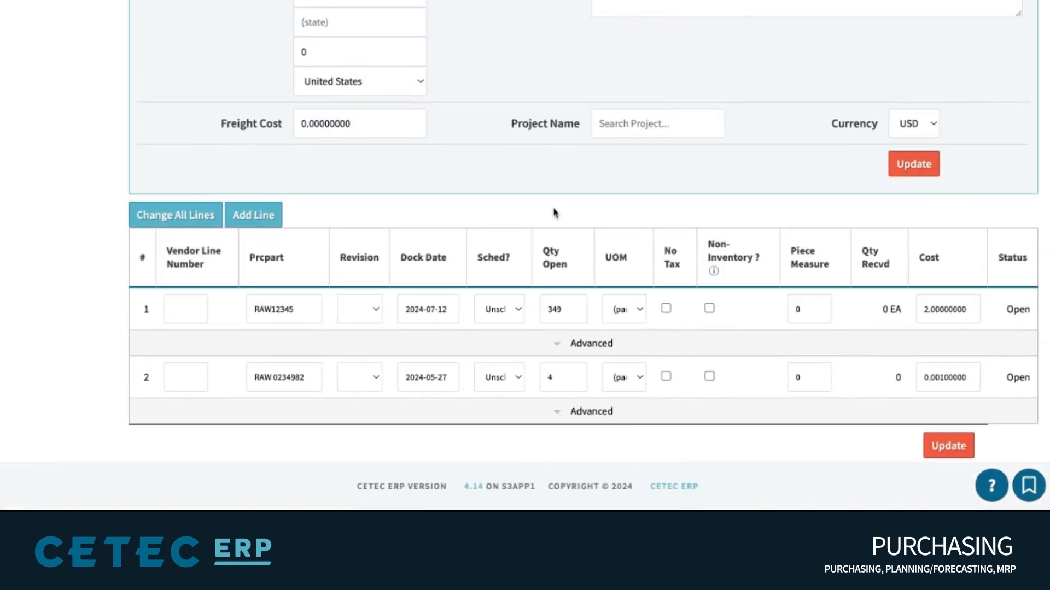
Mark line 1 (RAW12345) as Non-Inventory and return to the read-only view
{"action": "mouse_move", "coordinate": [318, 300]}
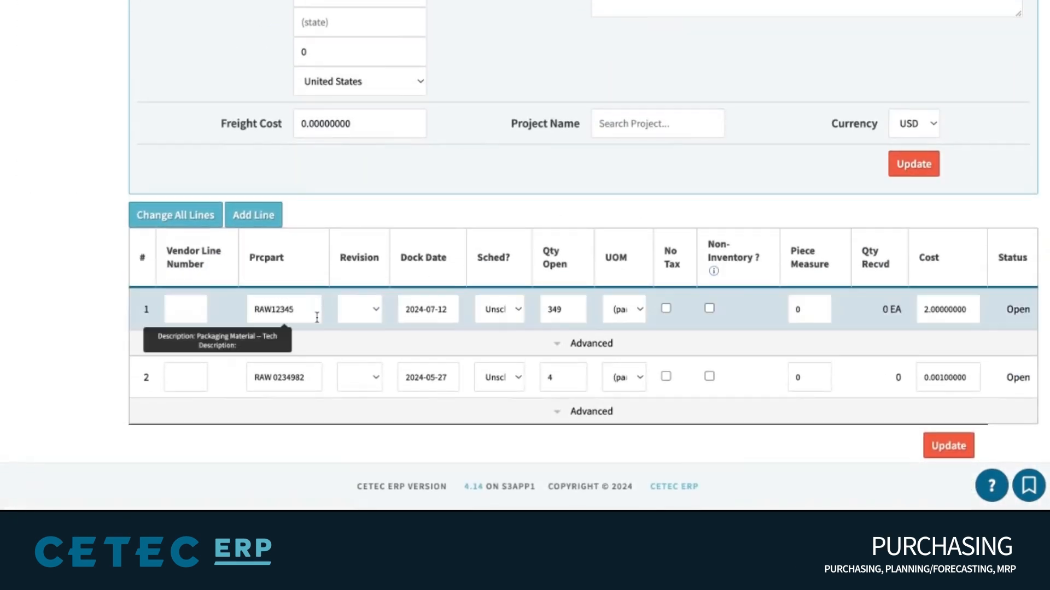
{"action": "triple_click", "coordinate": [728, 257]}
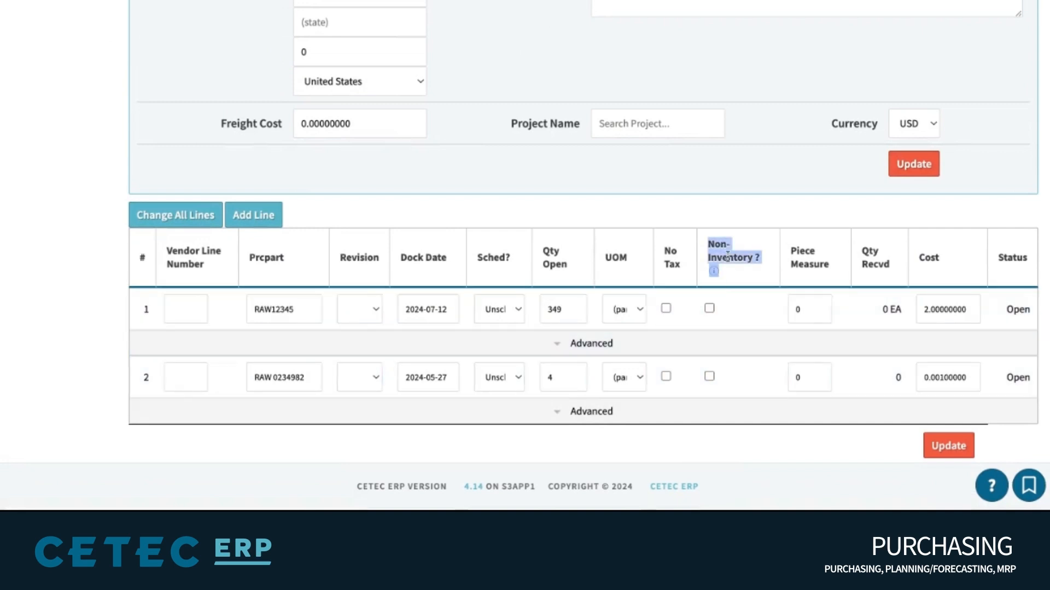
{"action": "left_click", "coordinate": [711, 315]}
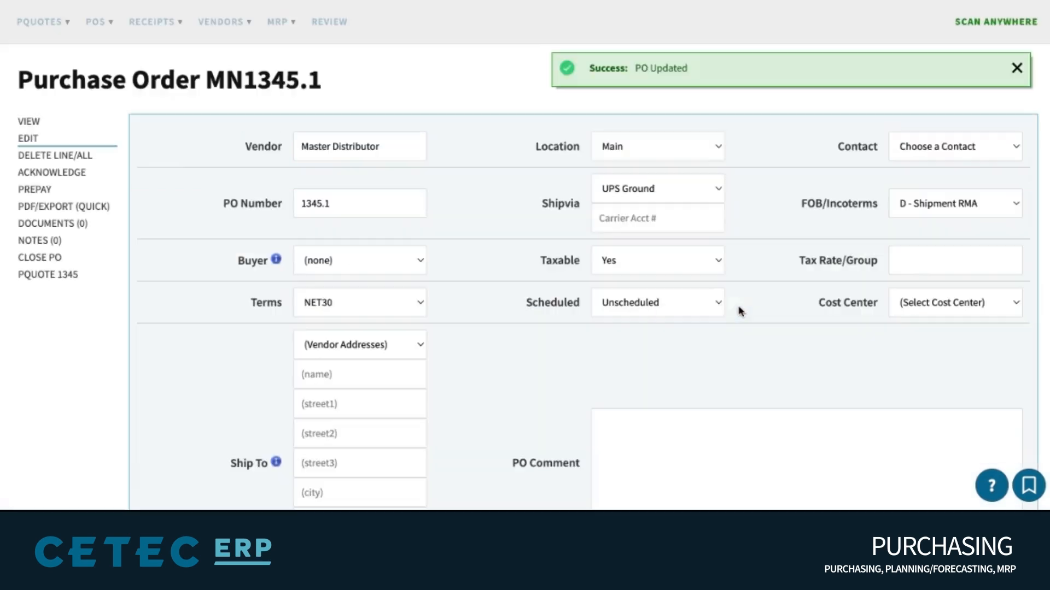
{"action": "left_click", "coordinate": [27, 125]}
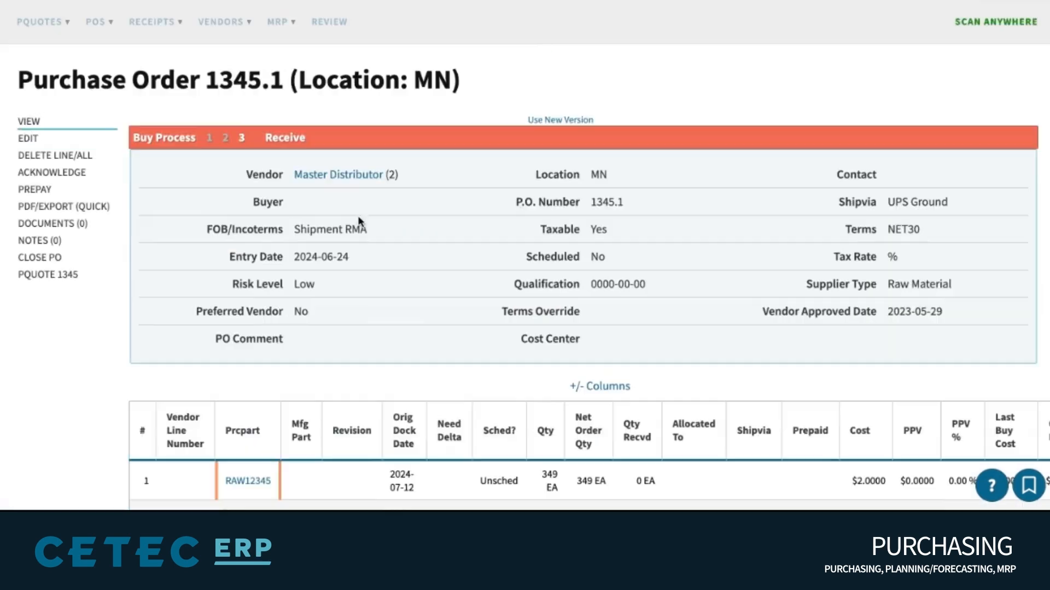
{"action": "scroll", "coordinate": [373, 226], "scroll_direction": "down", "scroll_amount": 2}
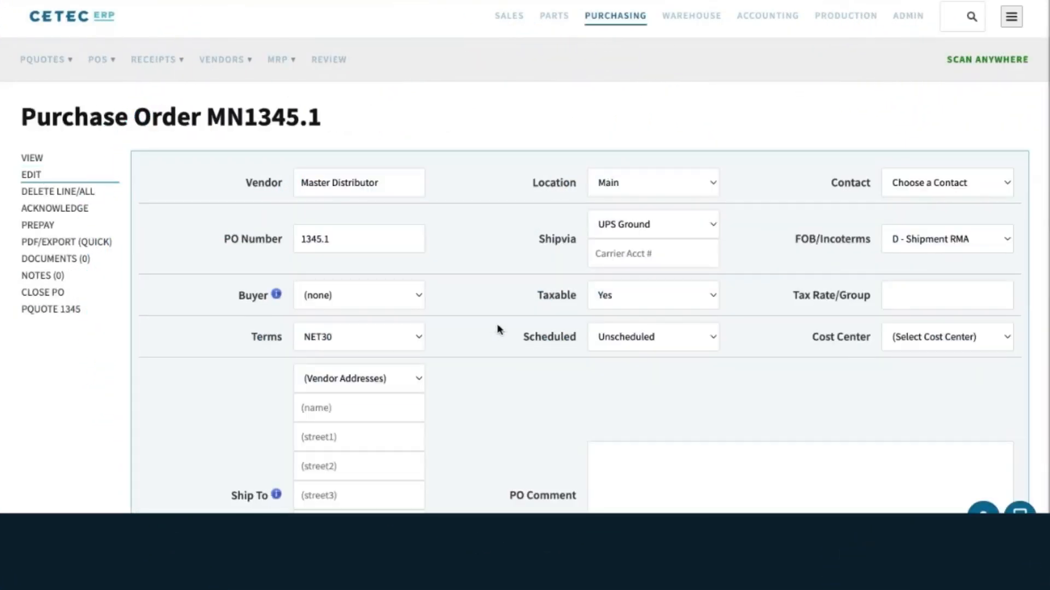
Expand line 1's advanced options and check its Default Voucher GL Account
{"action": "scroll", "coordinate": [497, 330], "scroll_direction": "down", "scroll_amount": 8}
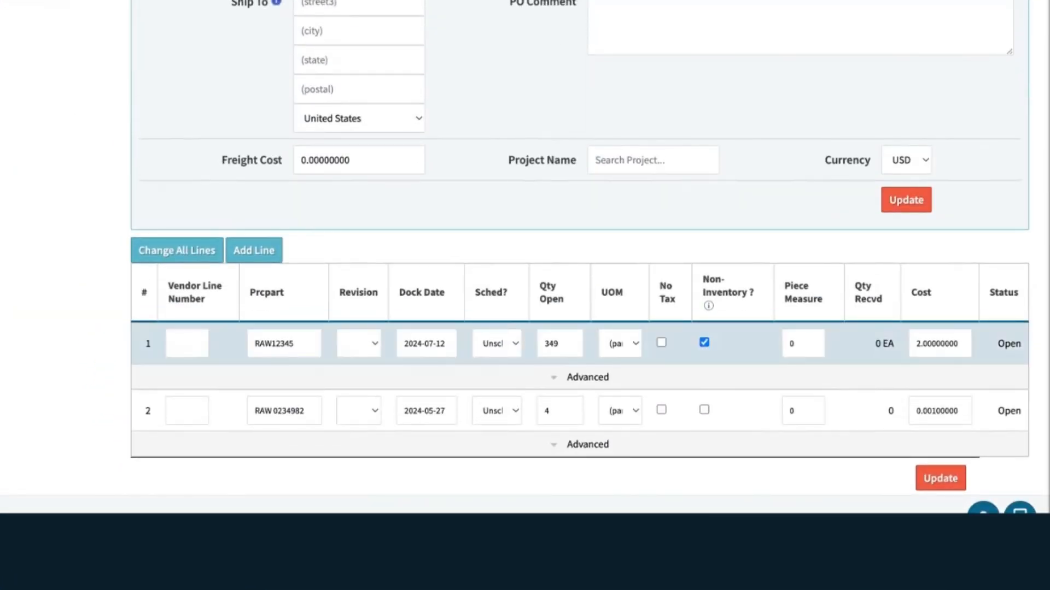
{"action": "left_click", "coordinate": [589, 379]}
{"action": "scroll", "coordinate": [606, 377], "scroll_direction": "down", "scroll_amount": 3}
{"action": "scroll", "coordinate": [608, 376], "scroll_direction": "down", "scroll_amount": 1}
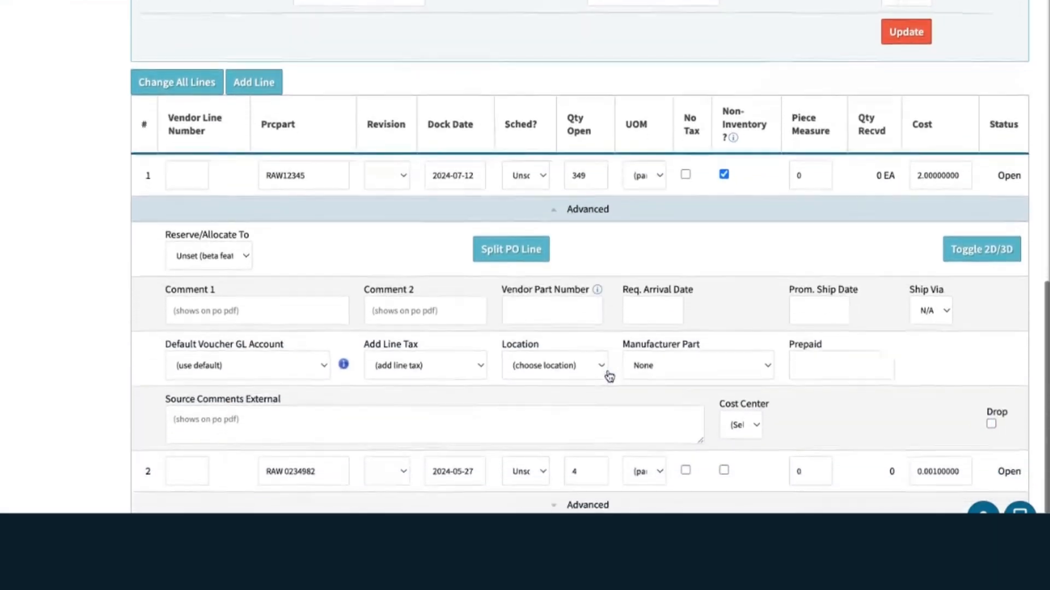
{"action": "triple_click", "coordinate": [252, 339]}
{"action": "left_click", "coordinate": [278, 366]}
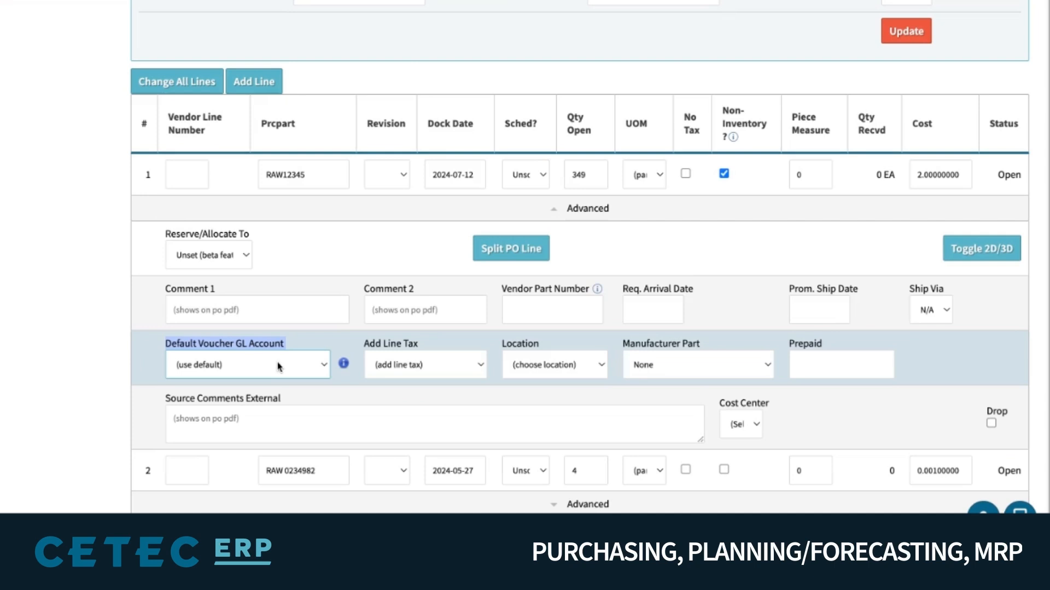
{"action": "mouse_move", "coordinate": [345, 363]}
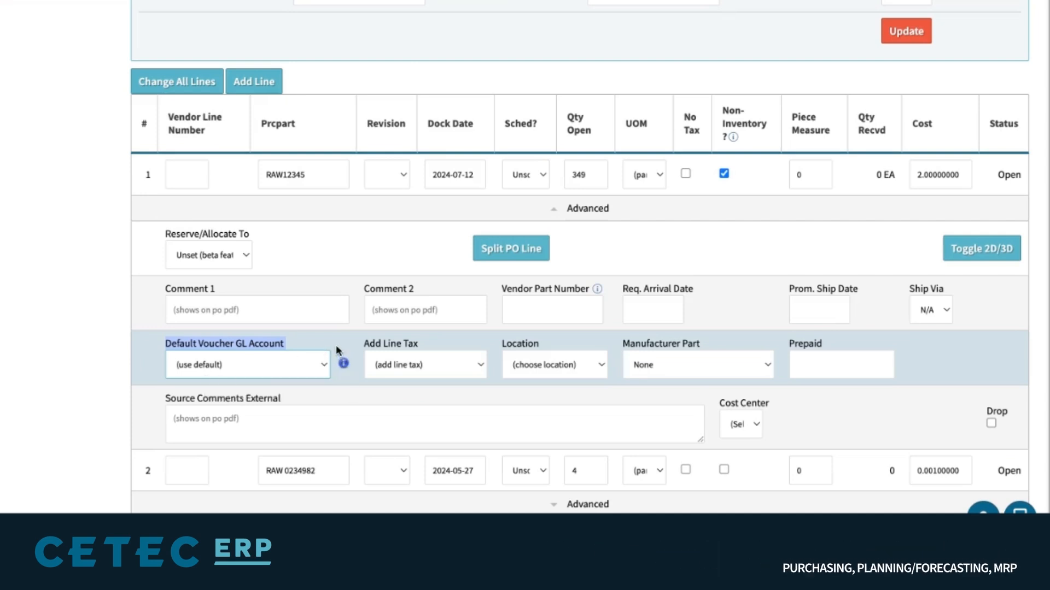
Open part RAW12345 and find its Default Voucher GL Account under Accounting Information
{"action": "double_click", "coordinate": [292, 176]}
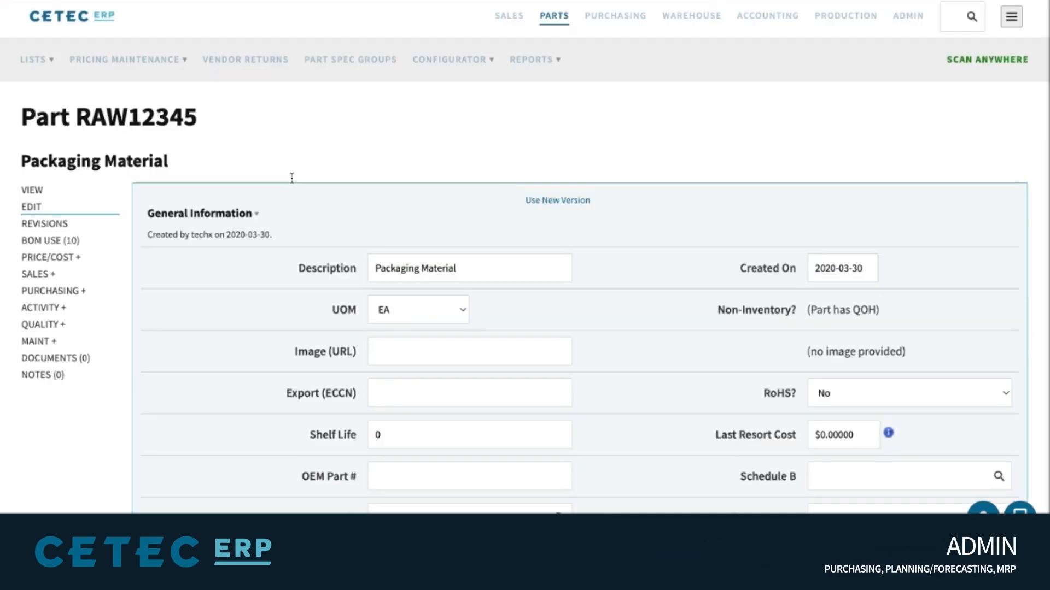
{"action": "scroll", "coordinate": [510, 188], "scroll_direction": "down", "scroll_amount": 15}
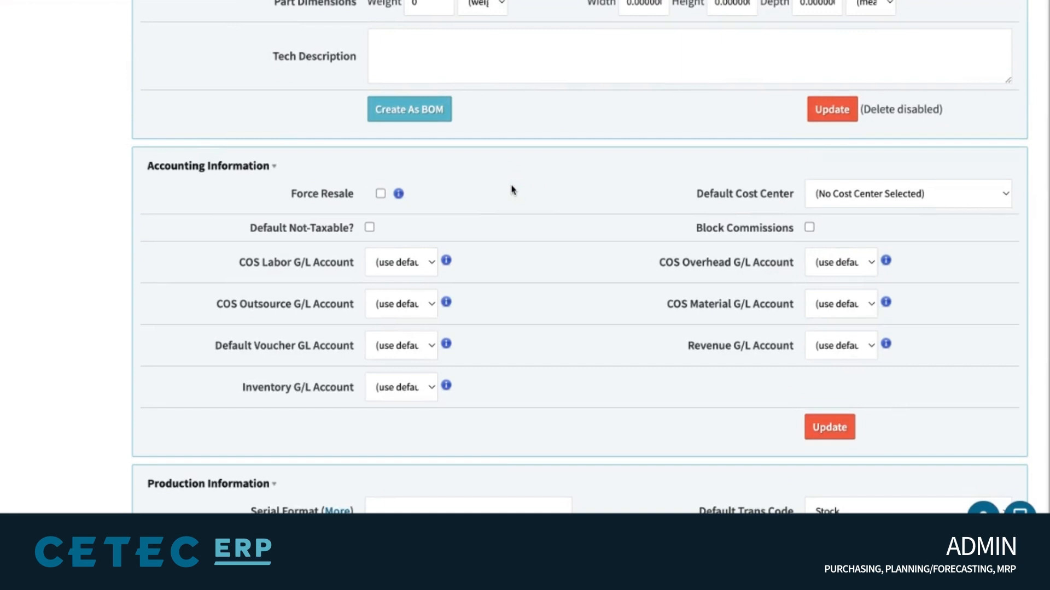
{"action": "triple_click", "coordinate": [276, 343]}
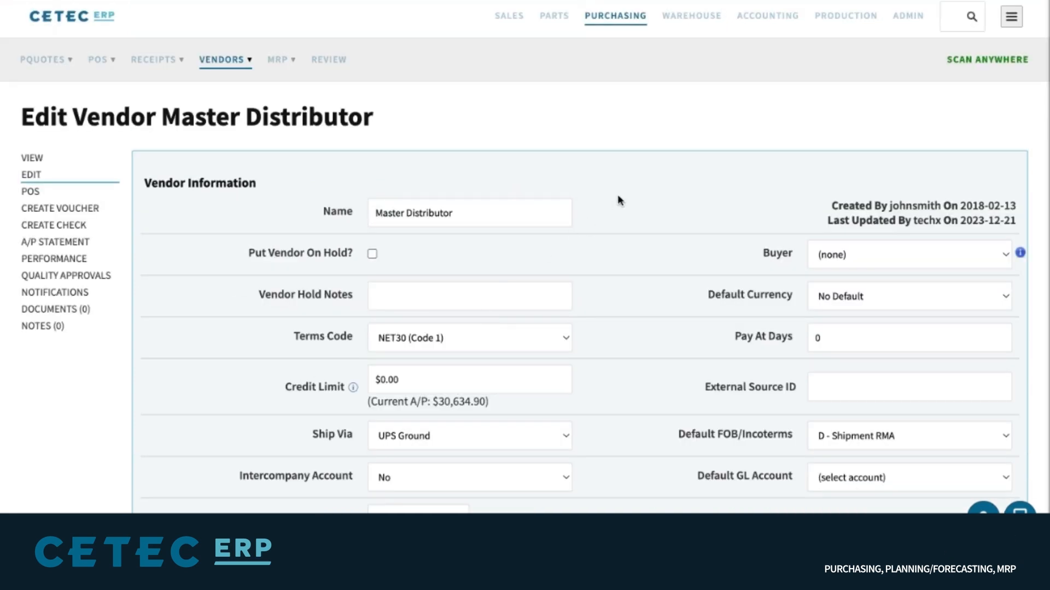
Check Master Distributor's Default GL Account, then view the Edit Voucher GL transaction mapping
{"action": "scroll", "coordinate": [617, 206], "scroll_direction": "down", "scroll_amount": 5}
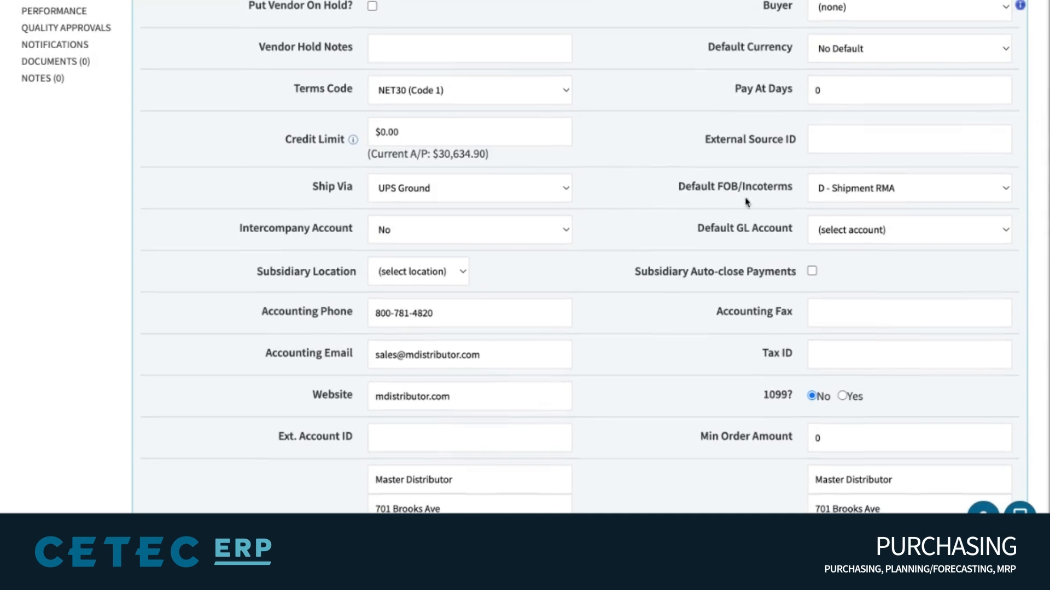
{"action": "left_click", "coordinate": [881, 232]}
{"action": "triple_click", "coordinate": [726, 229]}
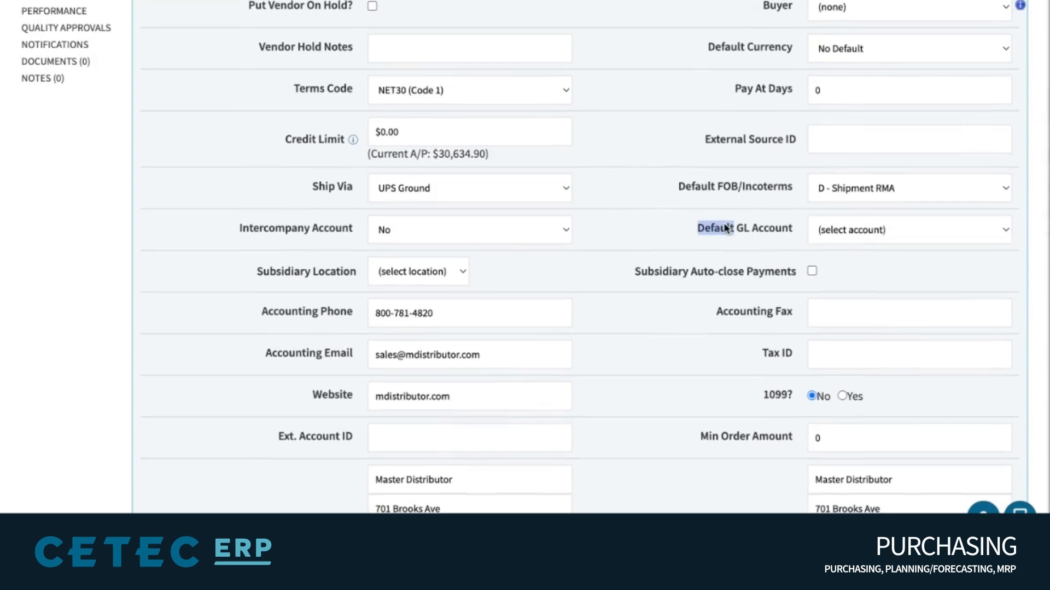
{"action": "left_click", "coordinate": [726, 228]}
{"action": "scroll", "coordinate": [525, 257], "scroll_direction": "up", "scroll_amount": 5}
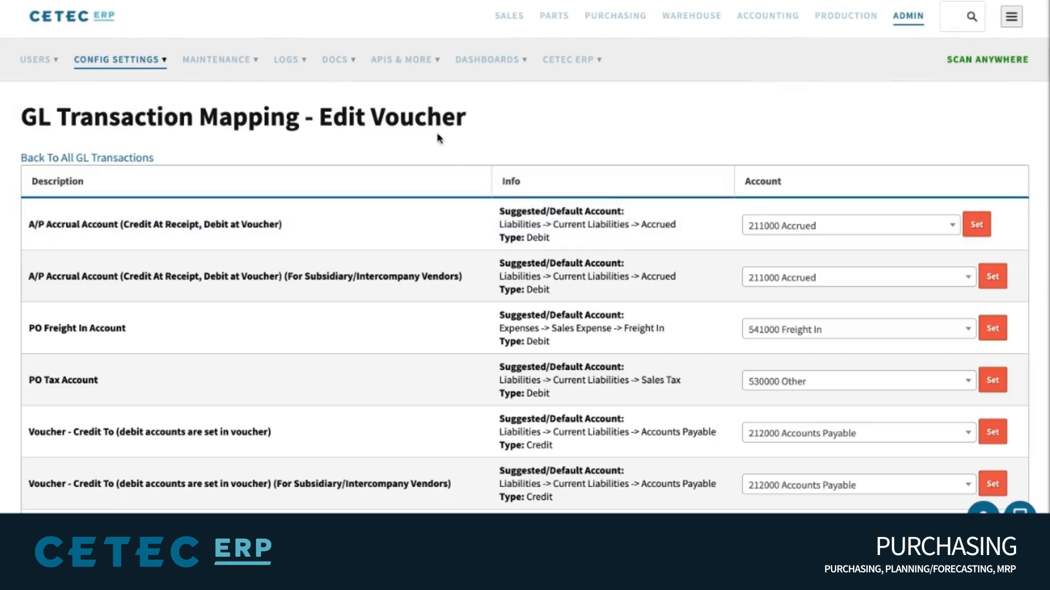
{"action": "triple_click", "coordinate": [423, 118]}
{"action": "left_click", "coordinate": [550, 120]}
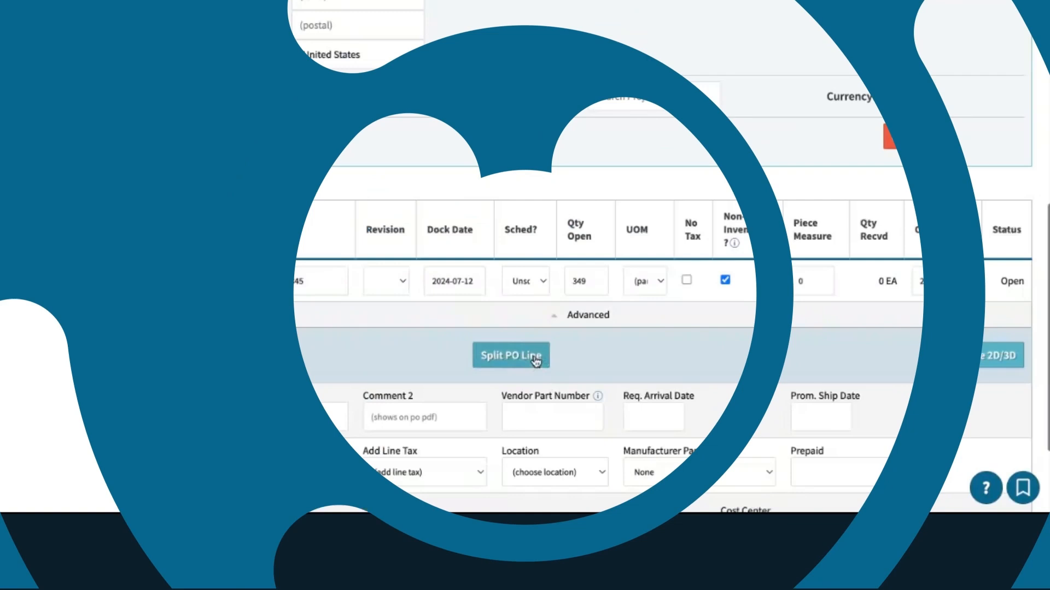
Split two new lines of 10 units each off PO 1345.1 line 1
{"action": "left_click", "coordinate": [536, 361]}
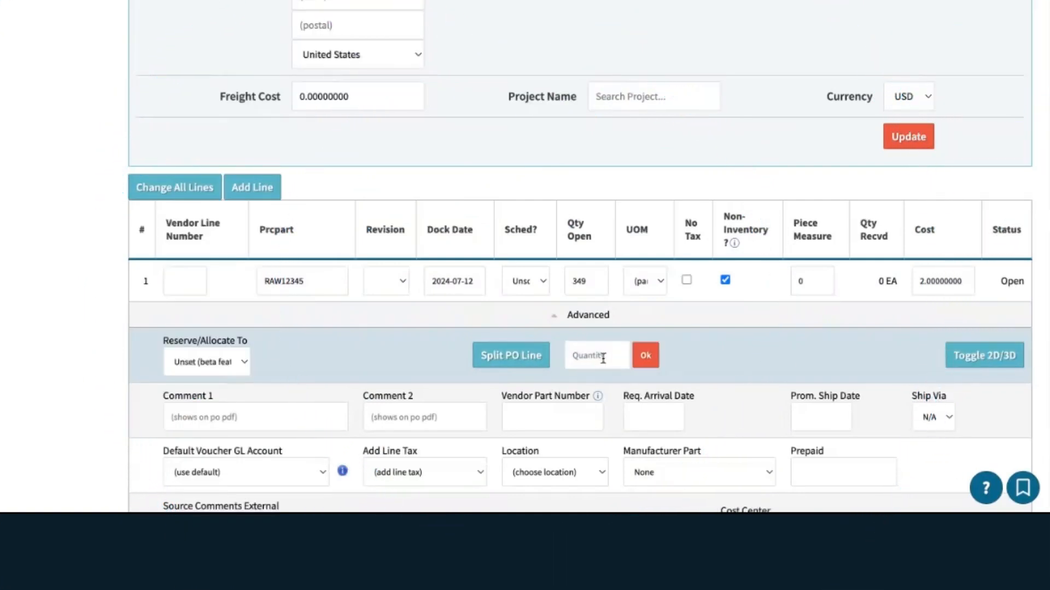
{"action": "left_click", "coordinate": [644, 359]}
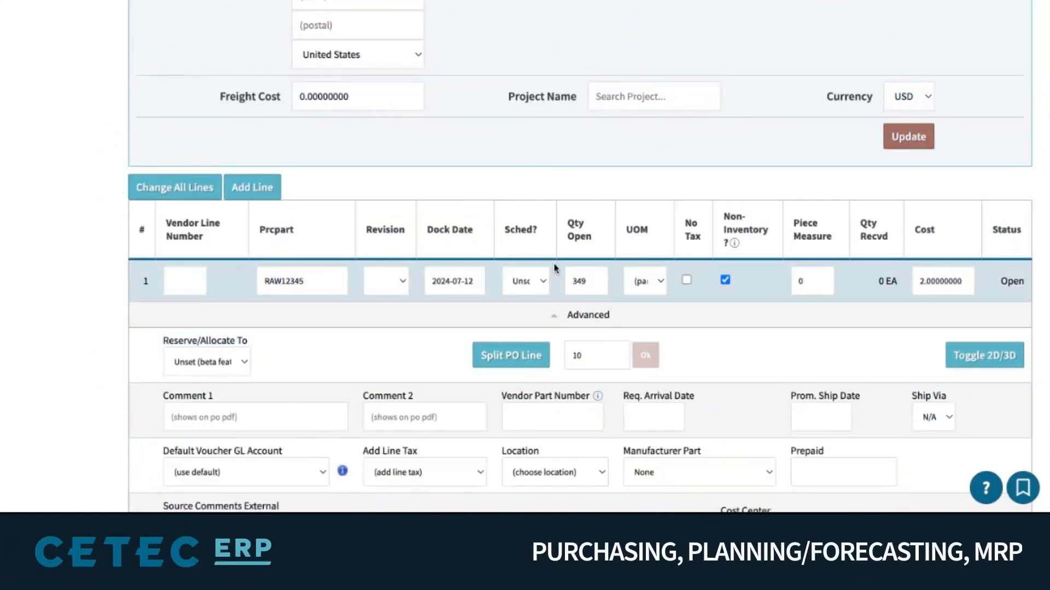
{"action": "scroll", "coordinate": [555, 268], "scroll_direction": "down", "scroll_amount": 10}
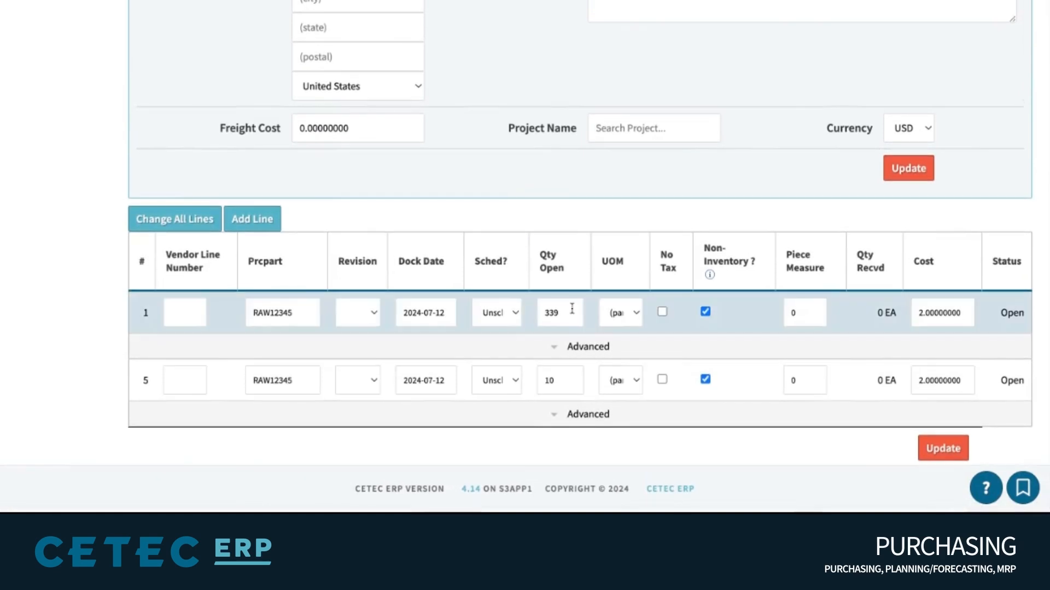
{"action": "left_click", "coordinate": [589, 352]}
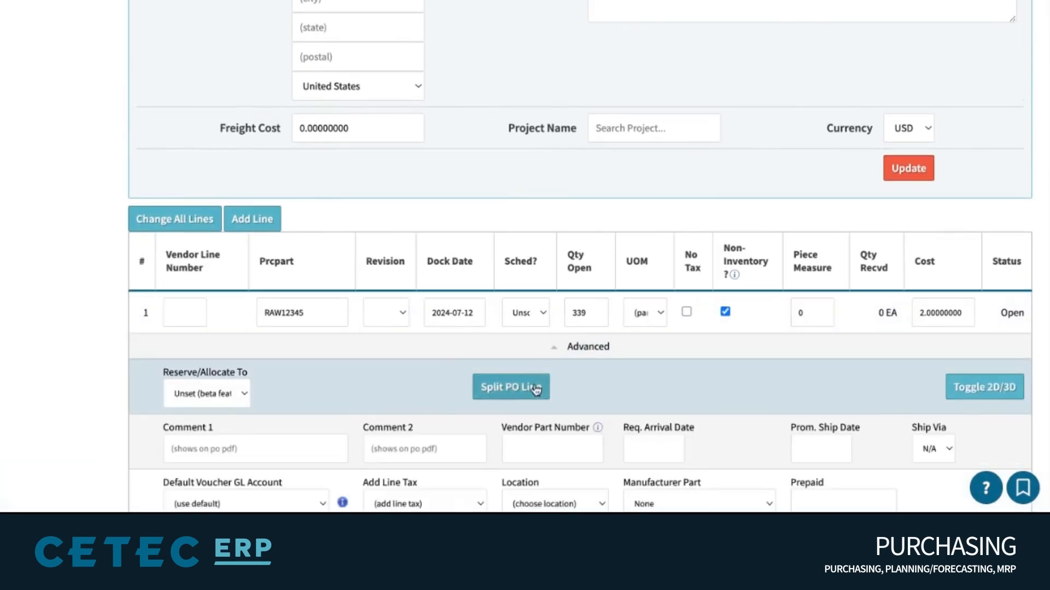
{"action": "left_click", "coordinate": [536, 390]}
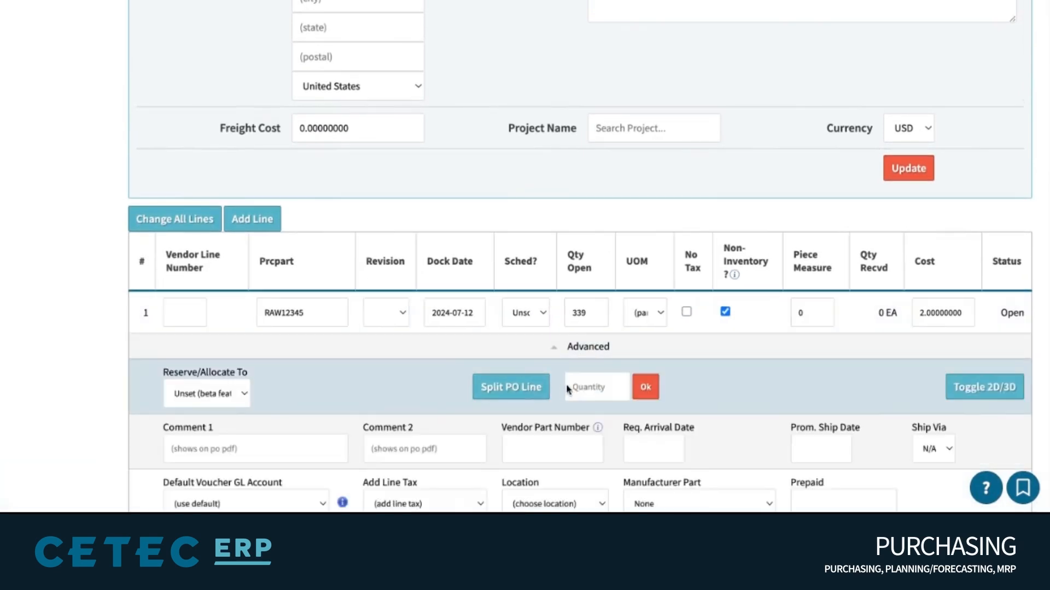
{"action": "left_click", "coordinate": [637, 387]}
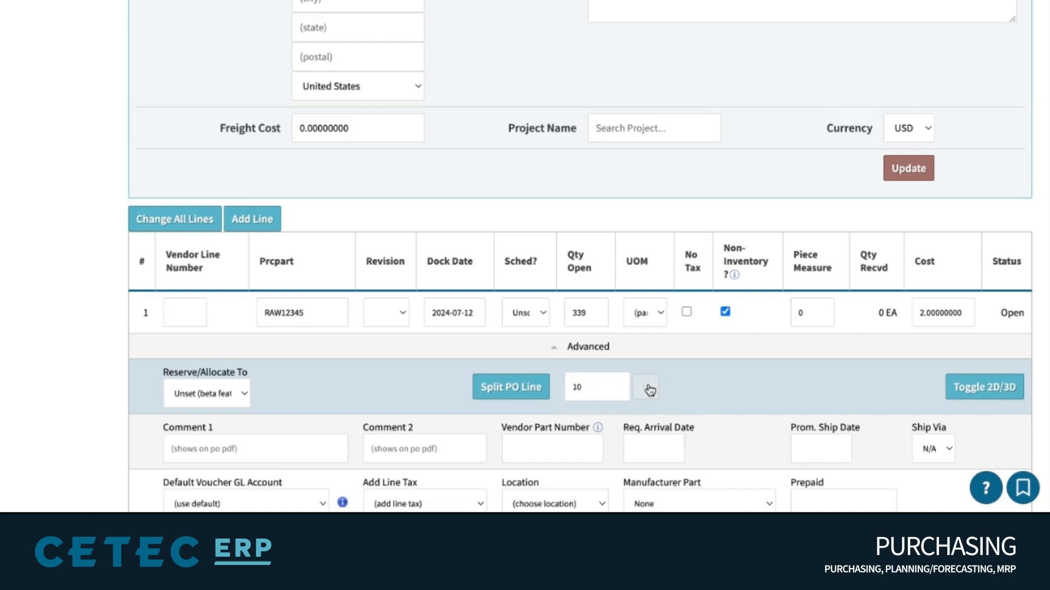
{"action": "scroll", "coordinate": [656, 279], "scroll_direction": "down", "scroll_amount": 7}
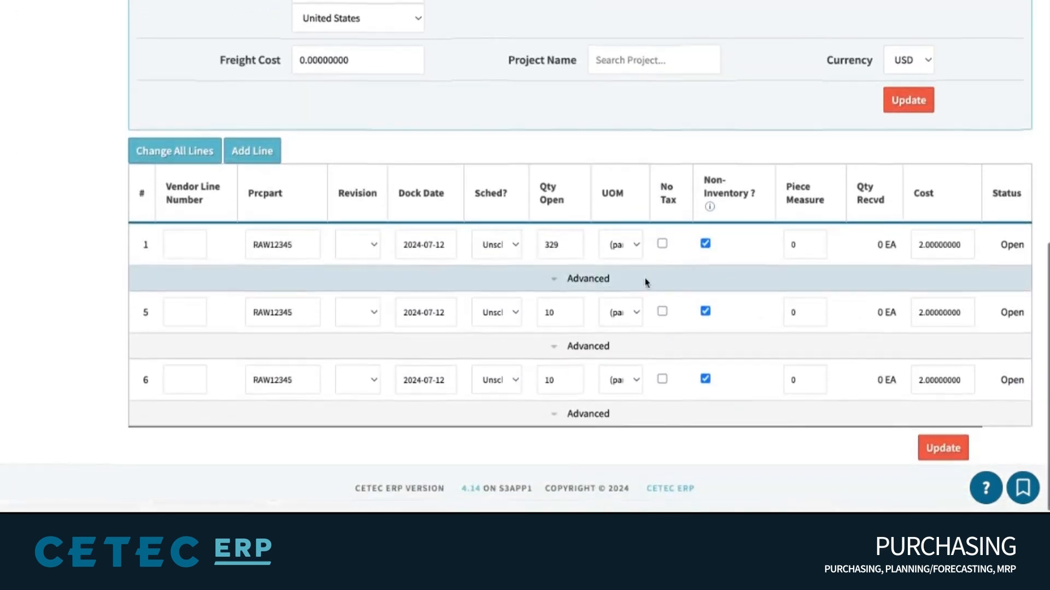
Date lines 5 and 6 as 2024-08-28 and 2024-09-25, save, and view read-only
{"action": "left_click", "coordinate": [432, 312]}
{"action": "left_click", "coordinate": [584, 126]}
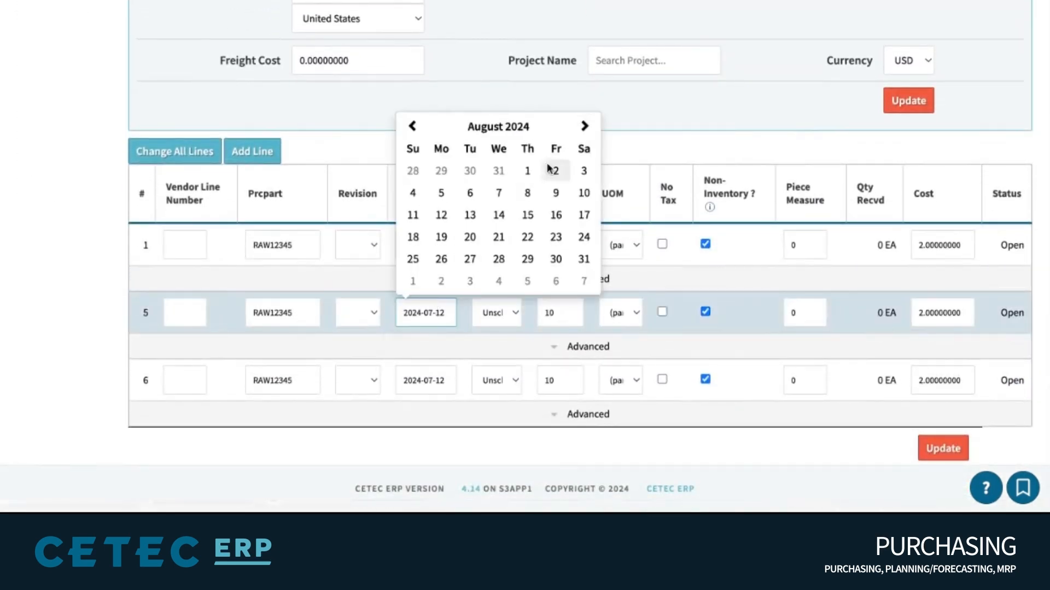
{"action": "left_click", "coordinate": [499, 258]}
{"action": "left_click", "coordinate": [431, 380]}
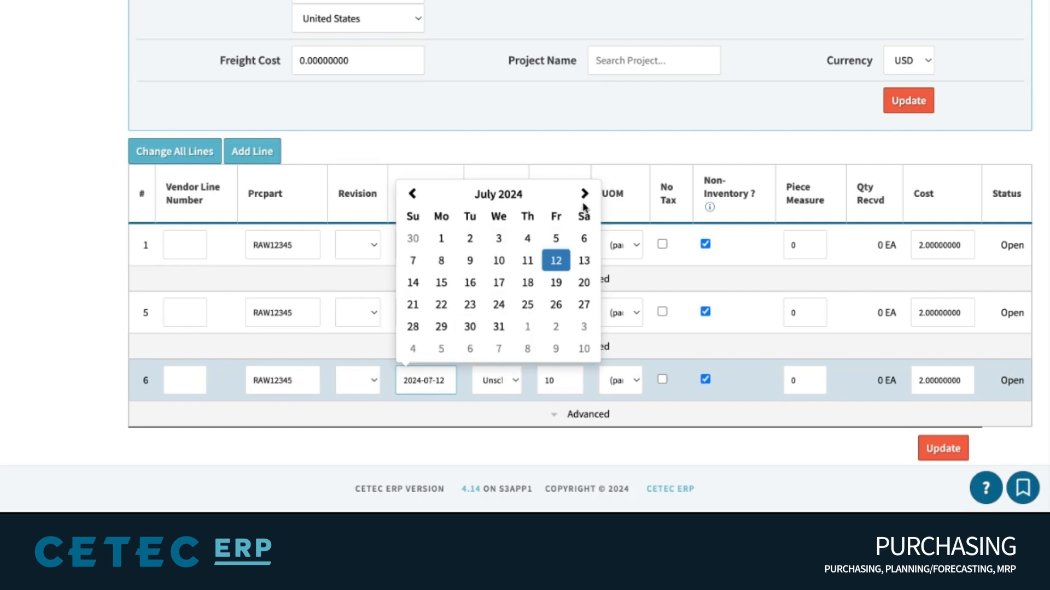
{"action": "left_click", "coordinate": [584, 194]}
{"action": "left_click", "coordinate": [584, 194]}
{"action": "left_click", "coordinate": [498, 305]}
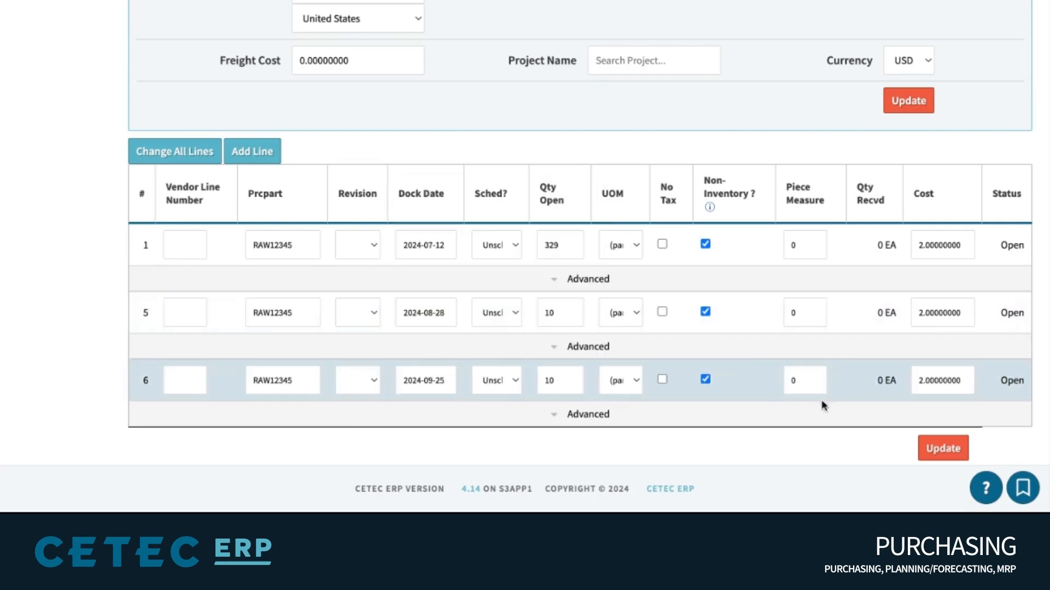
{"action": "left_click", "coordinate": [927, 450]}
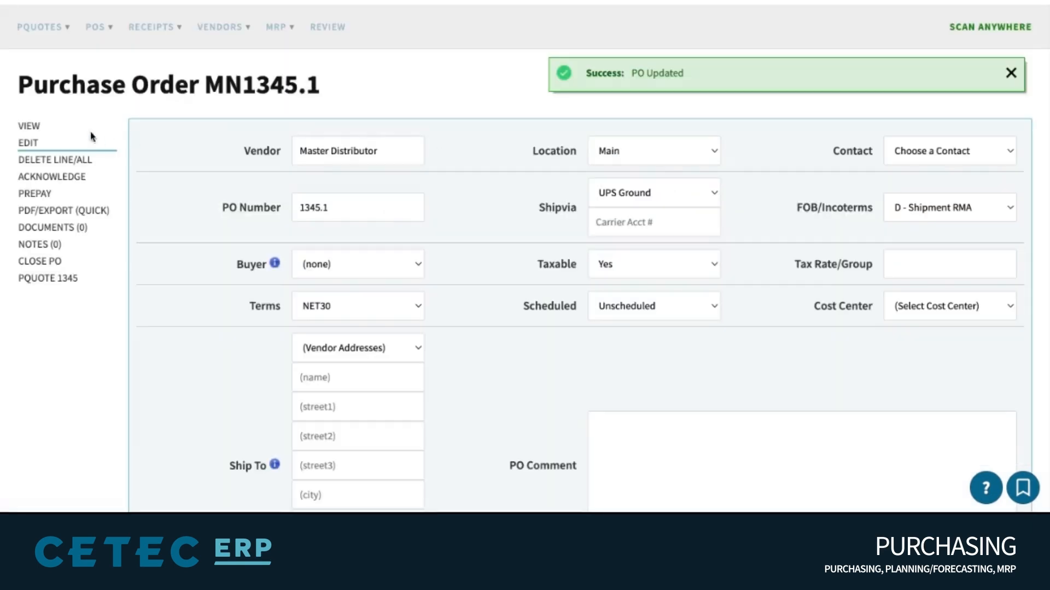
{"action": "left_click", "coordinate": [32, 126]}
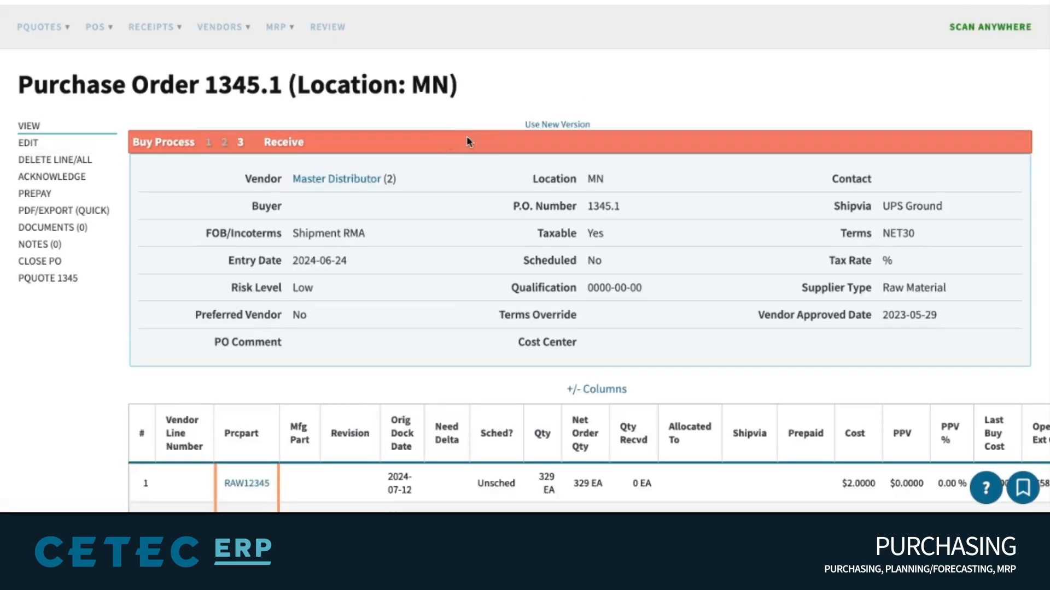
{"action": "scroll", "coordinate": [492, 141], "scroll_direction": "down", "scroll_amount": 2}
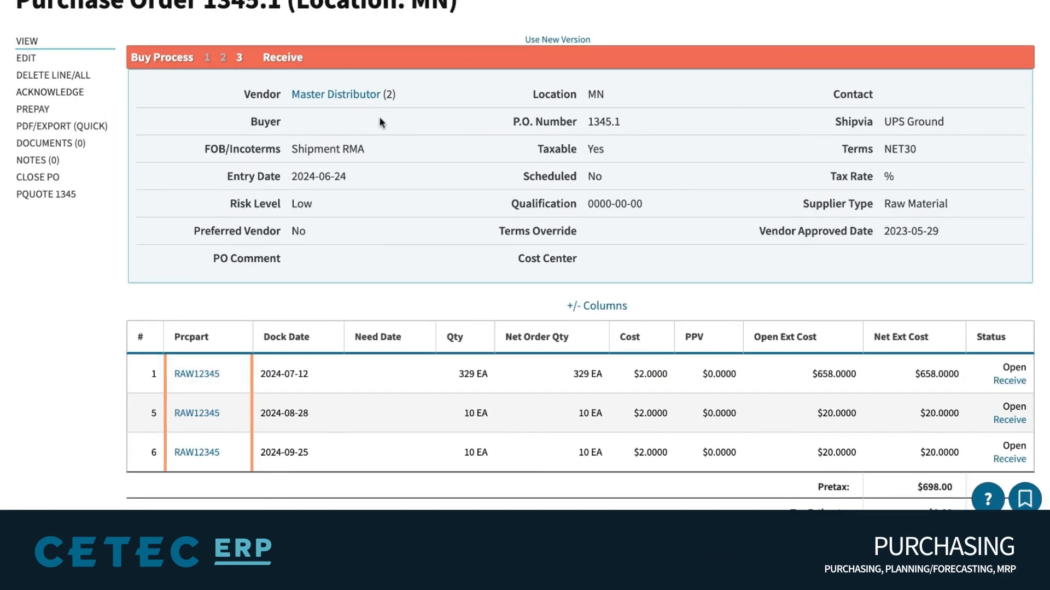
Receive 2 of line 1's 329 RAW12345 units and check the new receipt row
{"action": "left_click", "coordinate": [1011, 398]}
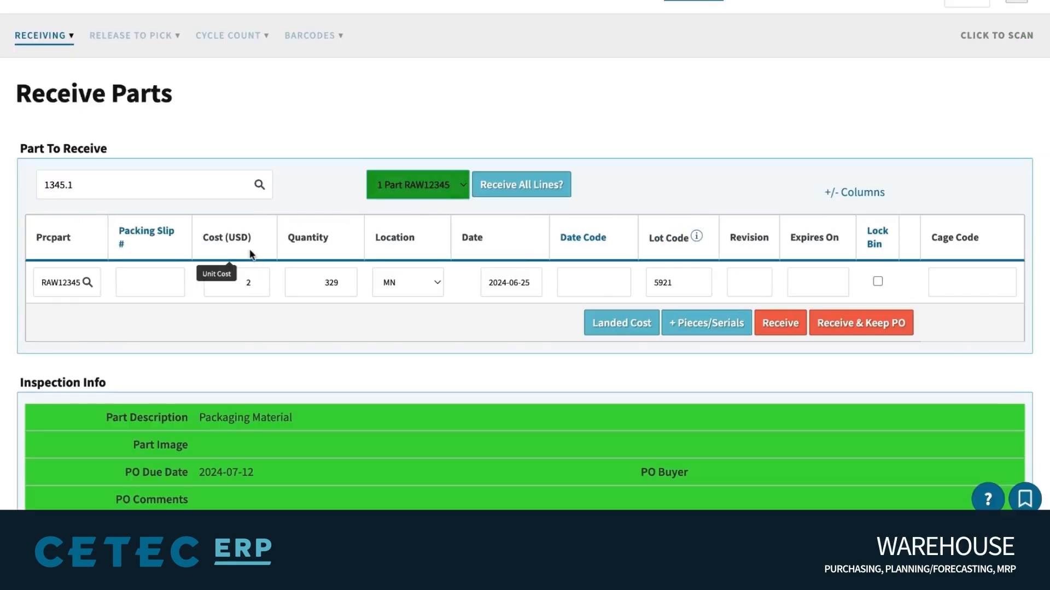
{"action": "left_click", "coordinate": [329, 279]}
{"action": "double_click", "coordinate": [329, 277]}
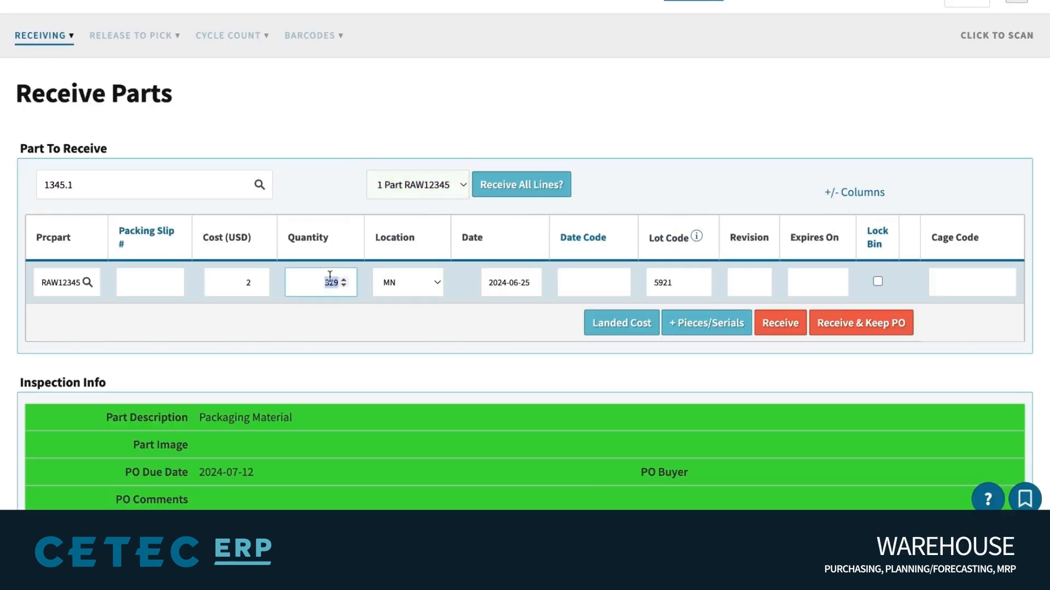
{"action": "type", "text": "2"}
{"action": "left_click", "coordinate": [780, 323]}
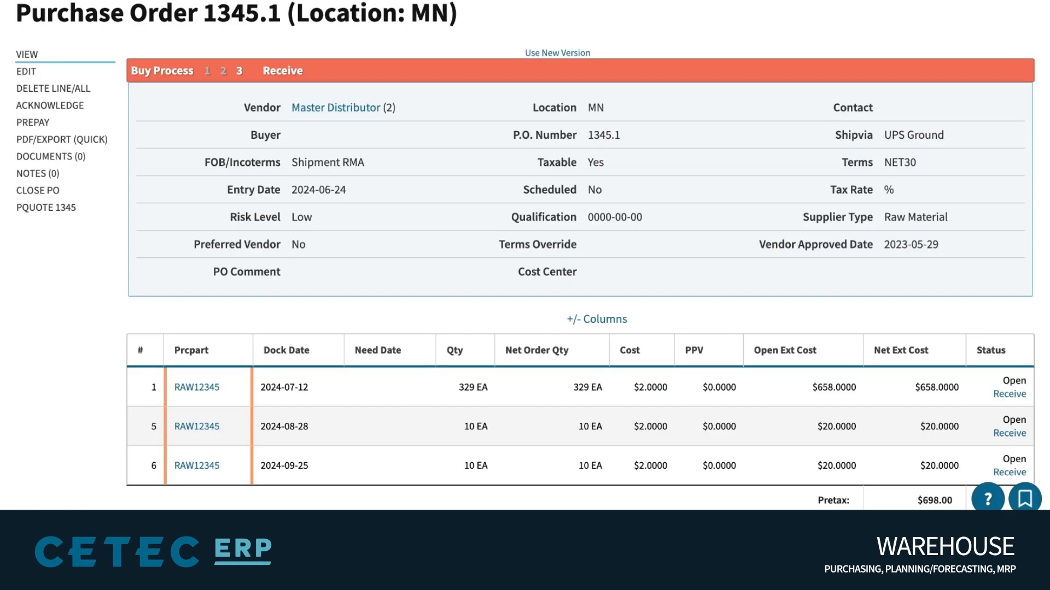
{"action": "scroll", "coordinate": [896, 221], "scroll_direction": "down", "scroll_amount": 2}
{"action": "scroll", "coordinate": [896, 221], "scroll_direction": "down", "scroll_amount": 2}
{"action": "left_click_drag", "start_coordinate": [695, 309], "coordinate": [169, 310]}
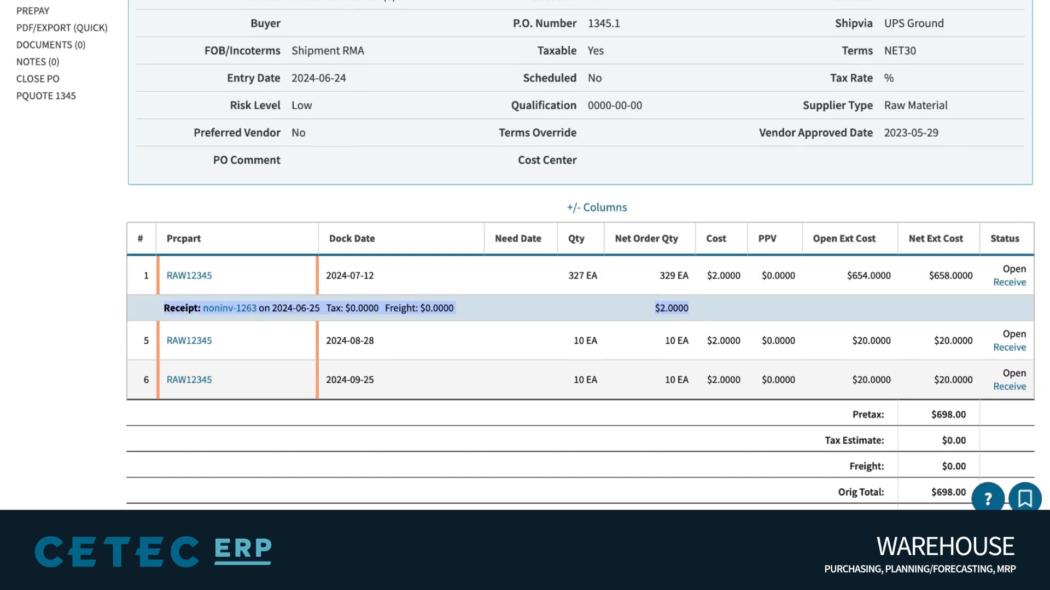
{"action": "left_click", "coordinate": [588, 277]}
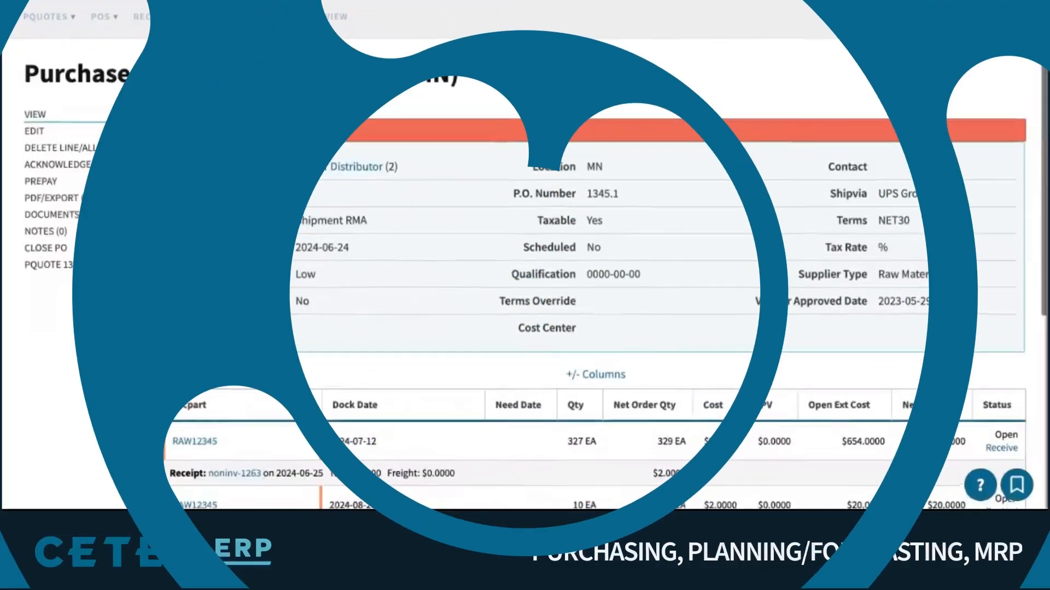
Open the Purchasing Review dashboard and scroll through its tiles
{"action": "scroll", "coordinate": [335, 33], "scroll_direction": "down", "scroll_amount": 1}
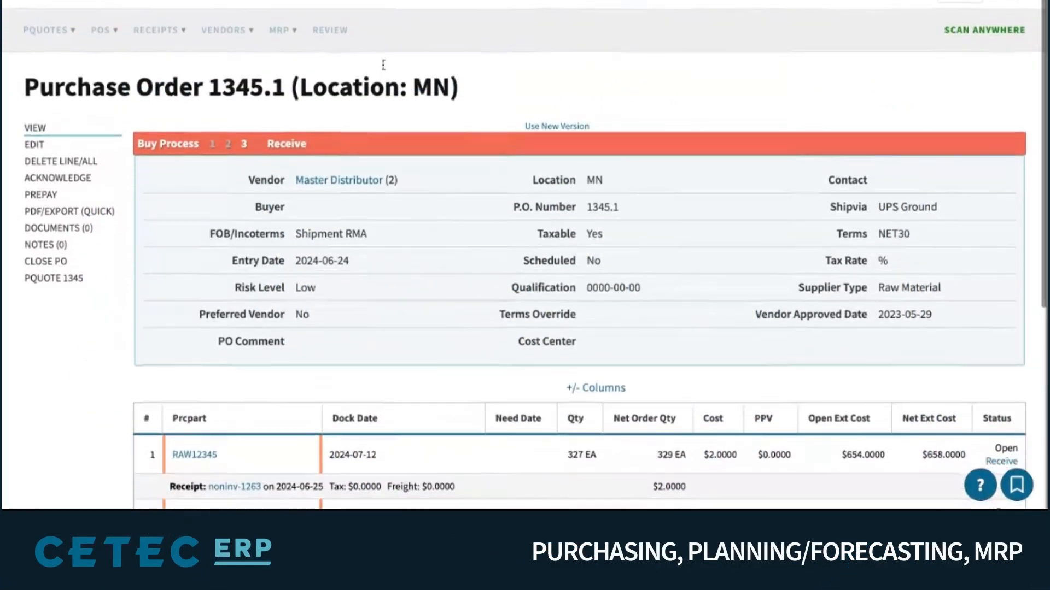
{"action": "left_click", "coordinate": [331, 30]}
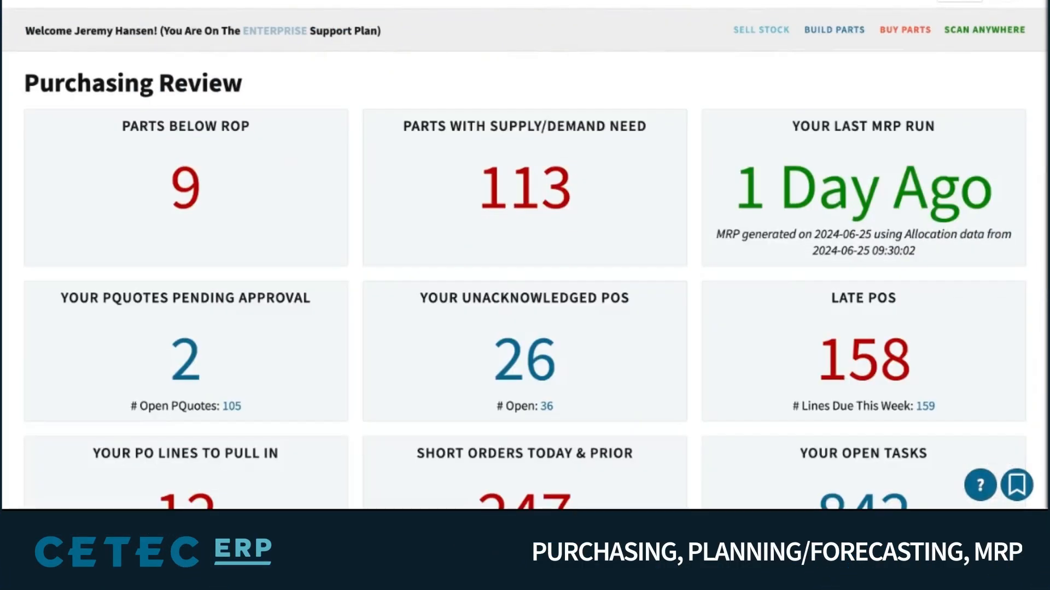
{"action": "scroll", "coordinate": [513, 41], "scroll_direction": "down", "scroll_amount": 2}
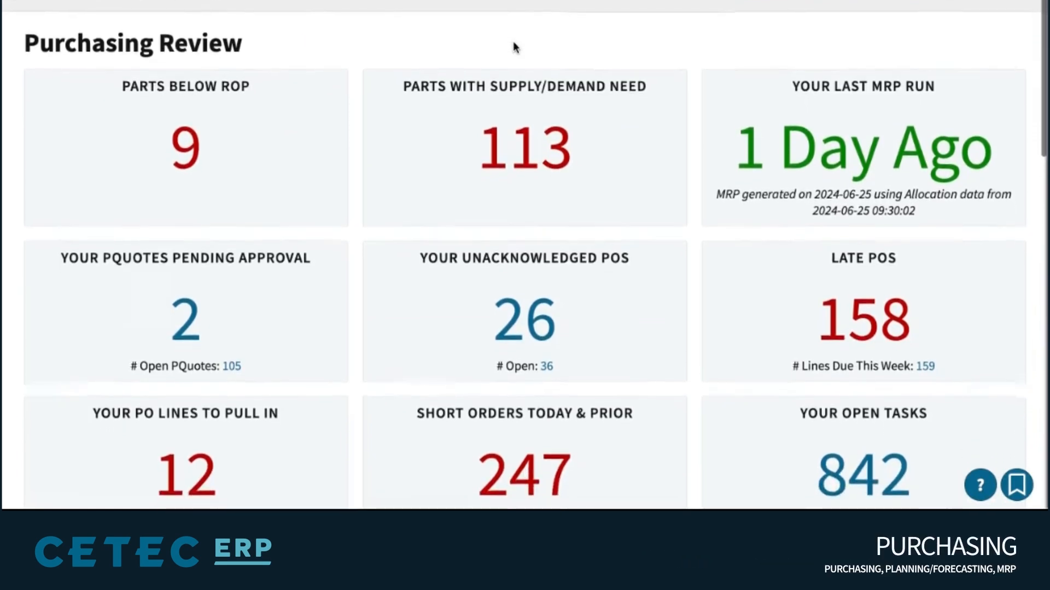
{"action": "scroll", "coordinate": [512, 41], "scroll_direction": "down", "scroll_amount": 3}
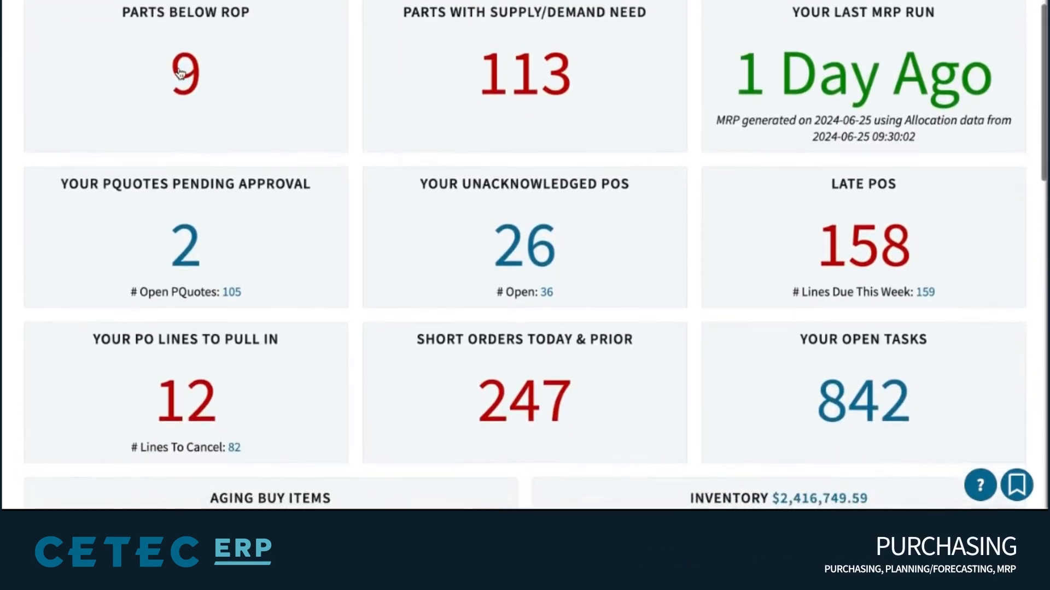
{"action": "scroll", "coordinate": [541, 379], "scroll_direction": "down", "scroll_amount": 6}
{"action": "scroll", "coordinate": [541, 380], "scroll_direction": "down", "scroll_amount": 11}
{"action": "scroll", "coordinate": [525, 255], "scroll_direction": "up", "scroll_amount": 14}
{"action": "scroll", "coordinate": [802, 186], "scroll_direction": "up", "scroll_amount": 4}
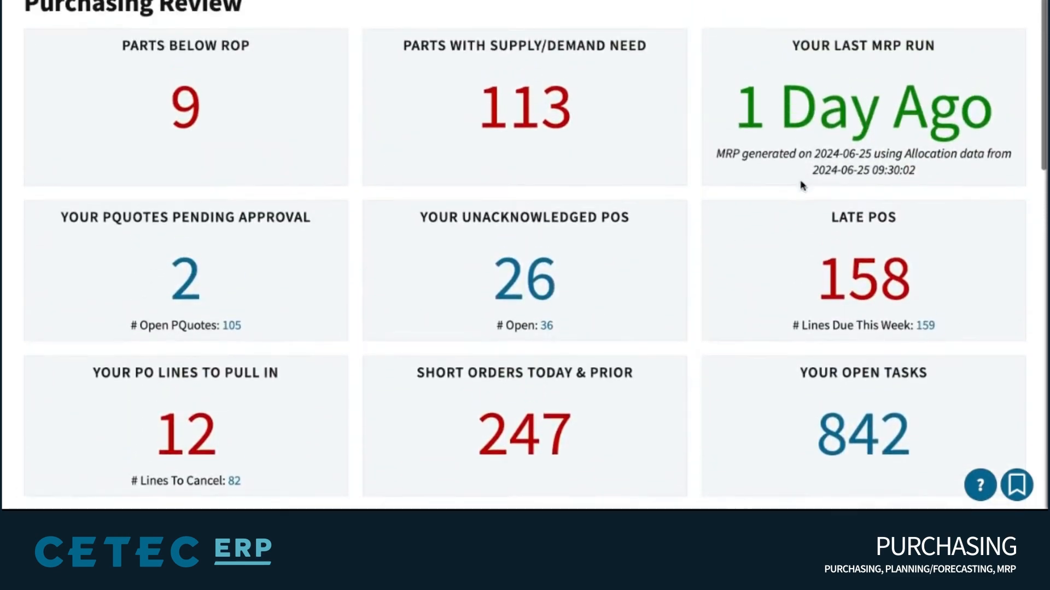
View the requirements from the last MRP run, then return to the dashboard
{"action": "left_click", "coordinate": [816, 112]}
{"action": "scroll", "coordinate": [525, 255], "scroll_direction": "down", "scroll_amount": 3}
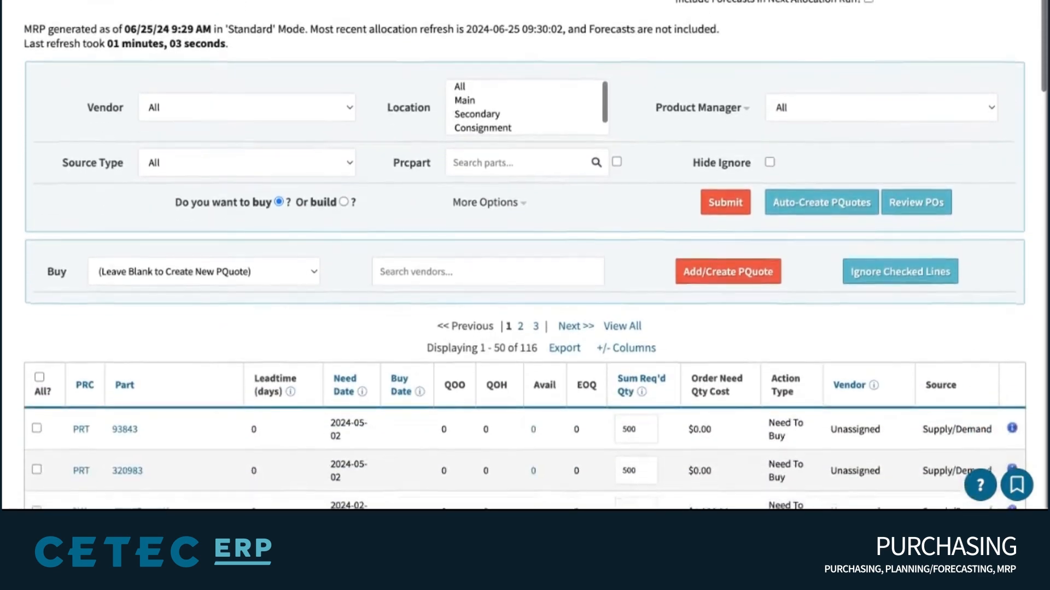
{"action": "scroll", "coordinate": [525, 254], "scroll_direction": "up", "scroll_amount": 3}
{"action": "key", "text": "alt+Left"}
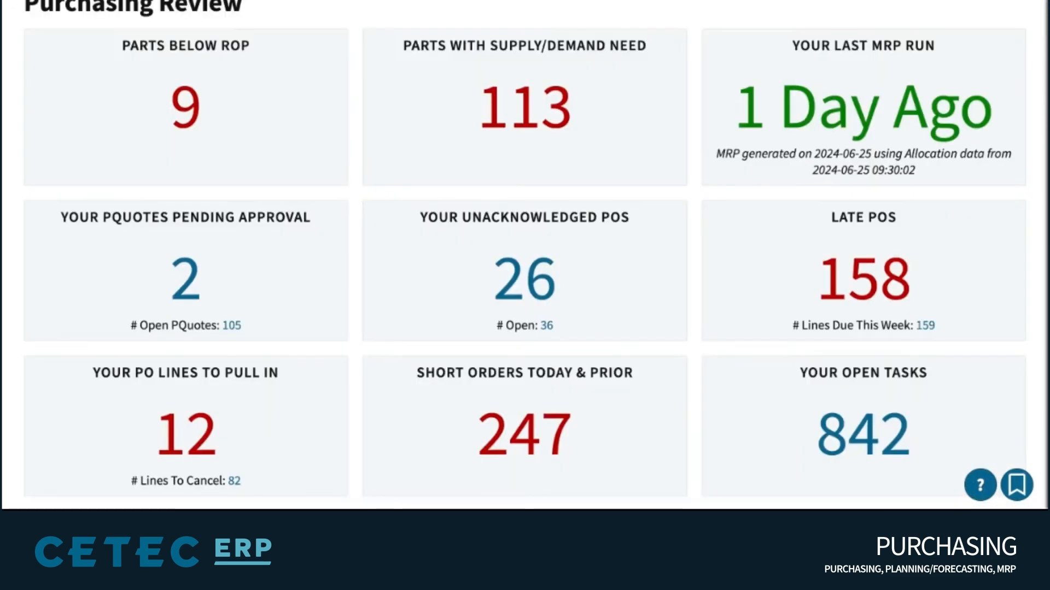
Open the 82 PO lines flagged to cancel and the 842 open tasks list
{"action": "scroll", "coordinate": [183, 434], "scroll_direction": "down", "scroll_amount": 1}
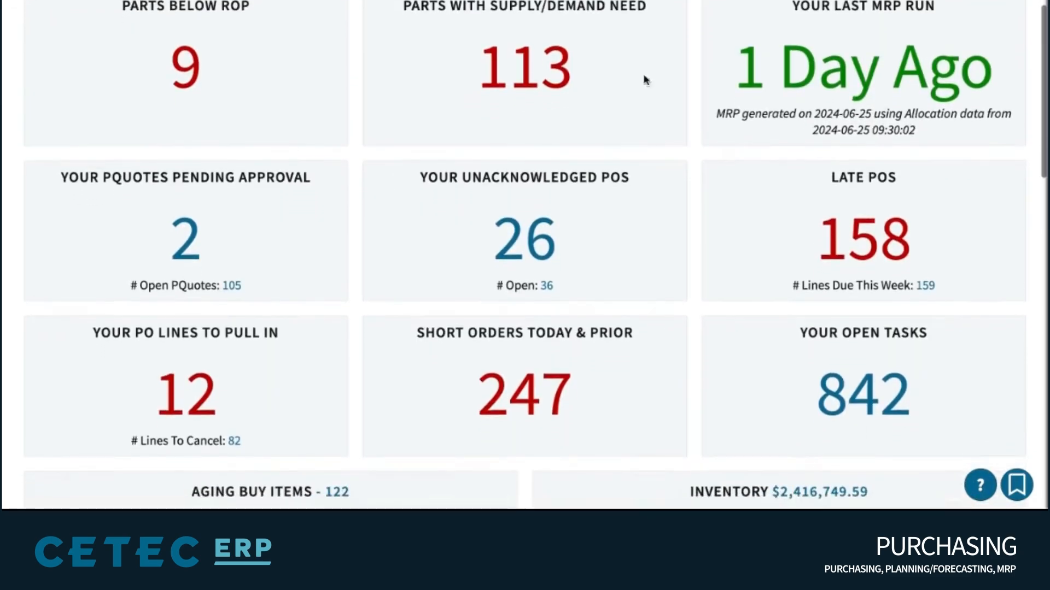
{"action": "triple_click", "coordinate": [186, 441]}
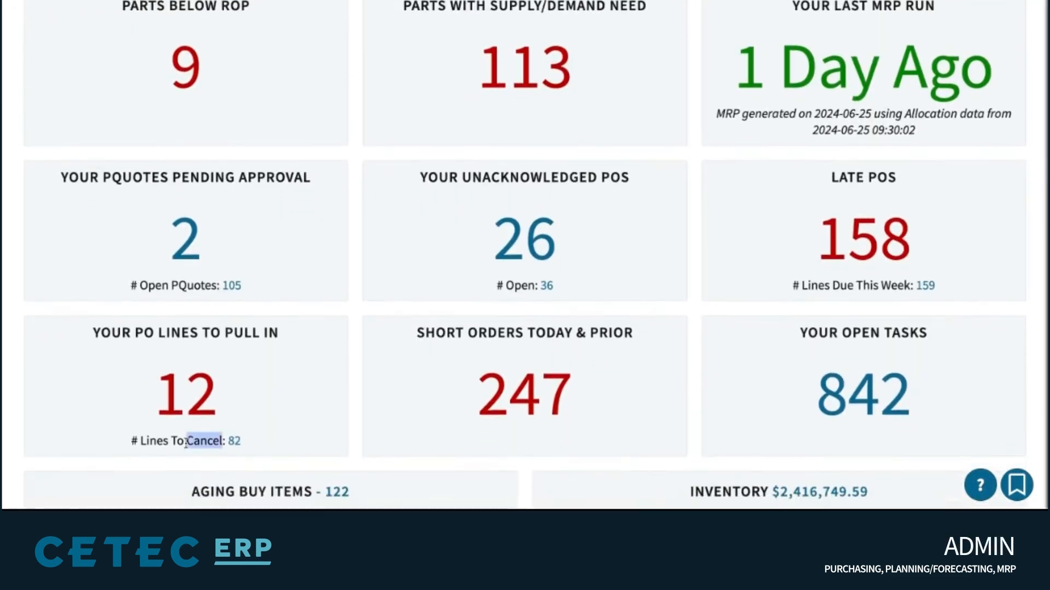
{"action": "left_click", "coordinate": [189, 442]}
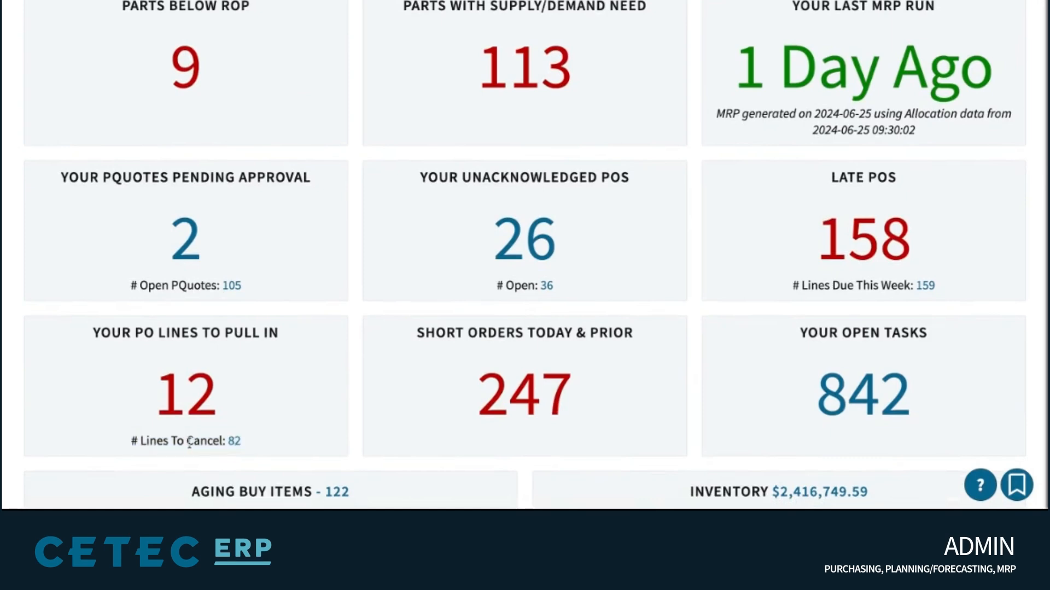
{"action": "left_click", "coordinate": [234, 441]}
{"action": "scroll", "coordinate": [769, 158], "scroll_direction": "down", "scroll_amount": 3}
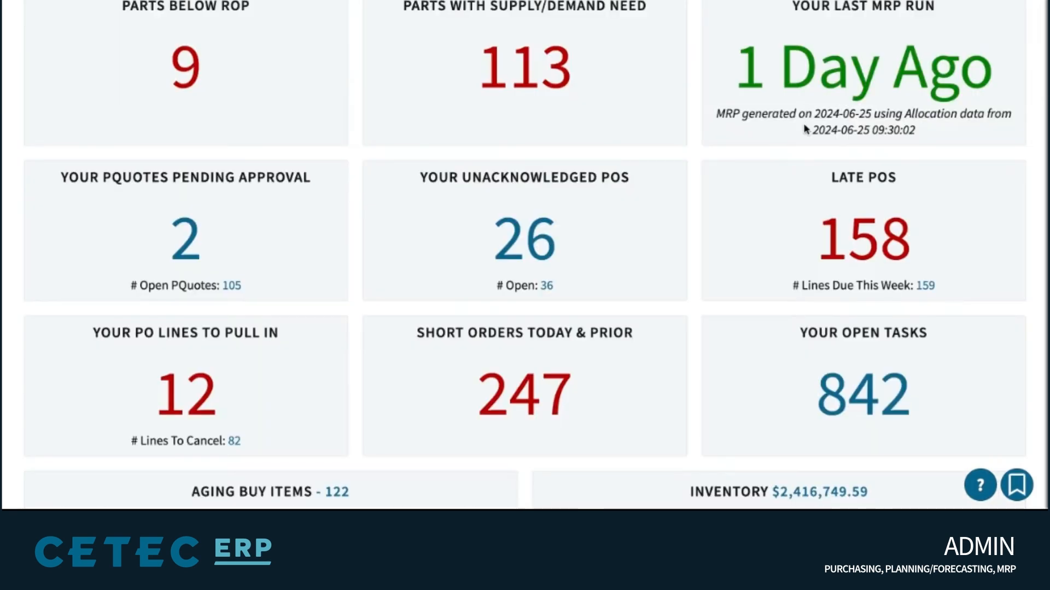
{"action": "scroll", "coordinate": [805, 129], "scroll_direction": "up", "scroll_amount": 1}
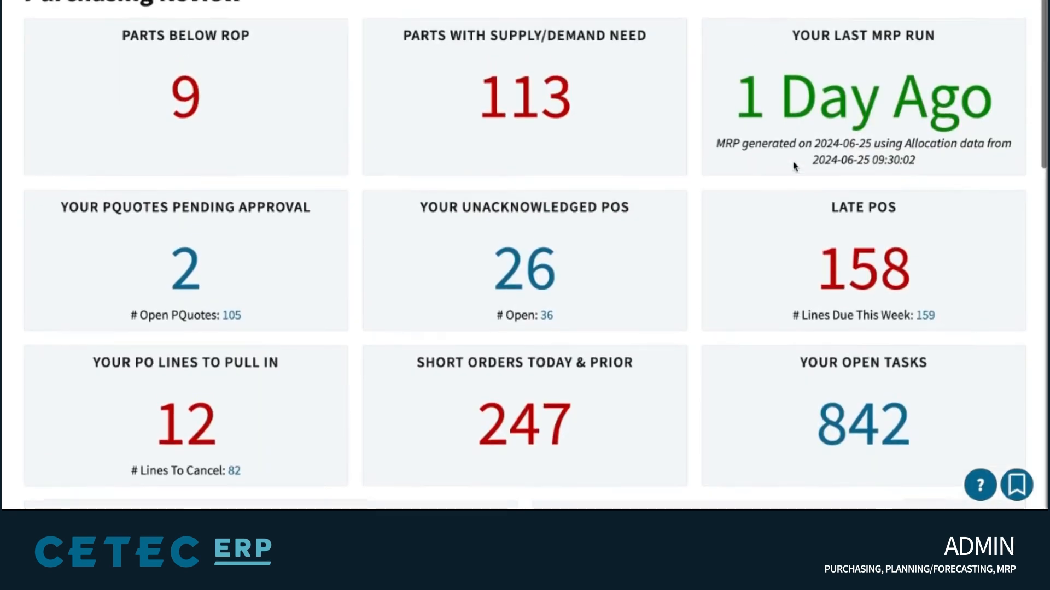
{"action": "left_click", "coordinate": [860, 431]}
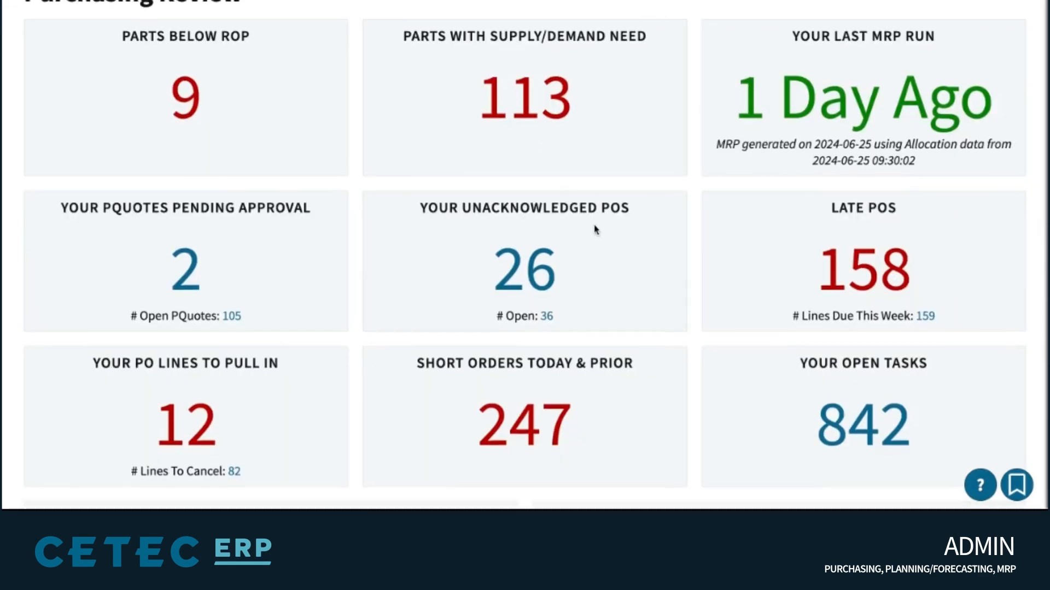
{"action": "scroll", "coordinate": [597, 228], "scroll_direction": "up", "scroll_amount": 2}
{"action": "scroll", "coordinate": [596, 230], "scroll_direction": "up", "scroll_amount": 1}
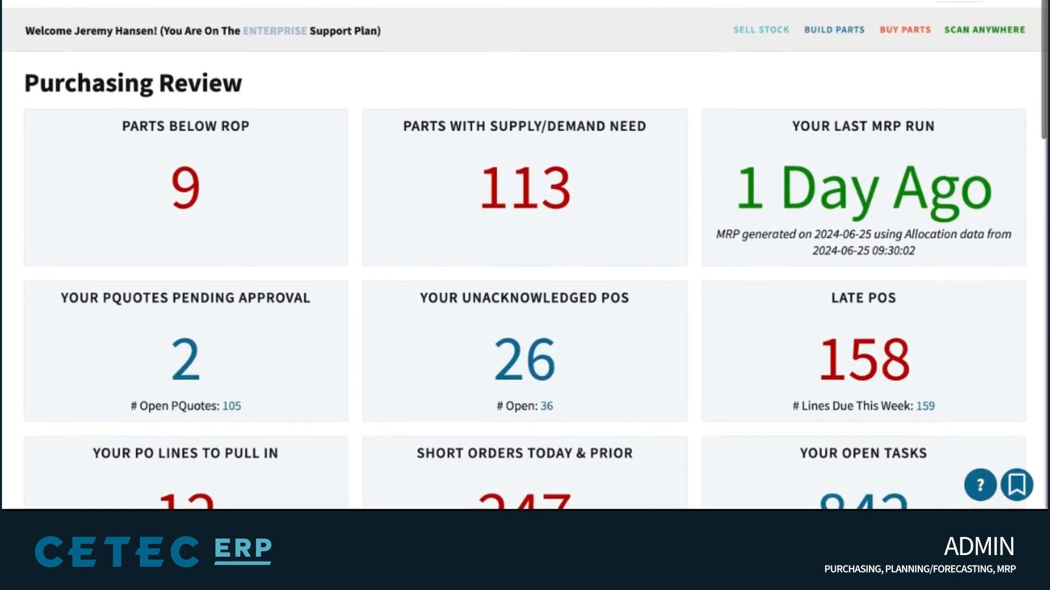